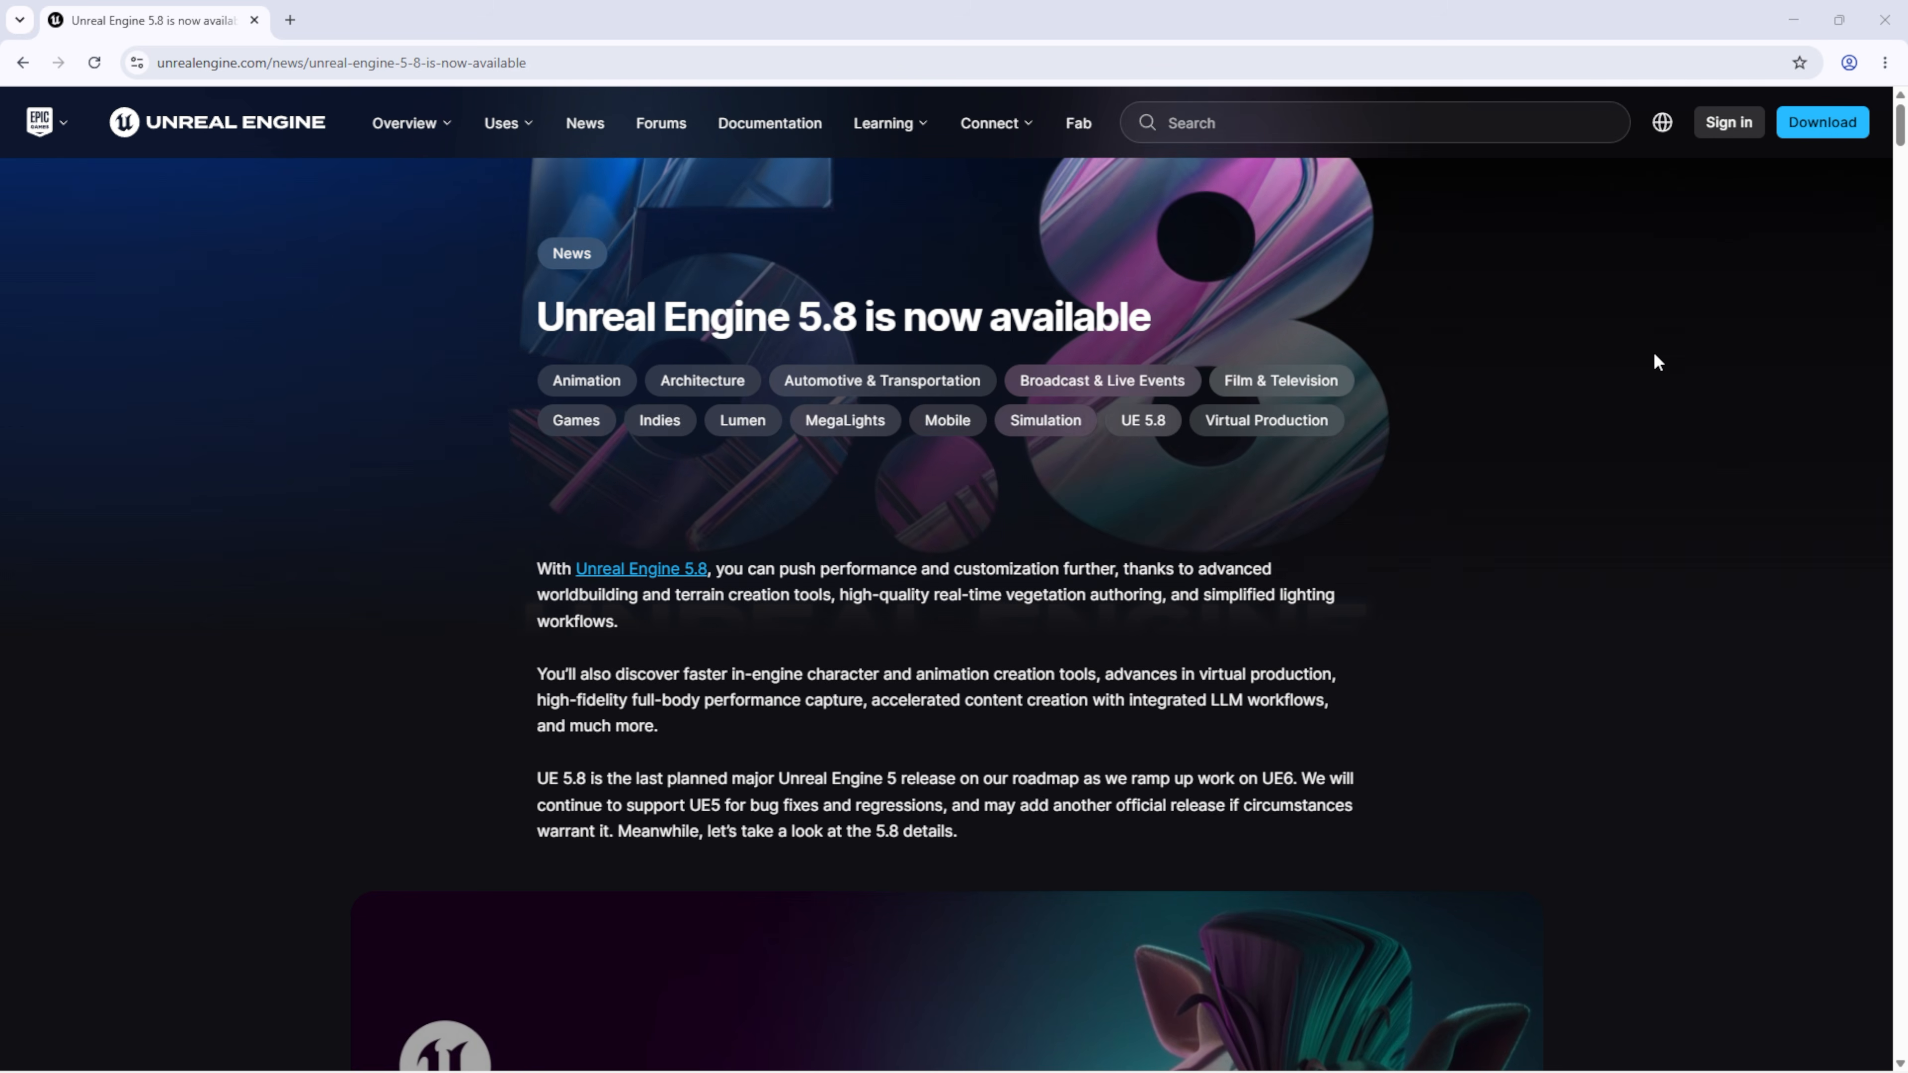
# Step: Scroll the Unreal Engine 5.8 news page past the video and terrain image to the PCG and PVE paragraphs
pyautogui.scroll(-8, 1548, 489)
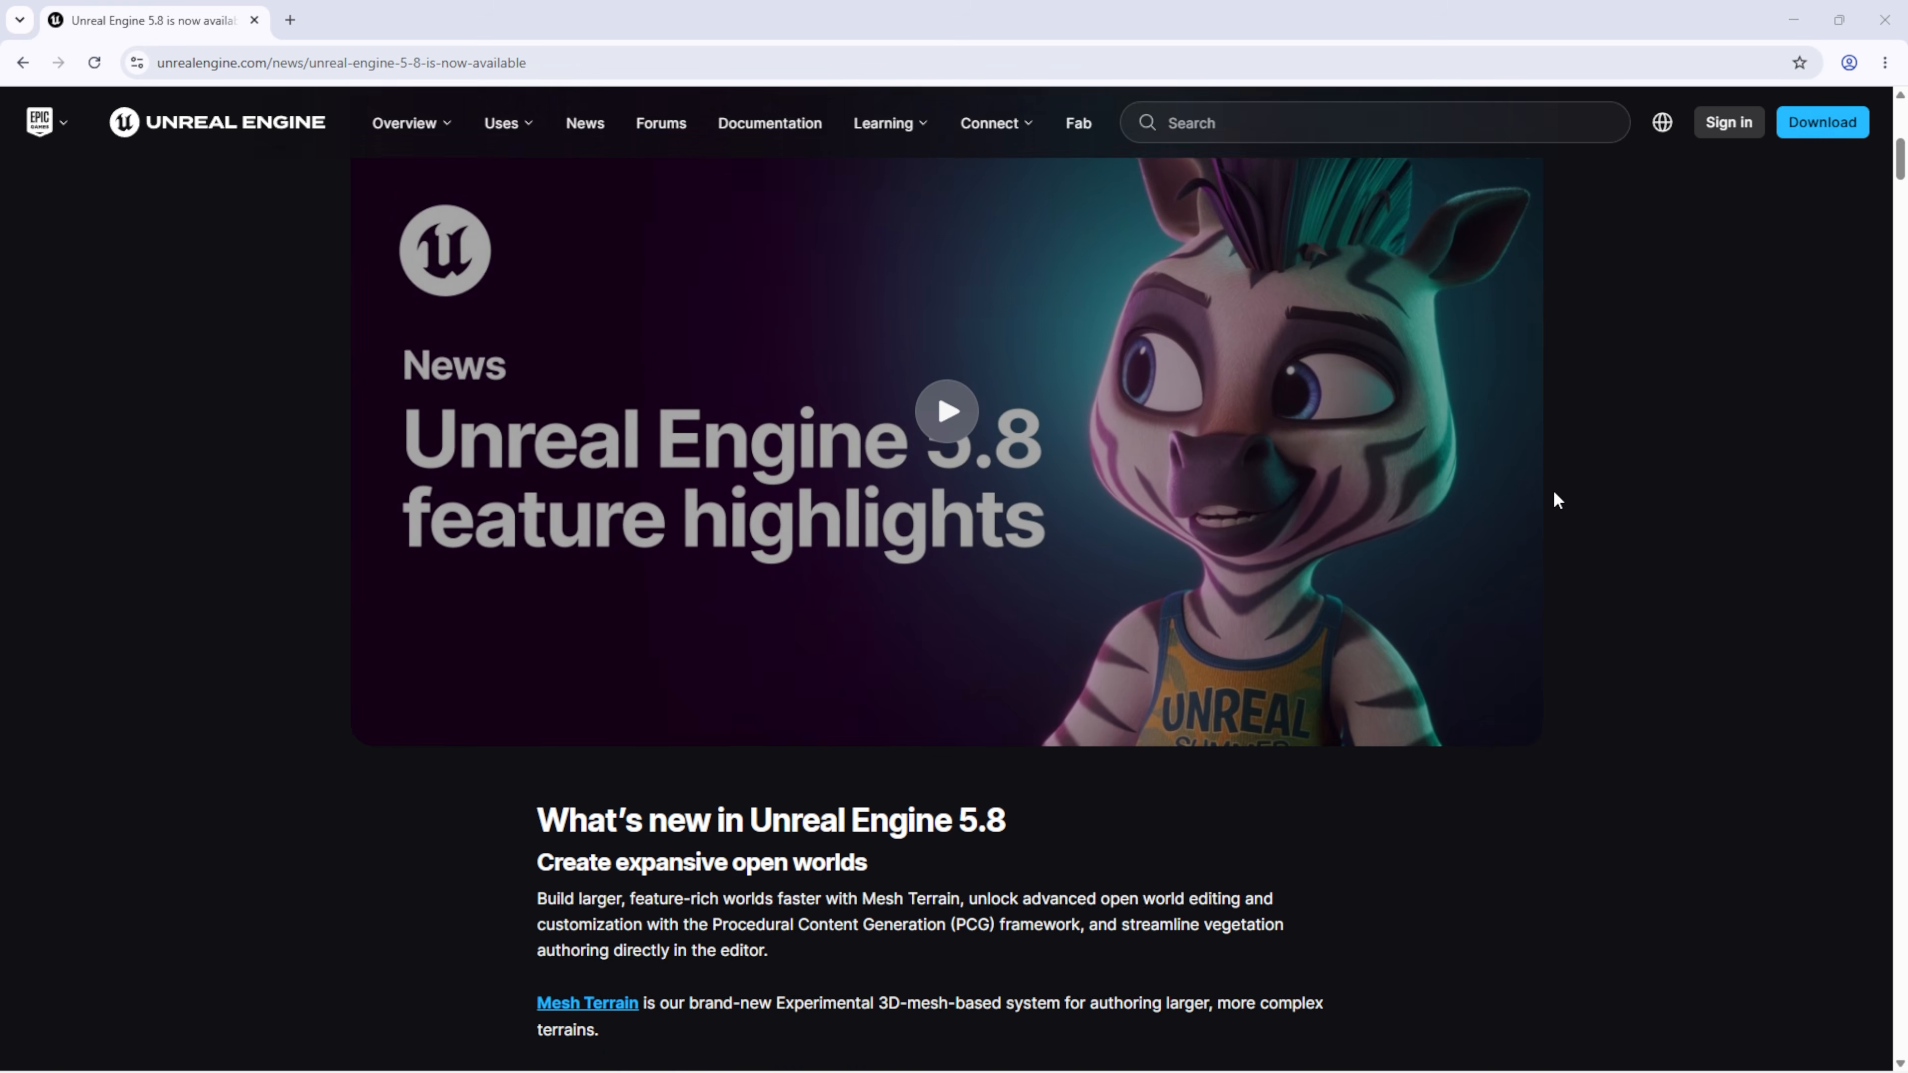
pyautogui.scroll(-10, 1554, 489)
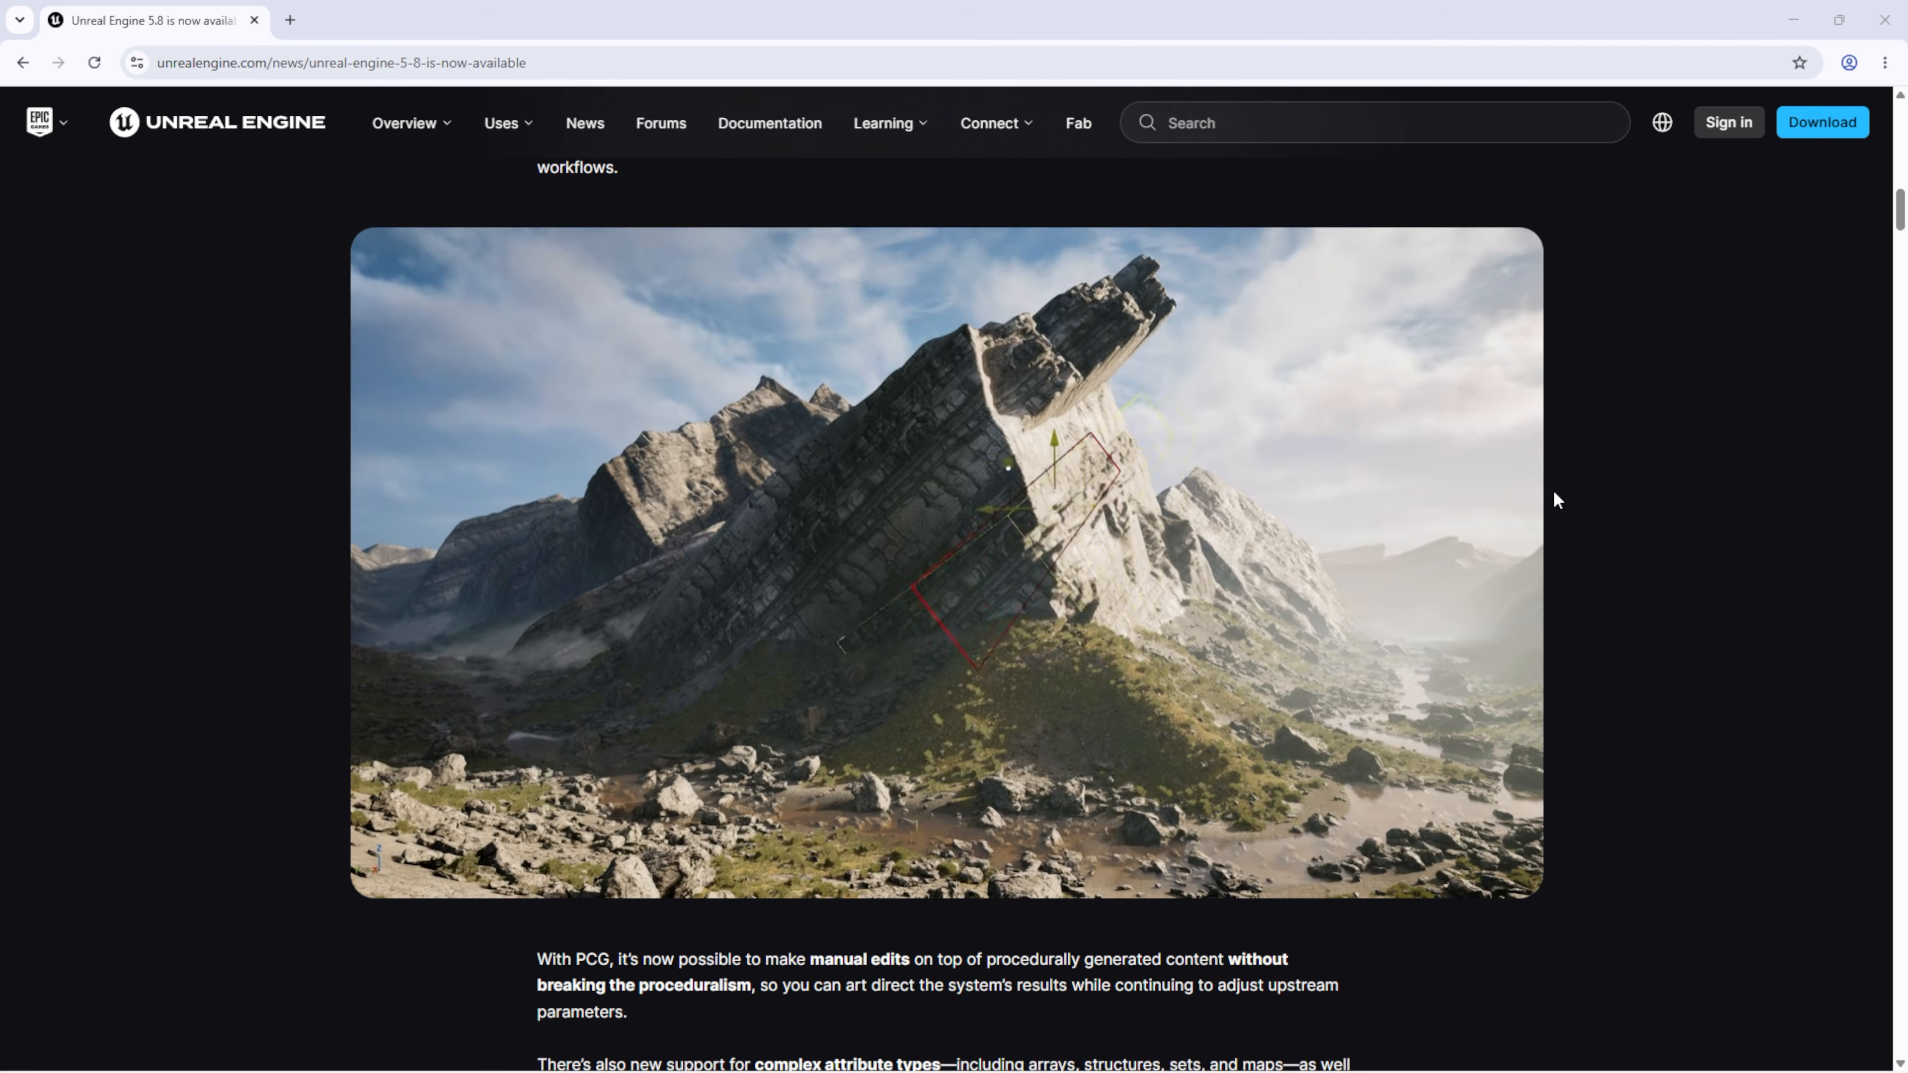
pyautogui.scroll(-7, 1553, 495)
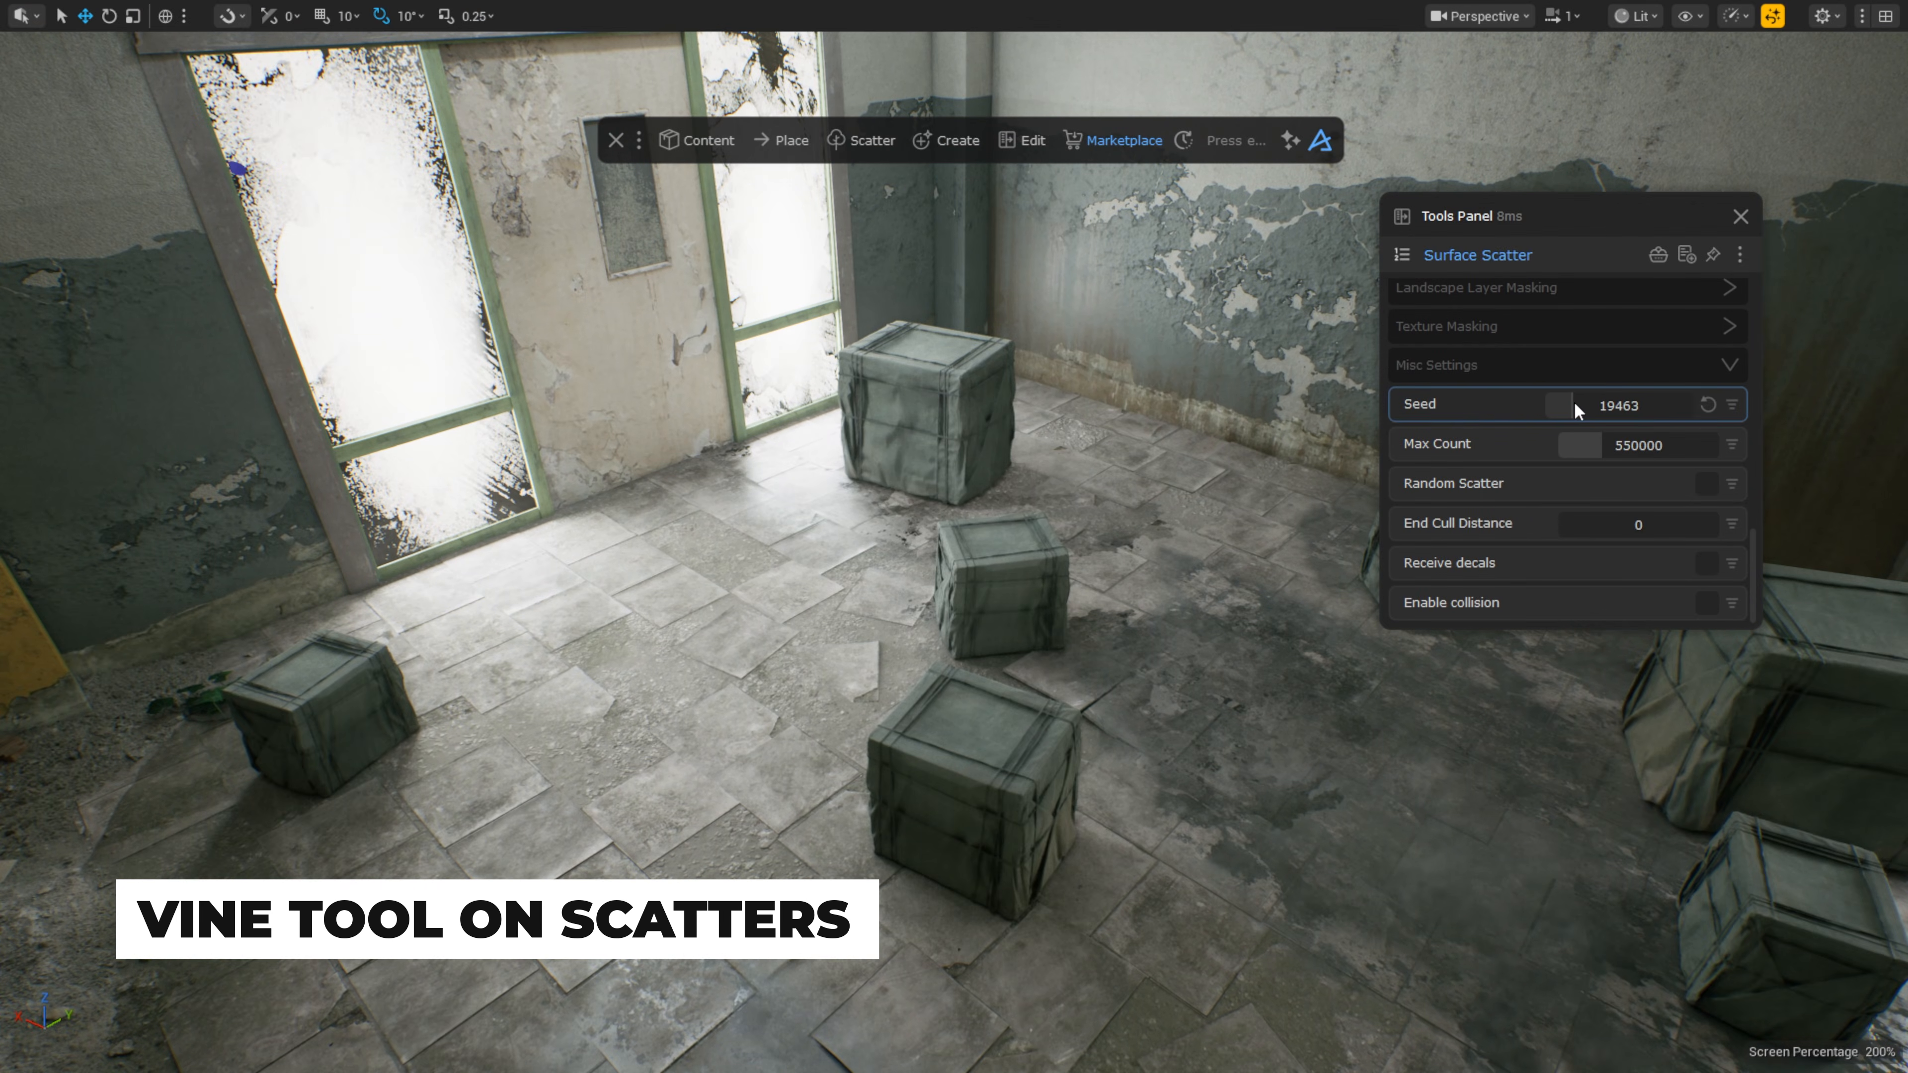
# Step: Reshuffle the crate scatter seed, then use Draw Vines to trail a vine path between the crates
pyautogui.moveTo(1575, 403); pyautogui.dragTo(1568, 404)
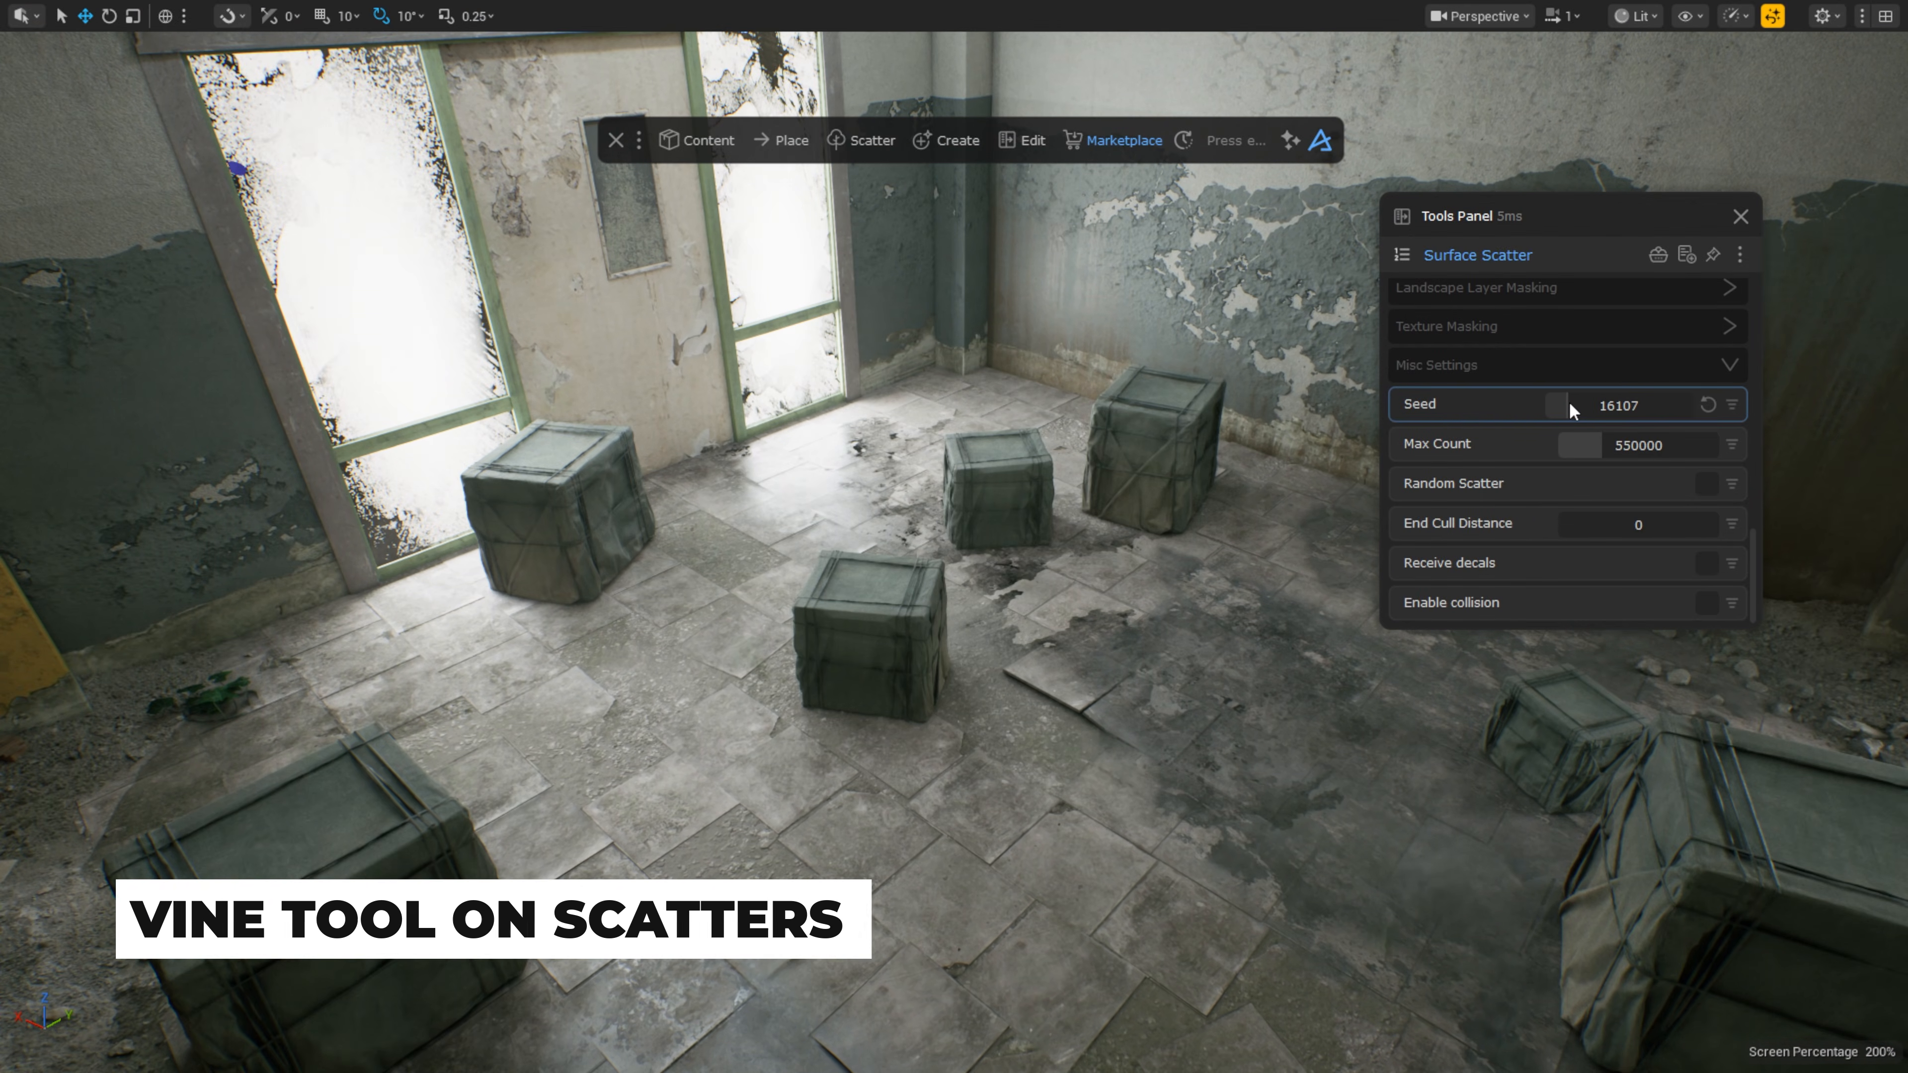
pyautogui.click(1236, 147)
pyautogui.write('vine')
pyautogui.click(1201, 242)
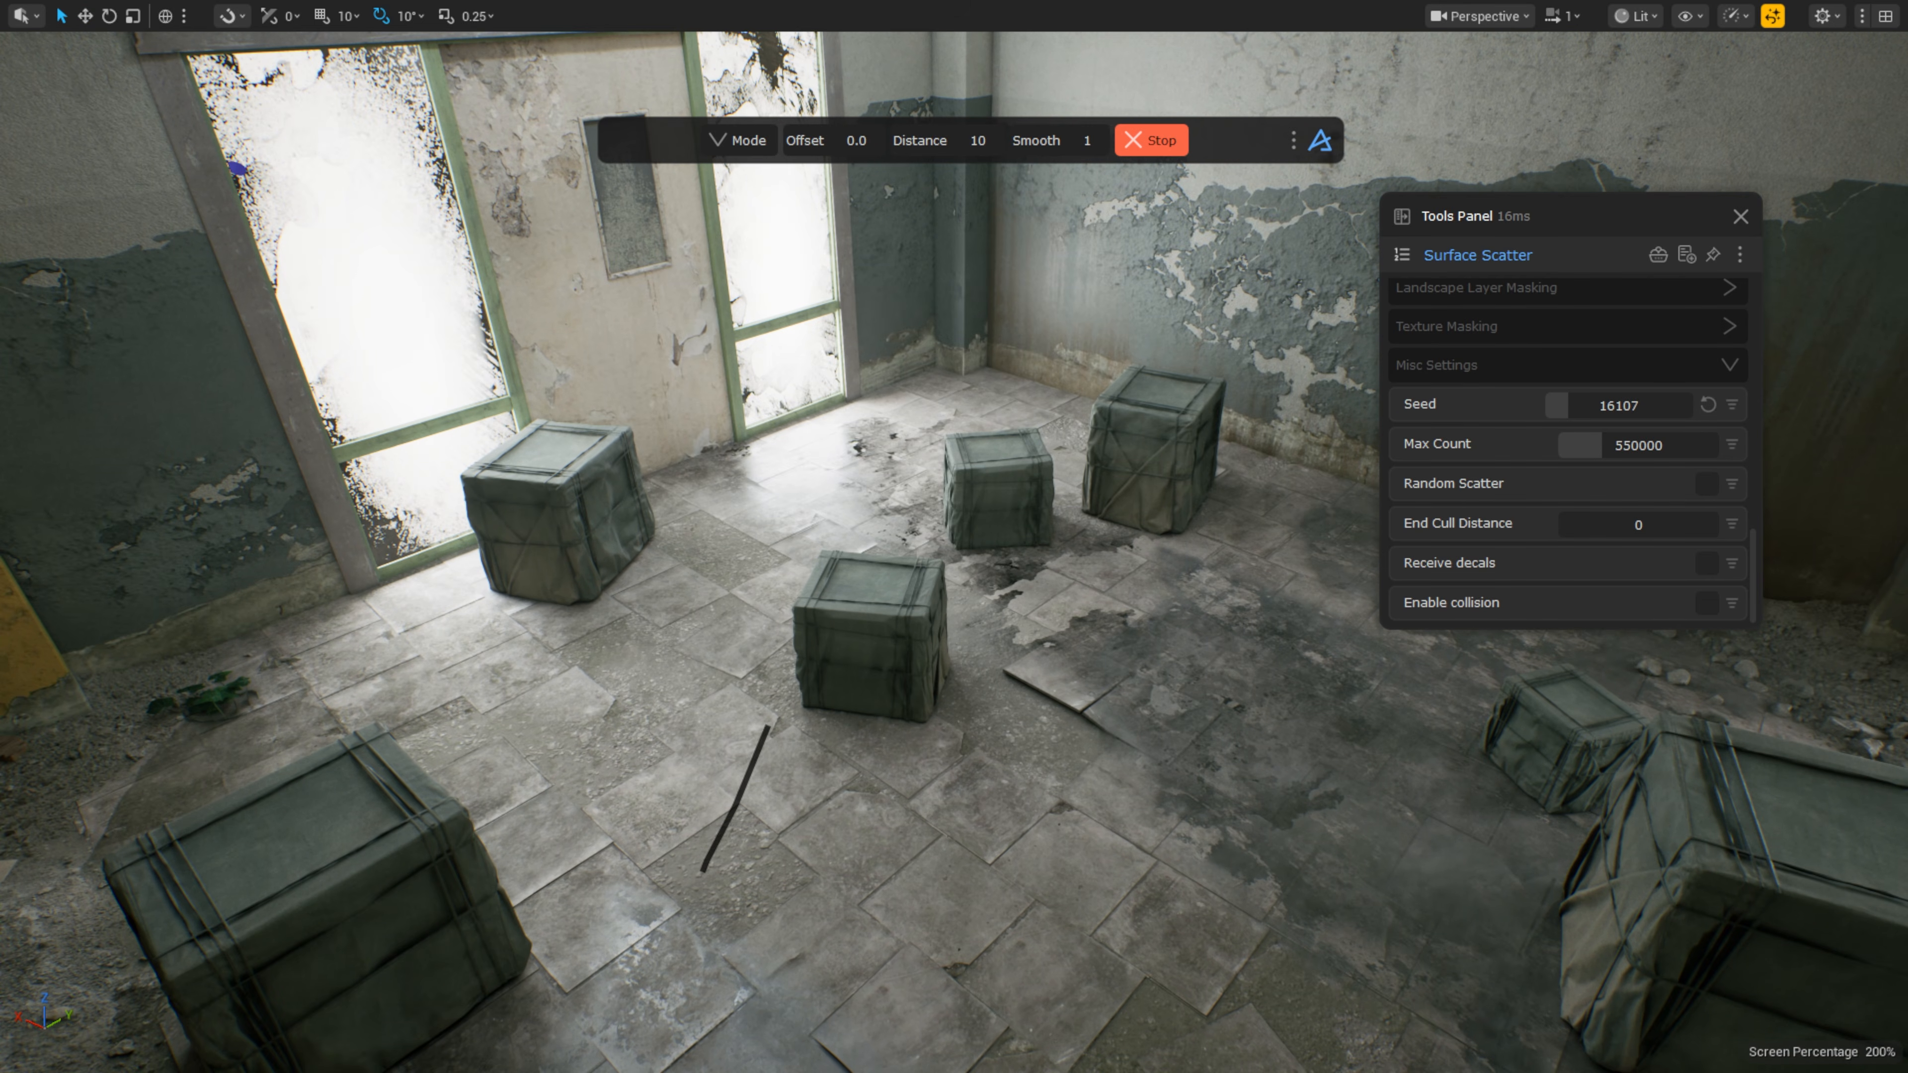
pyautogui.moveTo(1567, 778); pyautogui.dragTo(1754, 695)
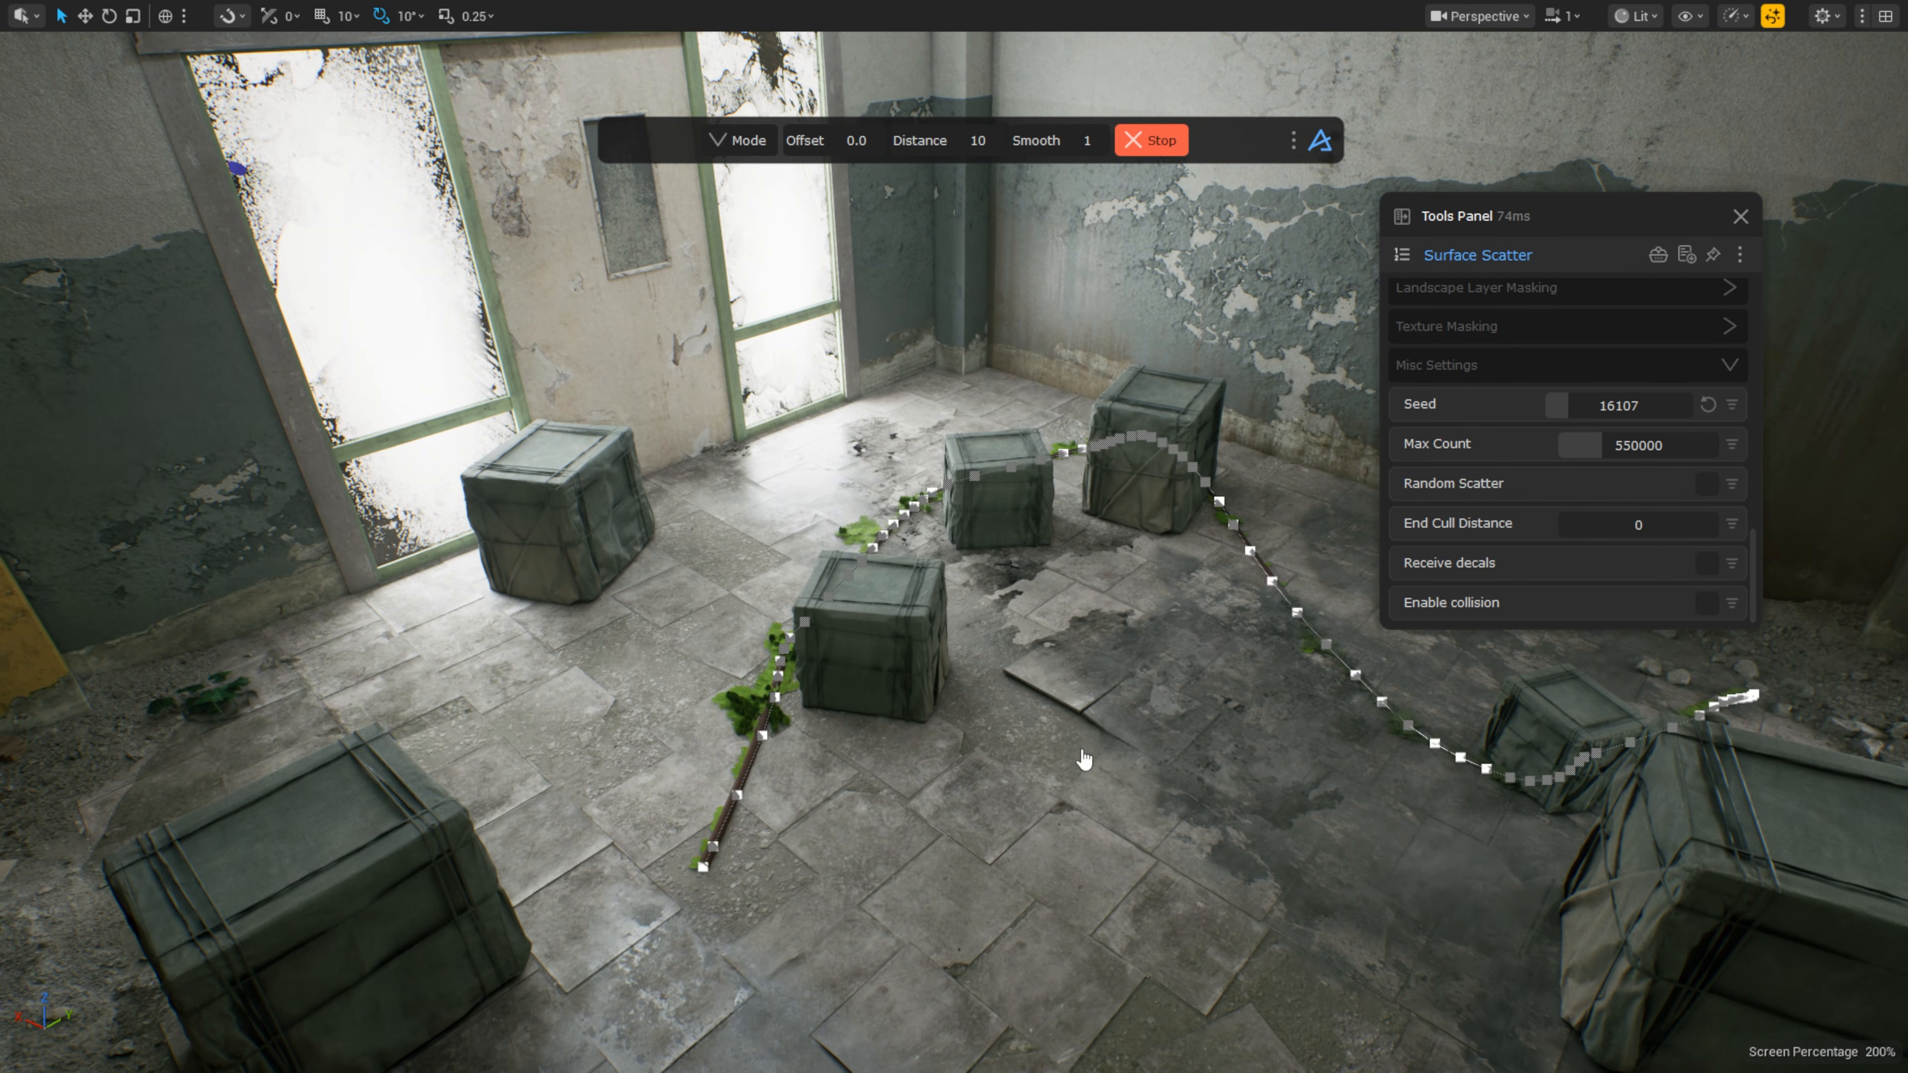
pyautogui.click(1152, 141)
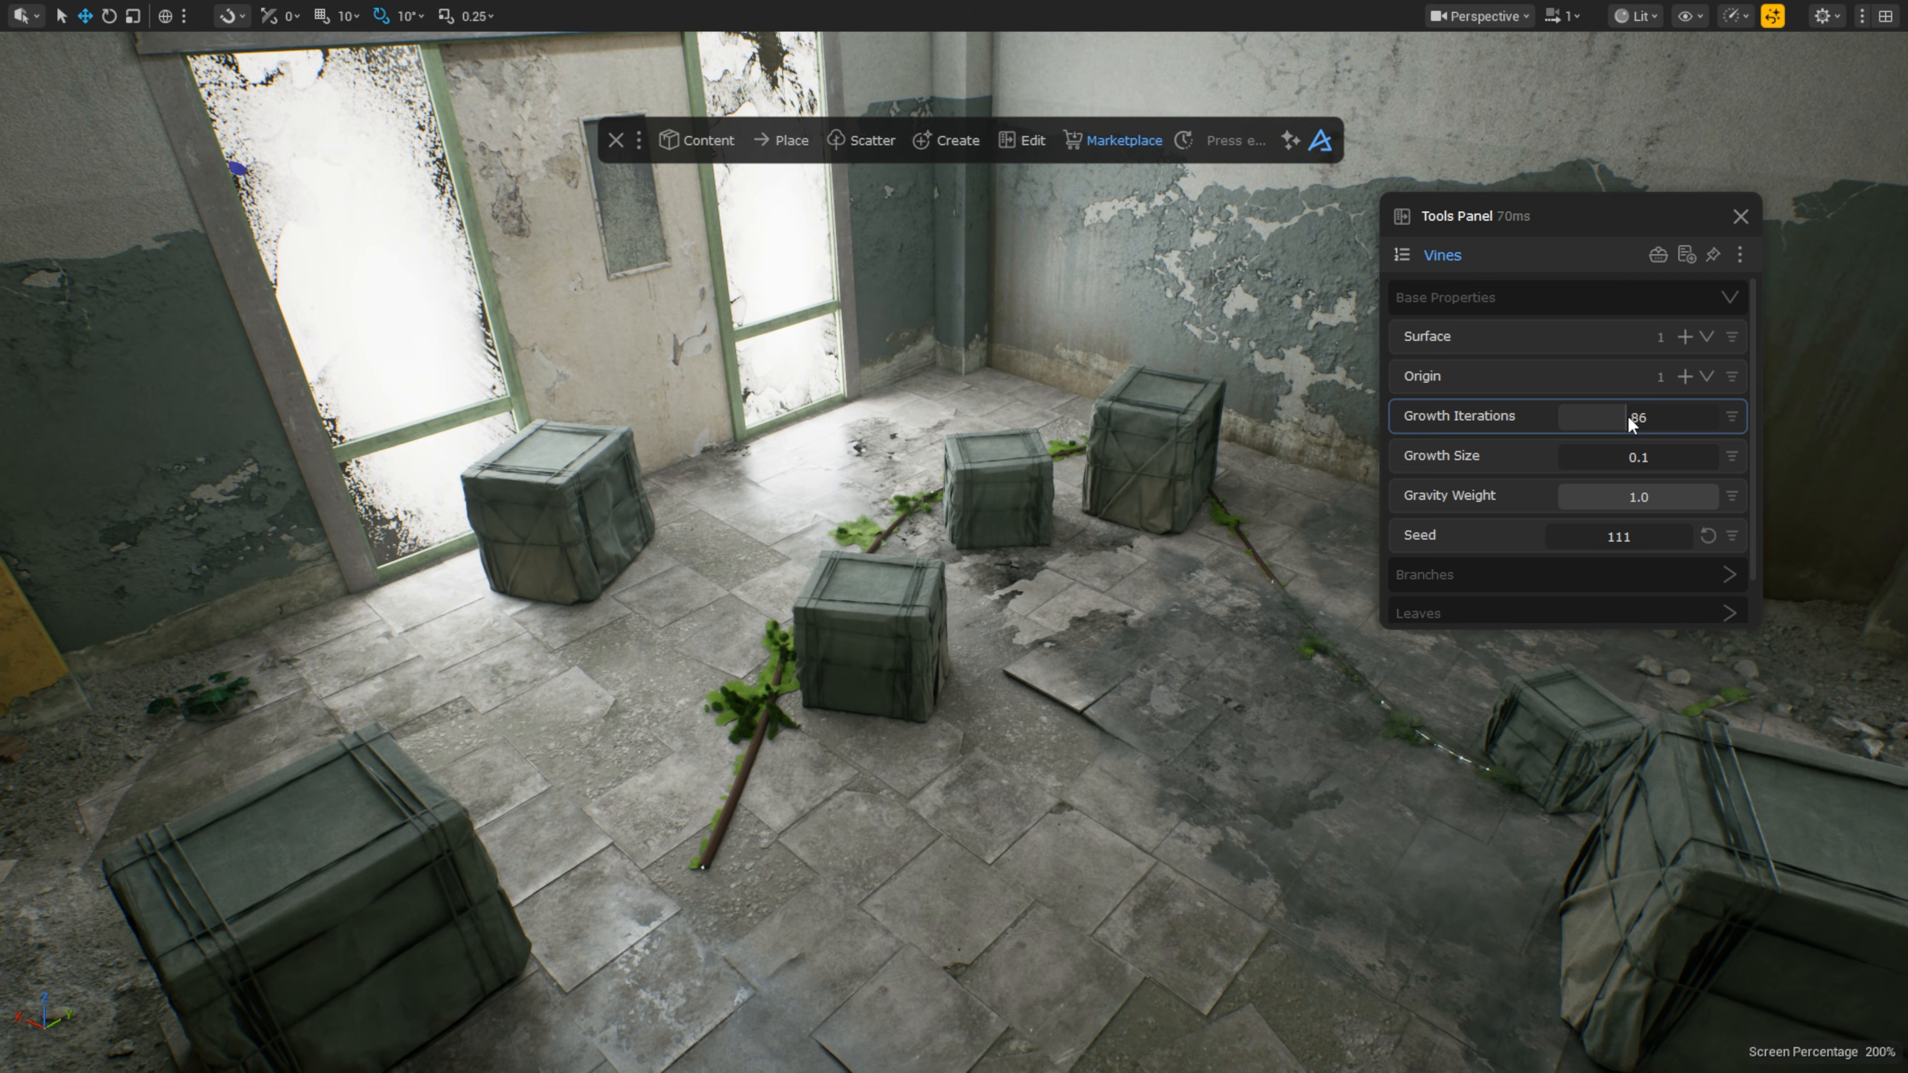
# Step: Raise vine Growth Size to 0.86 and add the selected crates as a climbing Surface
pyautogui.moveTo(1569, 460); pyautogui.dragTo(1565, 459)
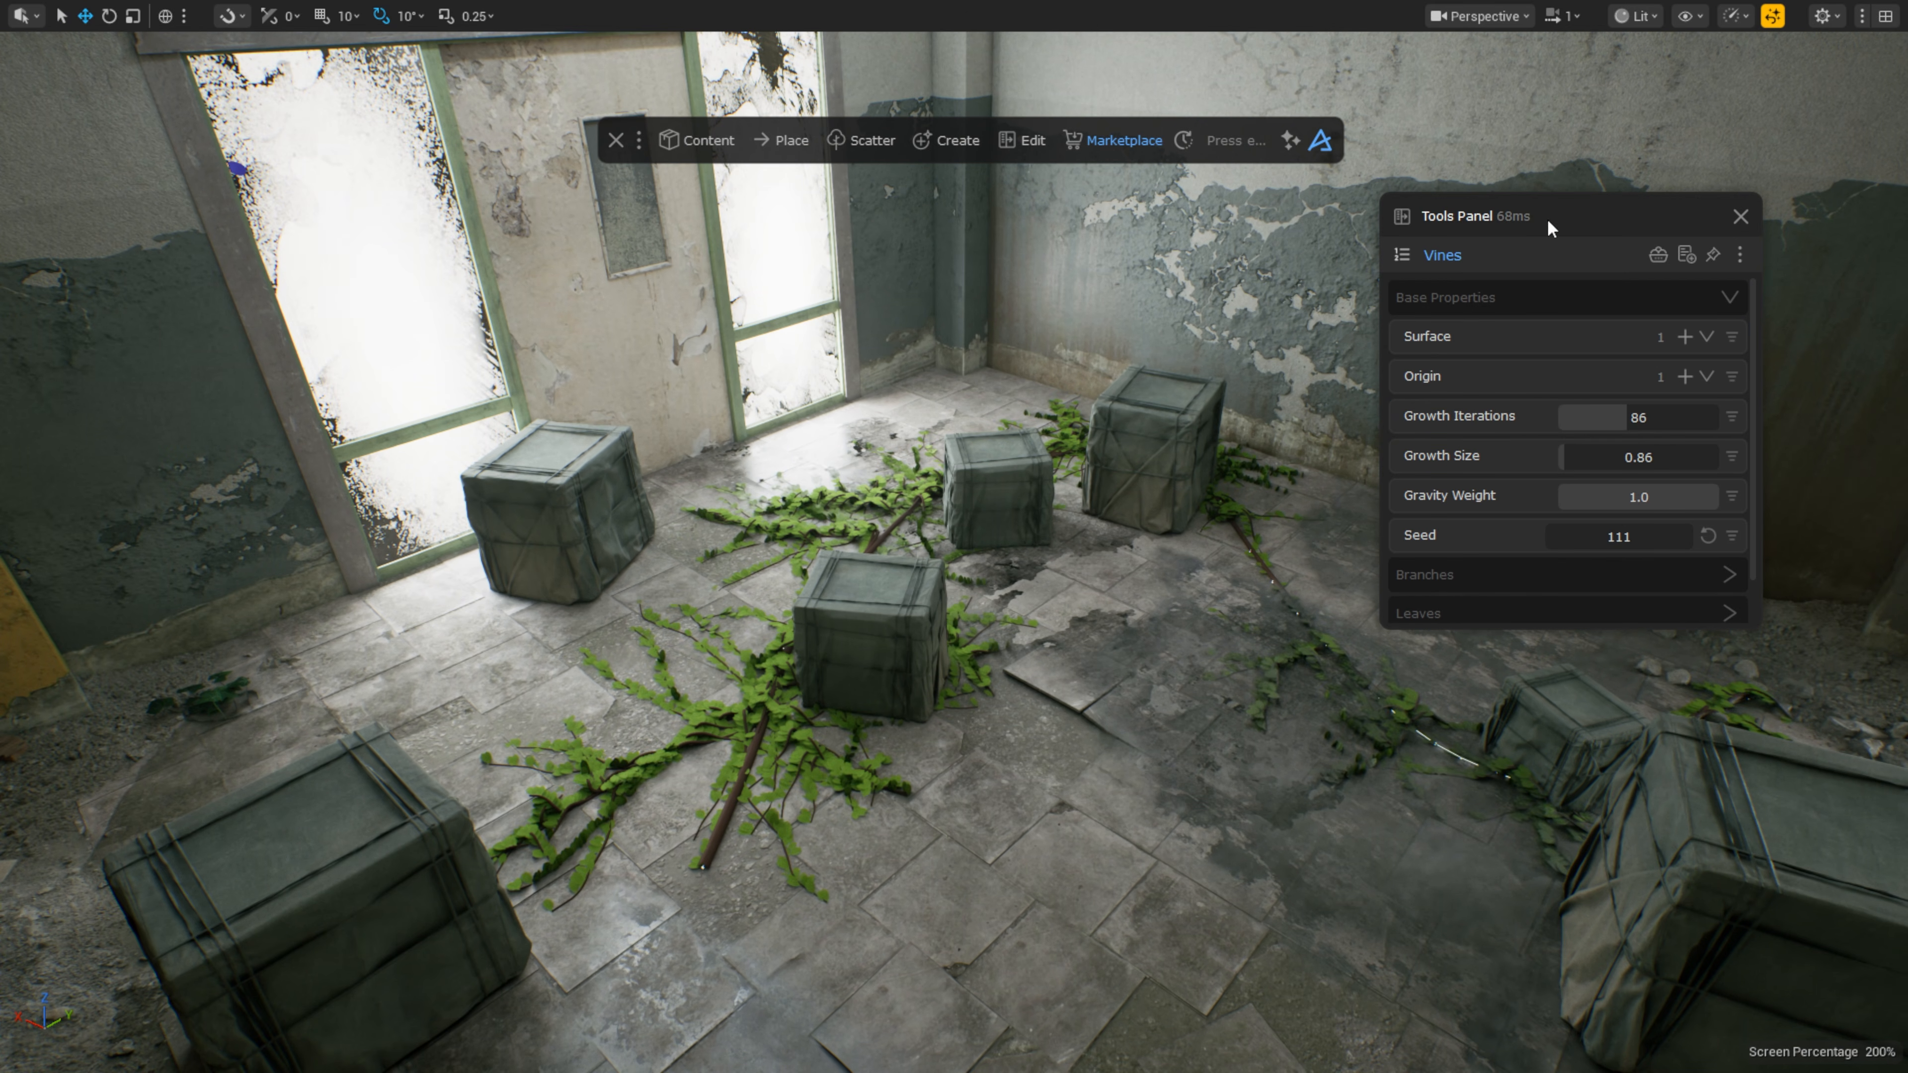
pyautogui.click(1173, 455)
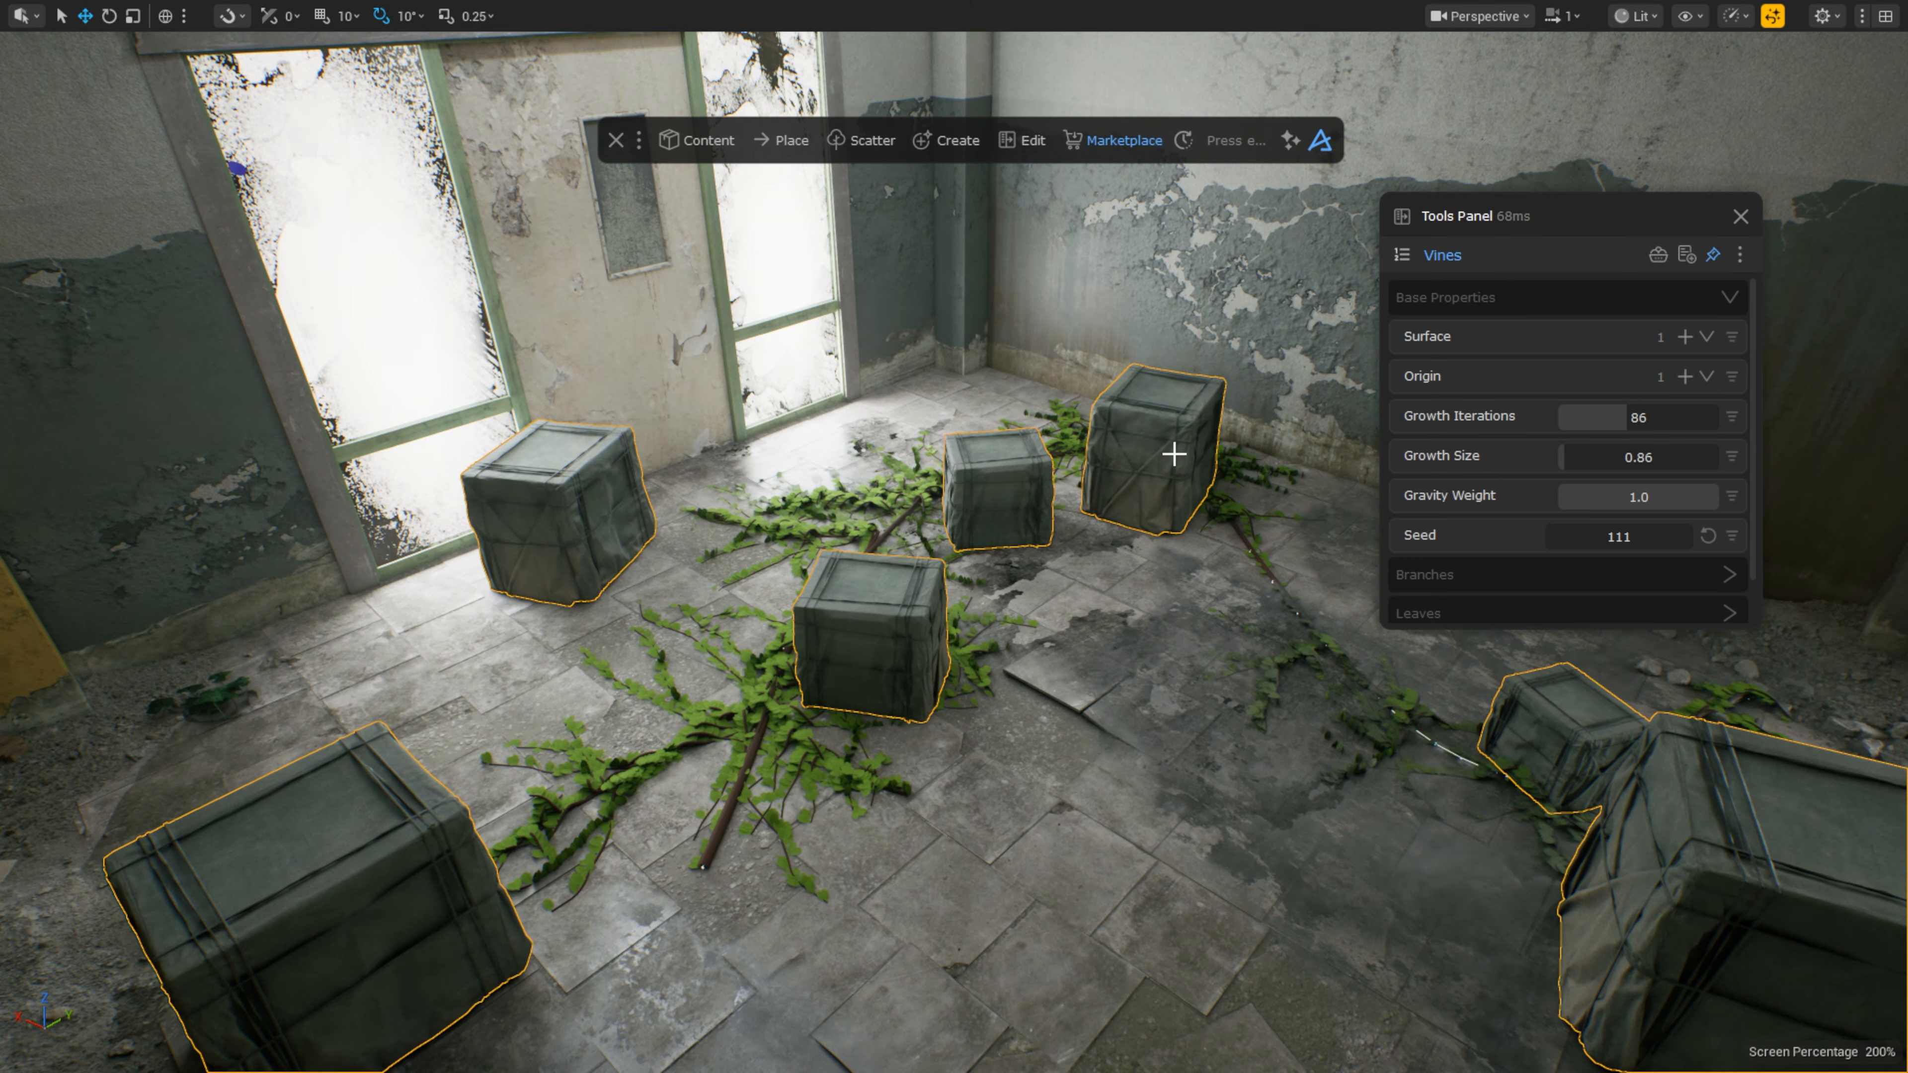
pyautogui.click(1683, 340)
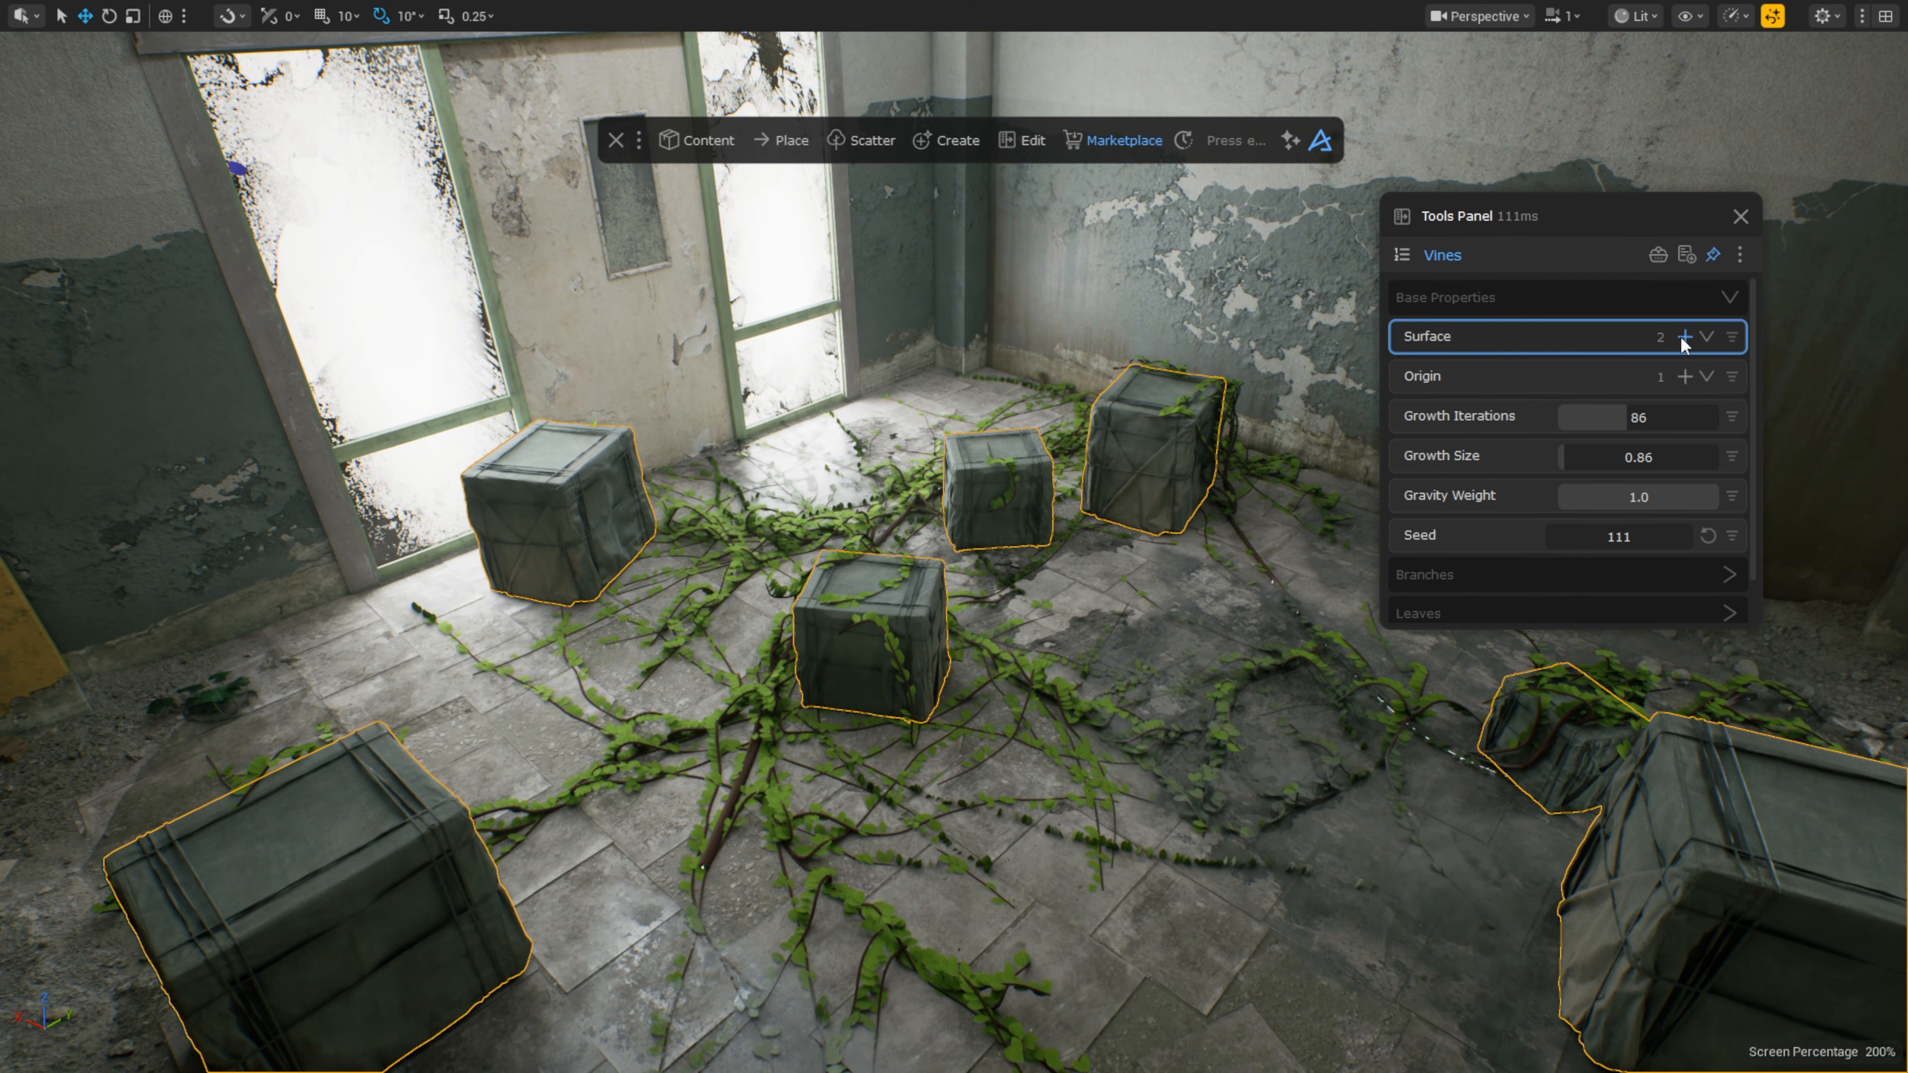
# Step: Add the small leafy floor mesh under Leaves to cover the vines
pyautogui.scroll(-1, 1512, 482)
pyautogui.click(1483, 573)
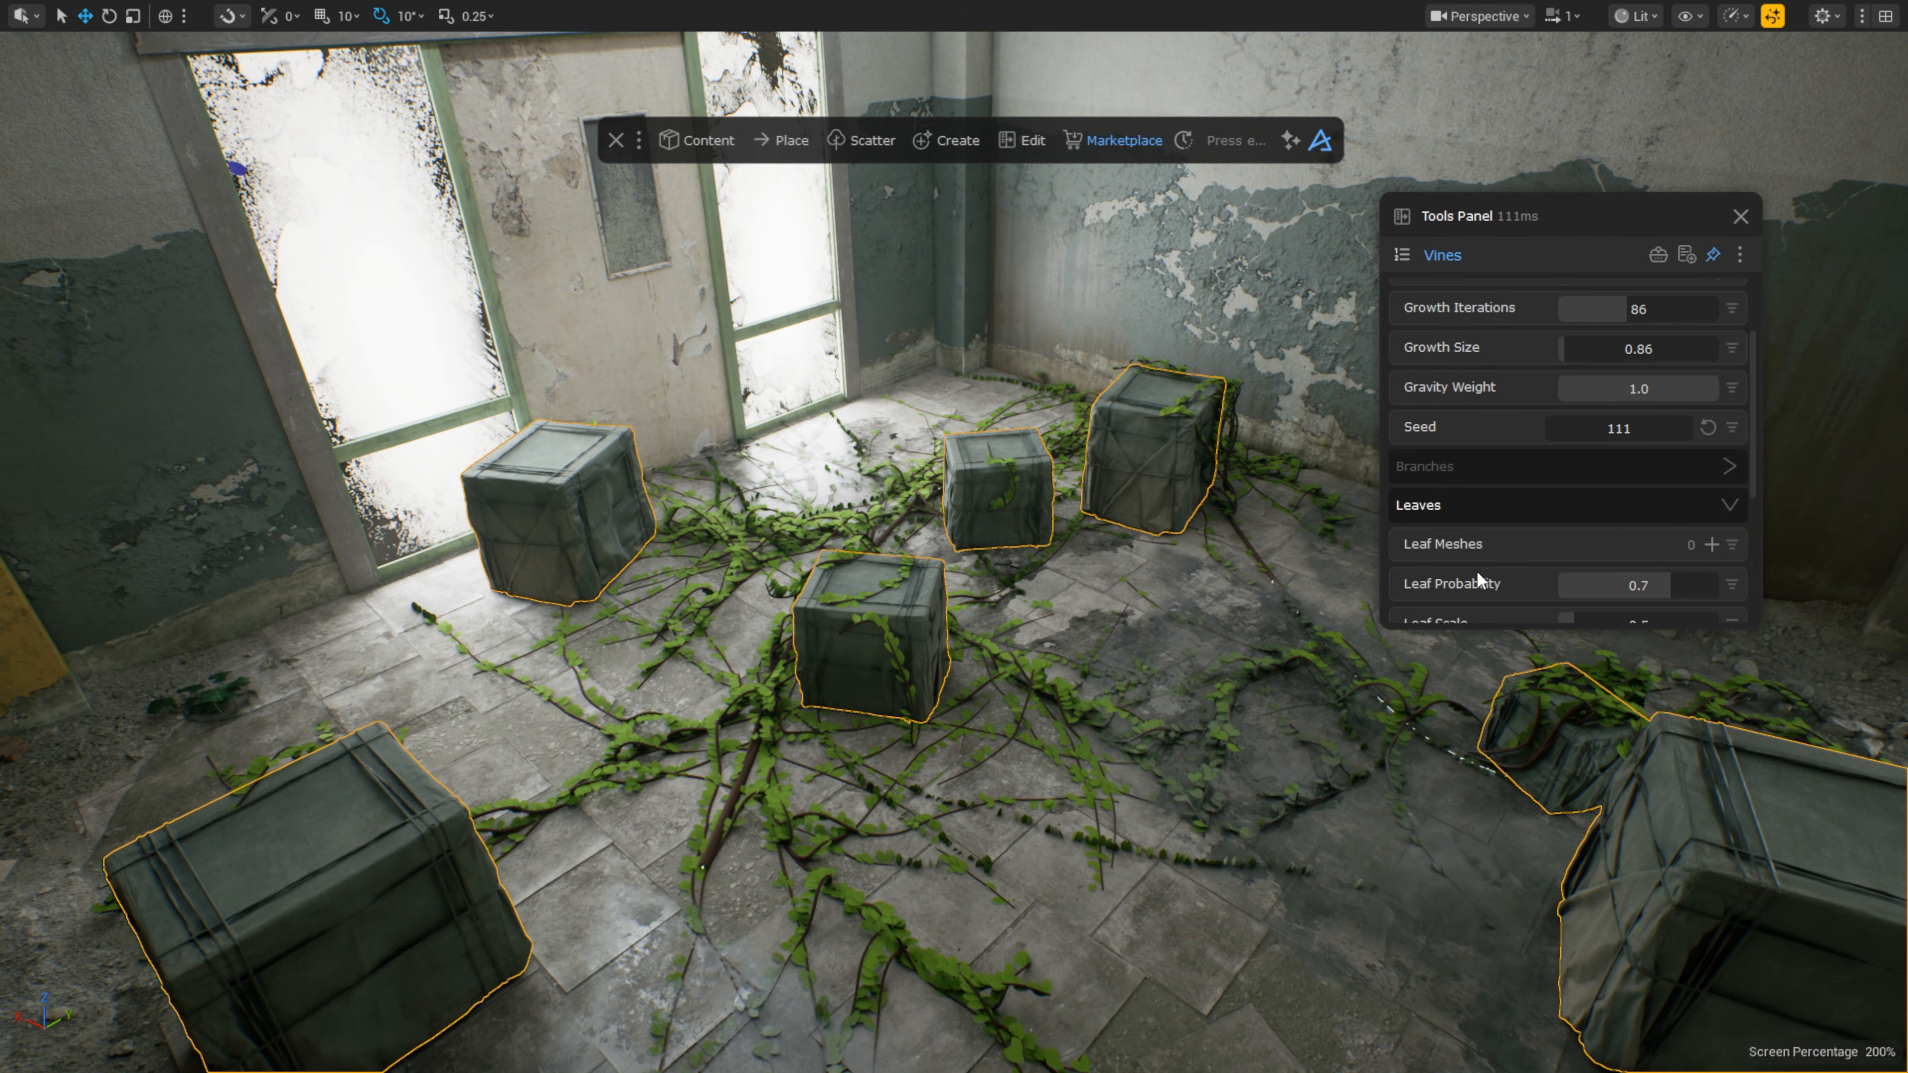
pyautogui.scroll(-2, 1483, 575)
pyautogui.click(208, 698)
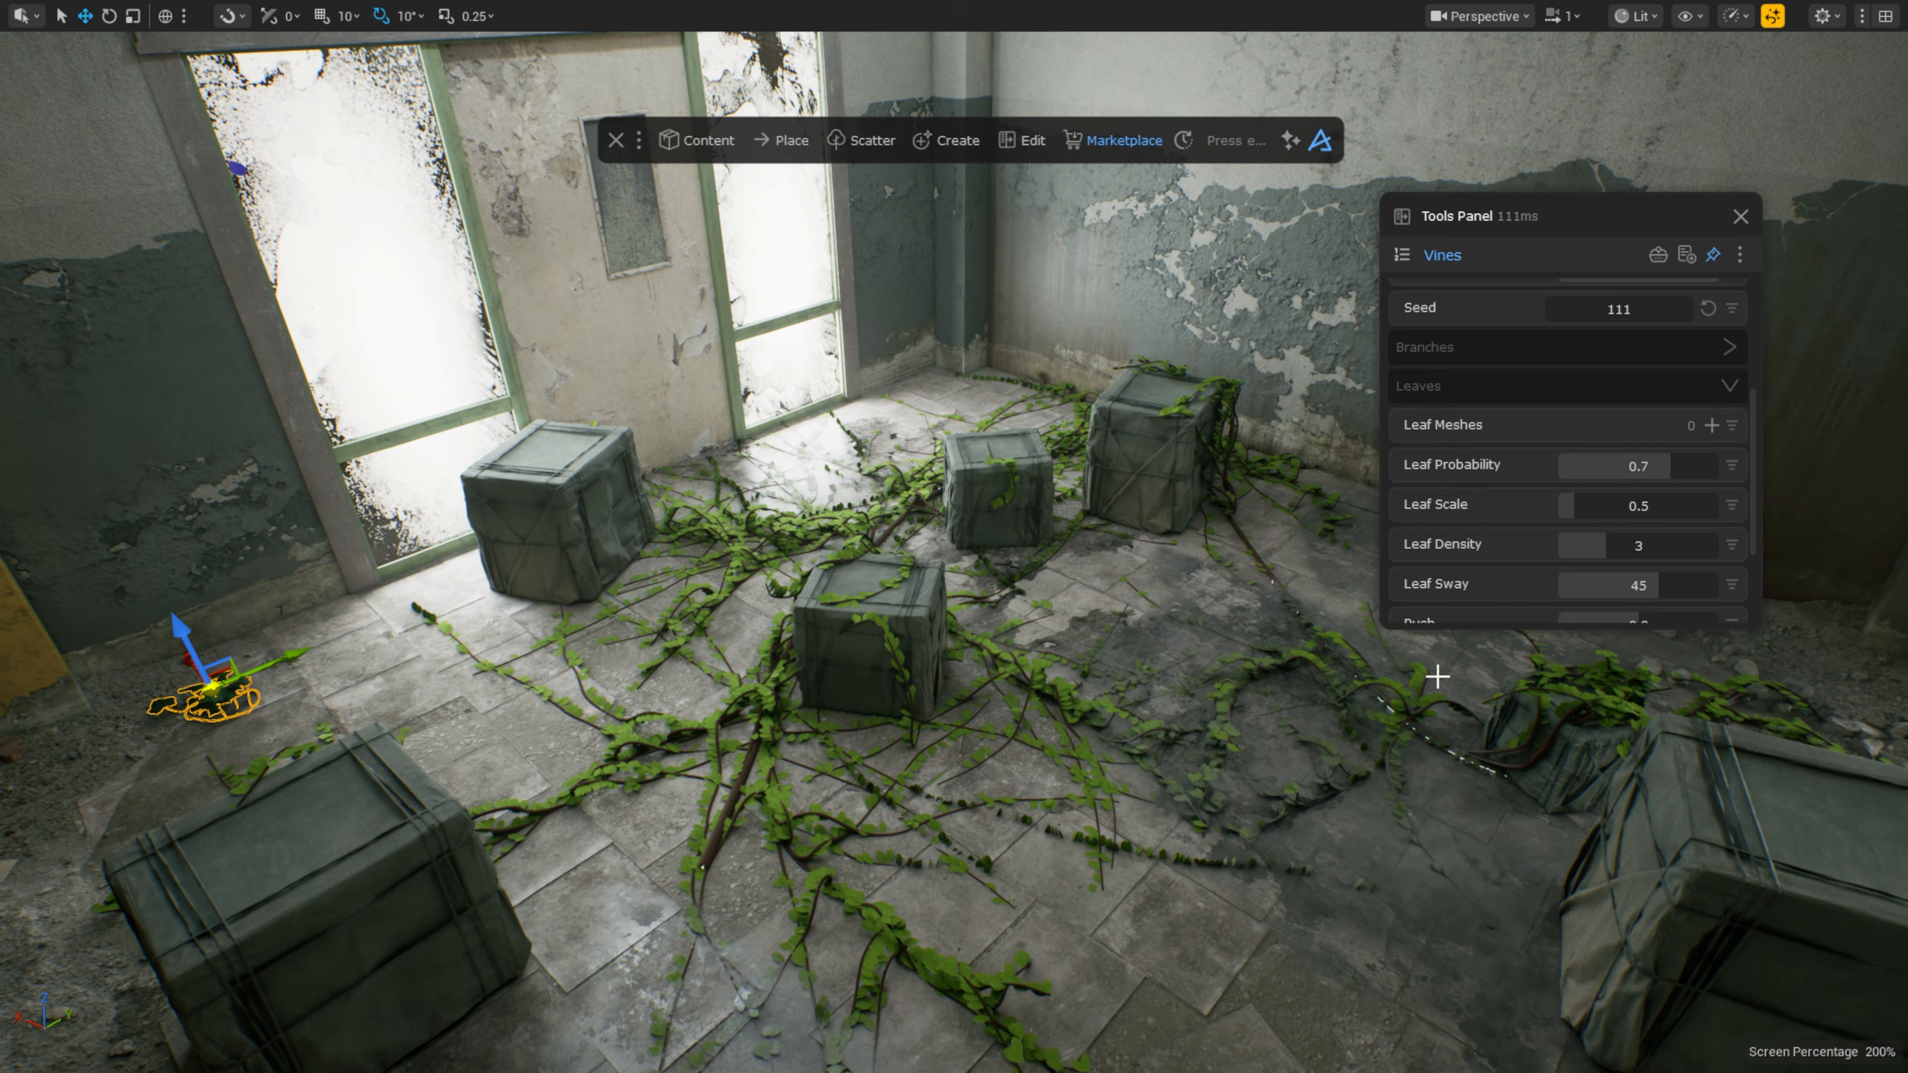
pyautogui.click(1707, 426)
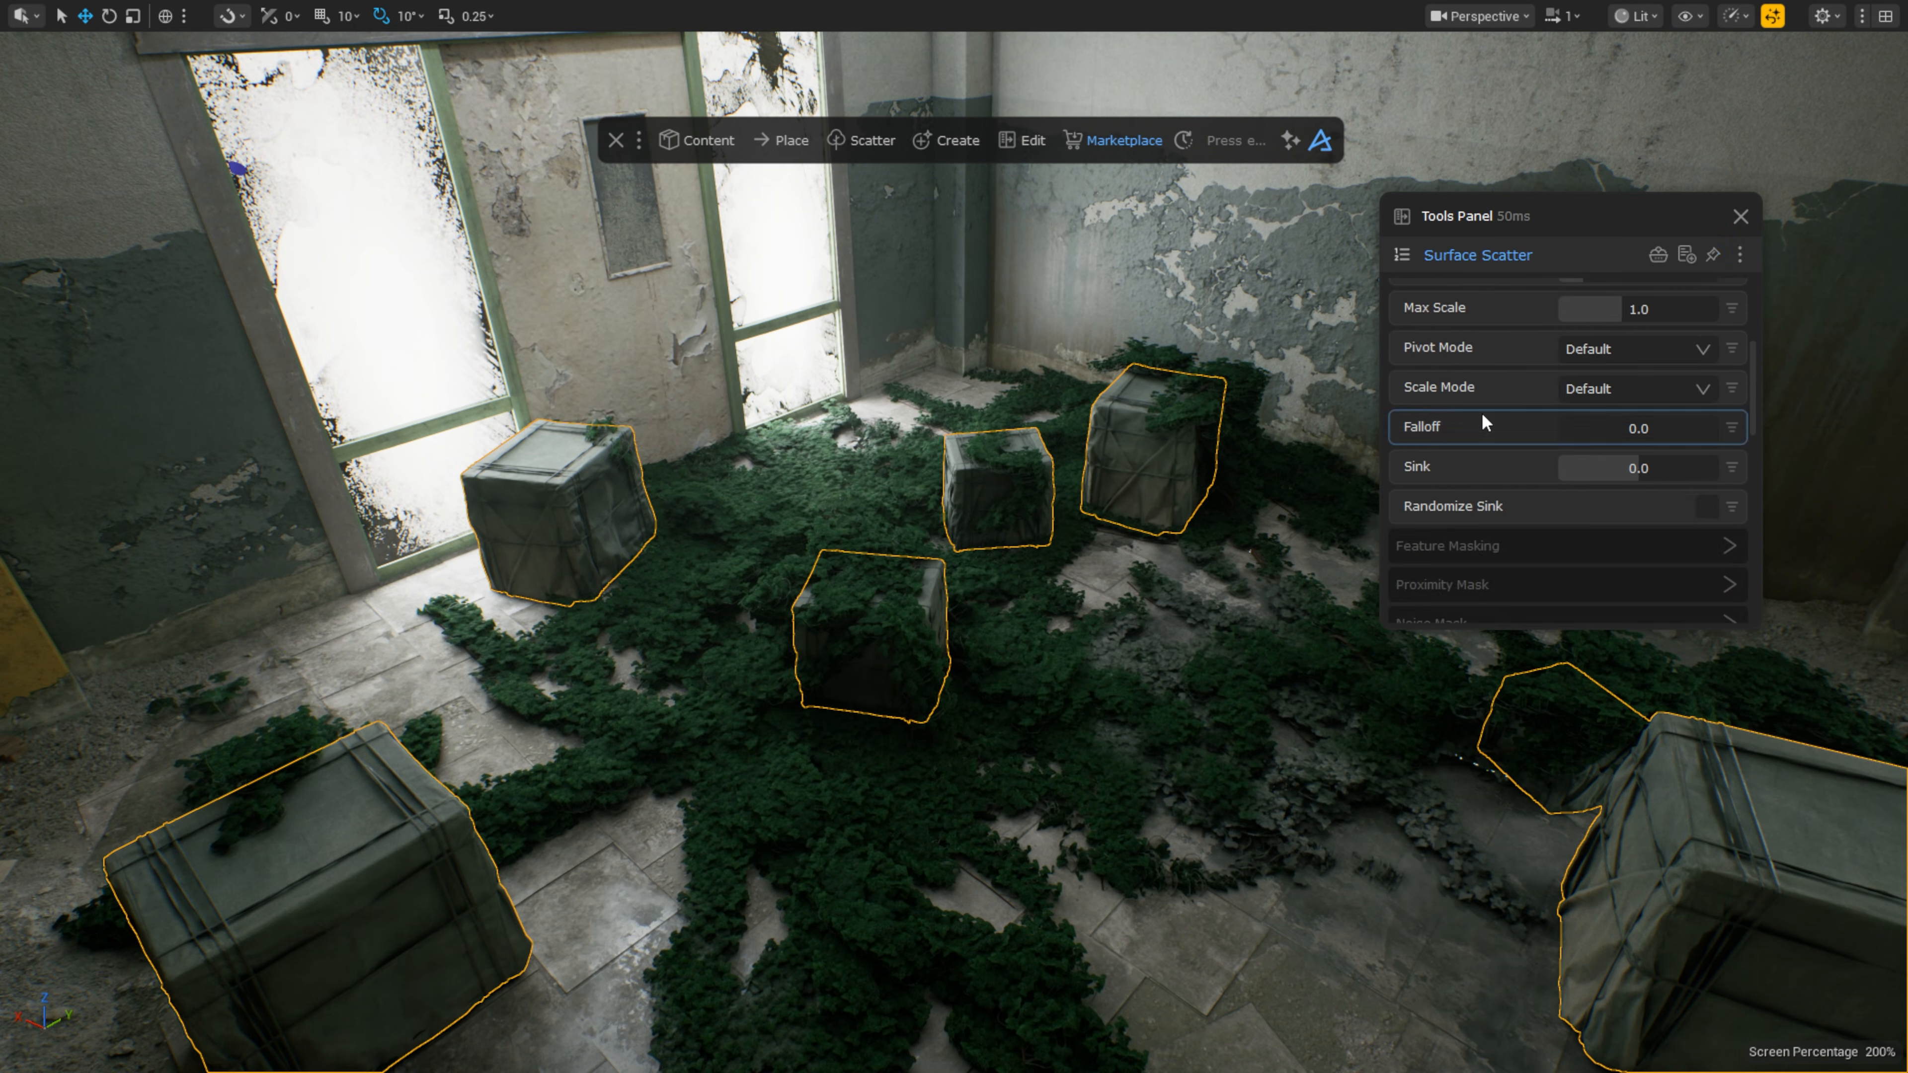
# Step: Reshuffle the crate scatter with a new Seed, then deselect the crates
pyautogui.scroll(3, 1495, 421)
pyautogui.scroll(-6, 1506, 428)
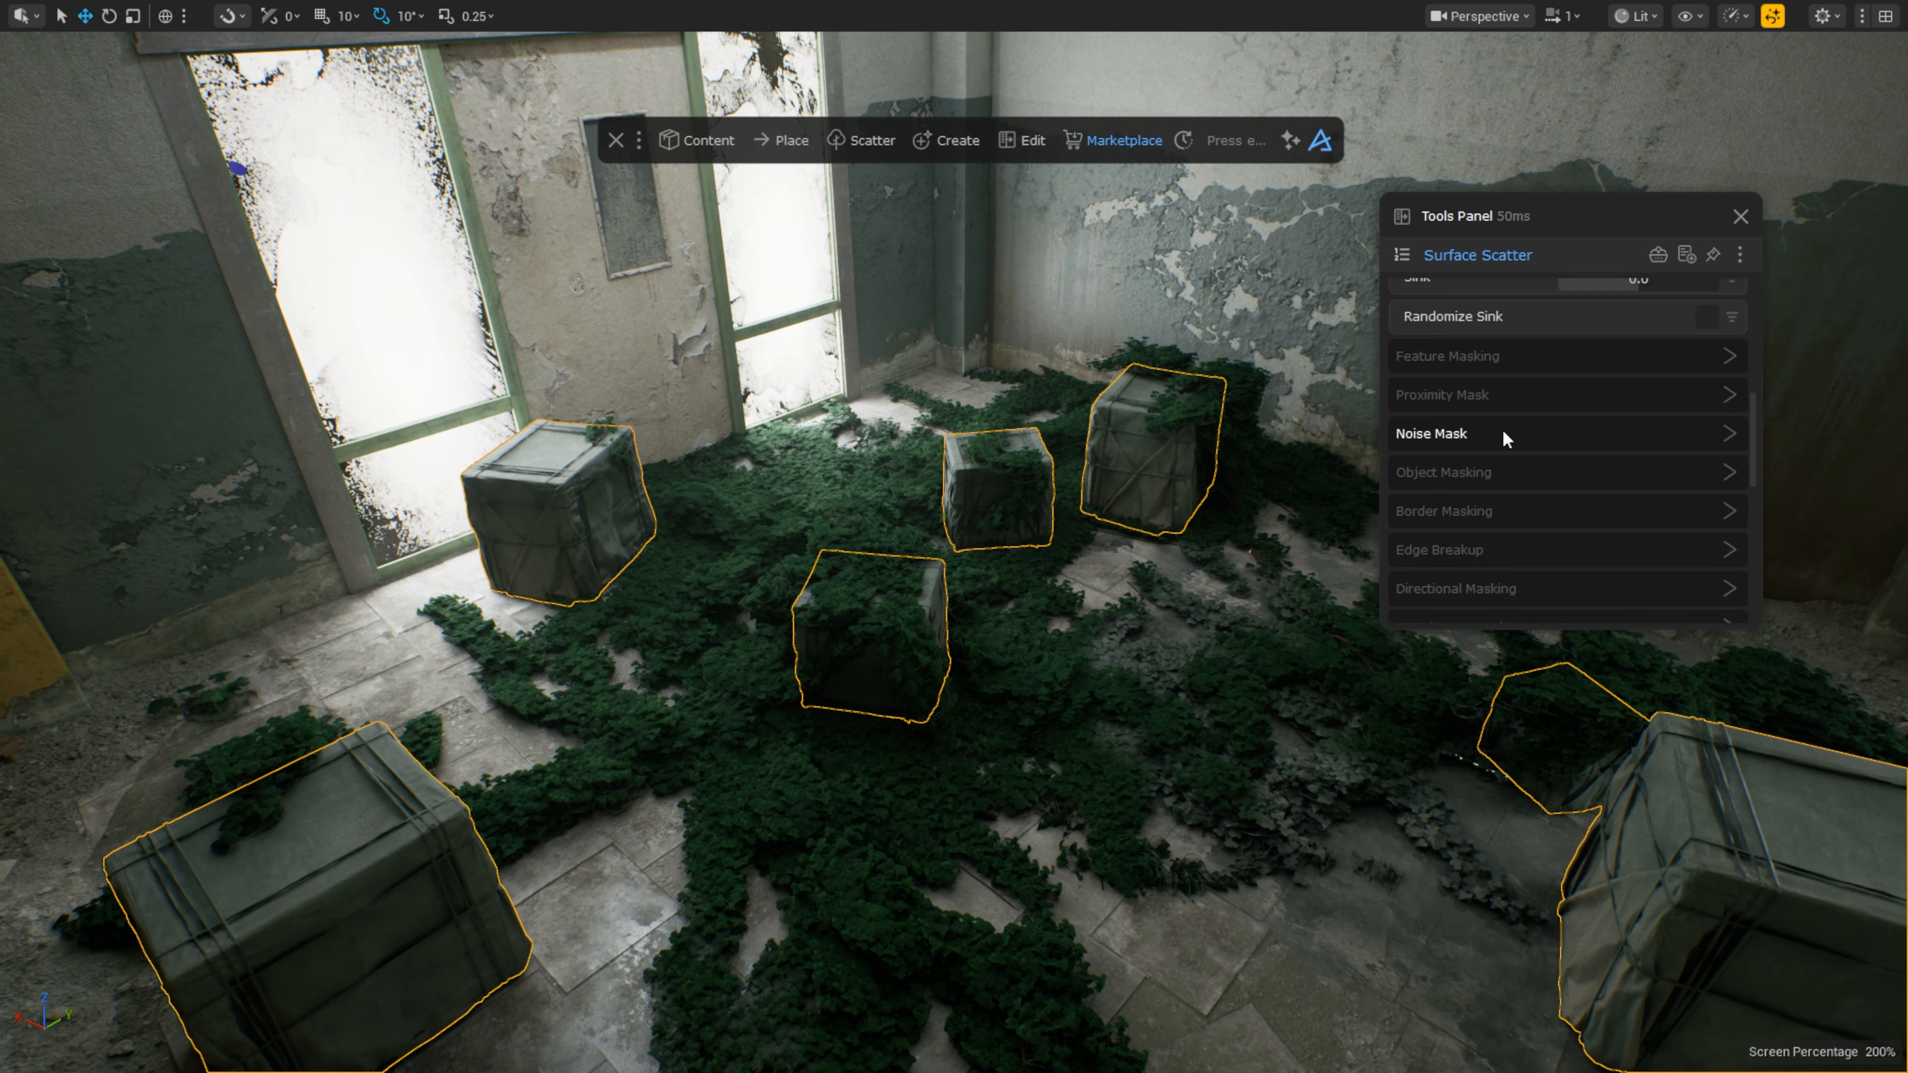
pyautogui.click(1467, 581)
pyautogui.scroll(-3, 1467, 578)
pyautogui.moveTo(1565, 410); pyautogui.dragTo(1537, 406)
pyautogui.press('Escape')
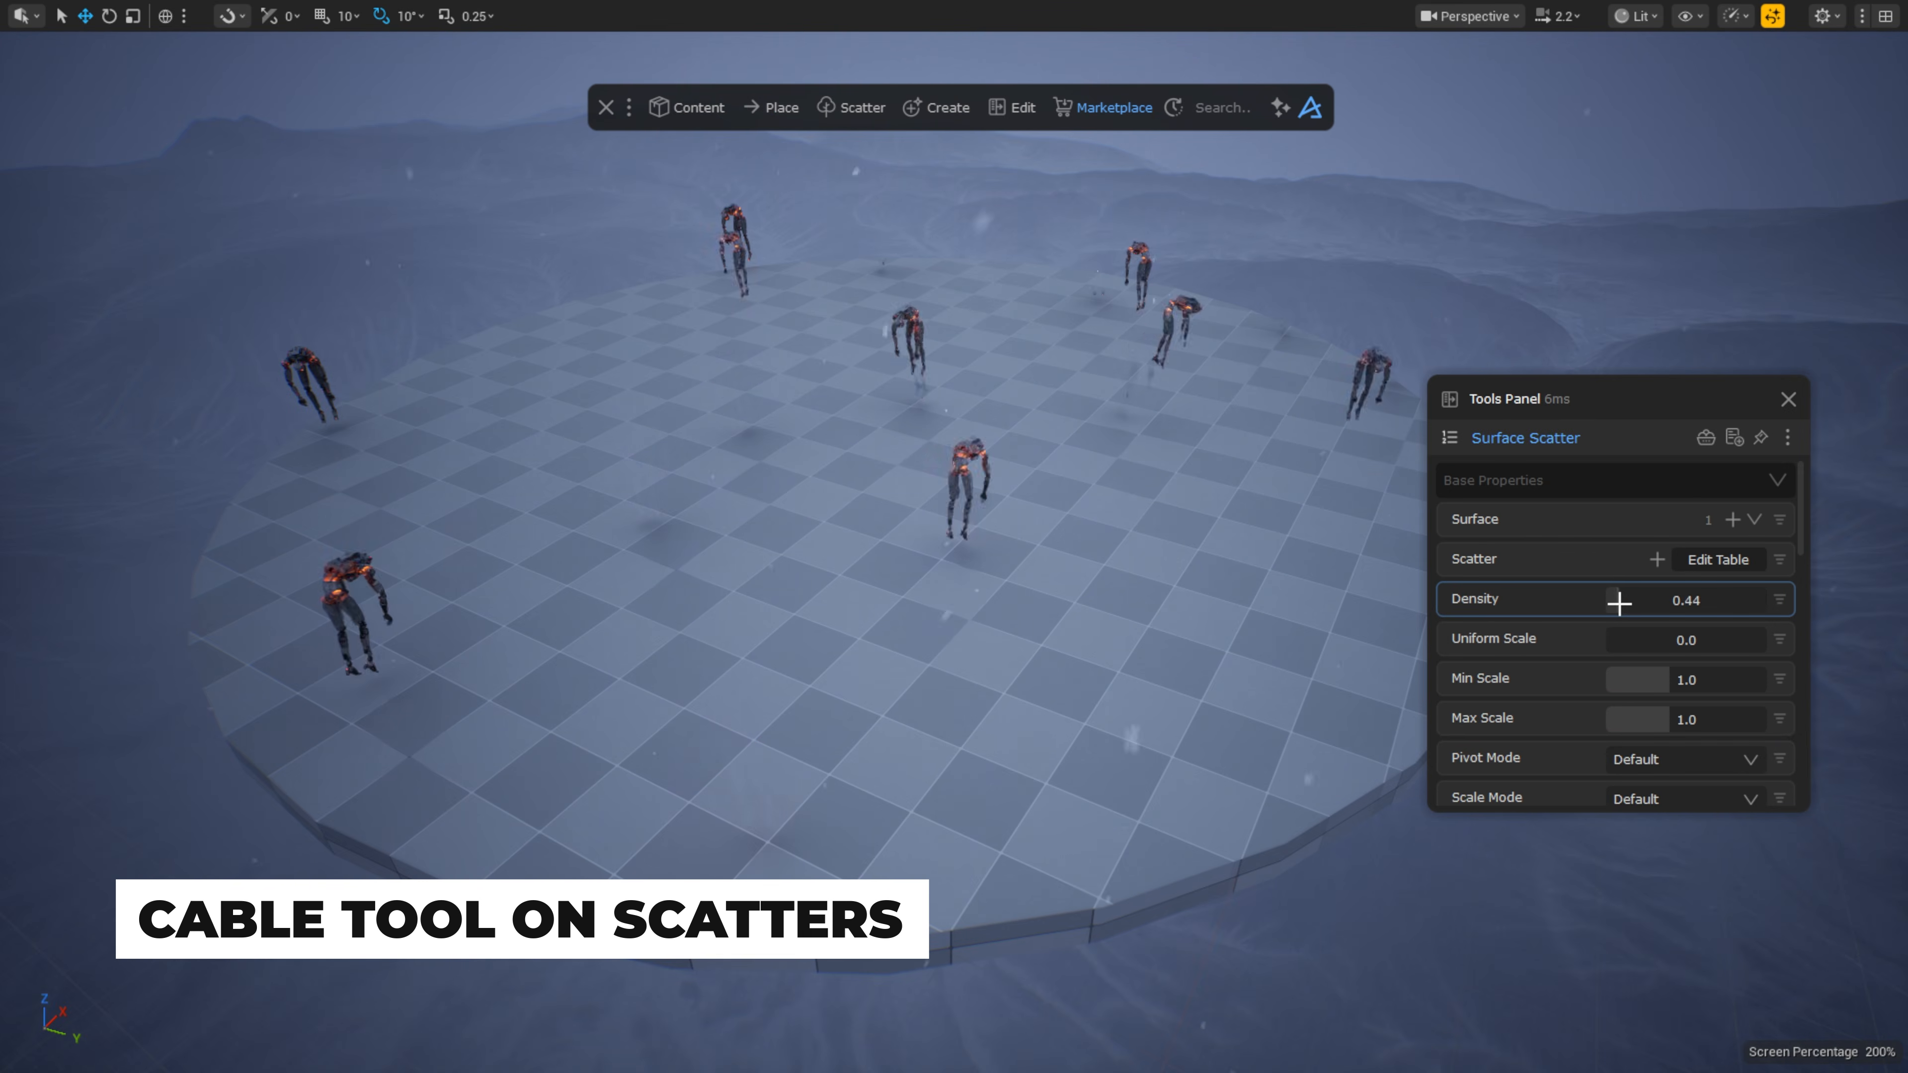
# Step: Raise robot Density to 0.56, hide the checkered platform, and select the scattered robots
pyautogui.moveTo(1619, 603); pyautogui.dragTo(1624, 603)
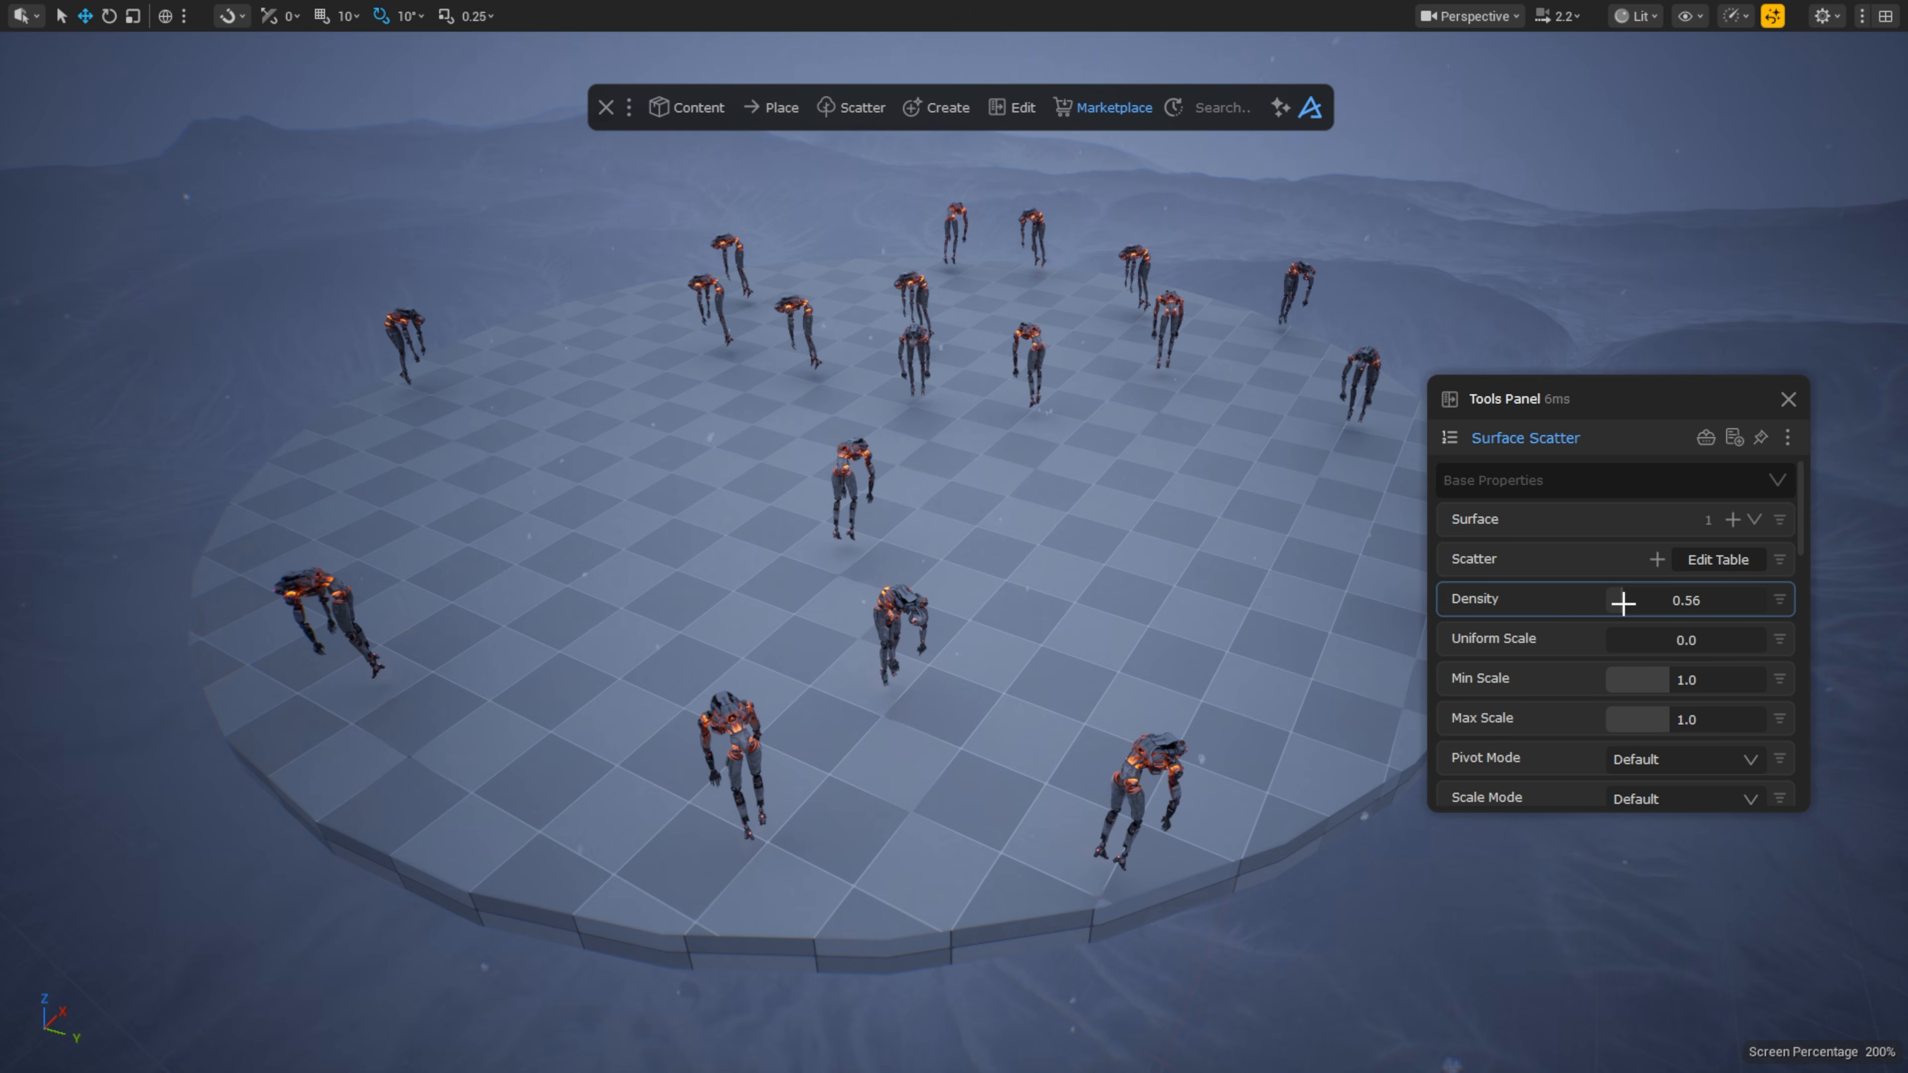
pyautogui.click(1074, 371)
pyautogui.press('h')
pyautogui.click(1038, 331)
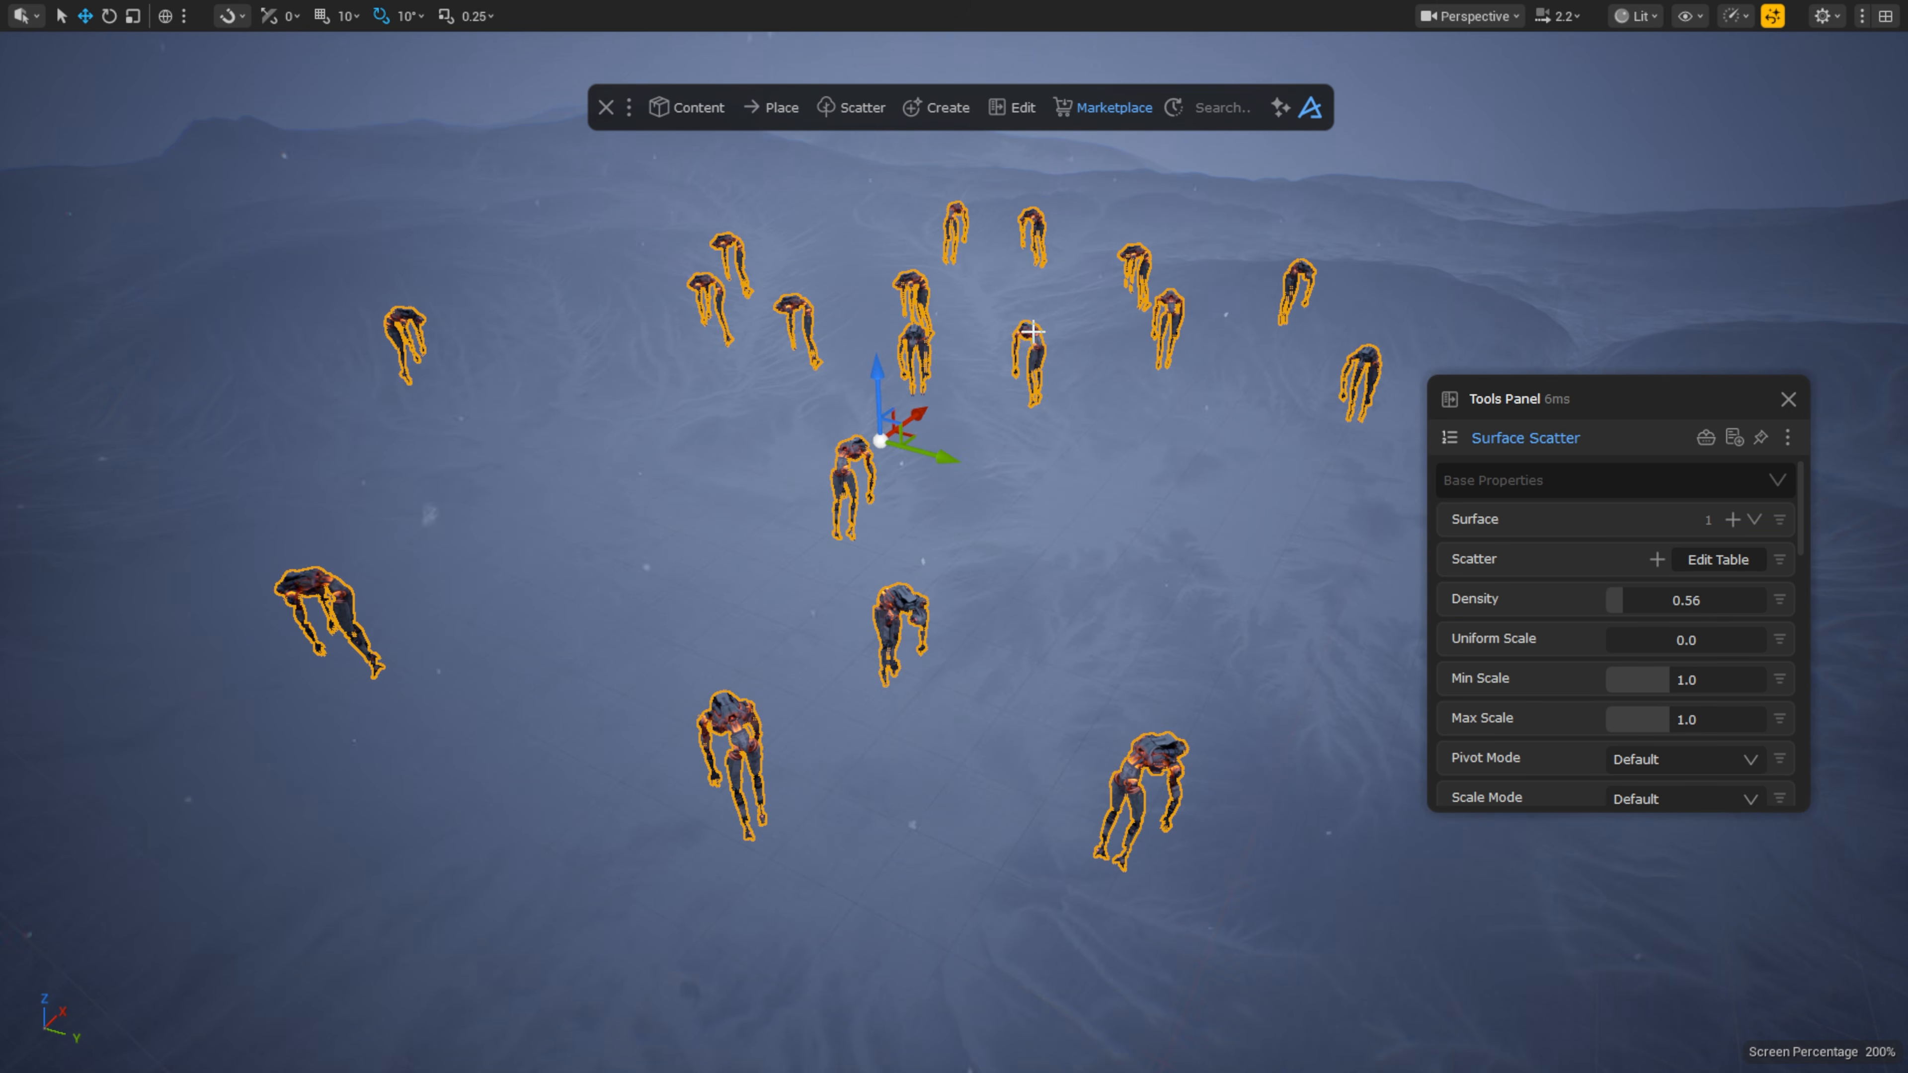
pyautogui.click(1218, 109)
# Step: Add the scattered robots as objects of a Cable Tool set to Scatter mode
pyautogui.write('cable')
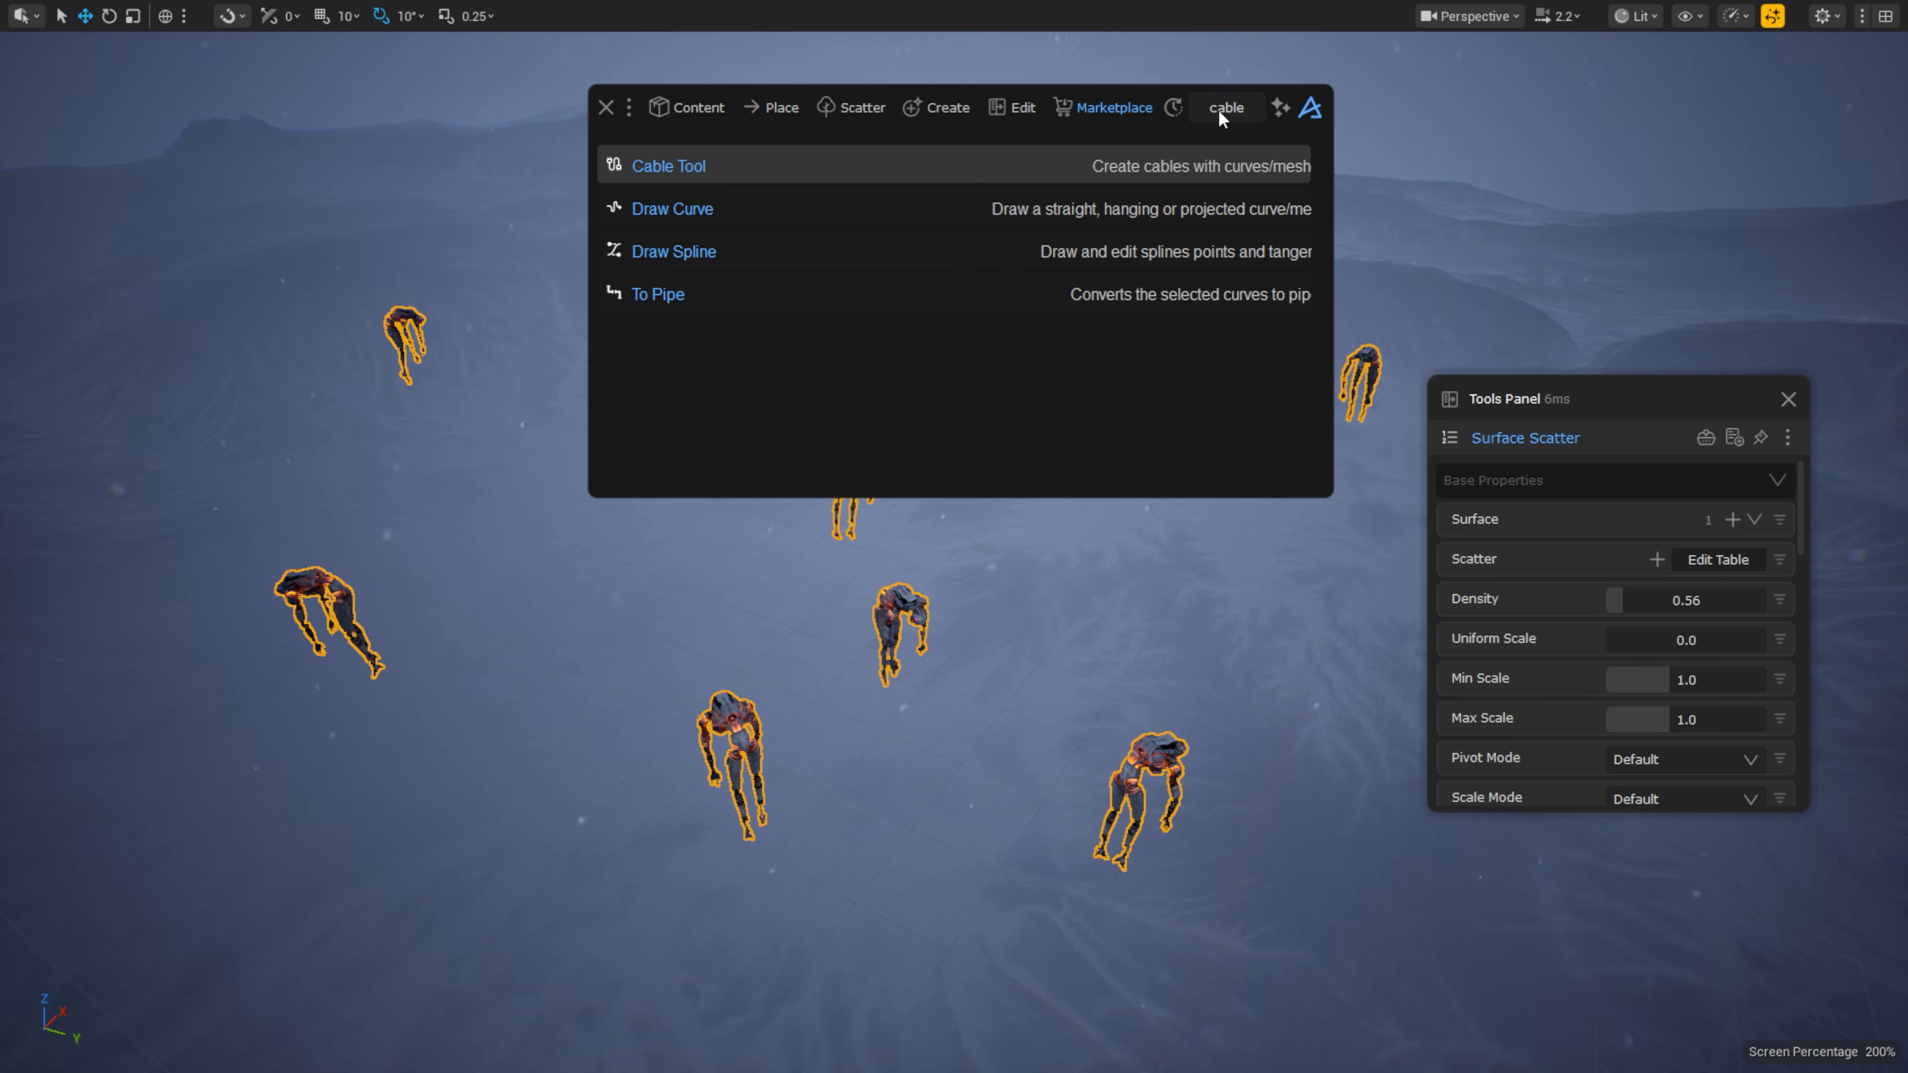
pyautogui.click(1038, 163)
pyautogui.click(1724, 561)
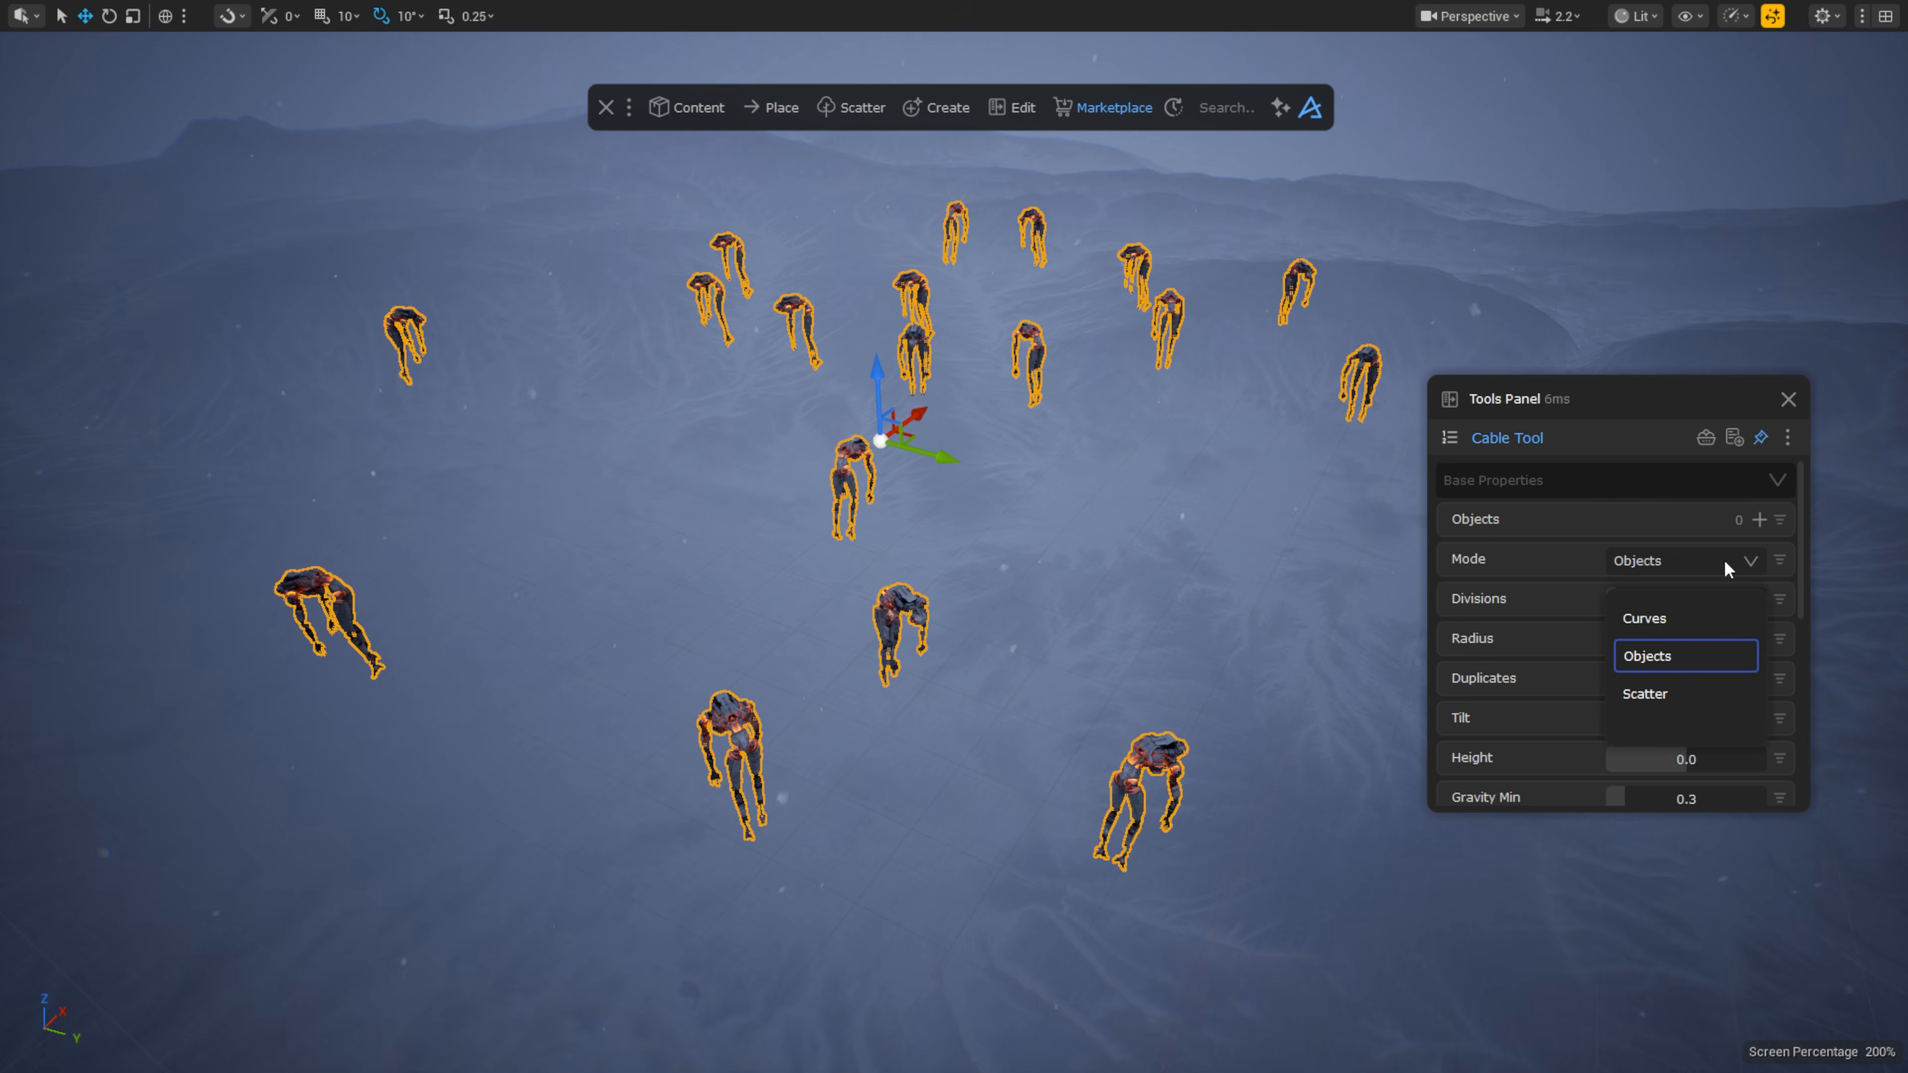
pyautogui.click(1695, 692)
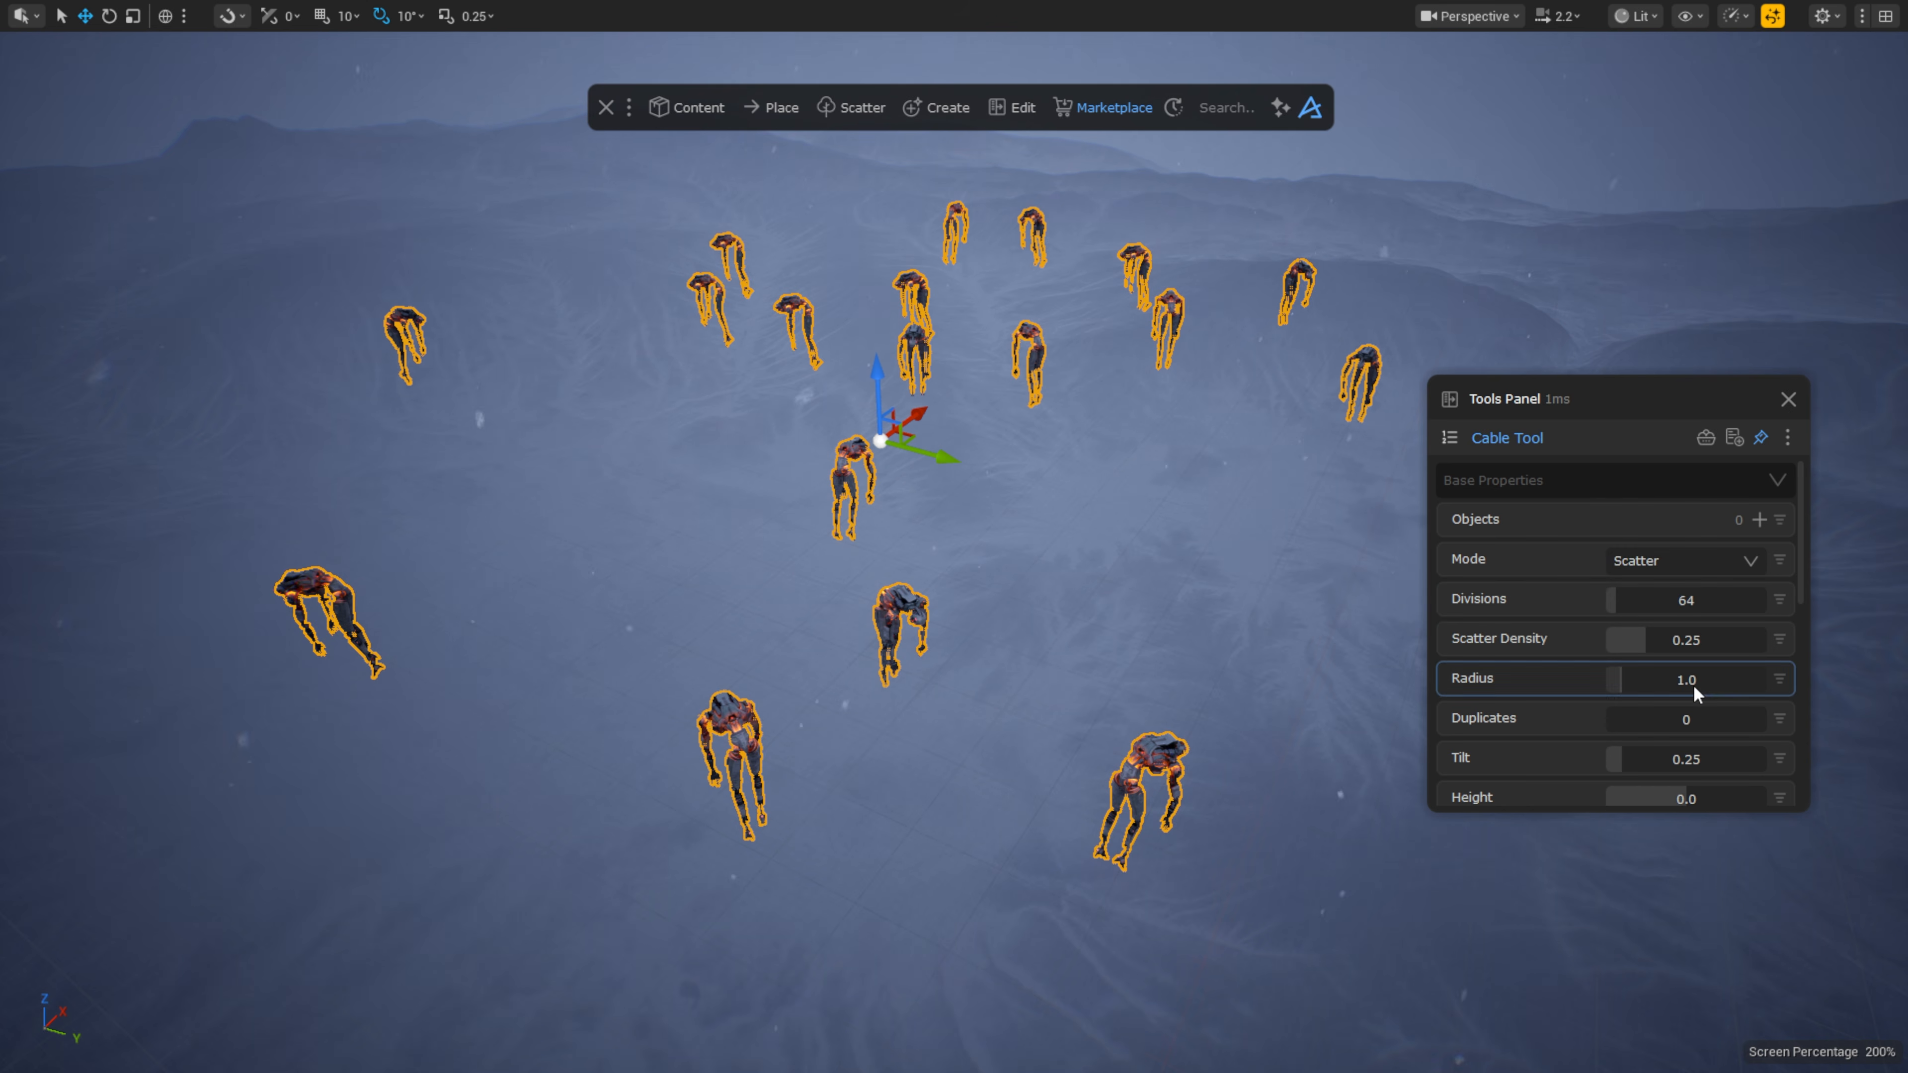
pyautogui.click(1760, 521)
pyautogui.click(1154, 521)
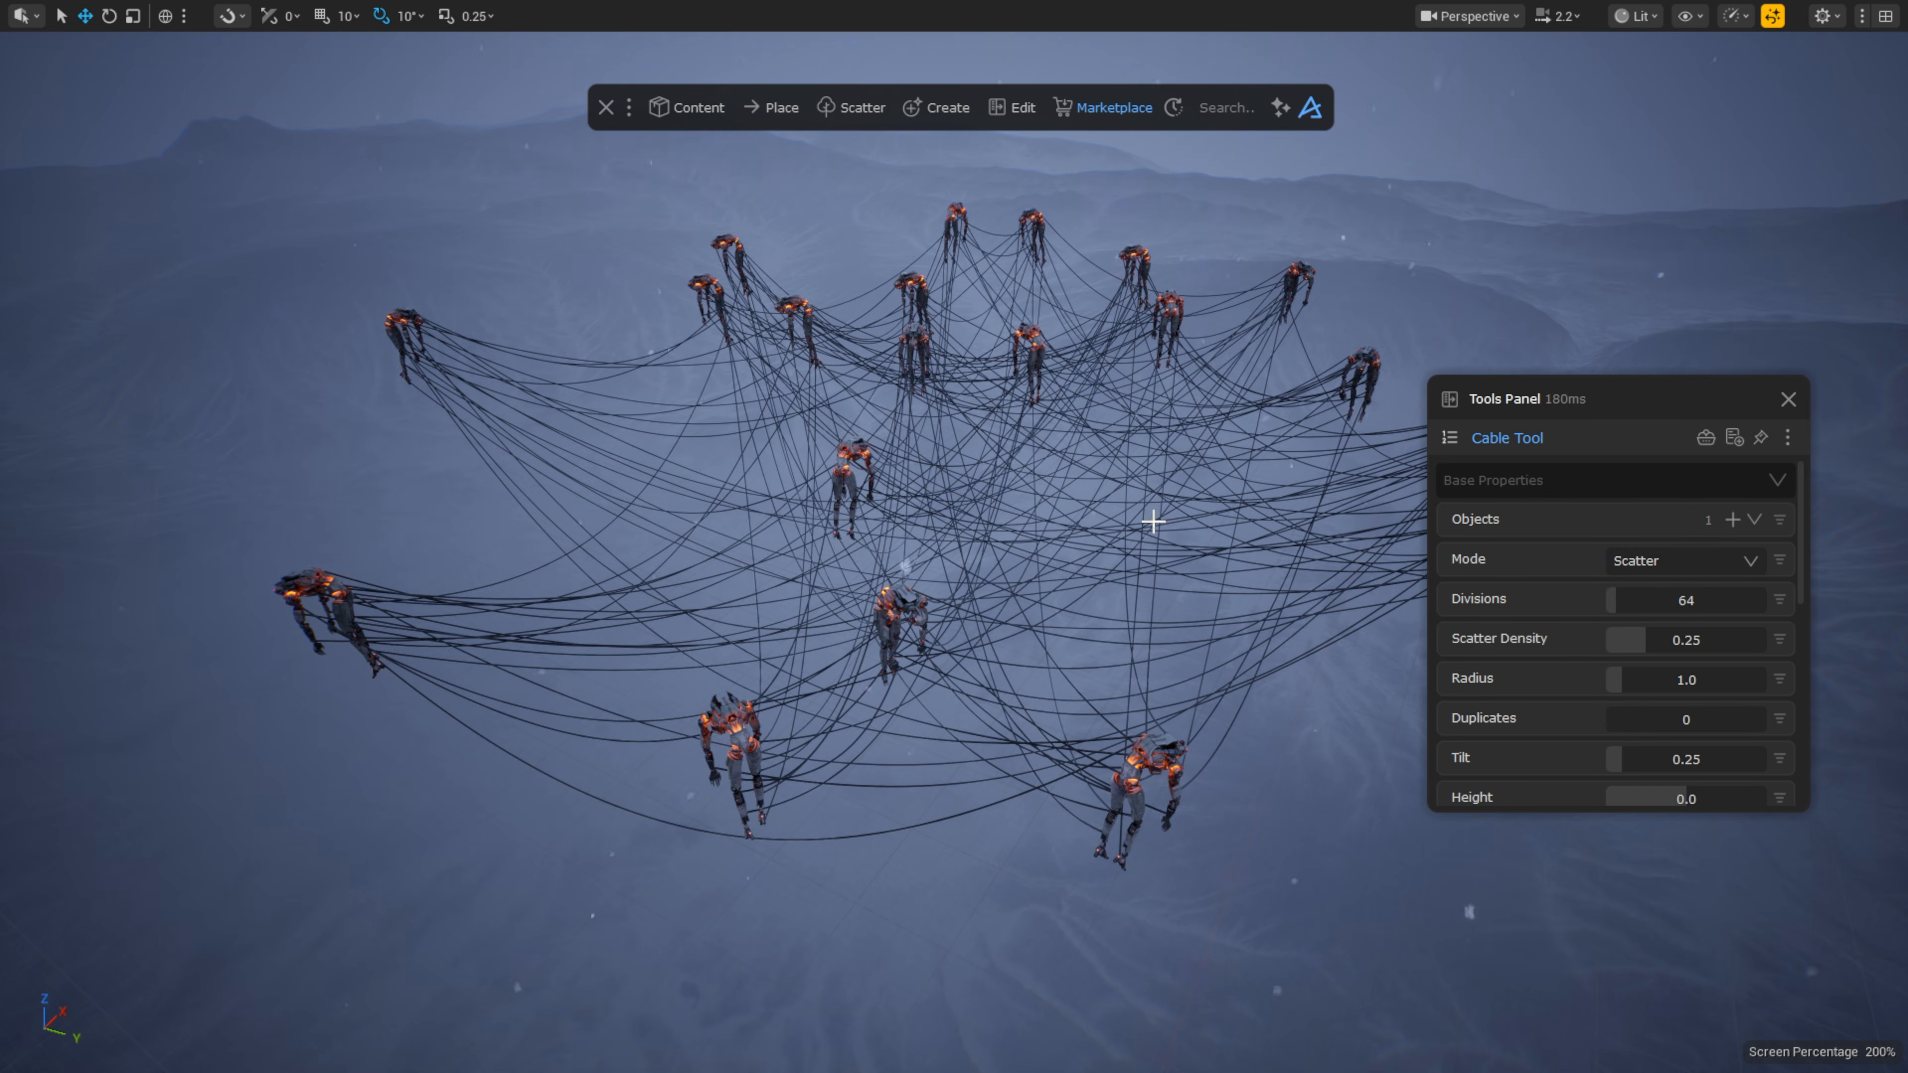
# Step: Give the cables 11 duplicates and thin them to a 0.3 radius
pyautogui.press('w')
pyautogui.moveTo(1153, 520); pyautogui.dragTo(1153, 470, button='right')
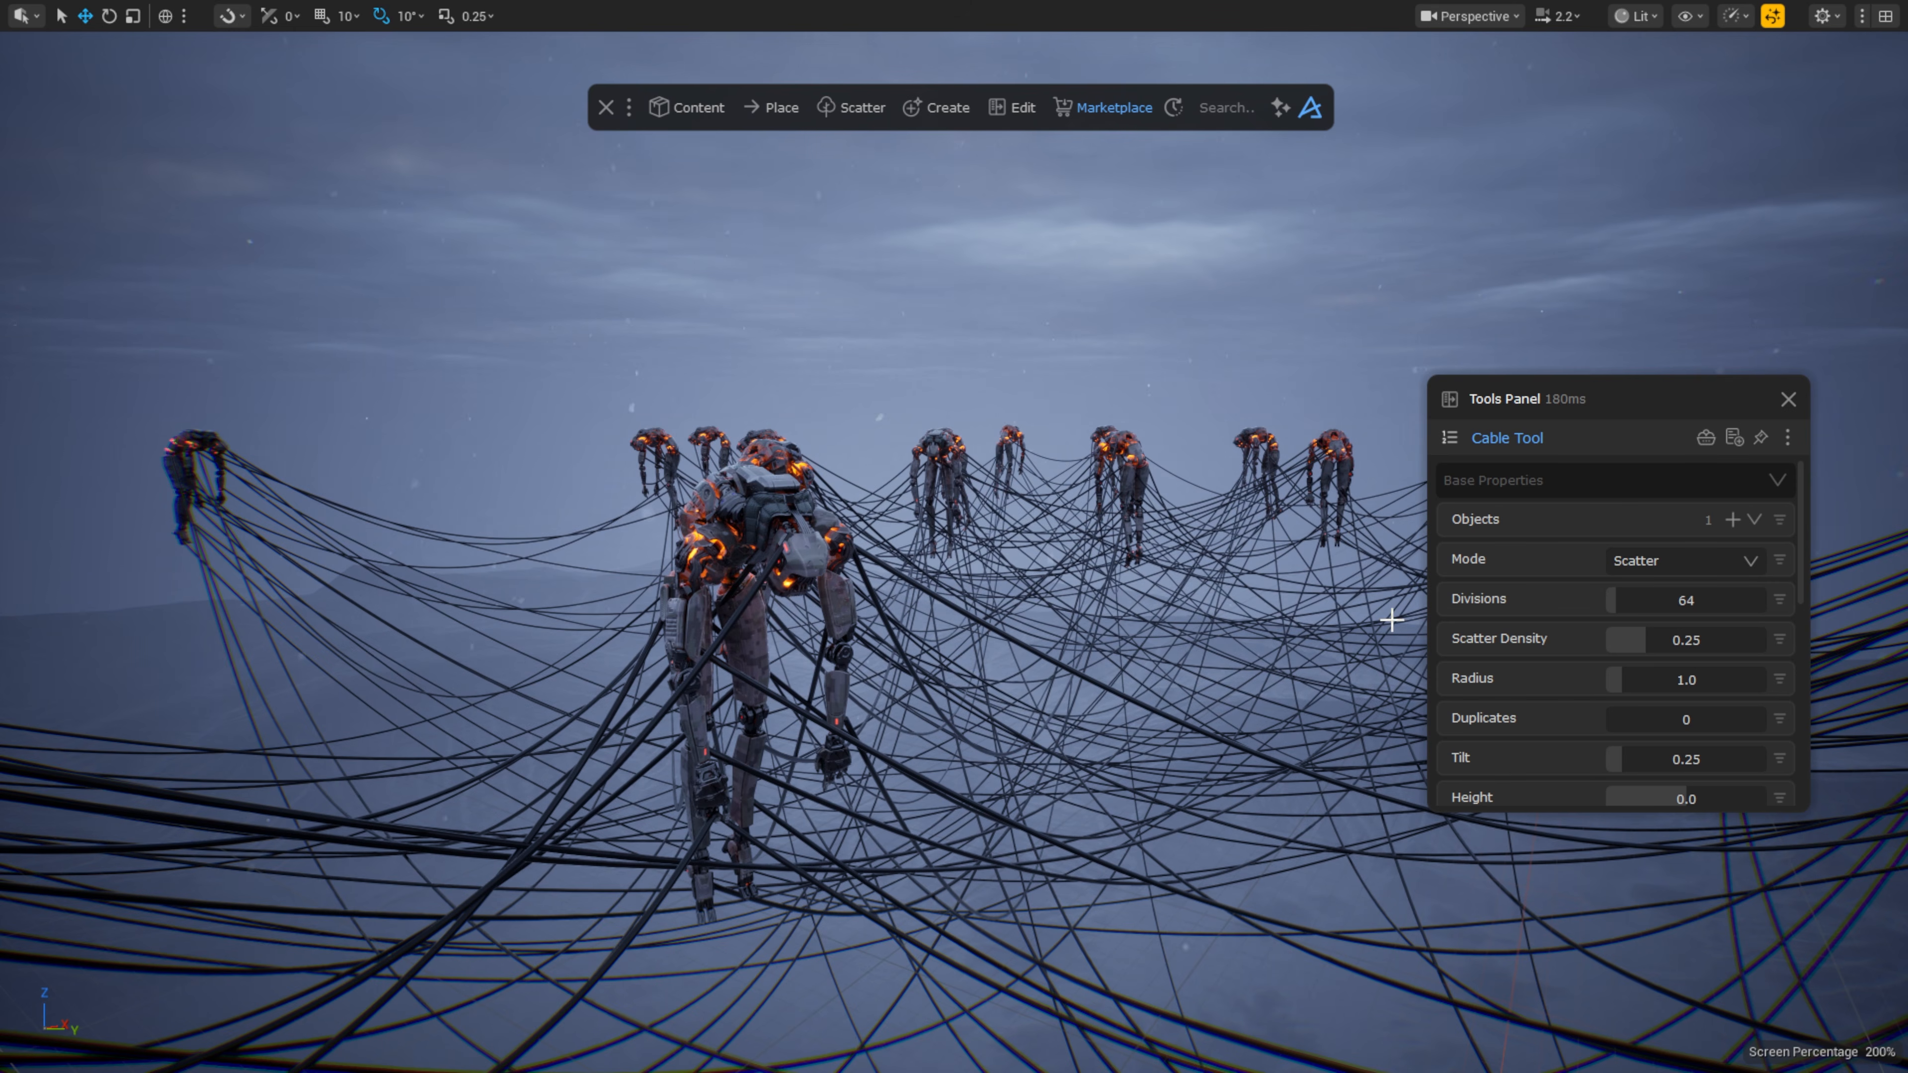
pyautogui.moveTo(1625, 680); pyautogui.dragTo(1631, 719)
pyautogui.click(1637, 680)
pyautogui.write('0')
pyautogui.press('Return')
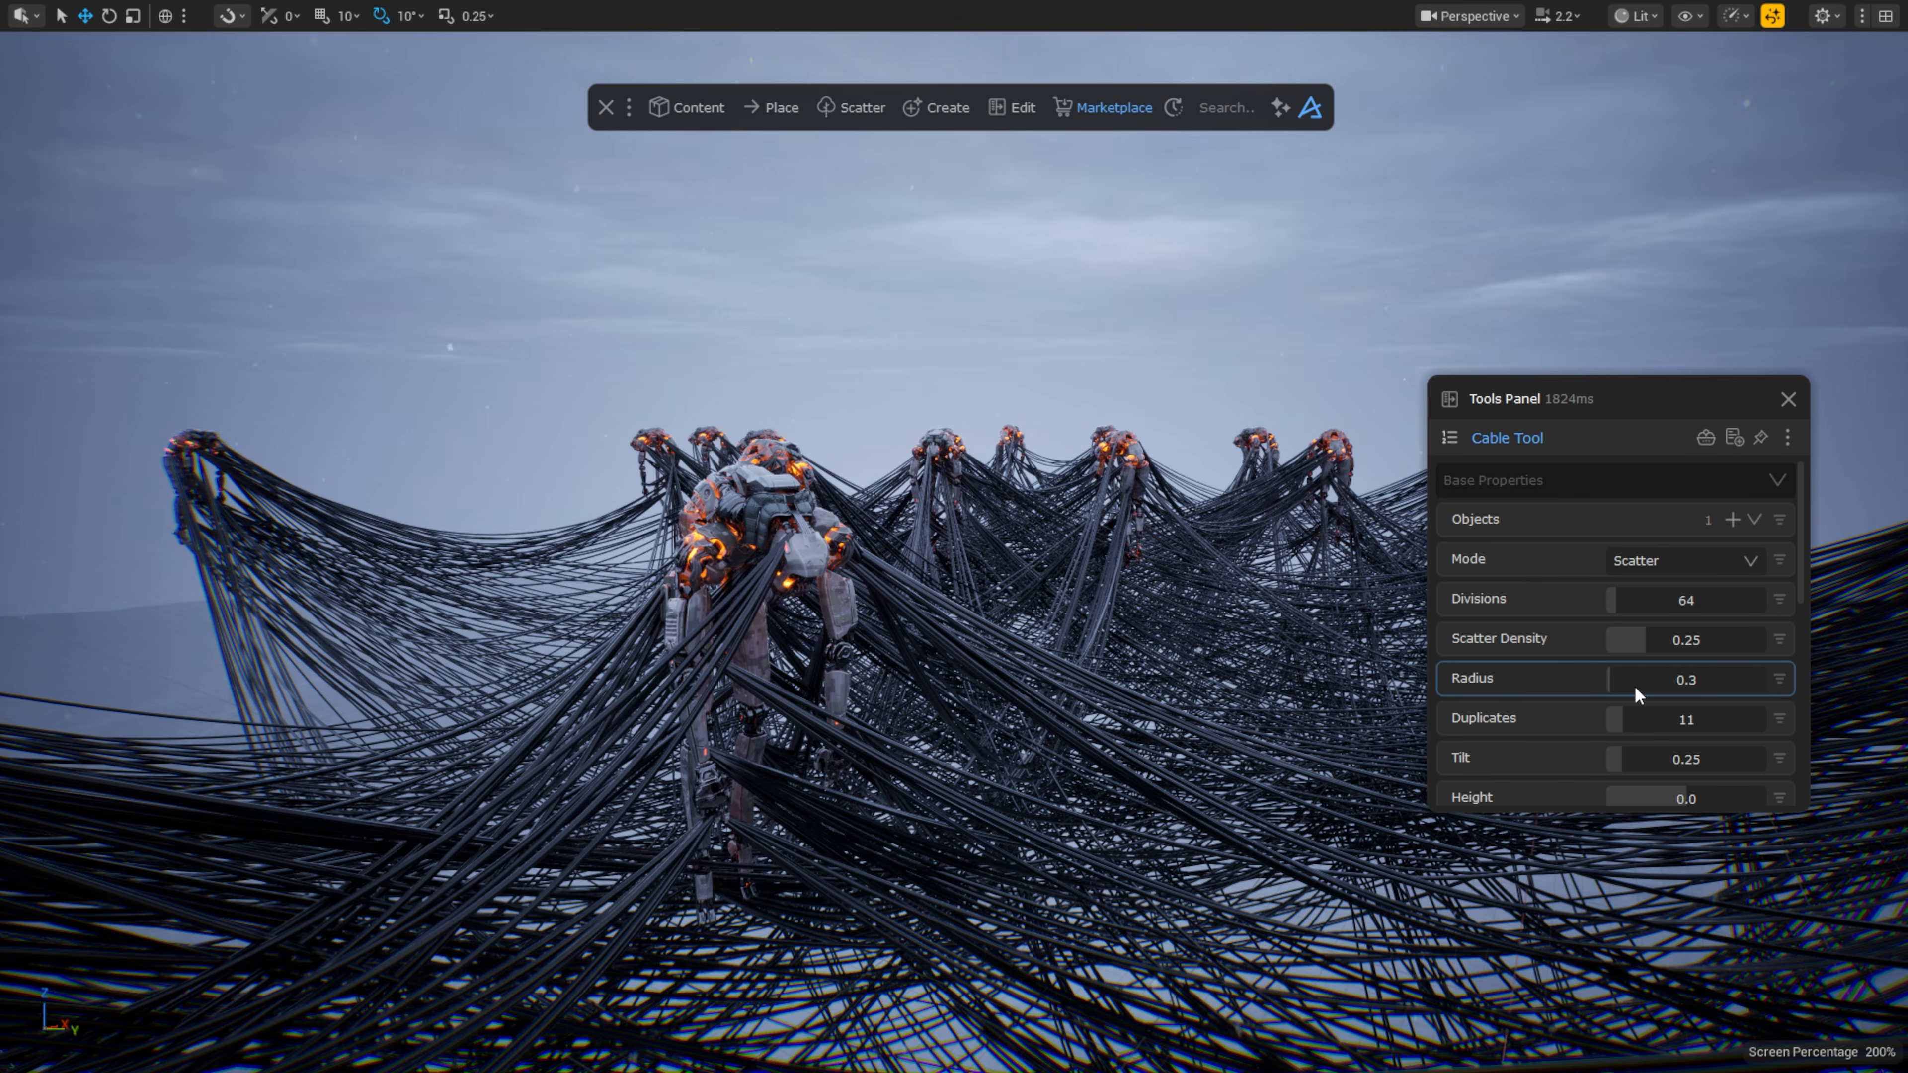
pyautogui.scroll(-3, 1615, 691)
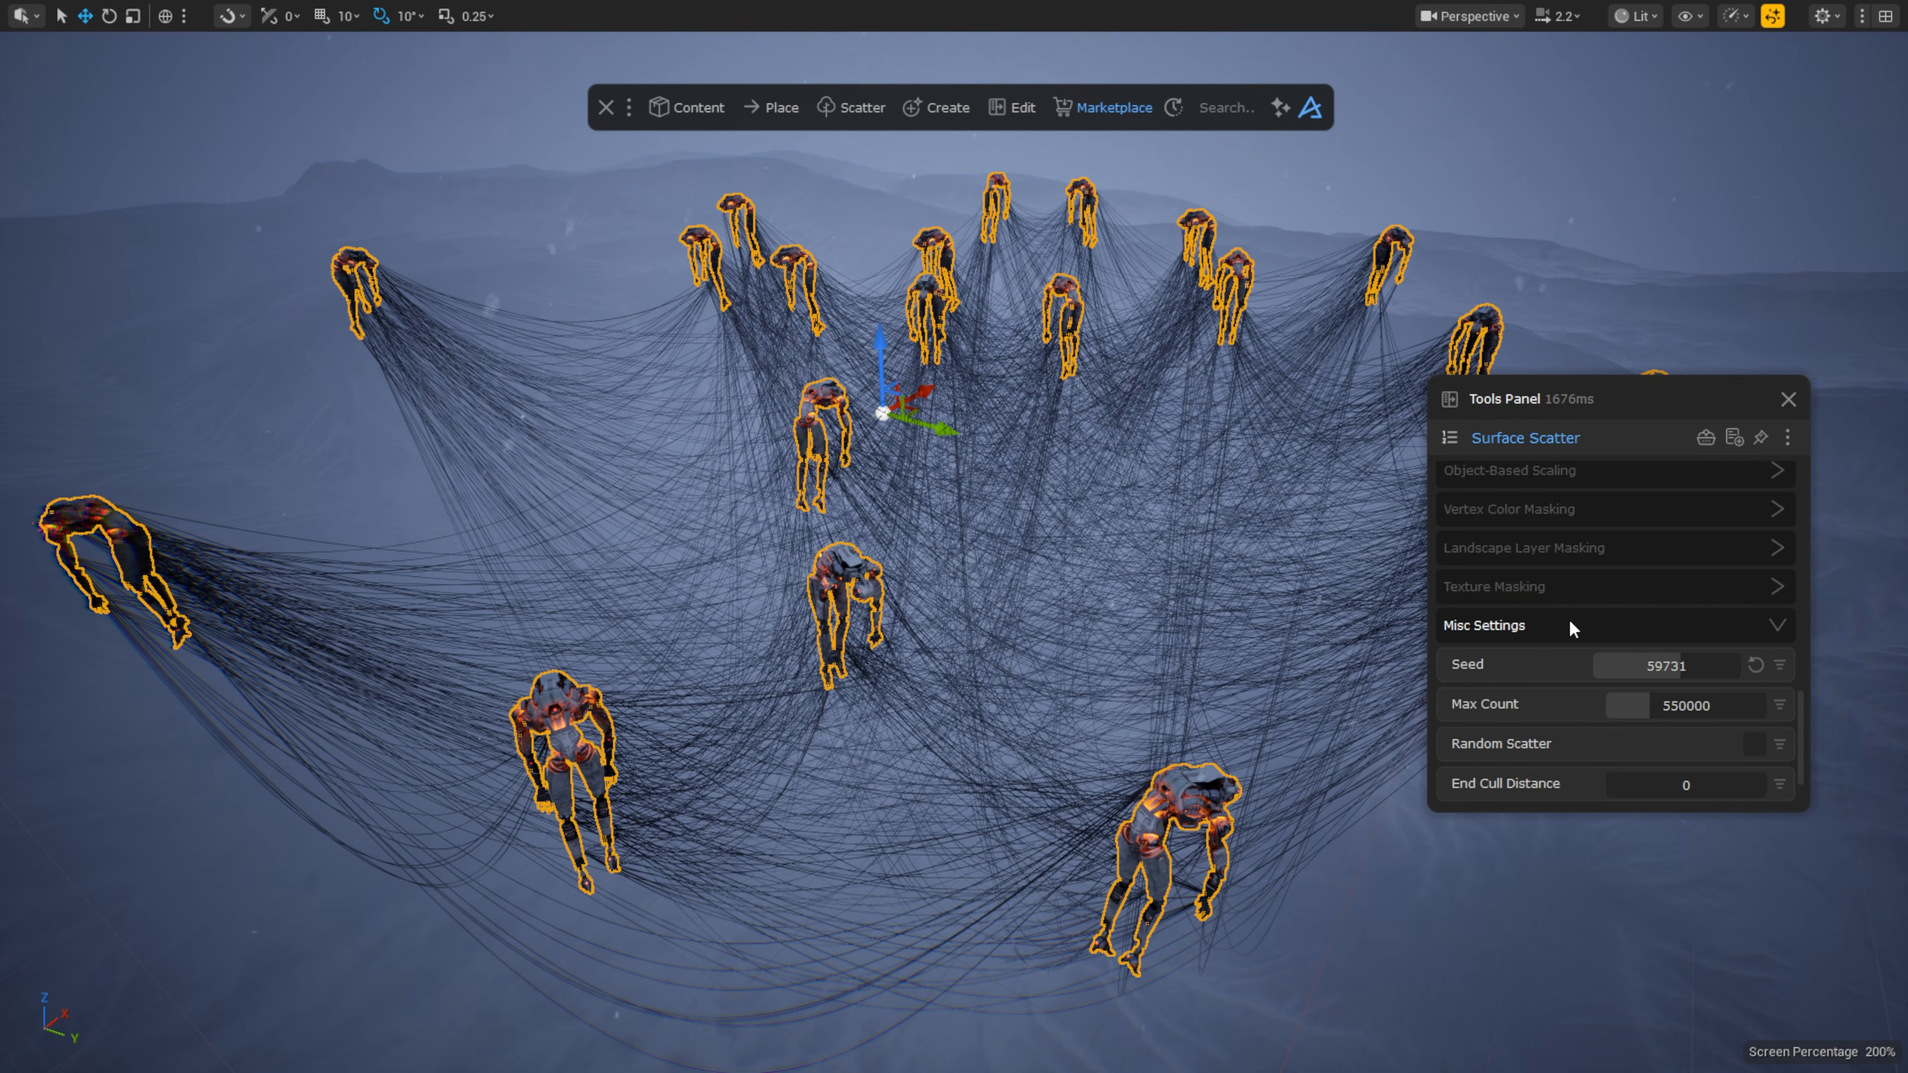
# Step: Try two new Surface Scatter seeds for the robot layout
pyautogui.moveTo(1676, 588); pyautogui.dragTo(1671, 588)
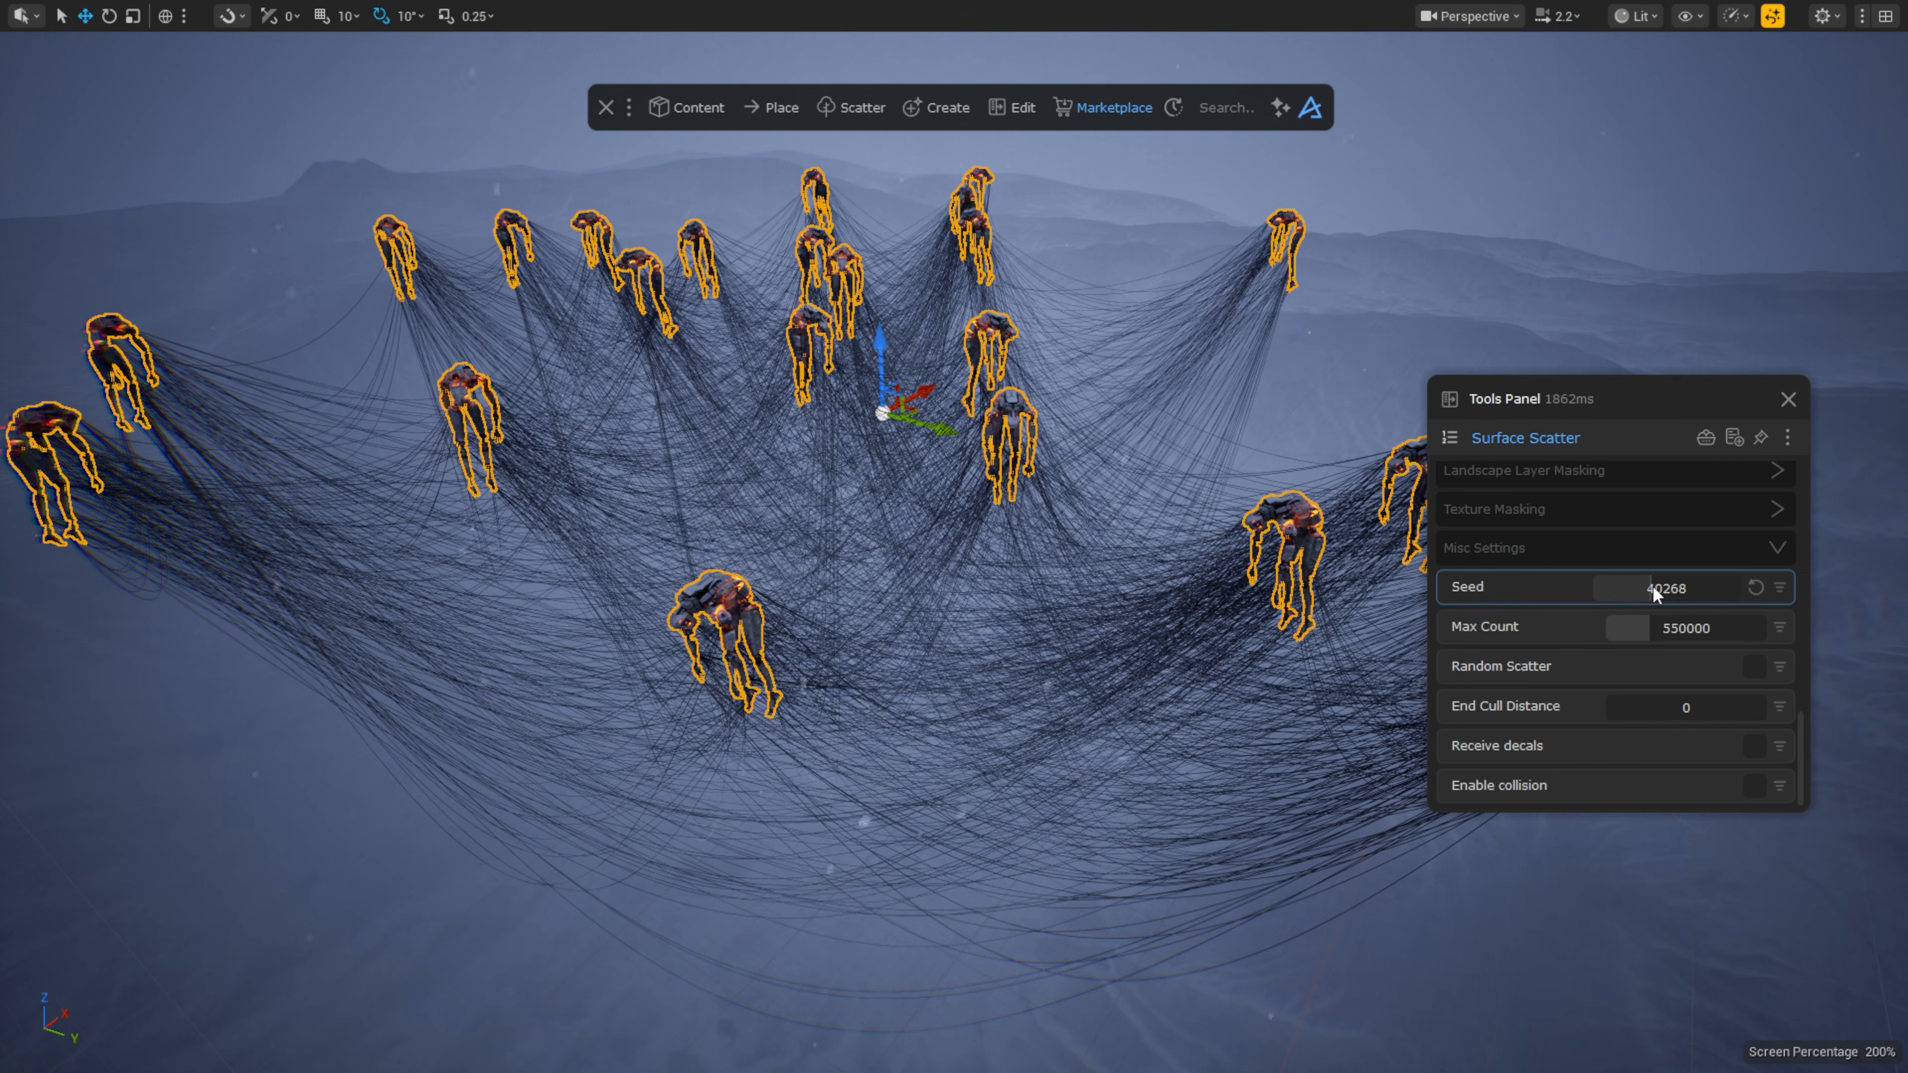
pyautogui.moveTo(1655, 590); pyautogui.dragTo(1671, 591)
pyautogui.scroll(5, 1667, 585)
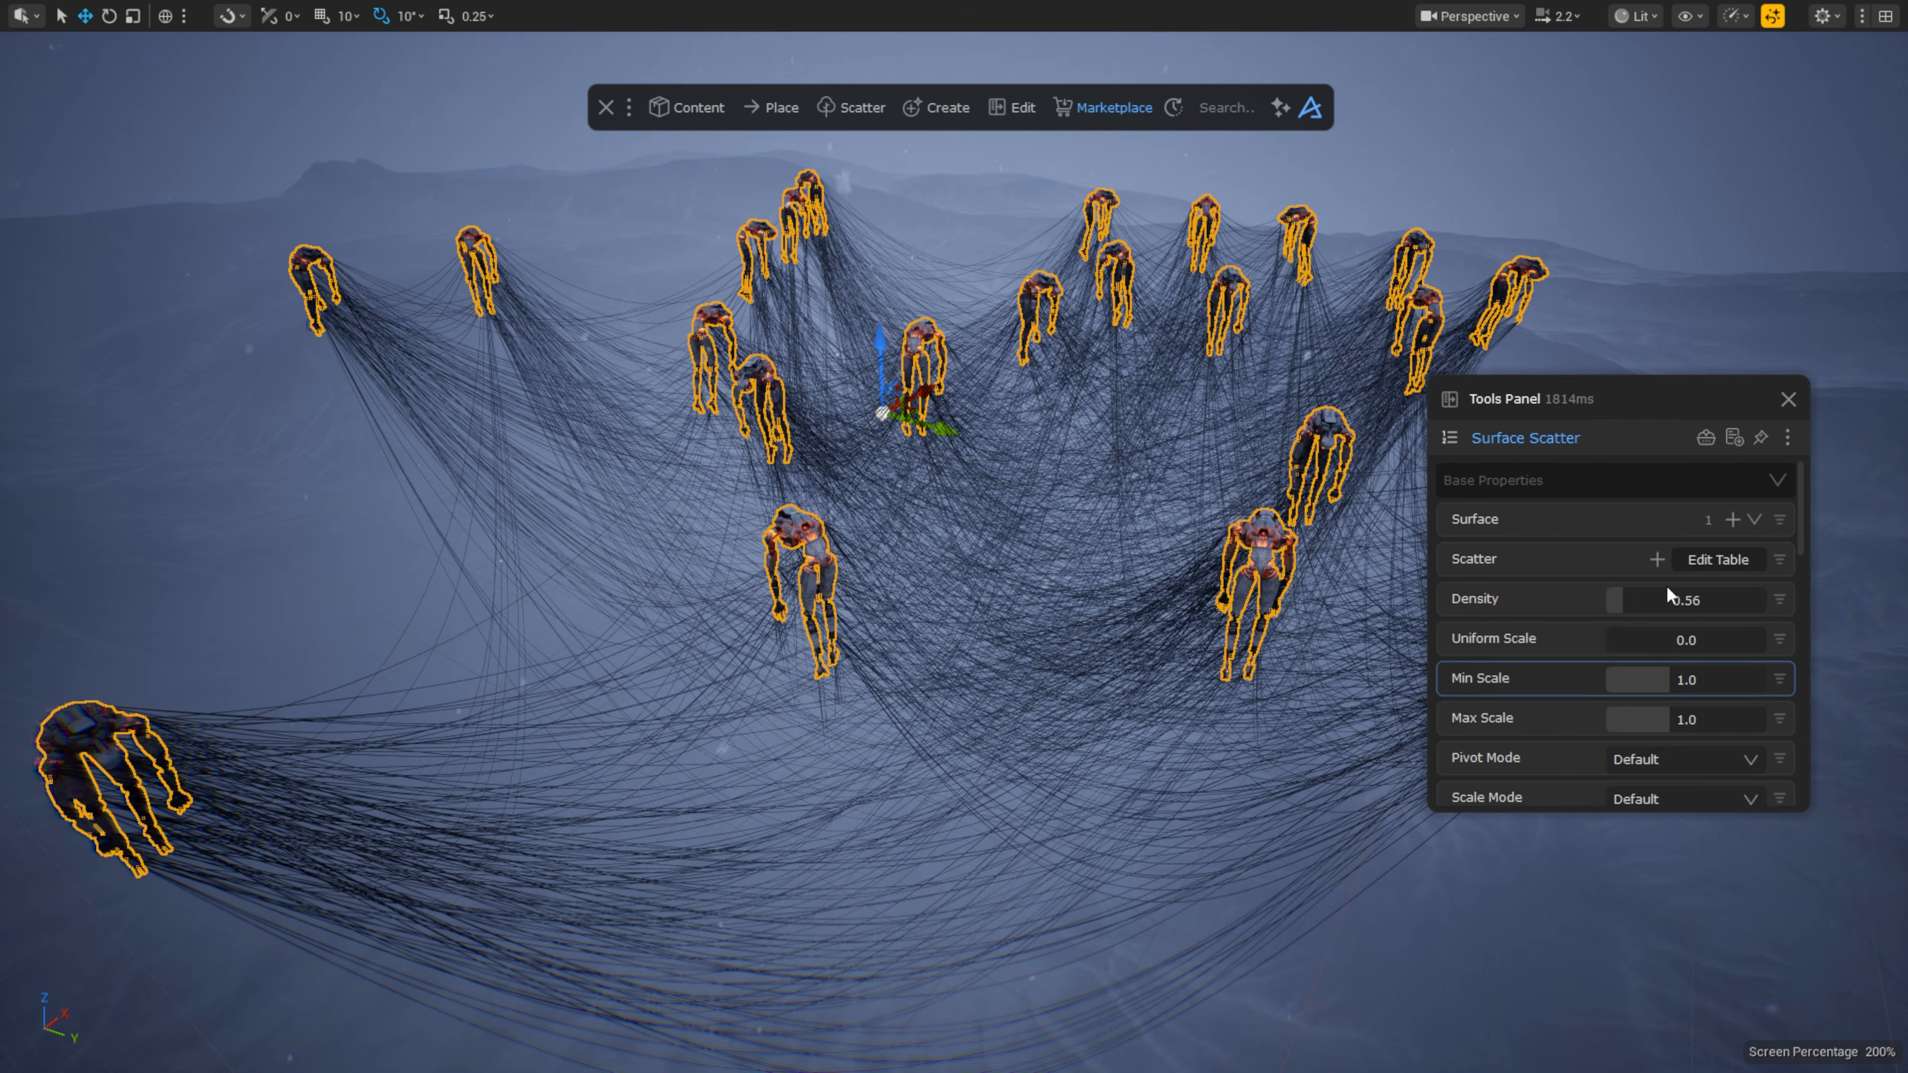
pyautogui.scroll(-3, 1655, 673)
pyautogui.scroll(3, 1655, 672)
# Step: Cut the cables down to 2 duplicates
pyautogui.click(1196, 580)
pyautogui.click(1661, 661)
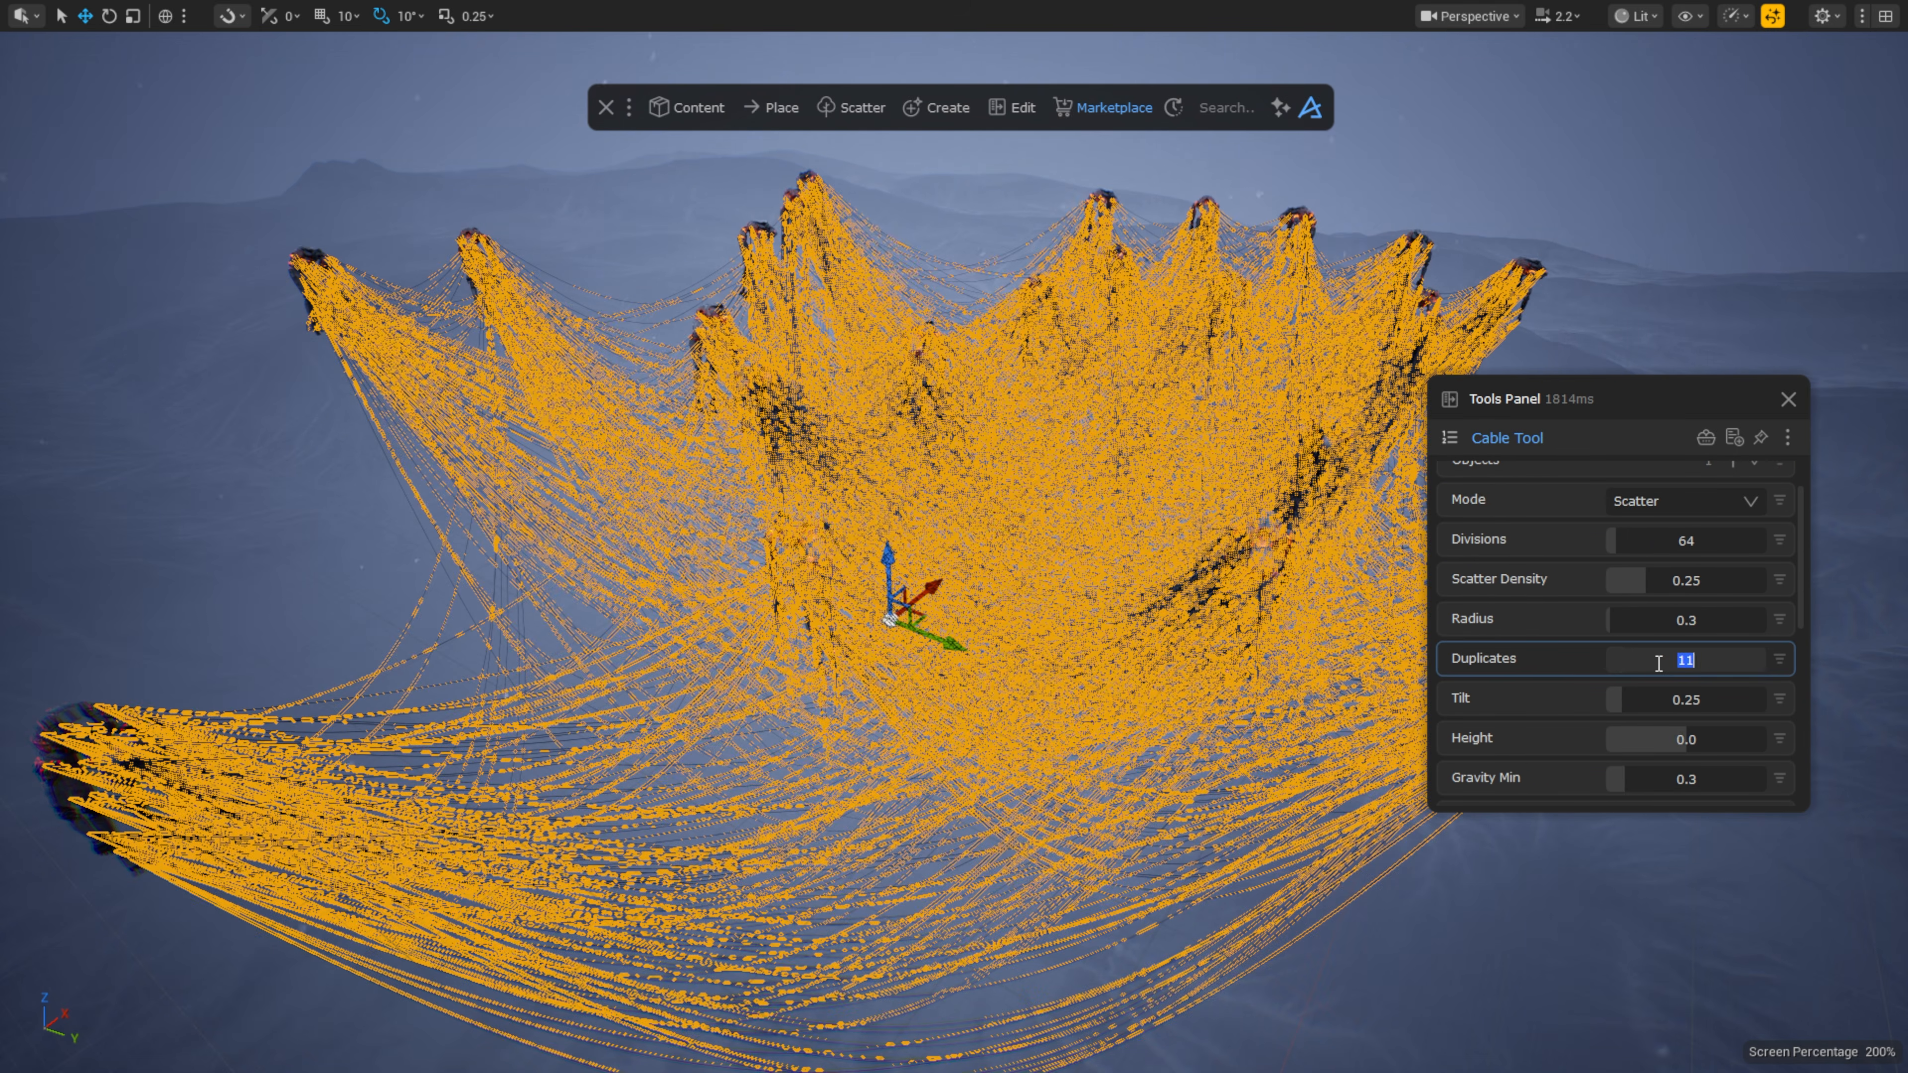
pyautogui.write('2')
pyautogui.press('Return')
pyautogui.click(1324, 425)
pyautogui.press('Escape')
# Step: Reselect the robots and reshuffle them with another seed
pyautogui.click(1325, 448)
pyautogui.scroll(-10, 1601, 611)
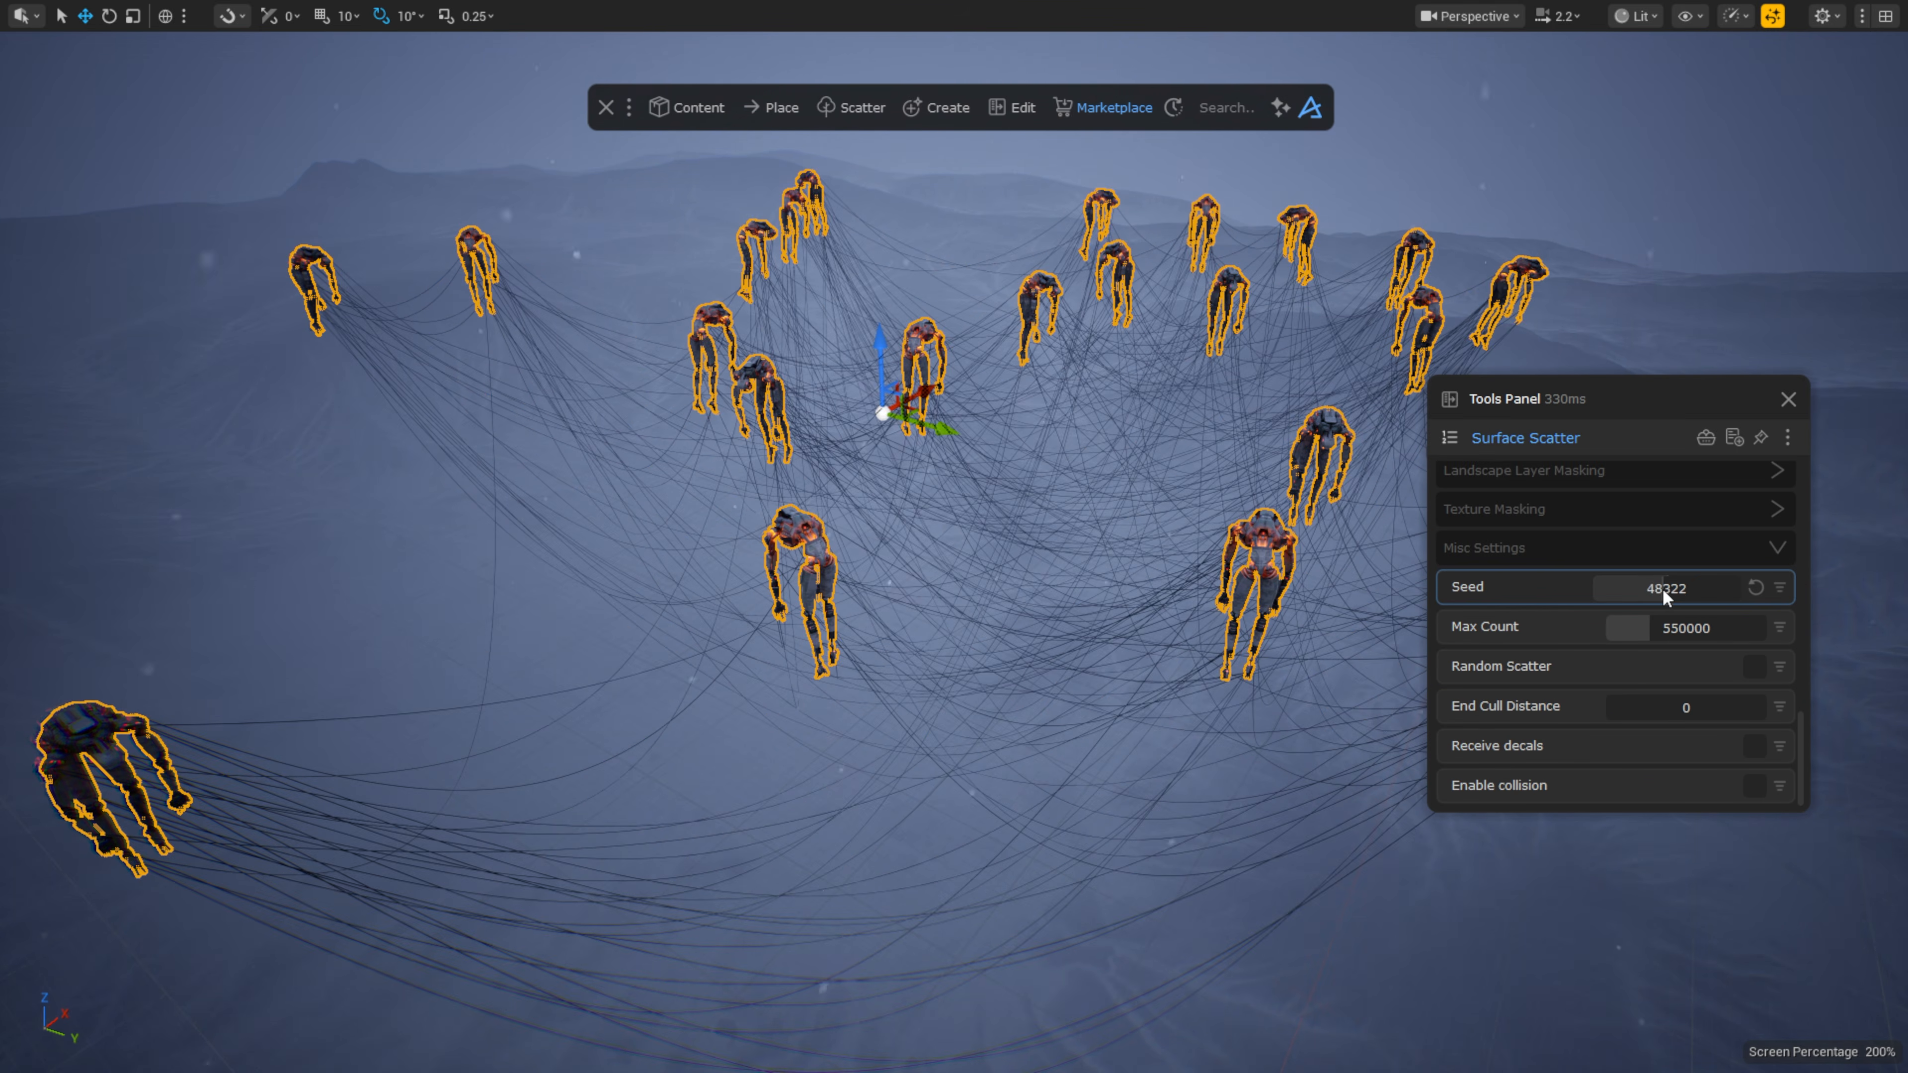
pyautogui.moveTo(1663, 588)
pyautogui.mouseDown()
pyautogui.moveTo(1598, 590)
pyautogui.moveTo(1645, 588)
pyautogui.mouseUp()
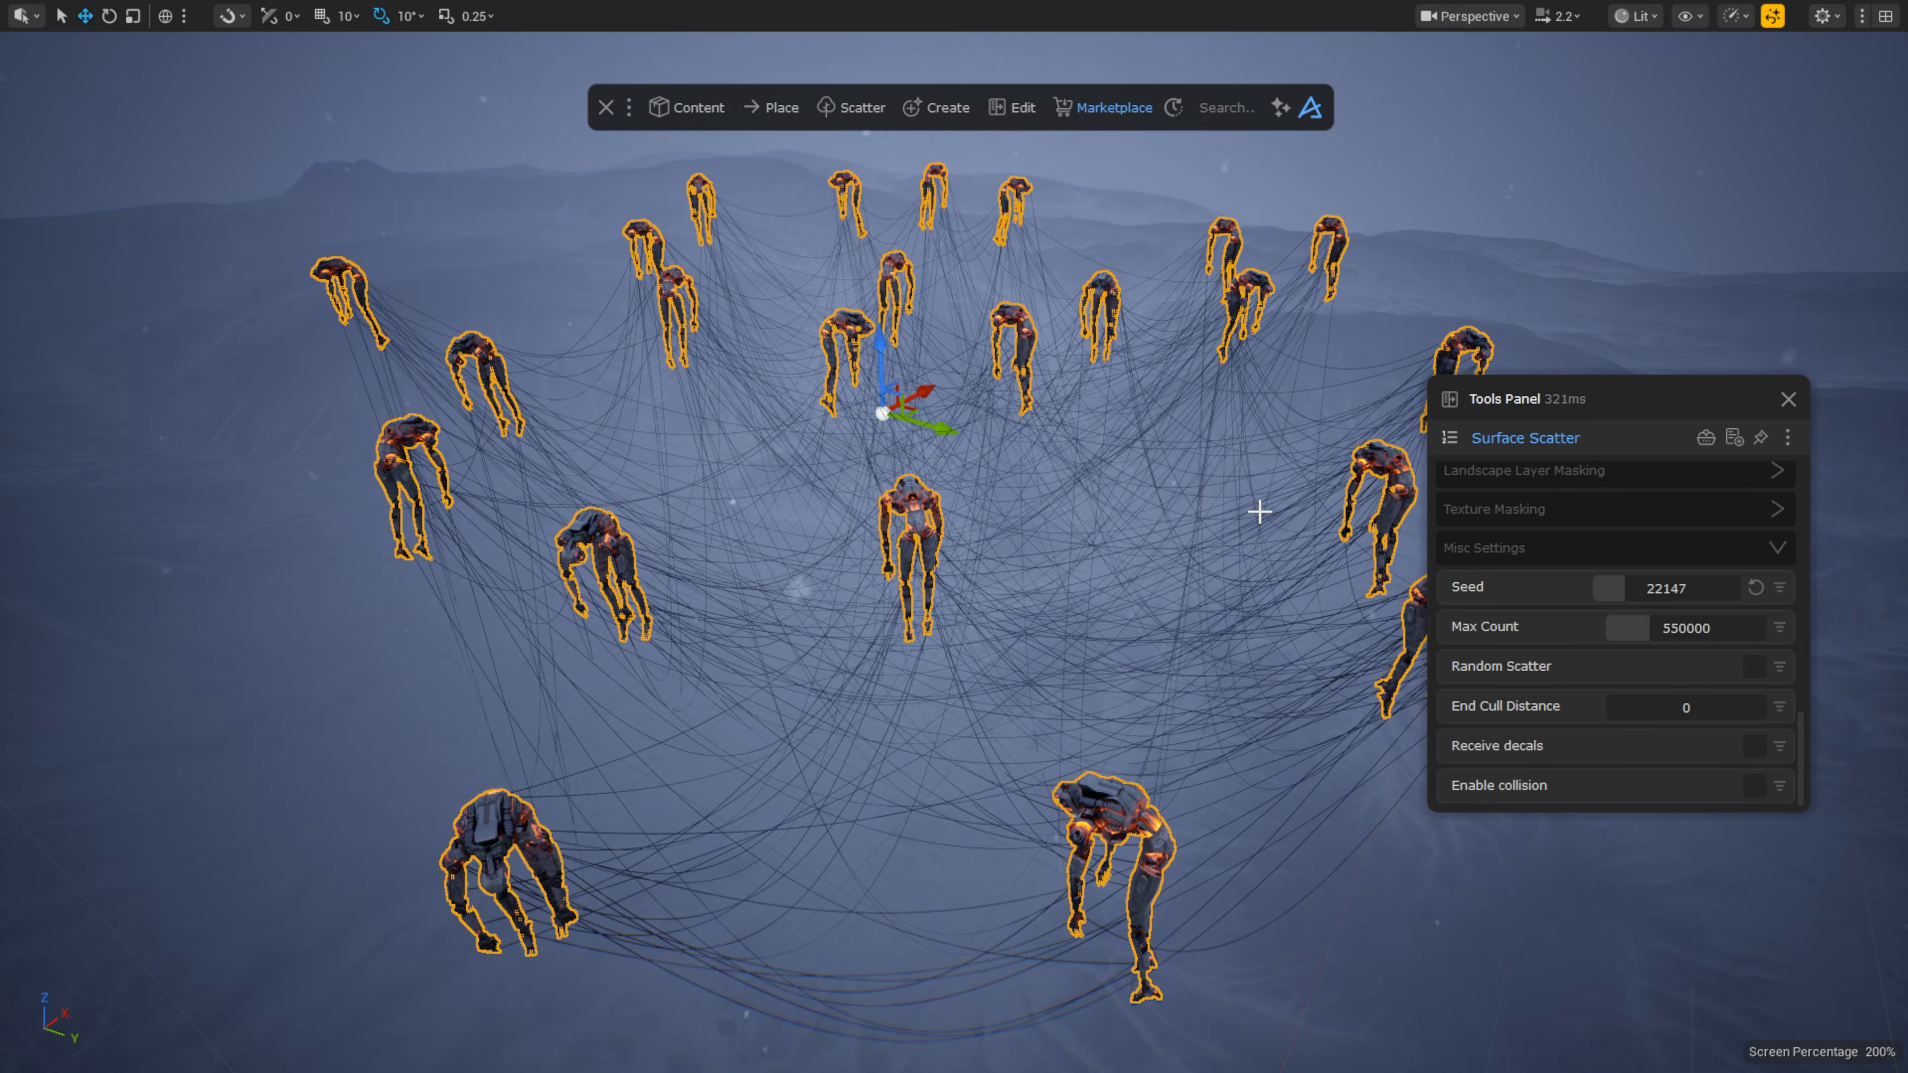
pyautogui.moveTo(1260, 511); pyautogui.dragTo(1260, 452, button='right')
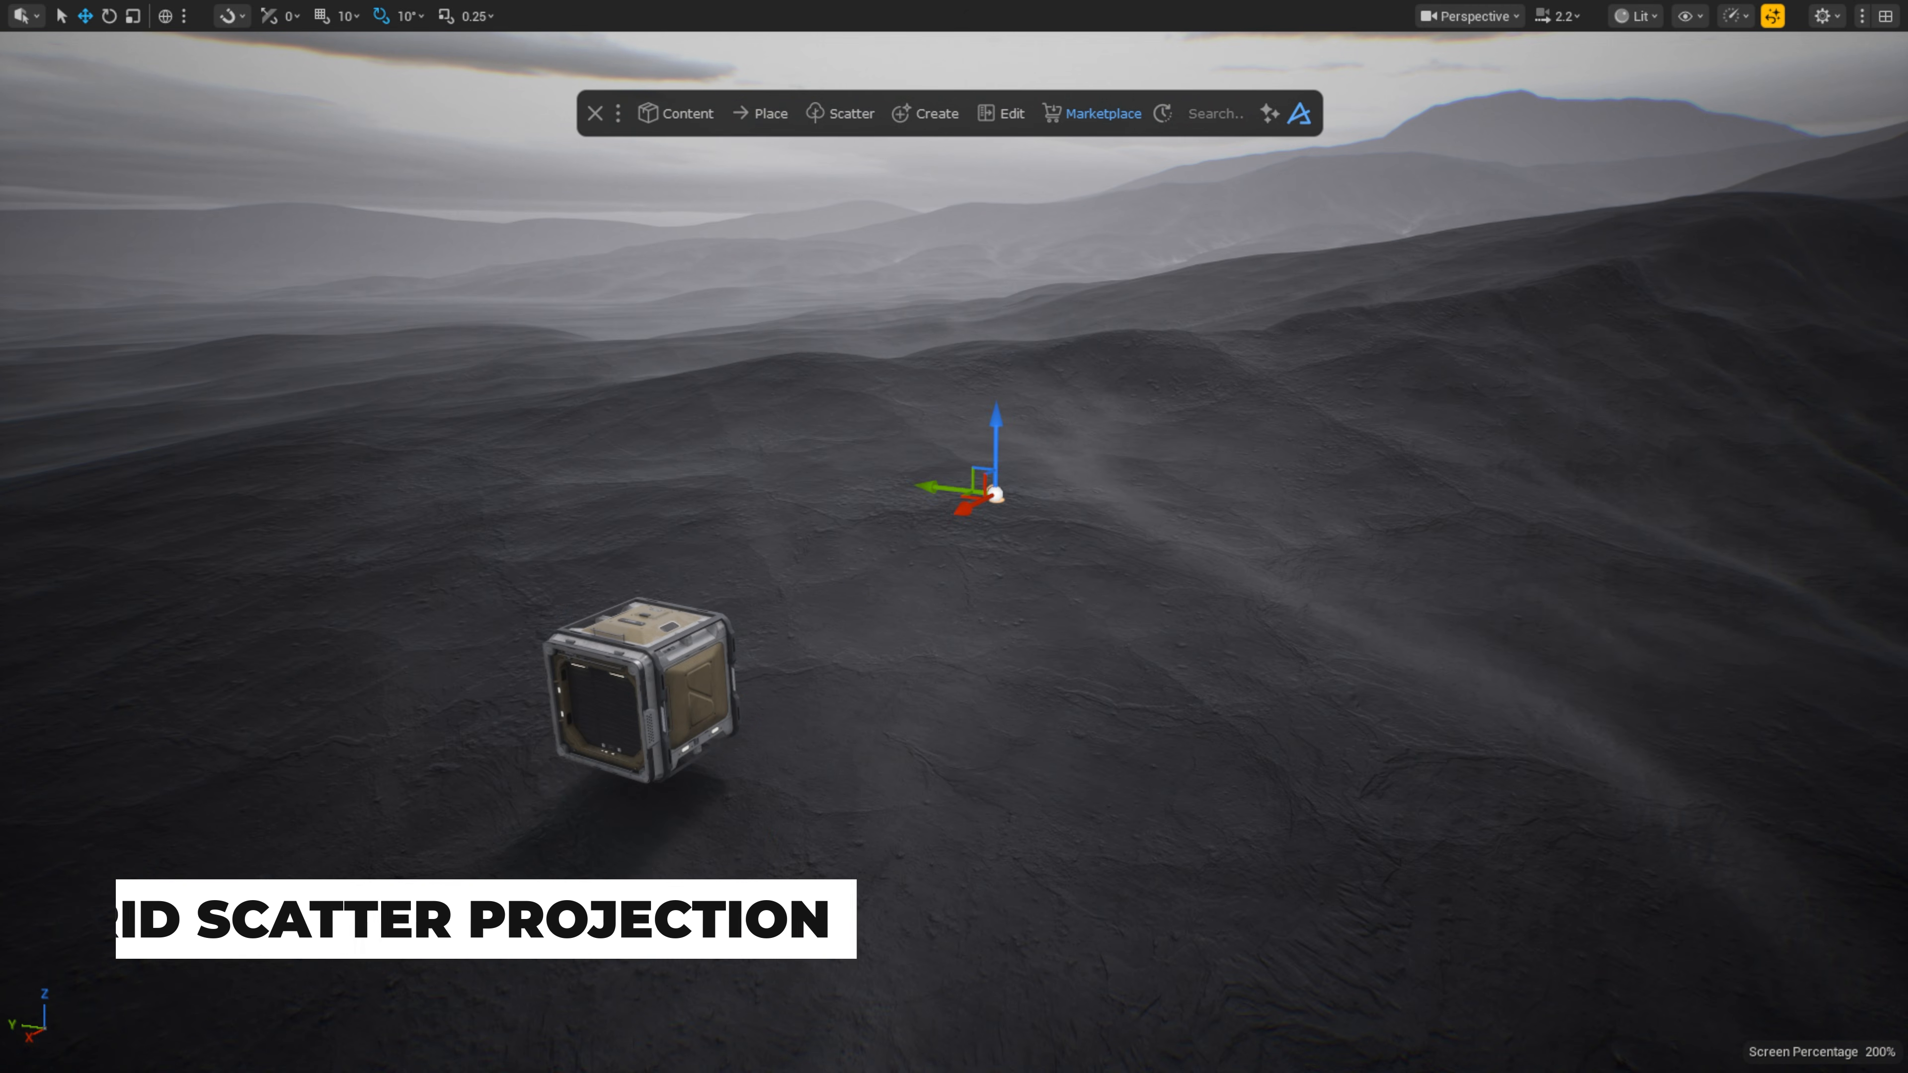
# Step: Create a Grid Scatter of the floating crate and add an origin point
pyautogui.click(670, 667)
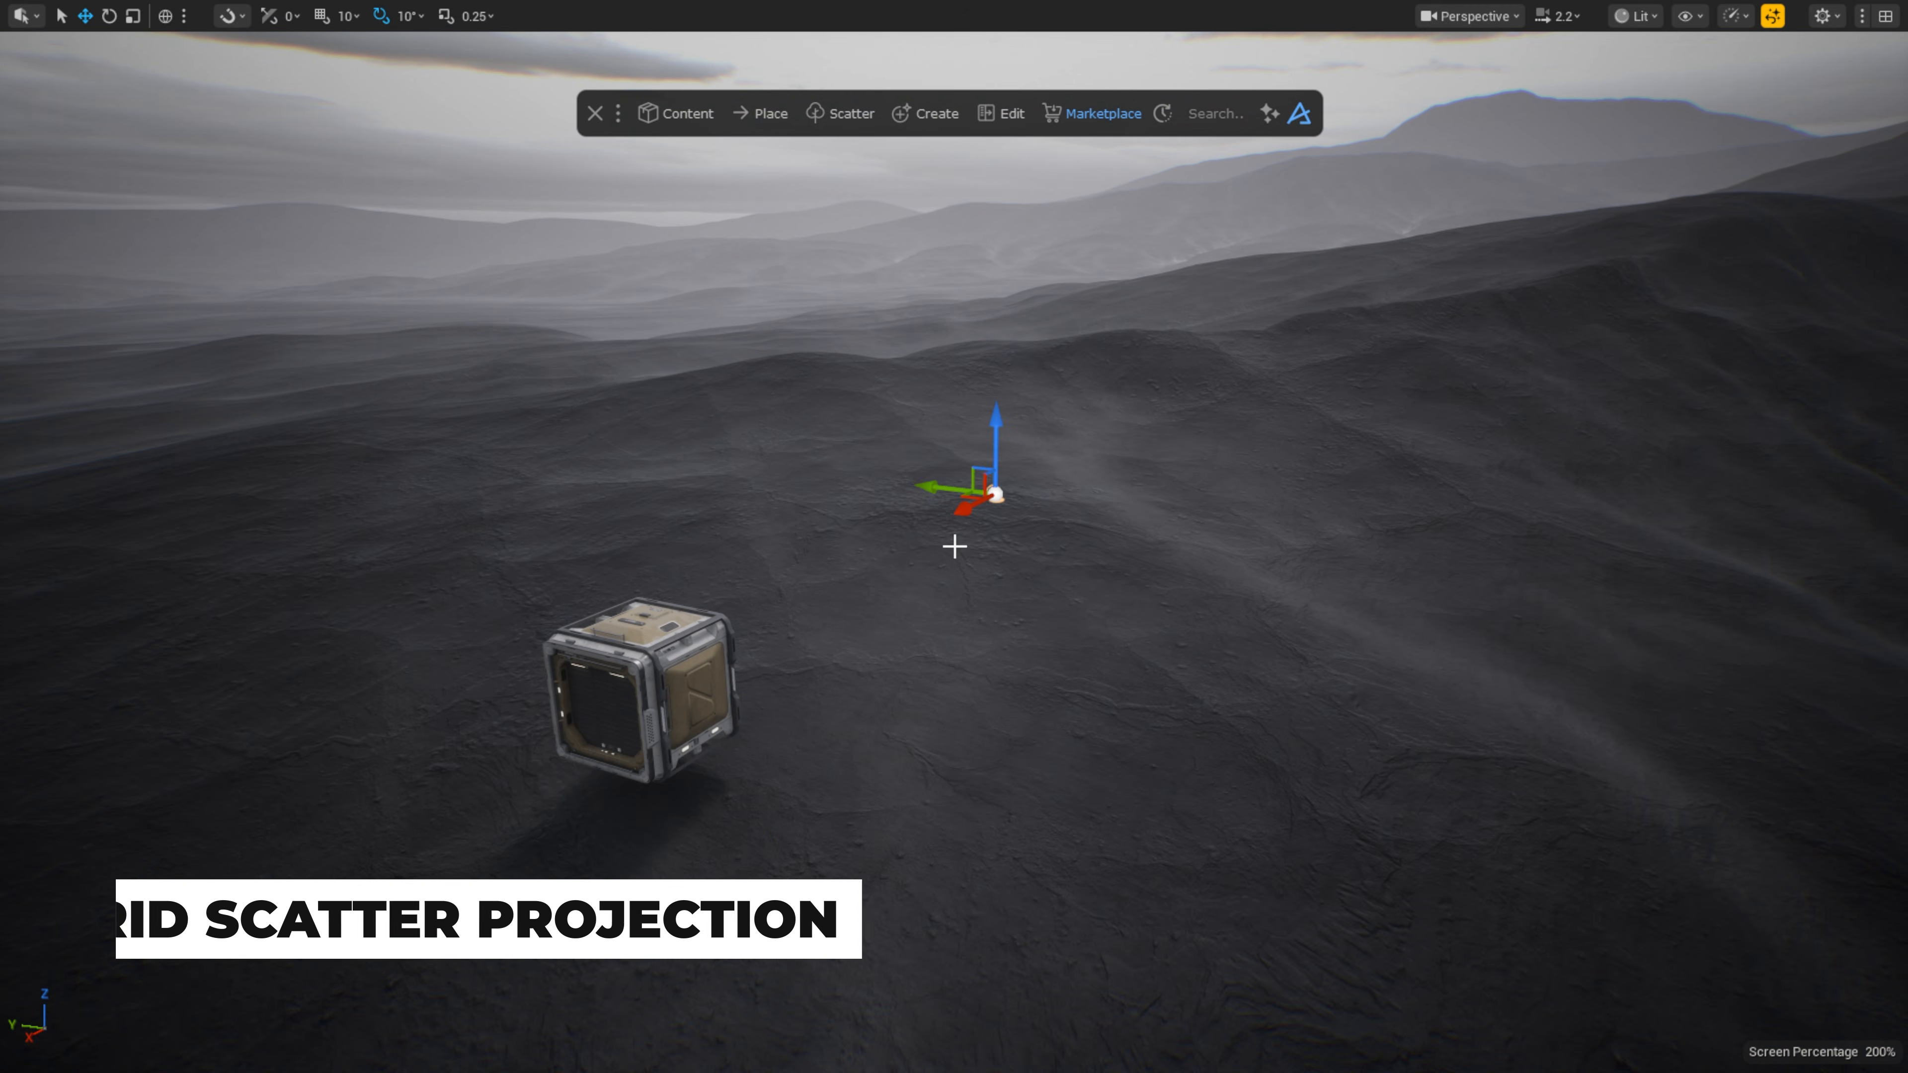
pyautogui.click(845, 113)
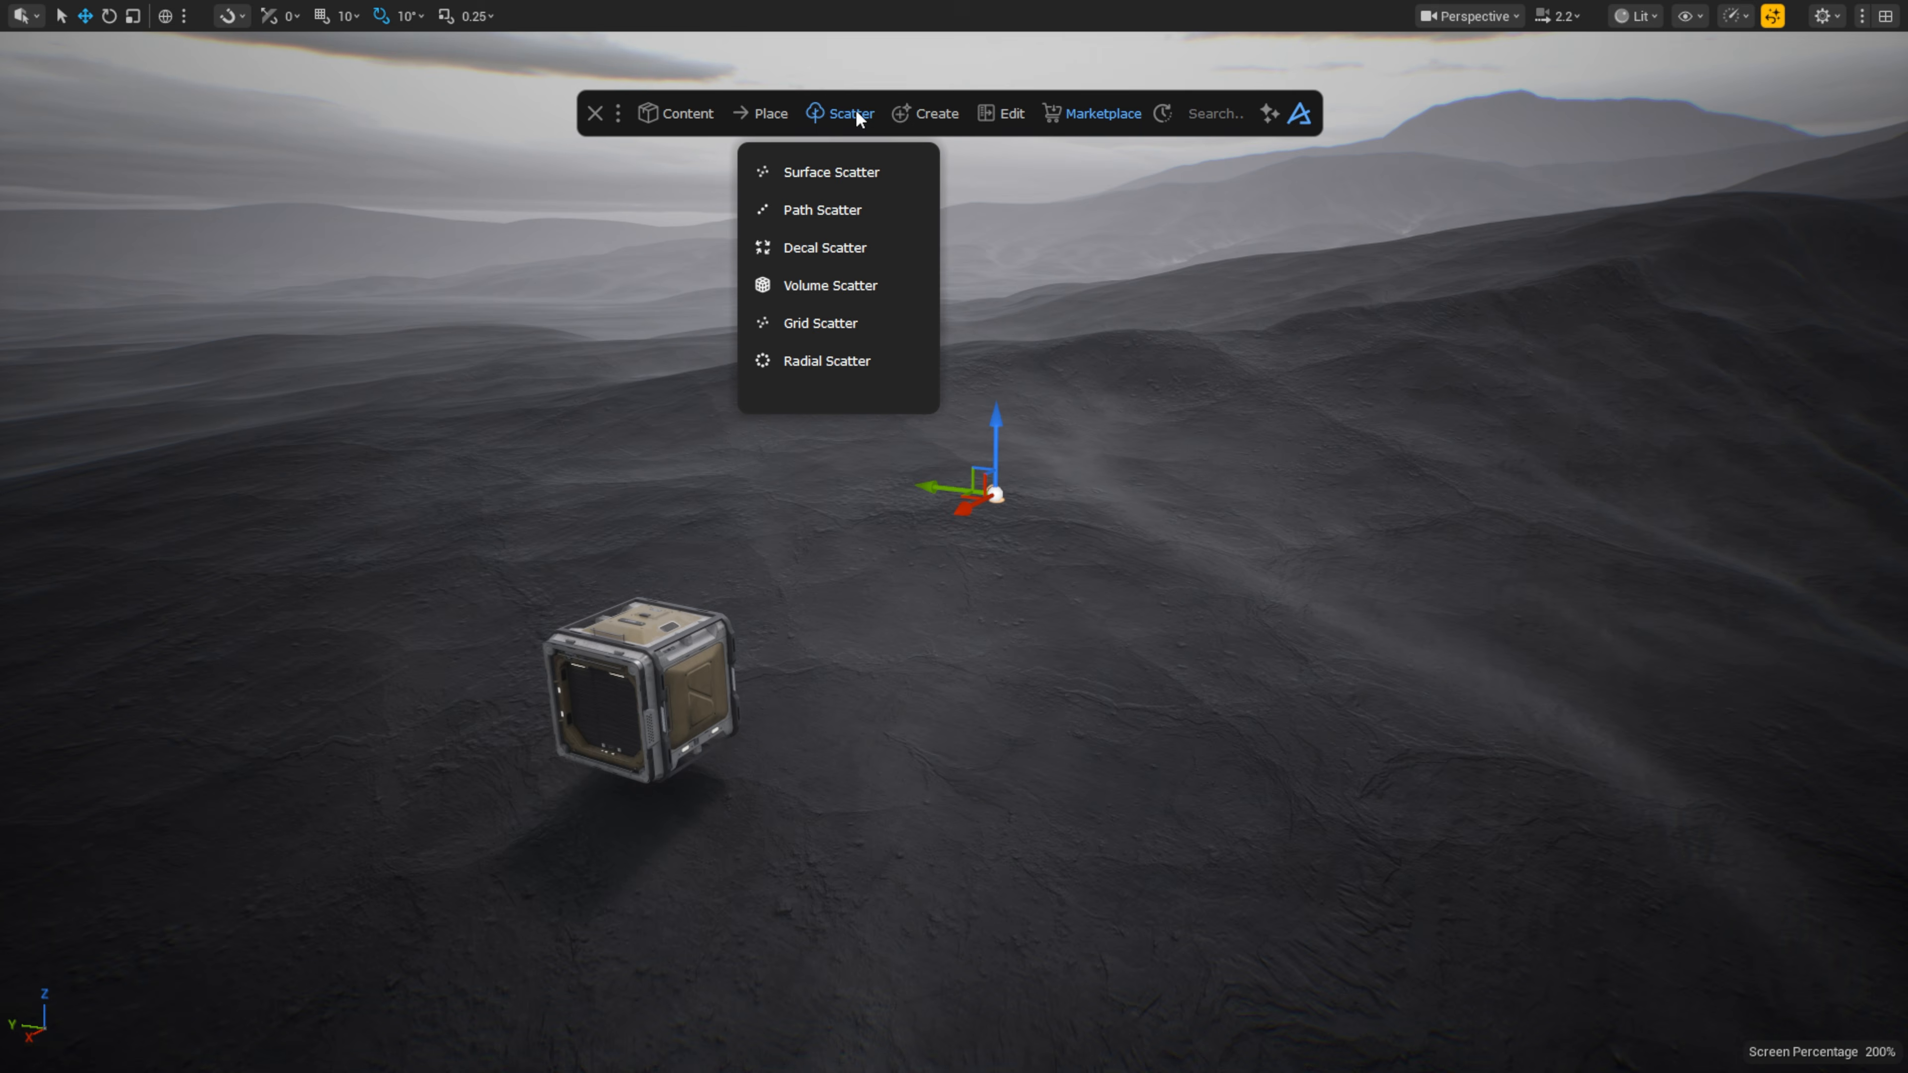
pyautogui.click(856, 320)
pyautogui.click(659, 680)
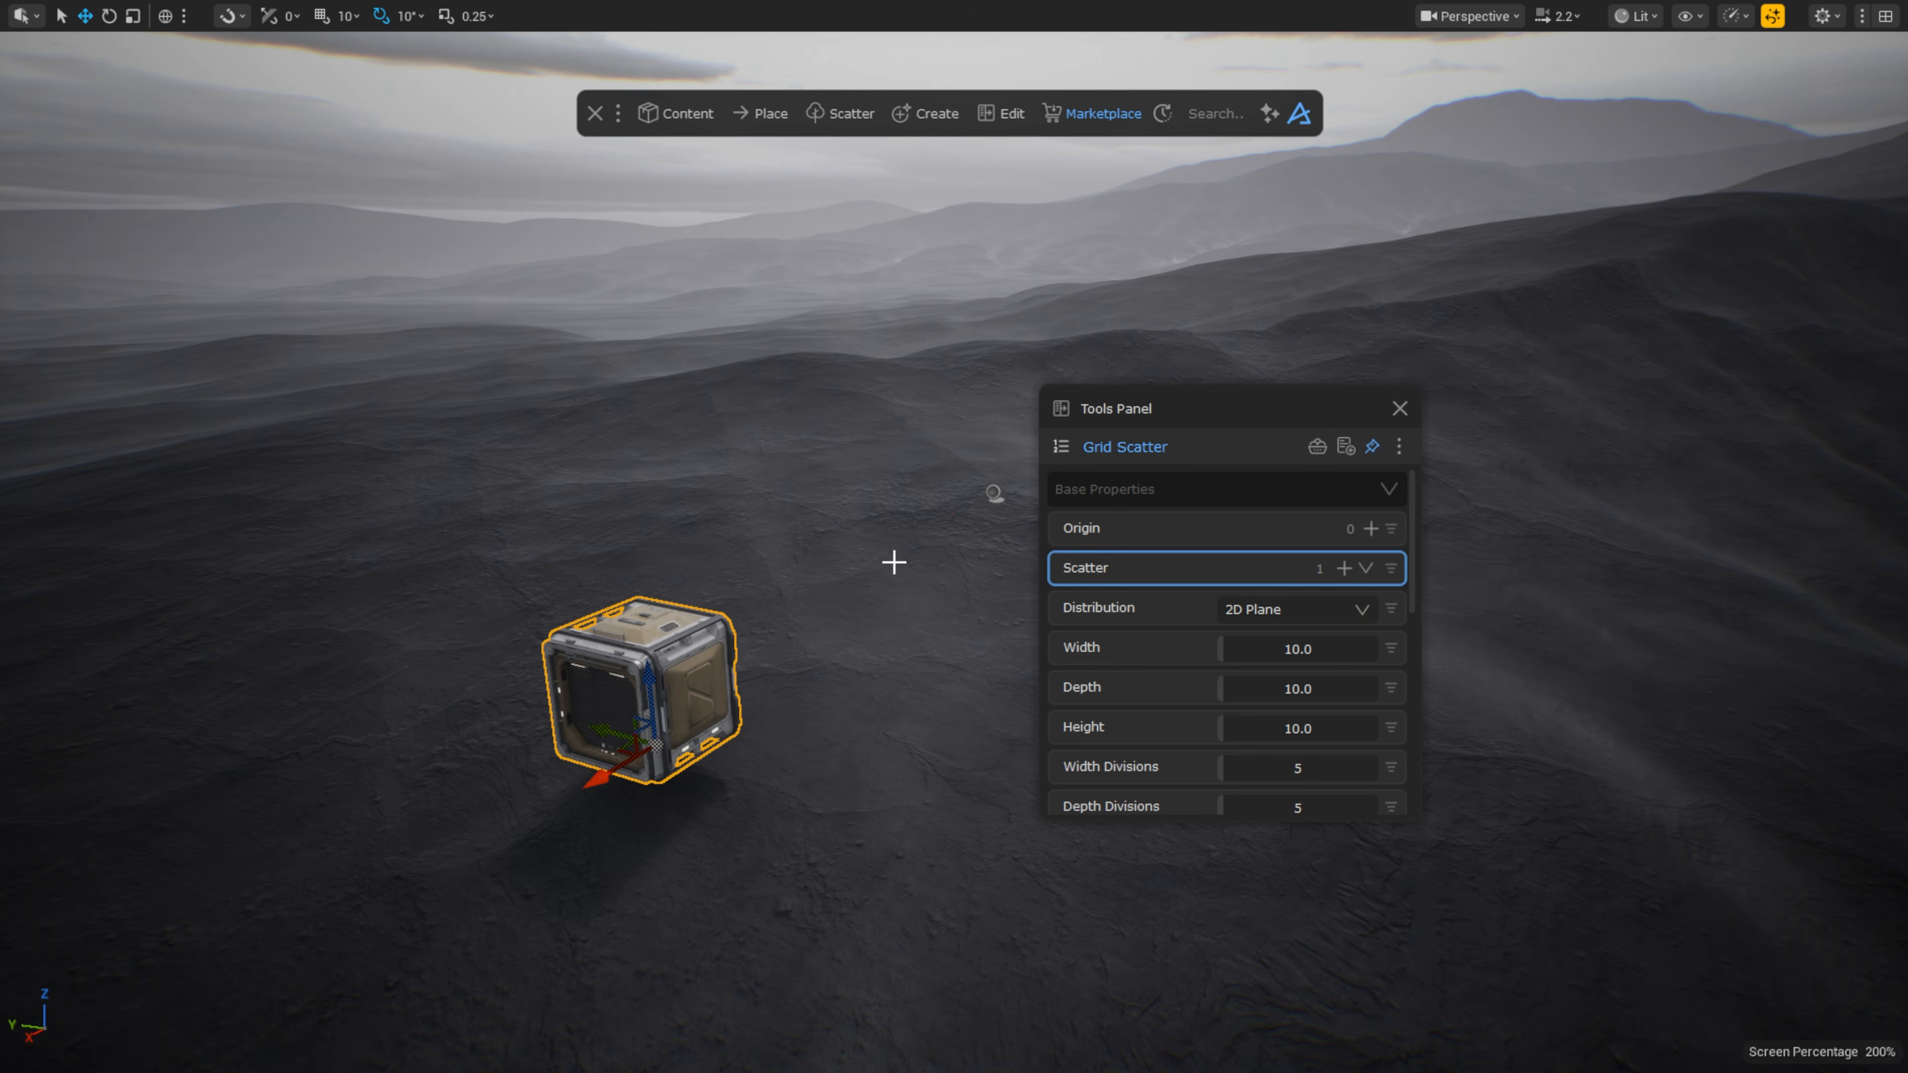
pyautogui.click(1371, 528)
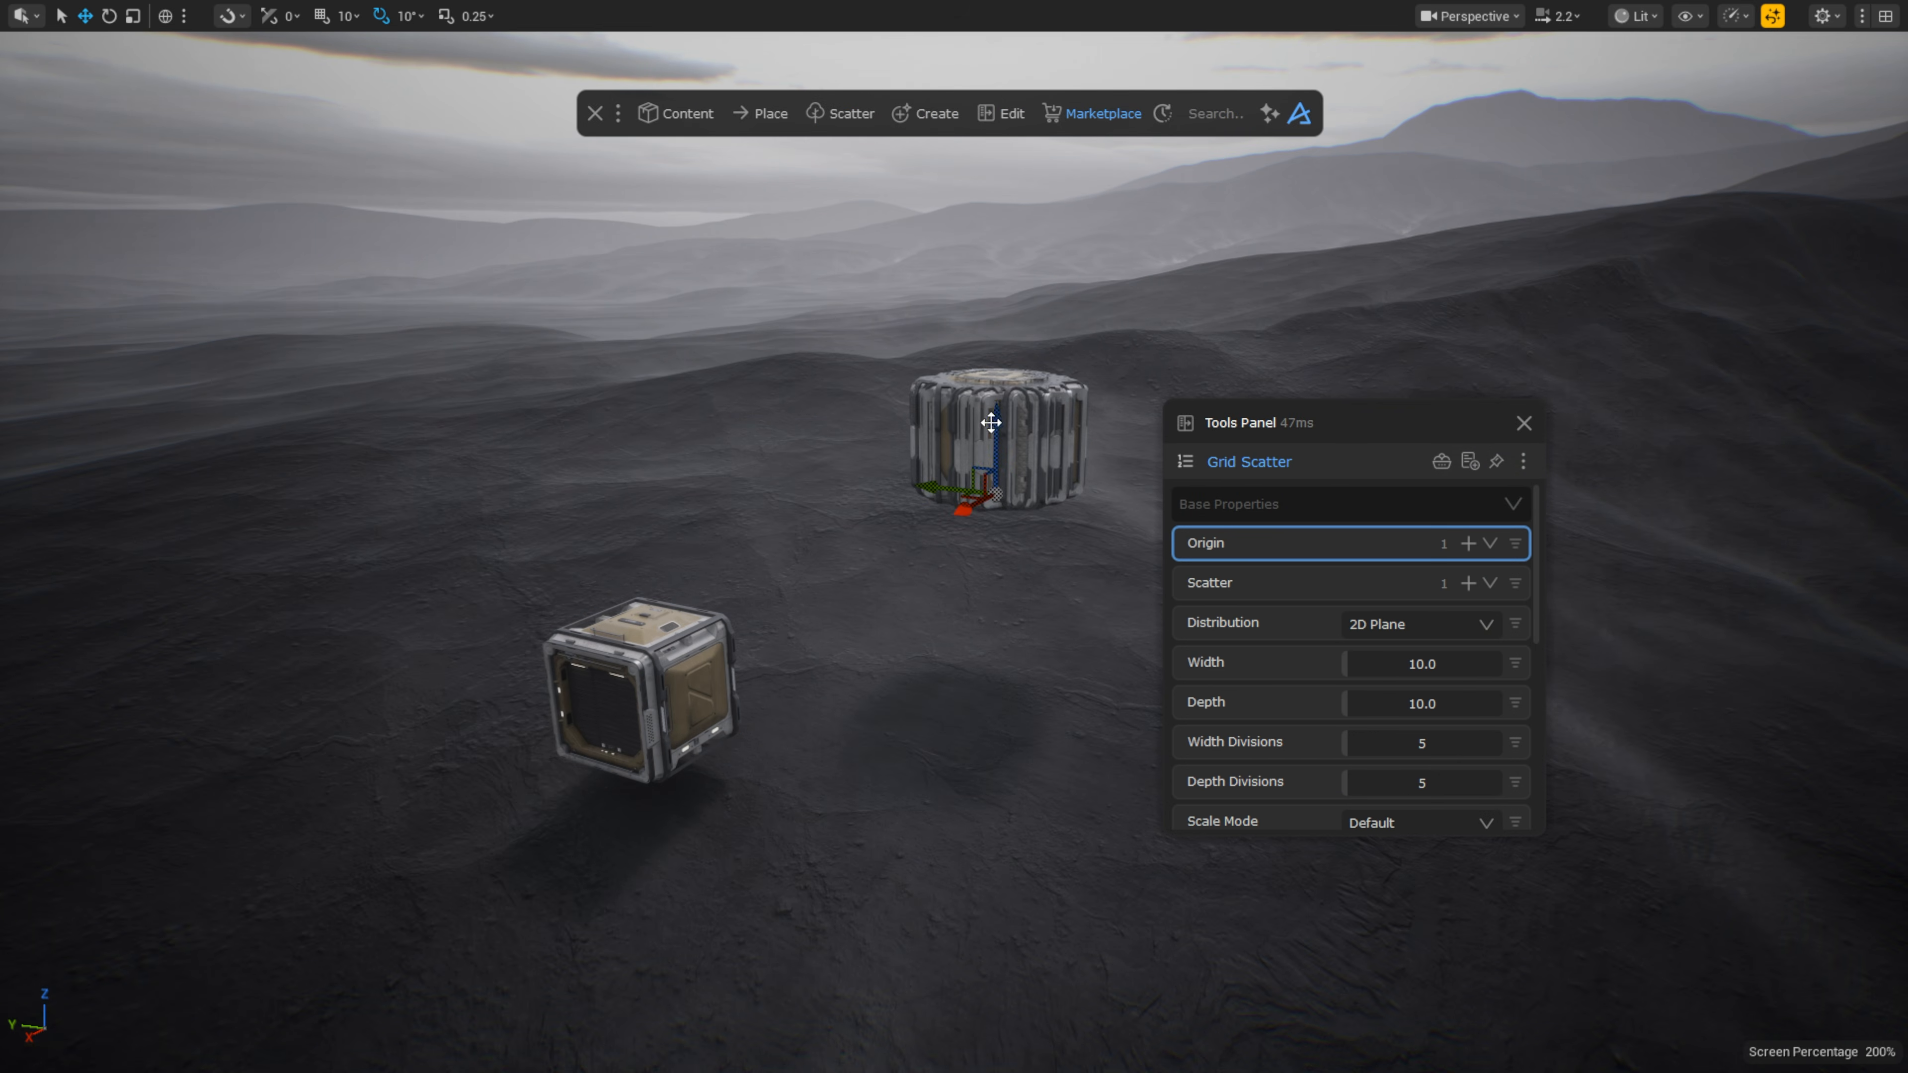
# Step: Uncheck Random Spin in the grid scatter's Rotation Properties
pyautogui.scroll(-5, 1306, 582)
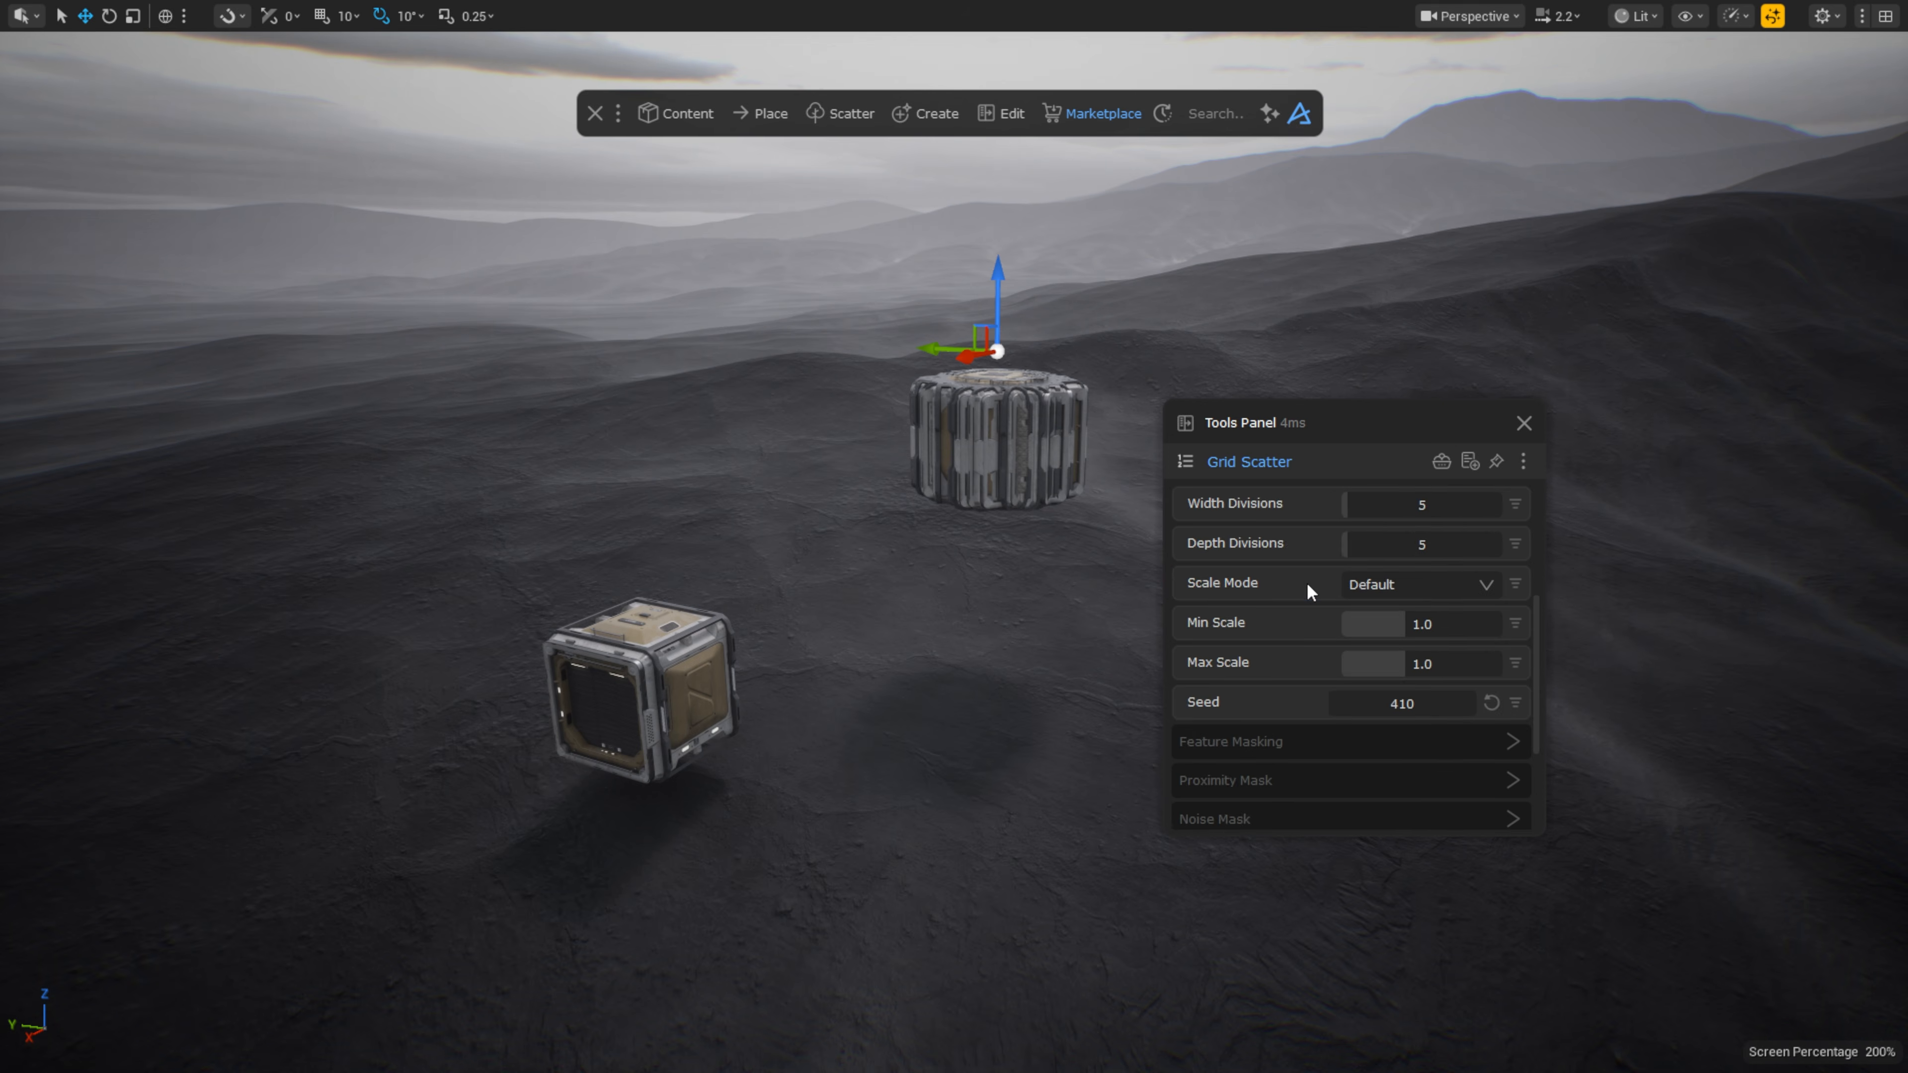
pyautogui.click(1287, 724)
pyautogui.scroll(-1, 1495, 714)
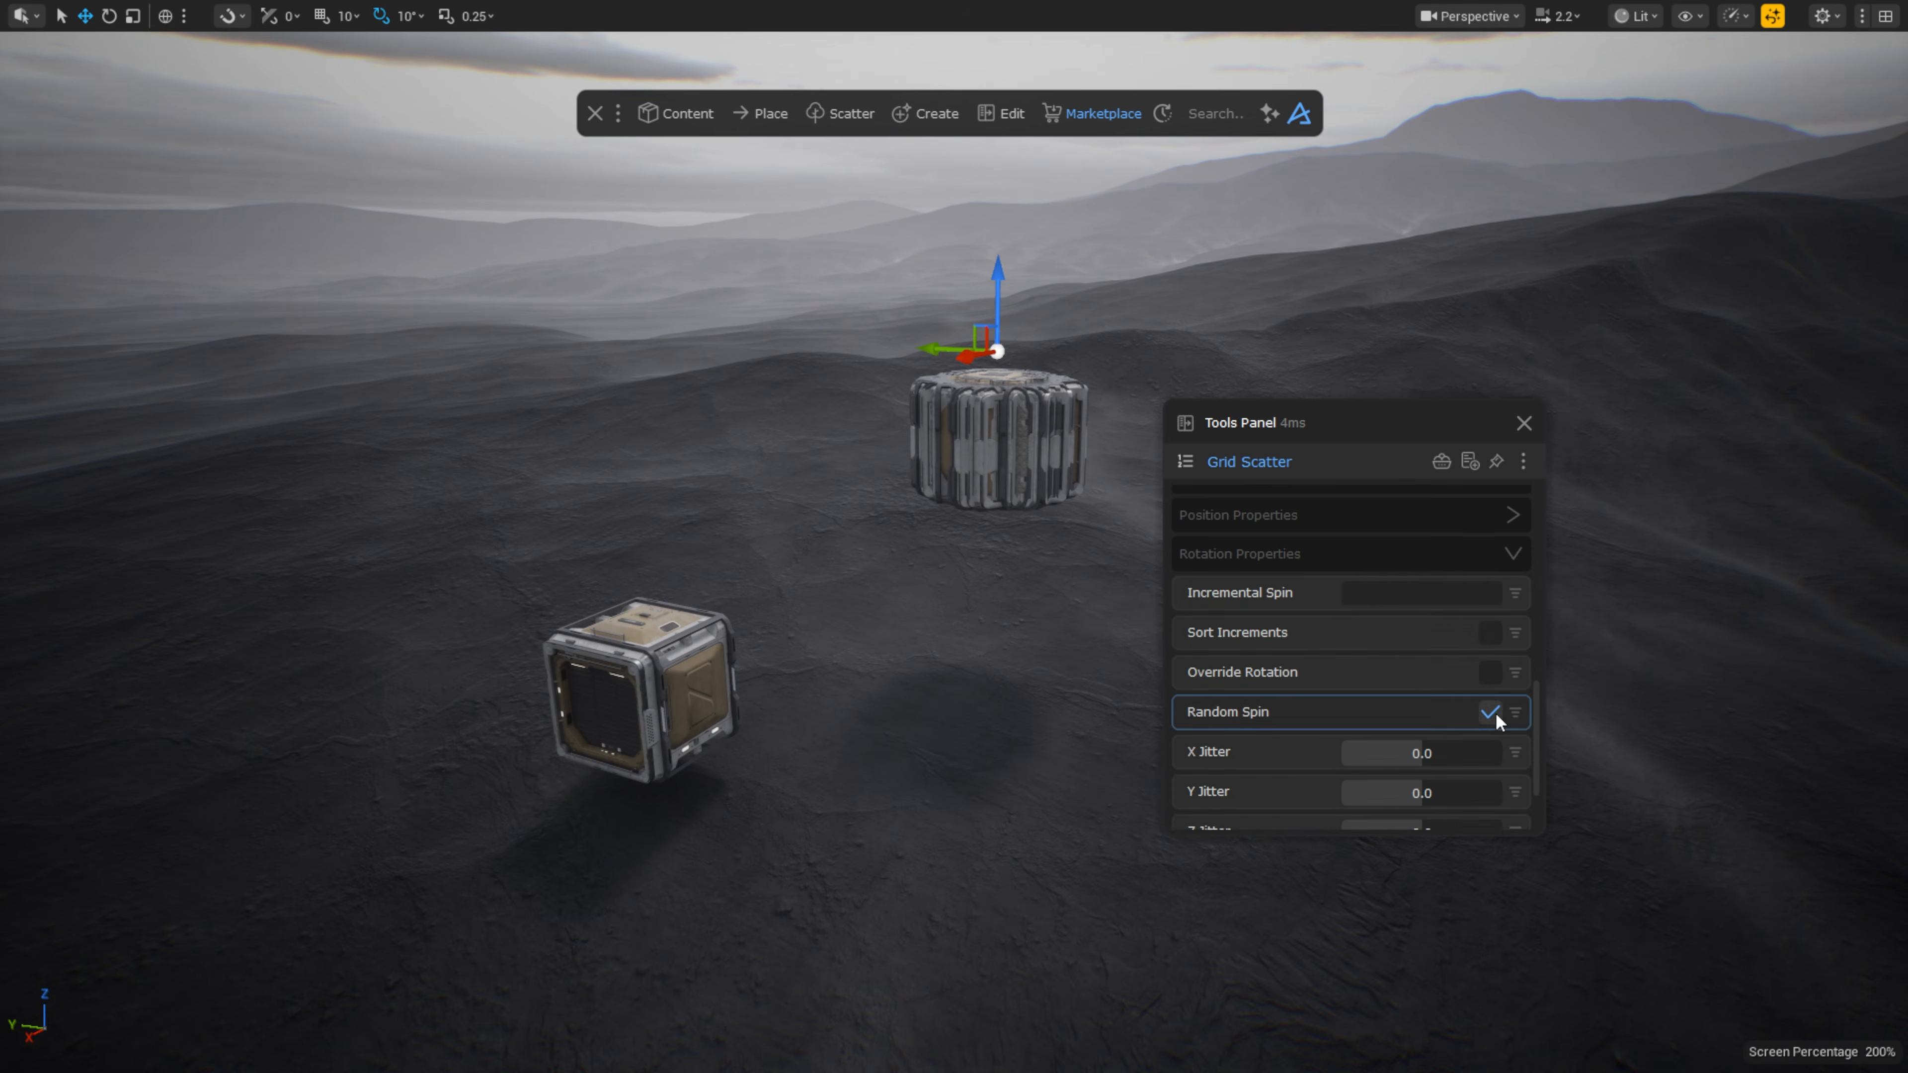
pyautogui.click(1492, 716)
pyautogui.scroll(10, 1354, 691)
pyautogui.click(1376, 664)
# Step: Set the grid Width and Depth to 400 and push the crate grid back
pyautogui.write('40')
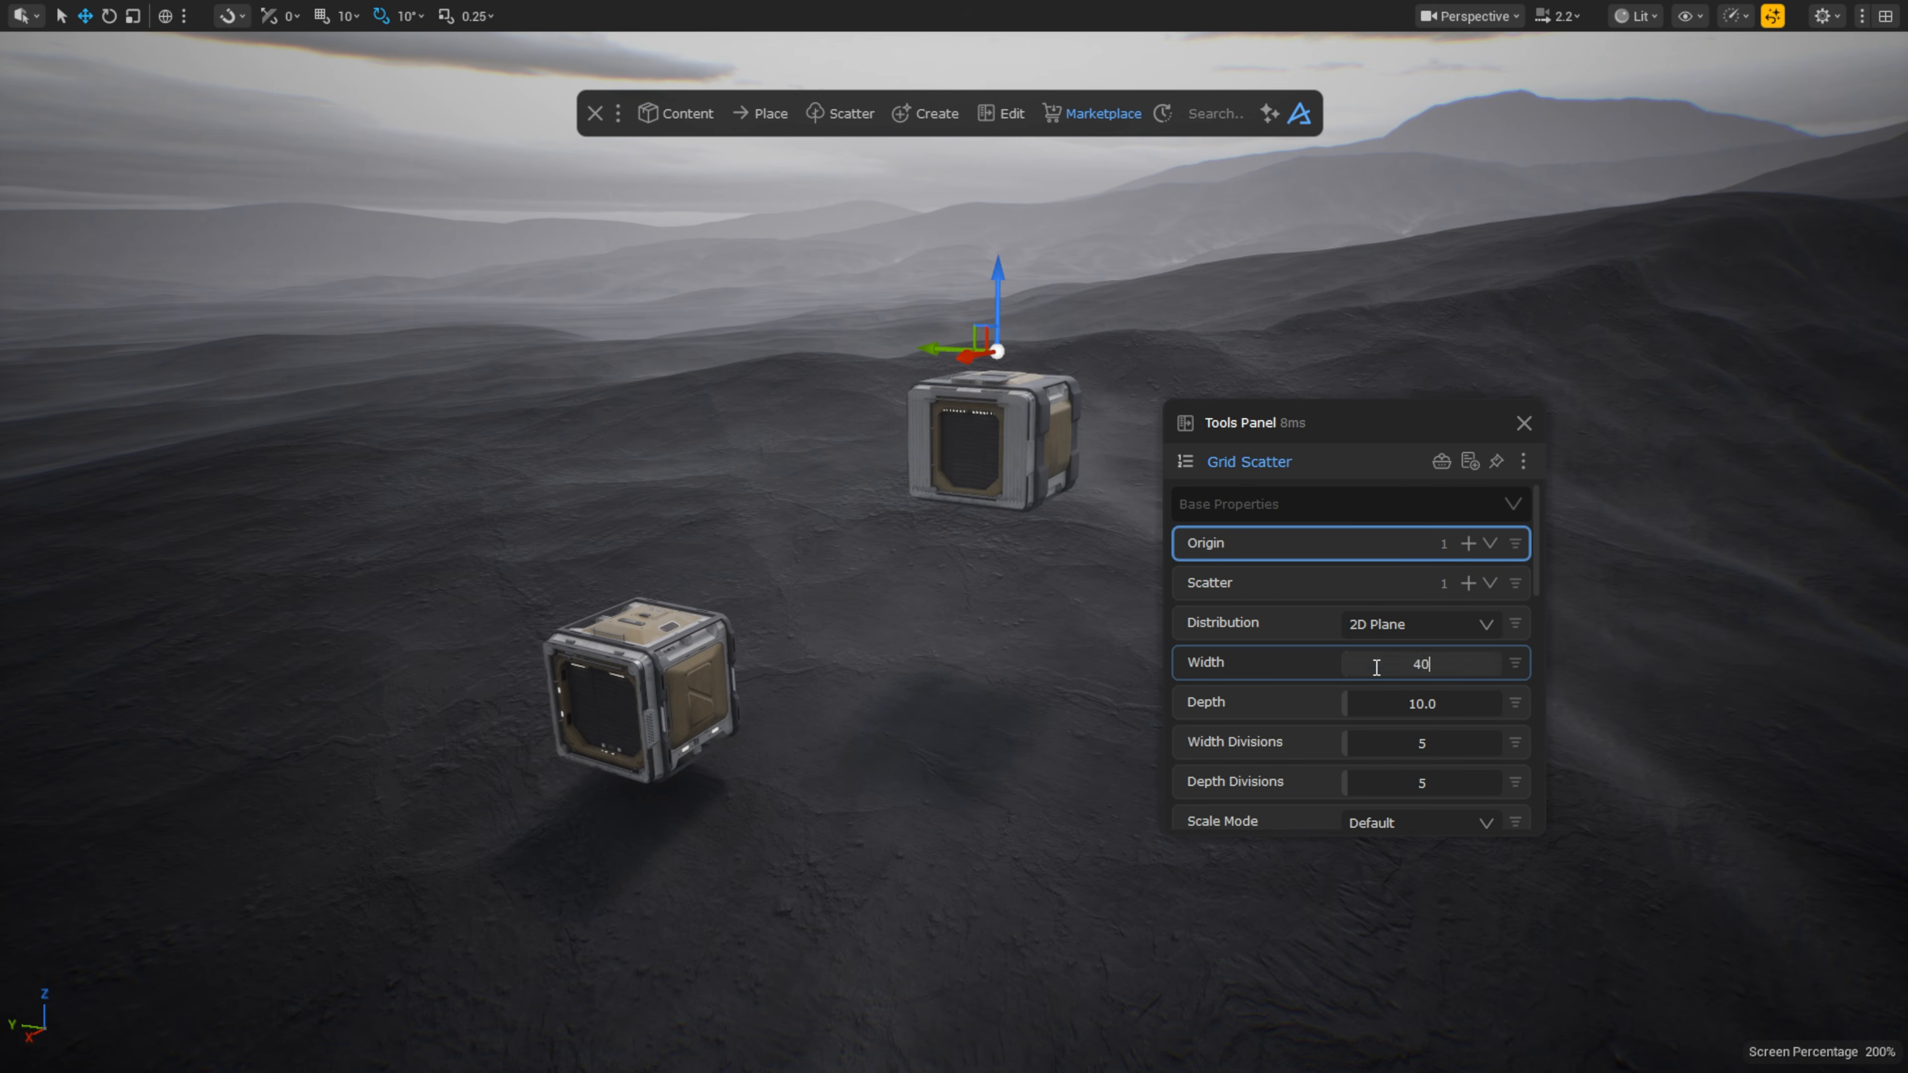
pyautogui.write('0')
pyautogui.press('Return')
pyautogui.click(1387, 701)
pyautogui.write('400')
pyautogui.press('Return')
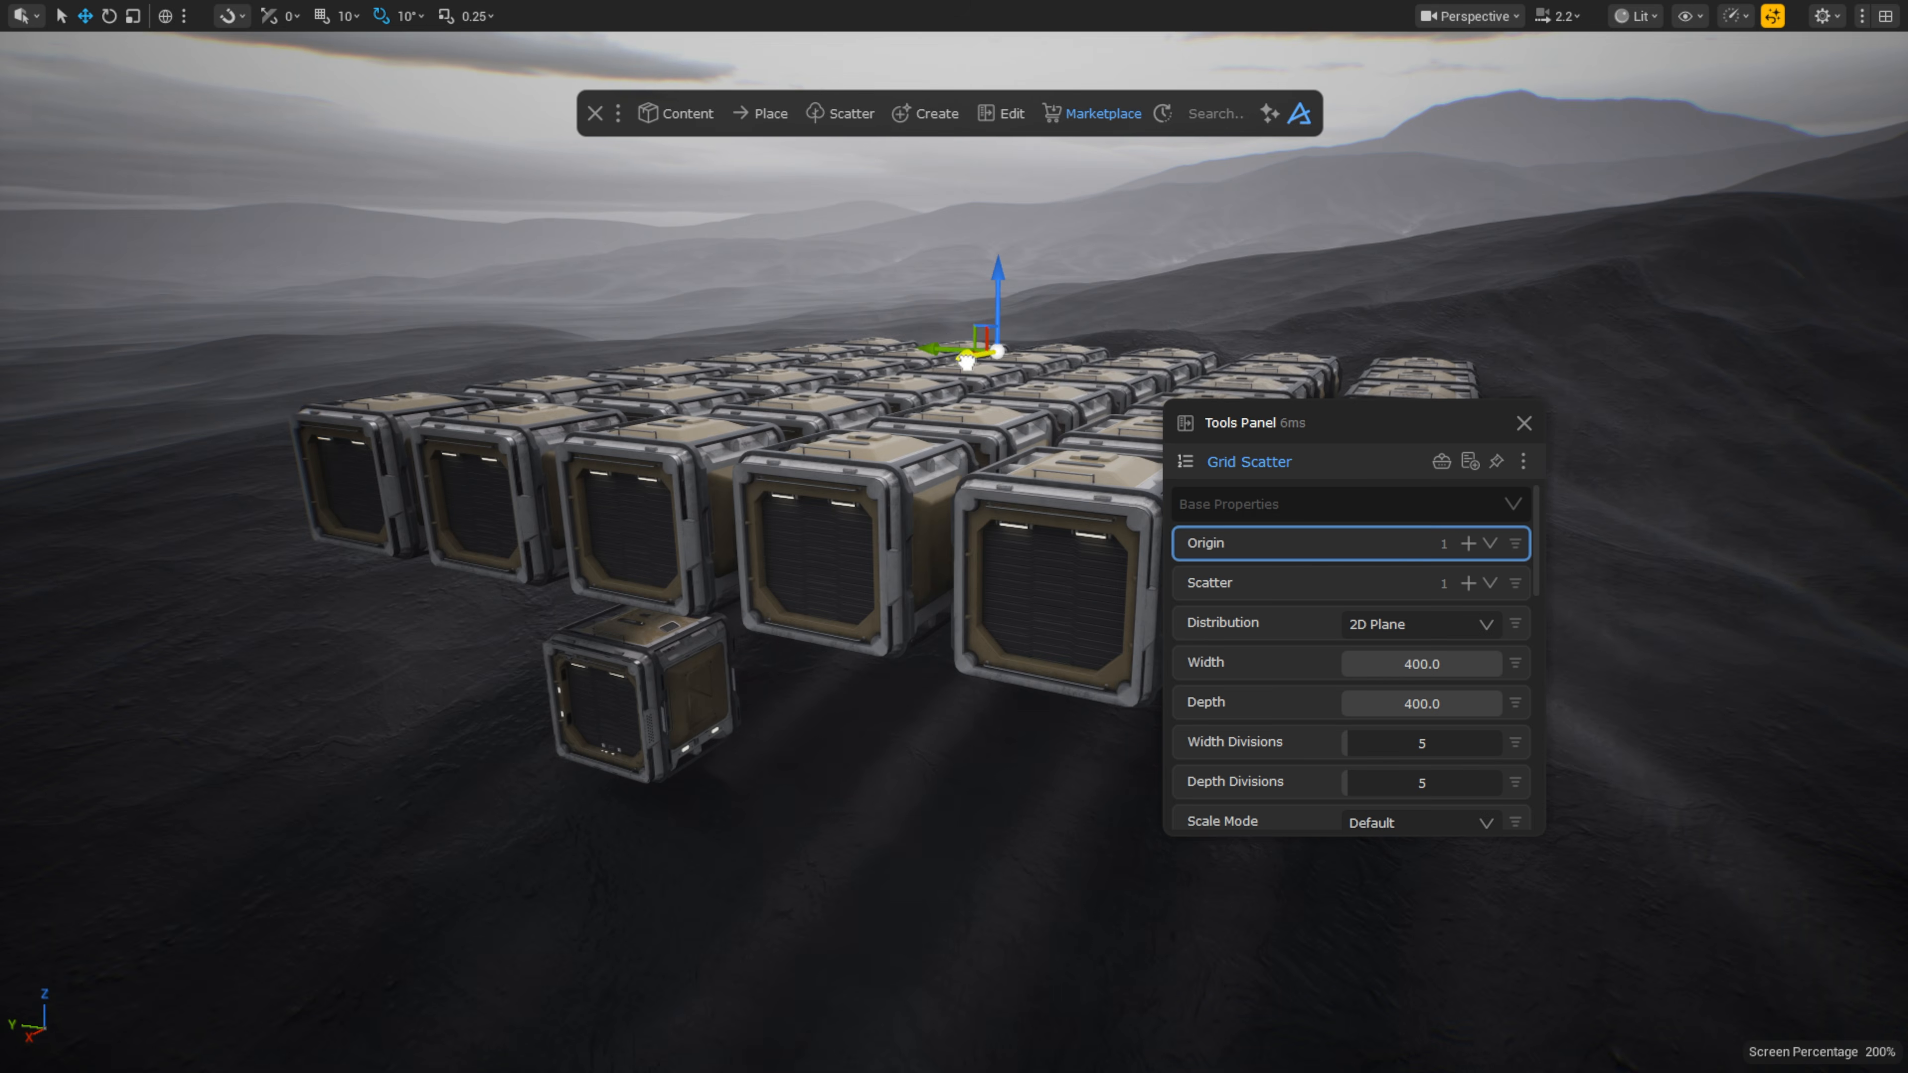
pyautogui.moveTo(967, 360); pyautogui.dragTo(1047, 264)
pyautogui.moveTo(1047, 264); pyautogui.dragTo(1059, 203, button='middle')
pyautogui.moveTo(1358, 428); pyautogui.dragTo(1627, 280)
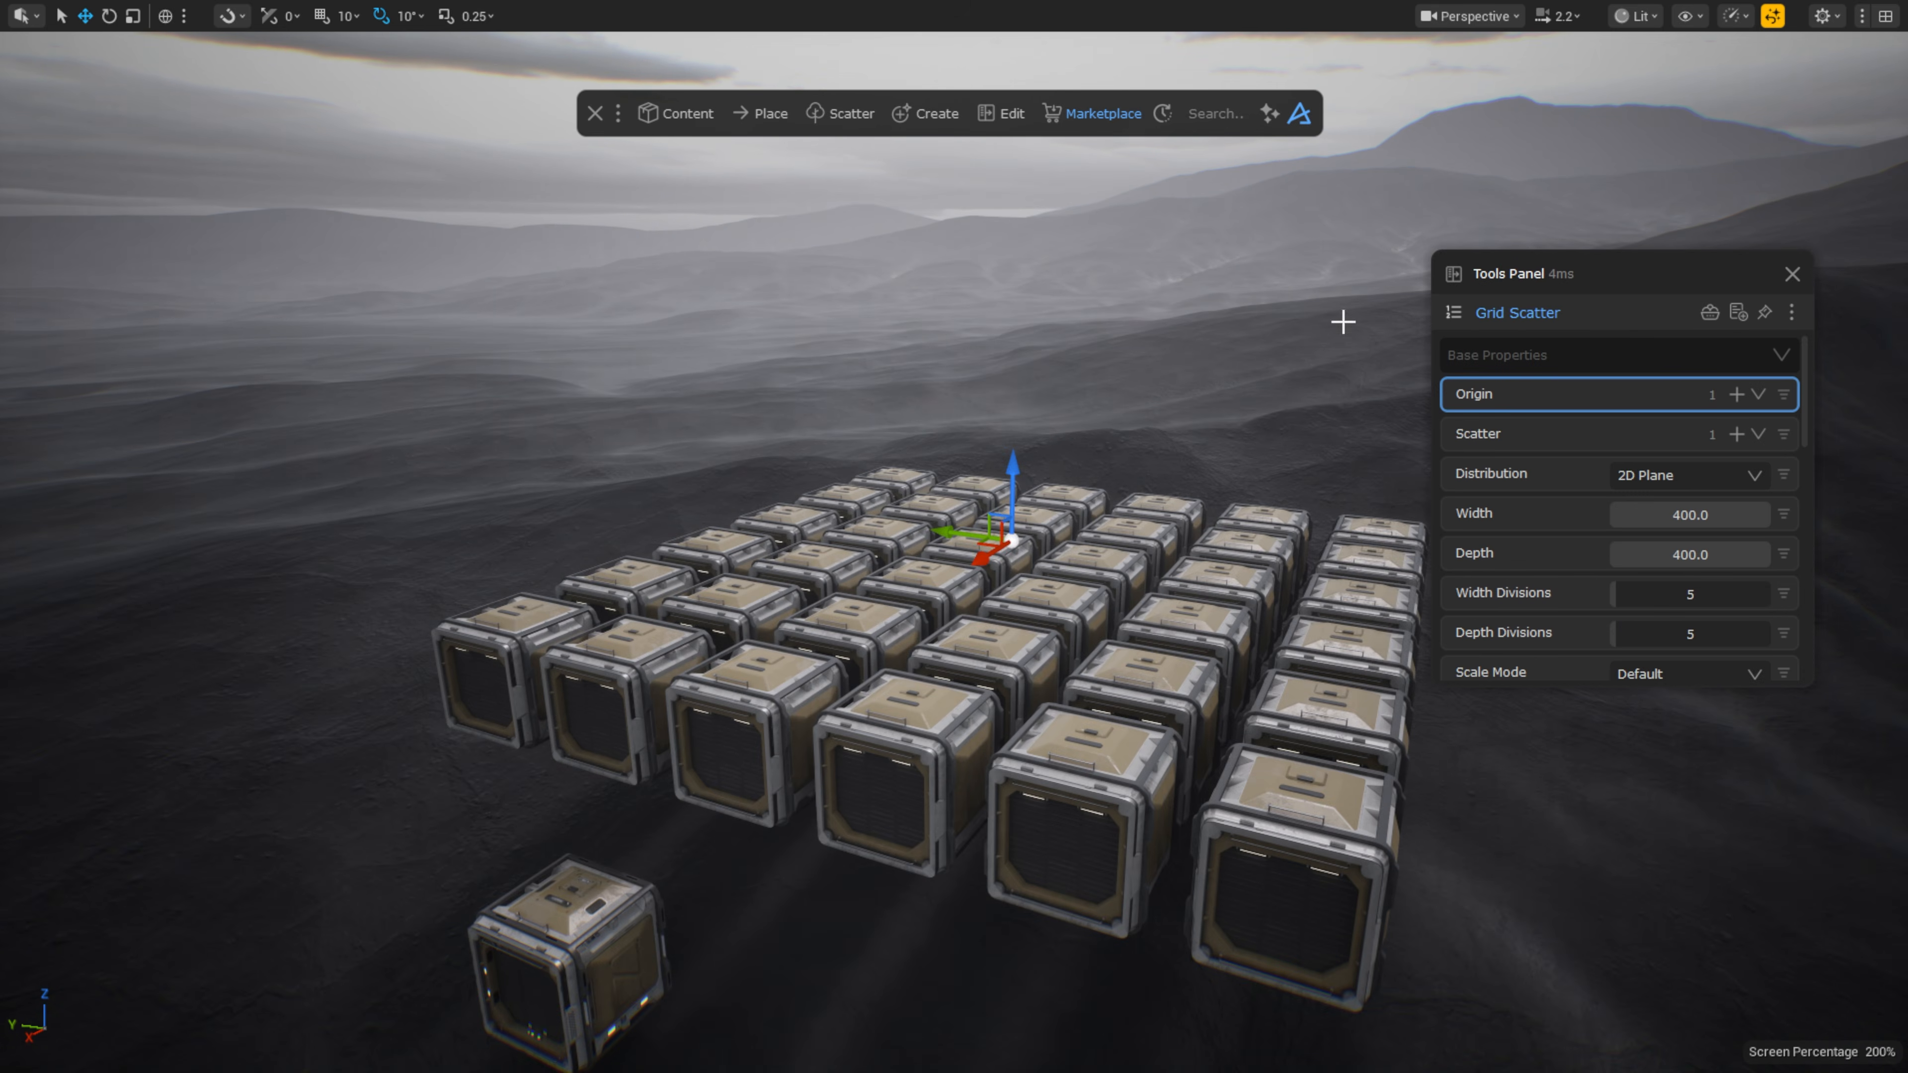
pyautogui.moveTo(1343, 322); pyautogui.dragTo(1343, 376, button='right')
pyautogui.scroll(-5, 965, 387)
pyautogui.moveTo(943, 397)
pyautogui.mouseDown()
pyautogui.moveTo(1171, 146)
pyautogui.moveTo(938, 362)
pyautogui.mouseUp()
pyautogui.scroll(-5, 1643, 444)
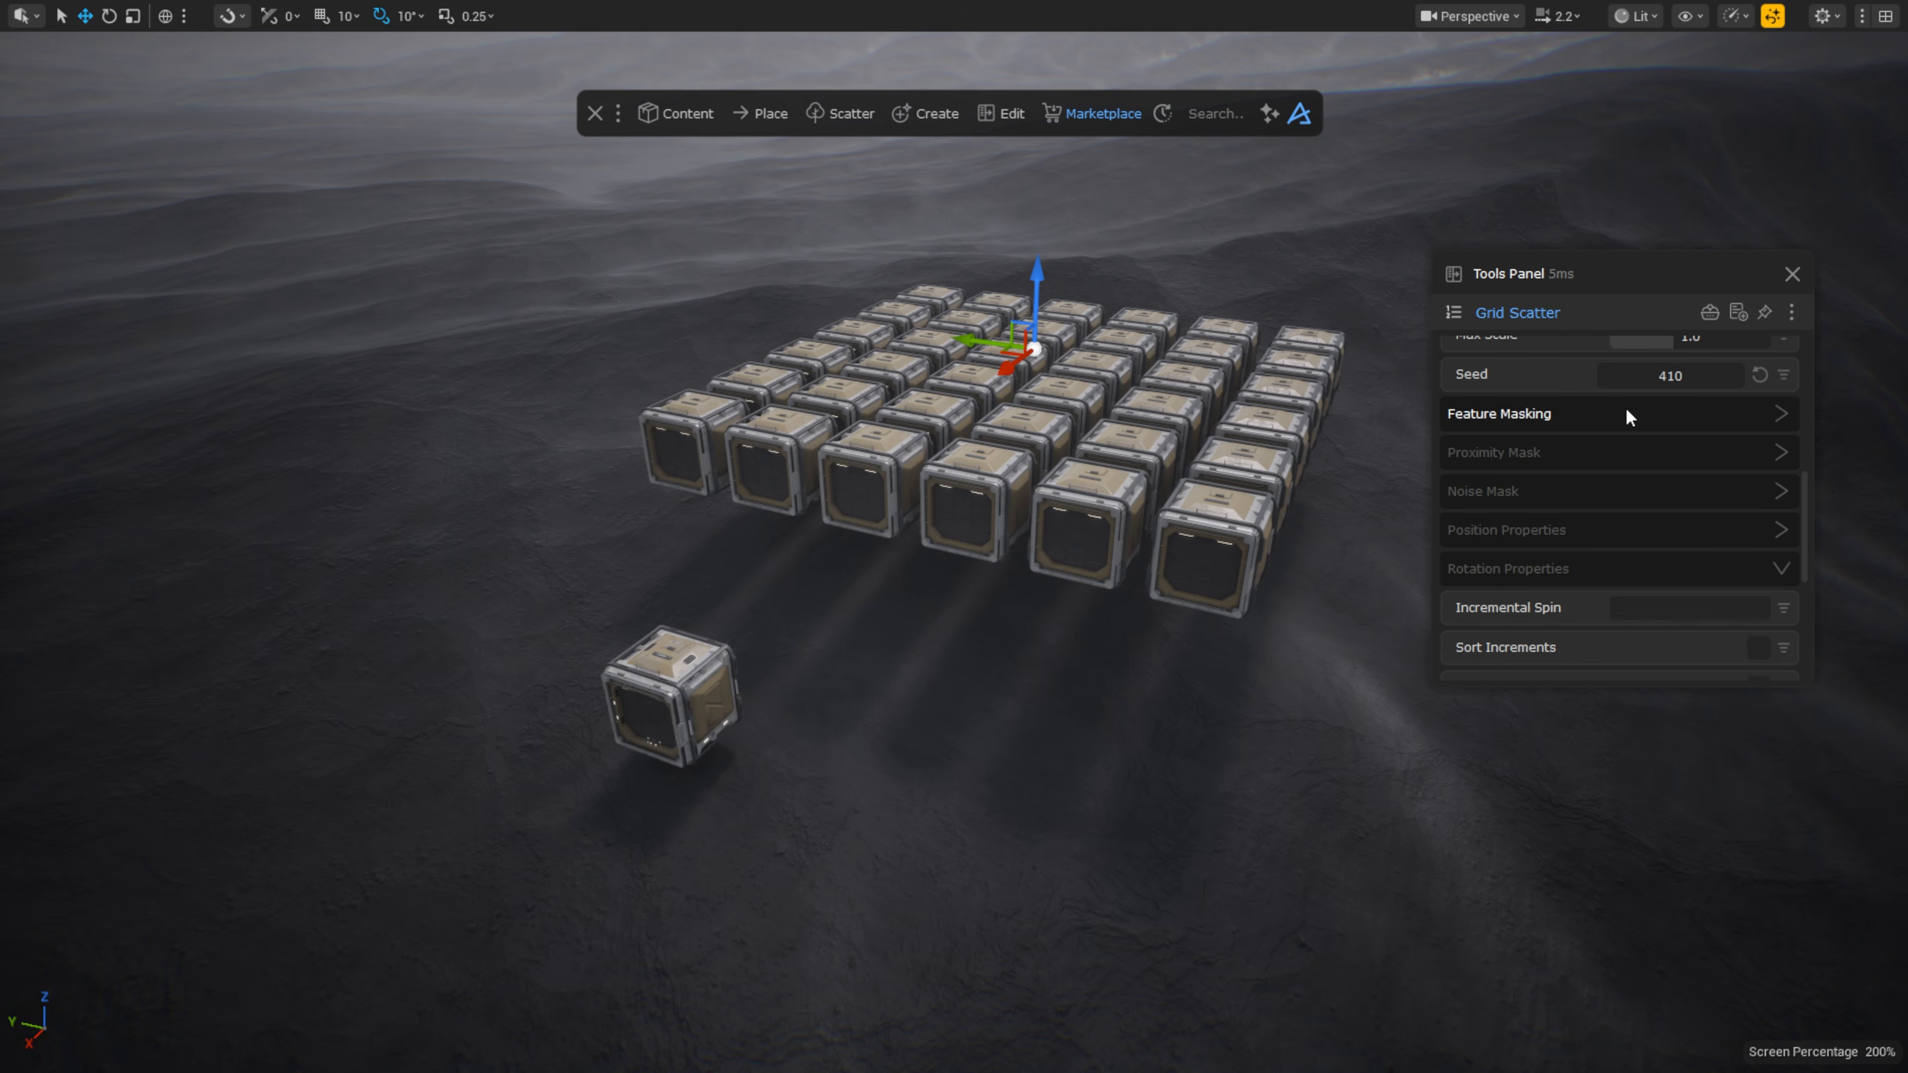
# Step: Enable Projection under Feature Masking so the crates sit on the terrain
pyautogui.click(1625, 412)
pyautogui.click(1758, 532)
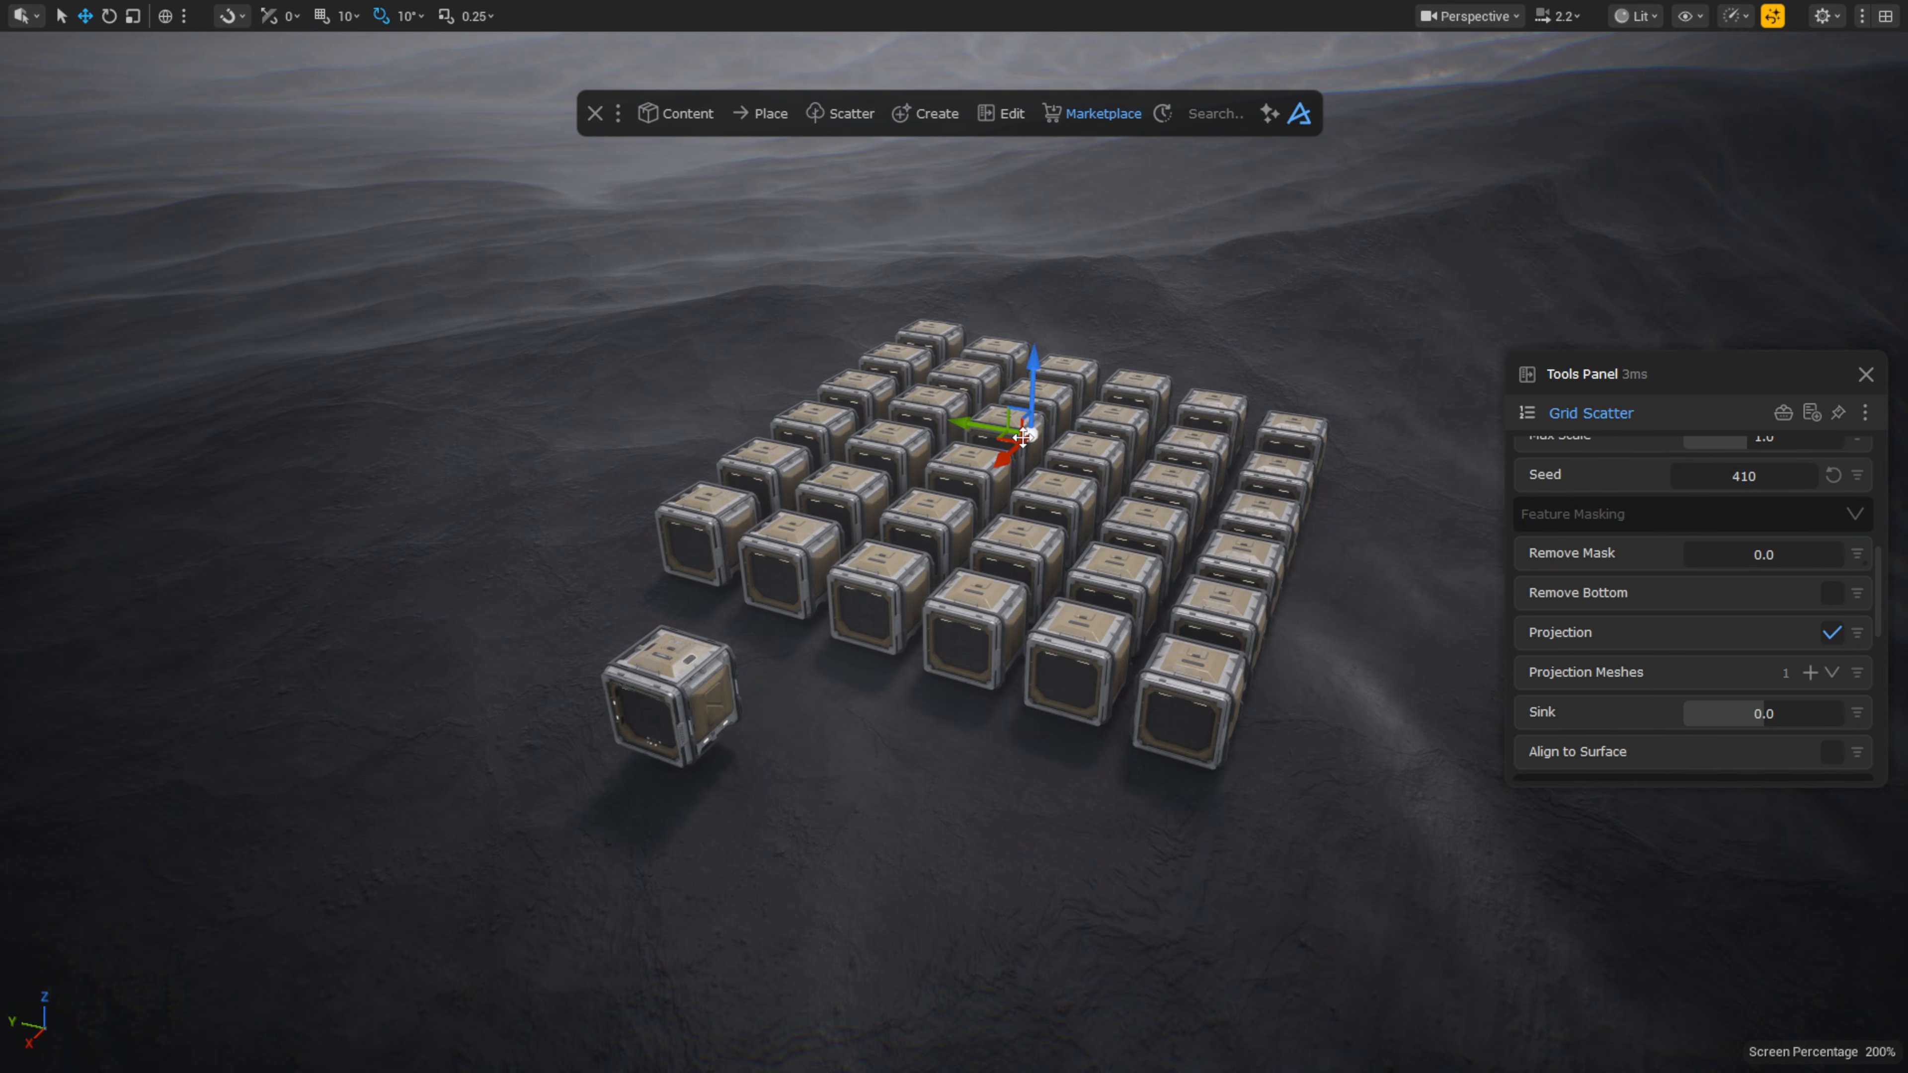
pyautogui.moveTo(996, 462)
pyautogui.mouseDown()
pyautogui.moveTo(1129, 256)
pyautogui.moveTo(1005, 443)
pyautogui.mouseUp()
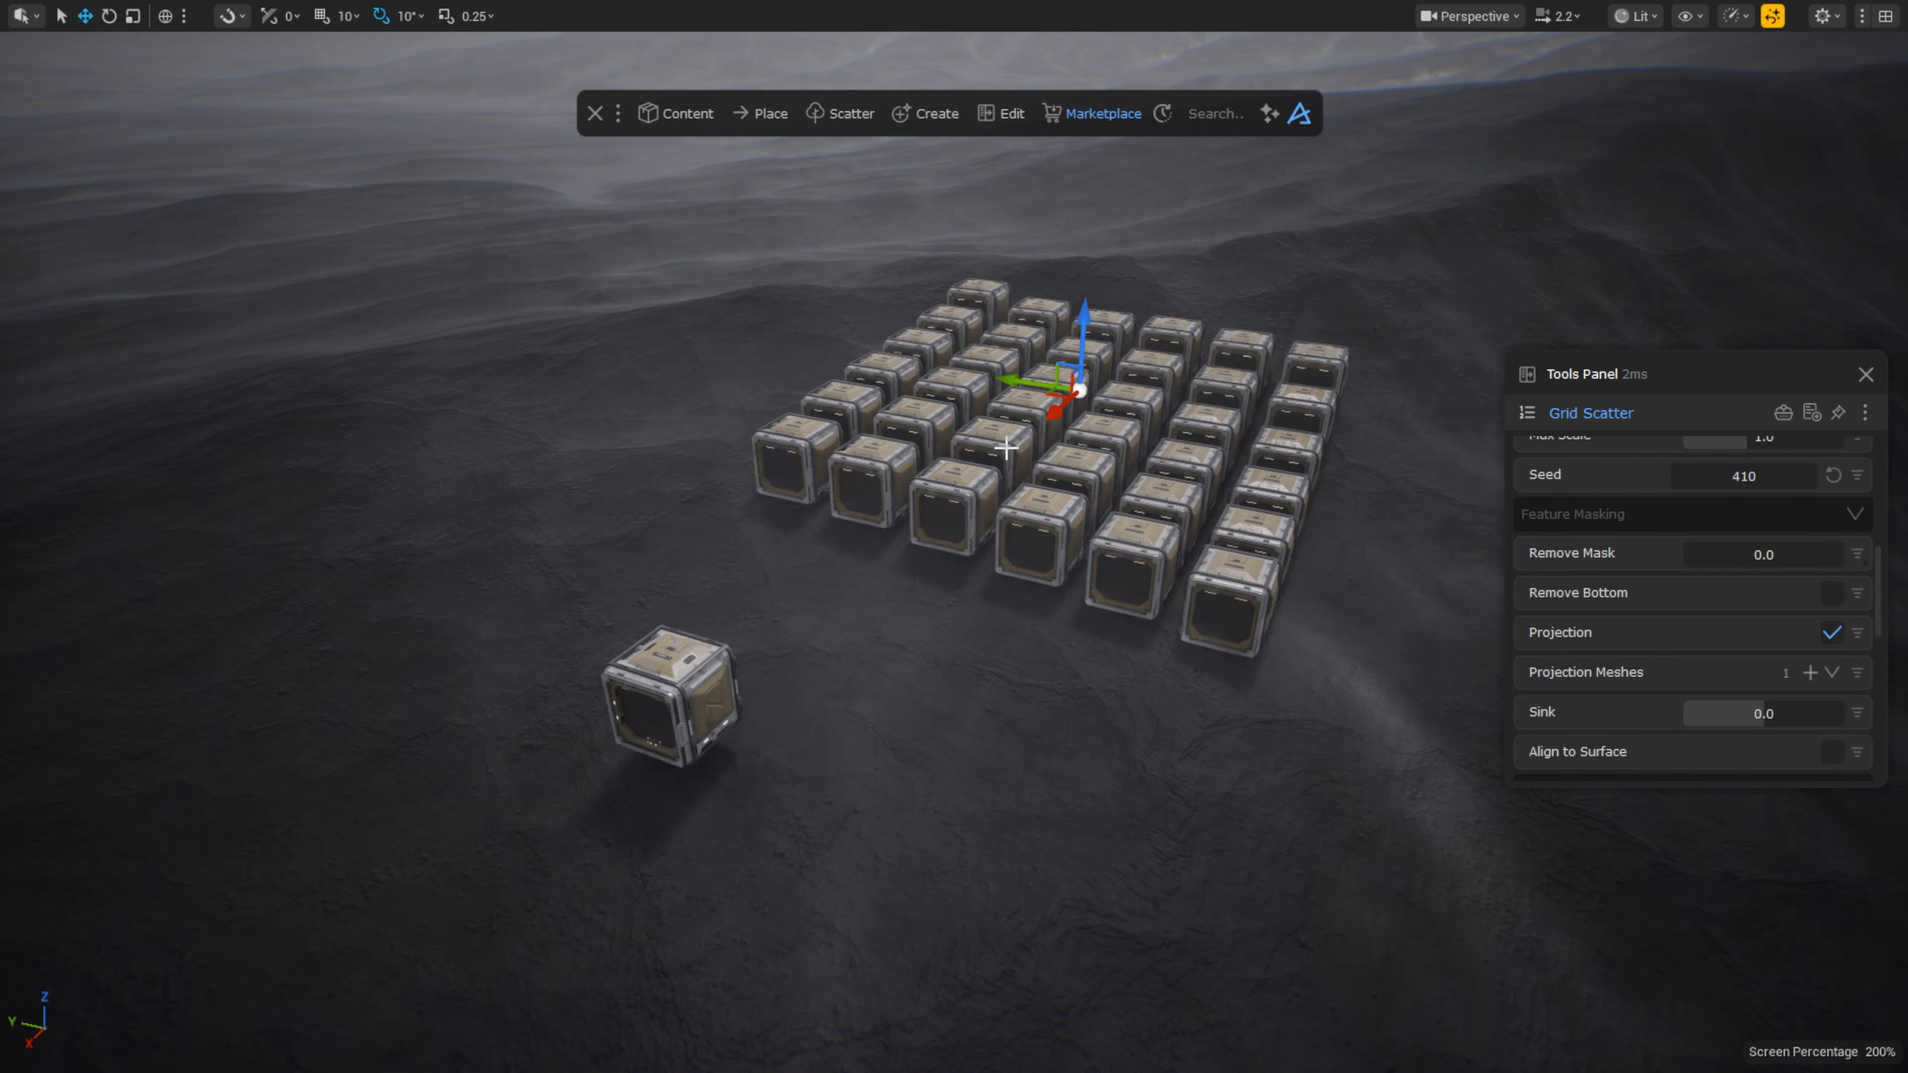
pyautogui.moveTo(1005, 444); pyautogui.dragTo(975, 527, button='middle')
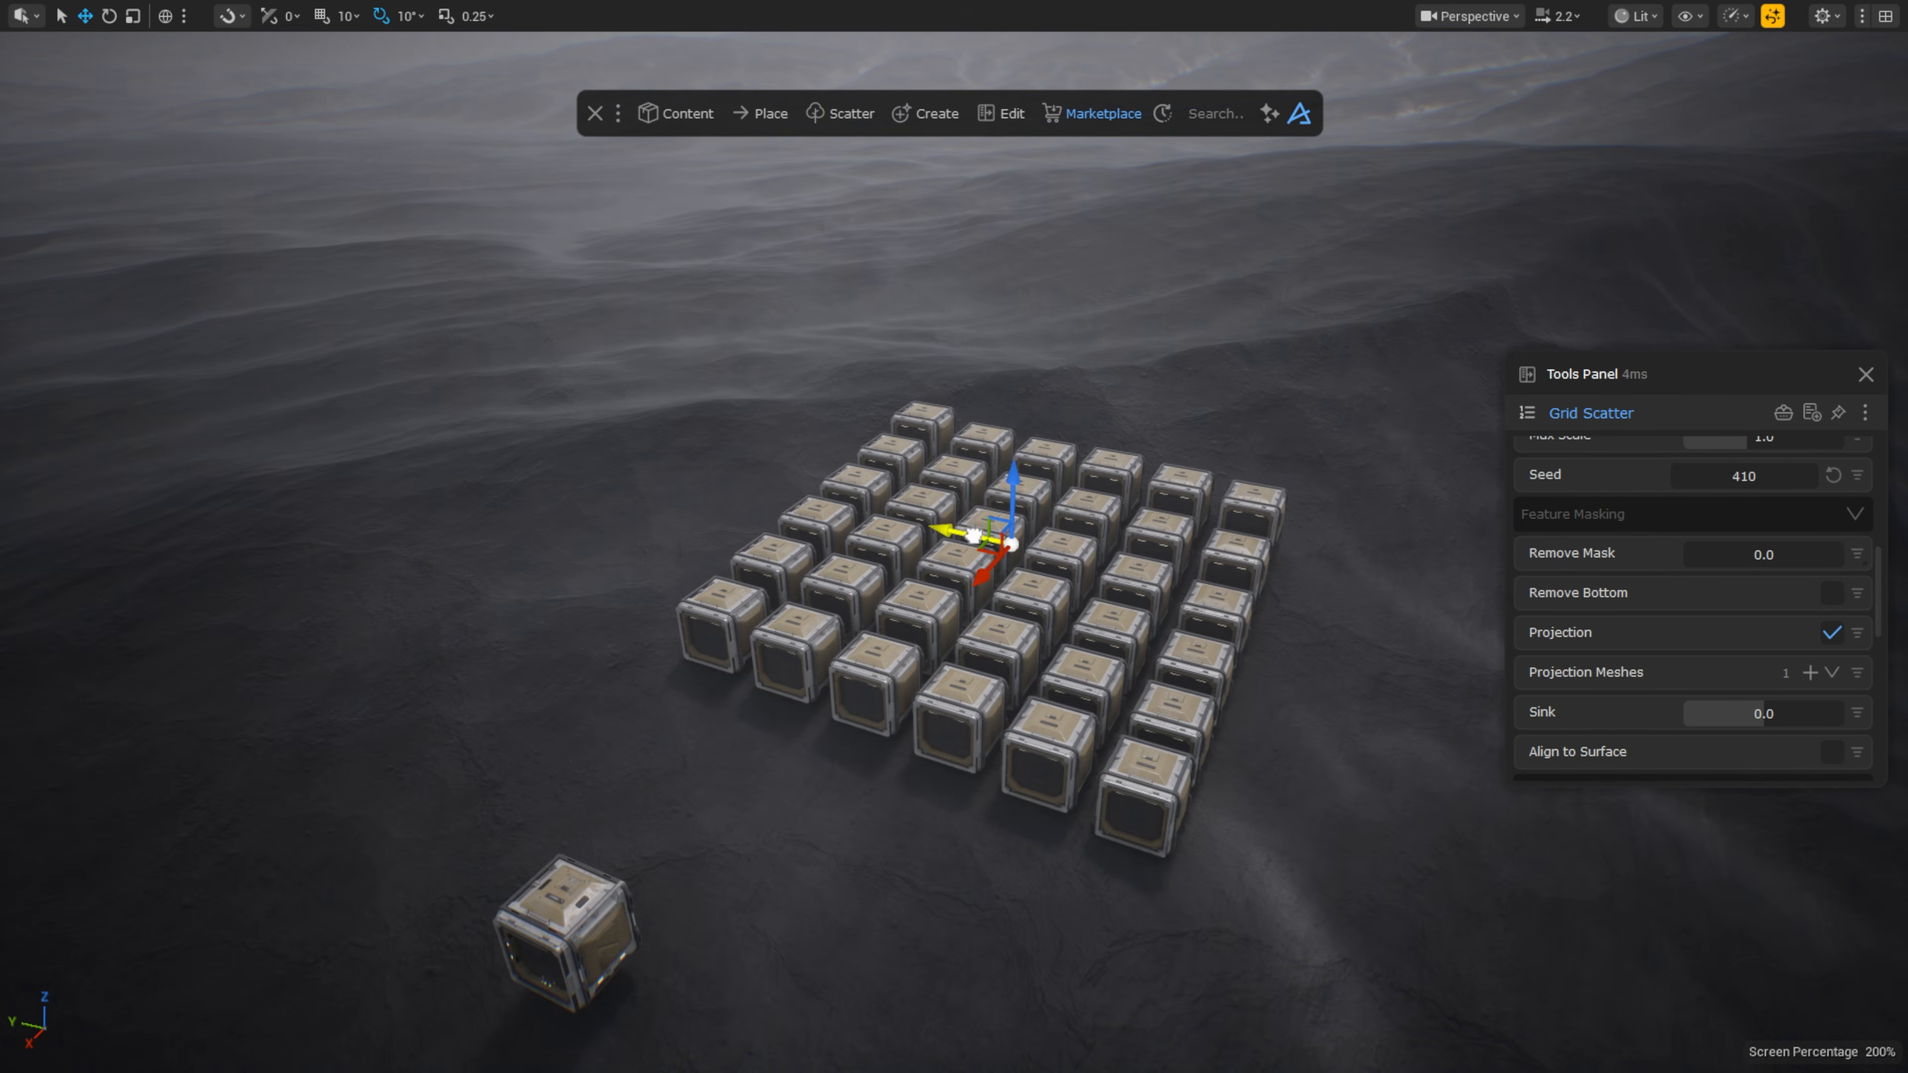
pyautogui.moveTo(973, 535); pyautogui.dragTo(834, 406)
pyautogui.moveTo(1719, 381); pyautogui.dragTo(1536, 338)
pyautogui.scroll(5, 1534, 499)
# Step: Set Width/Depth Divisions to 11 and 23, toggling Align to Surface on then off
pyautogui.moveTo(1525, 651); pyautogui.dragTo(1537, 691)
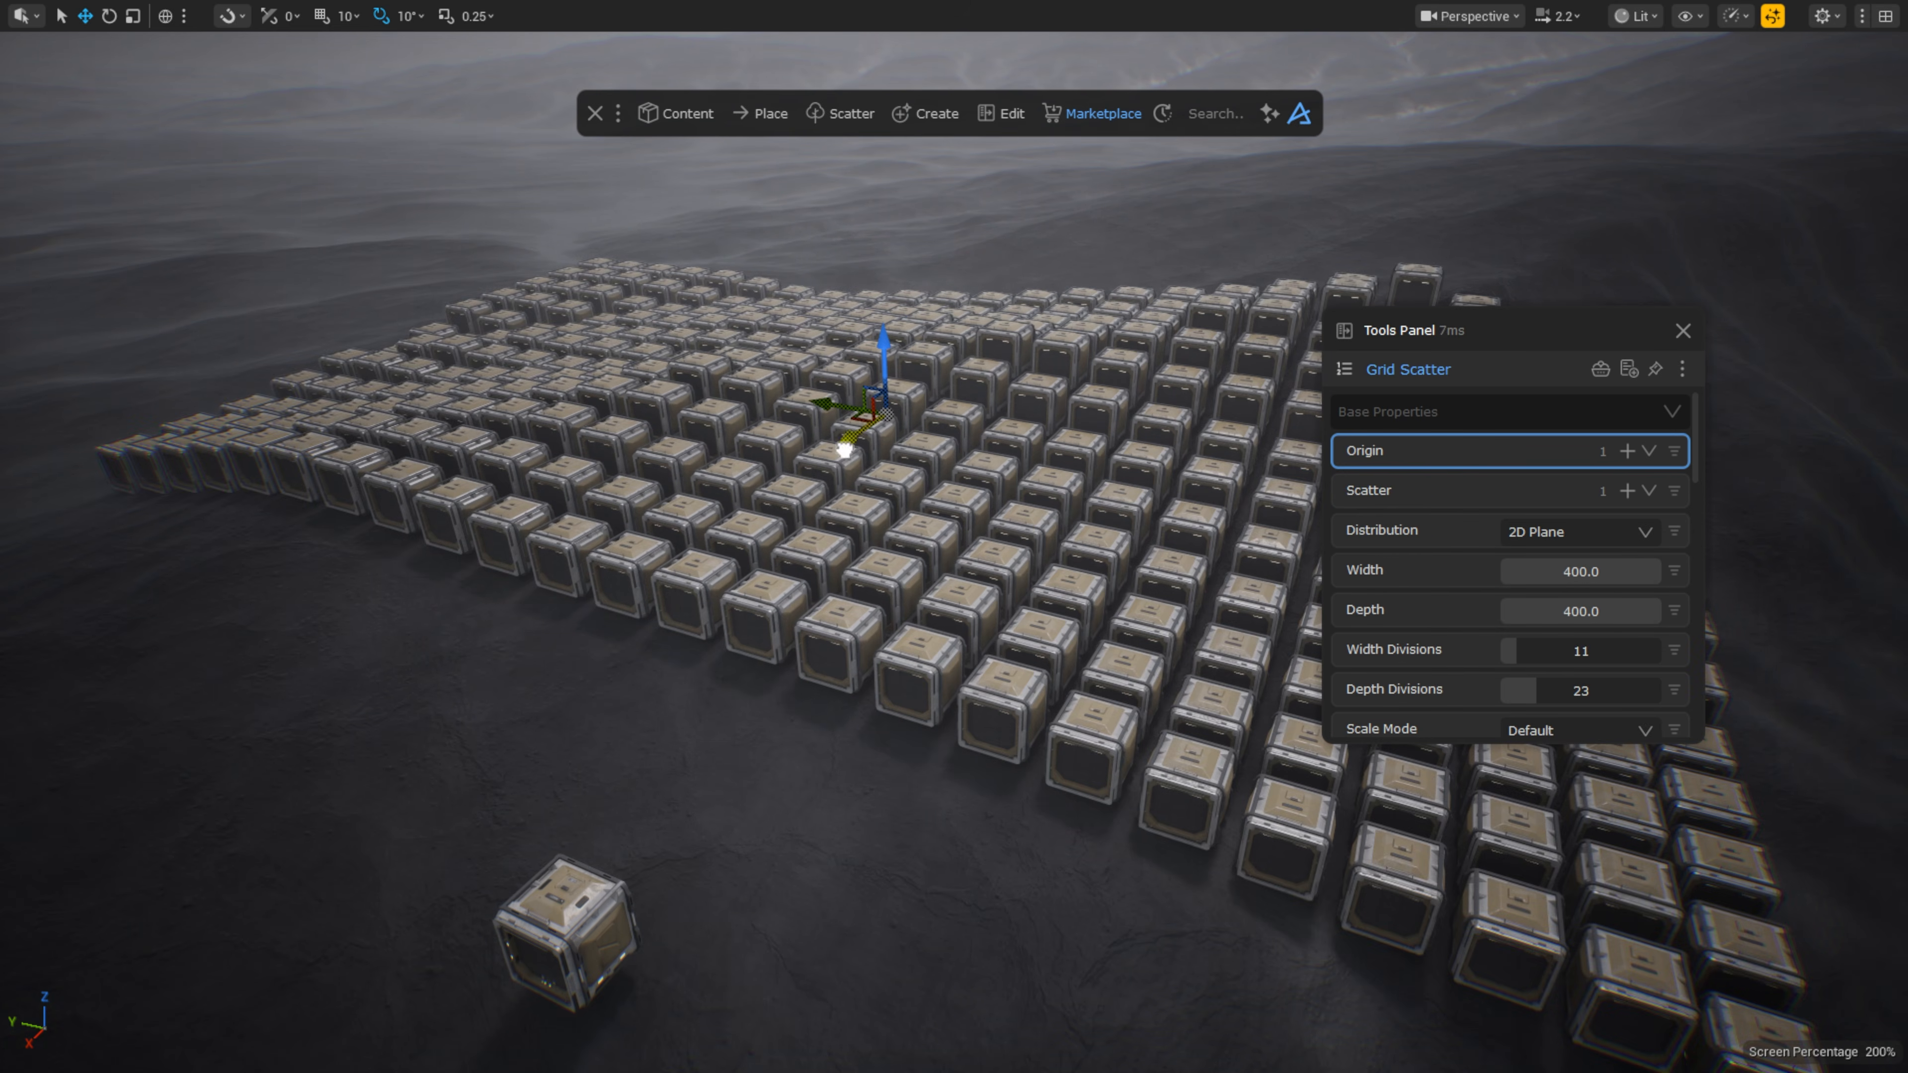
pyautogui.moveTo(844, 450); pyautogui.dragTo(709, 390)
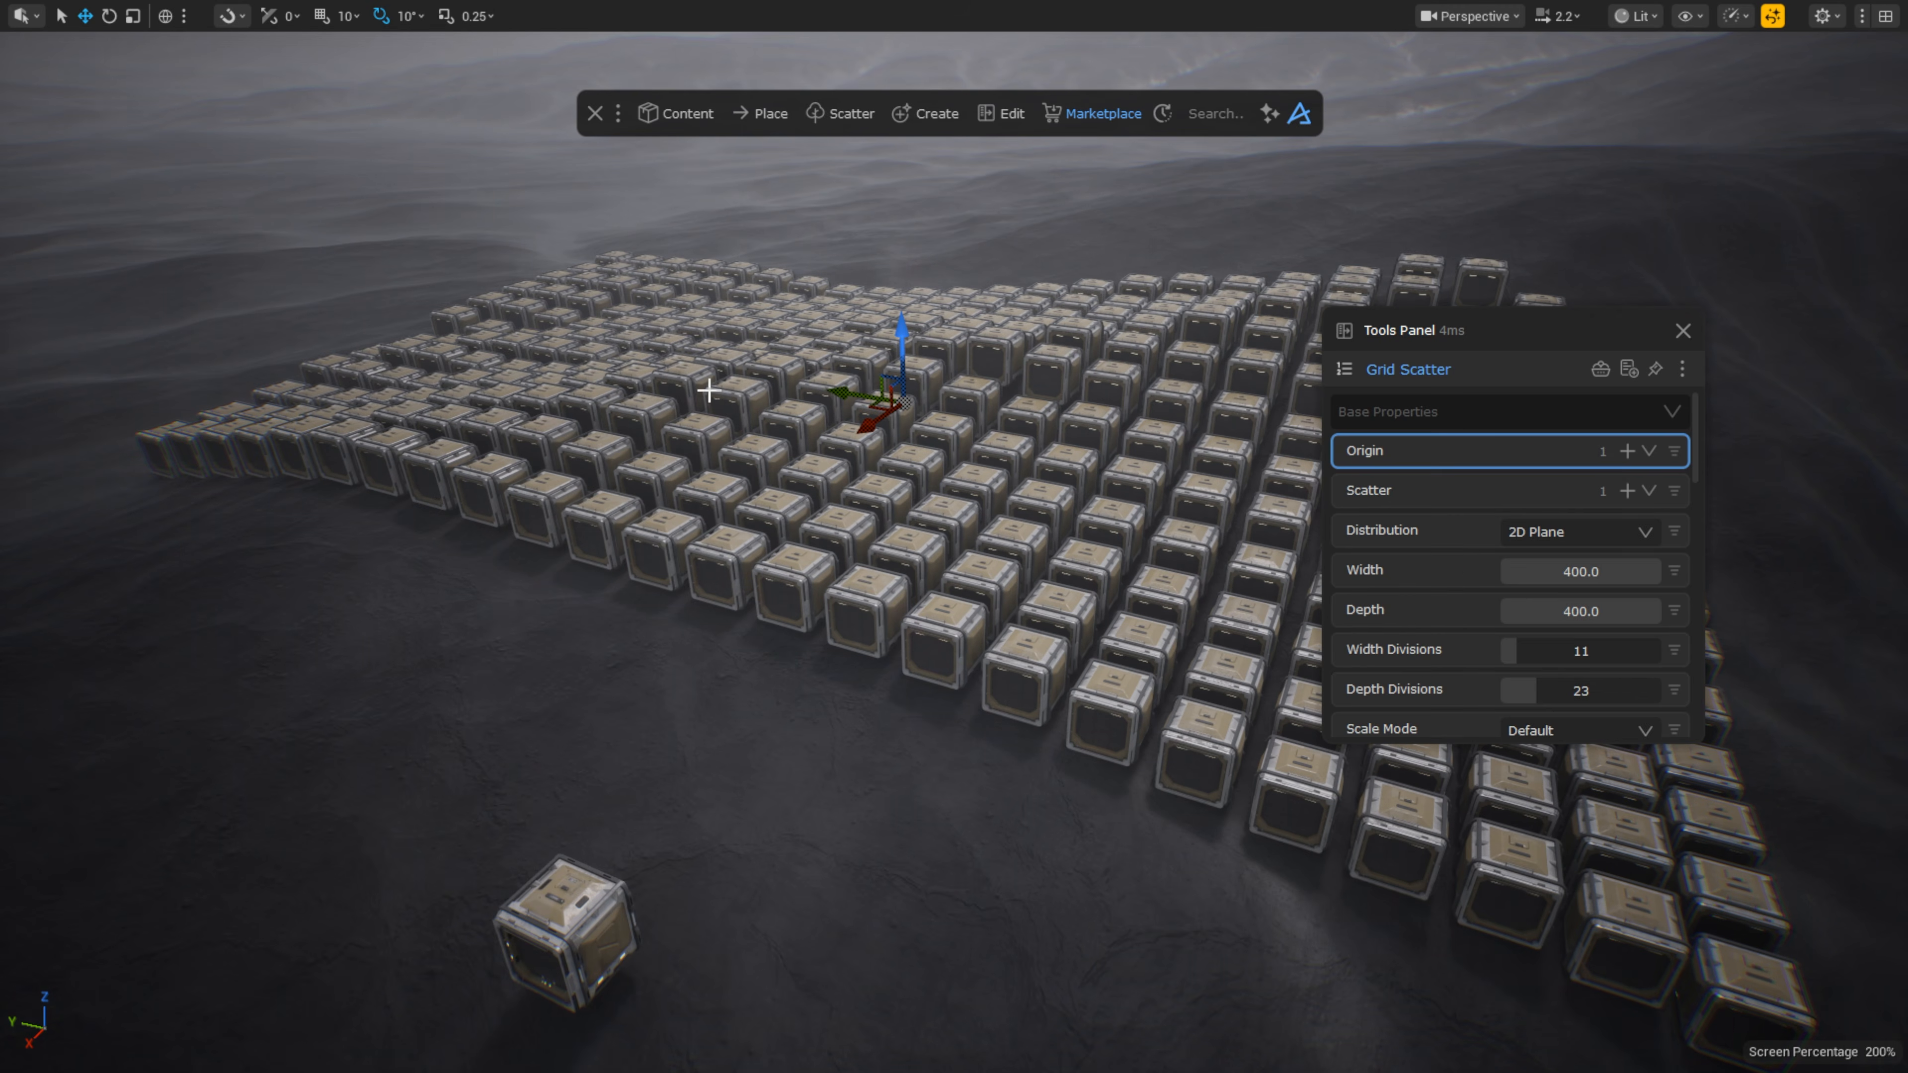
pyautogui.scroll(-10, 1578, 661)
pyautogui.click(1648, 648)
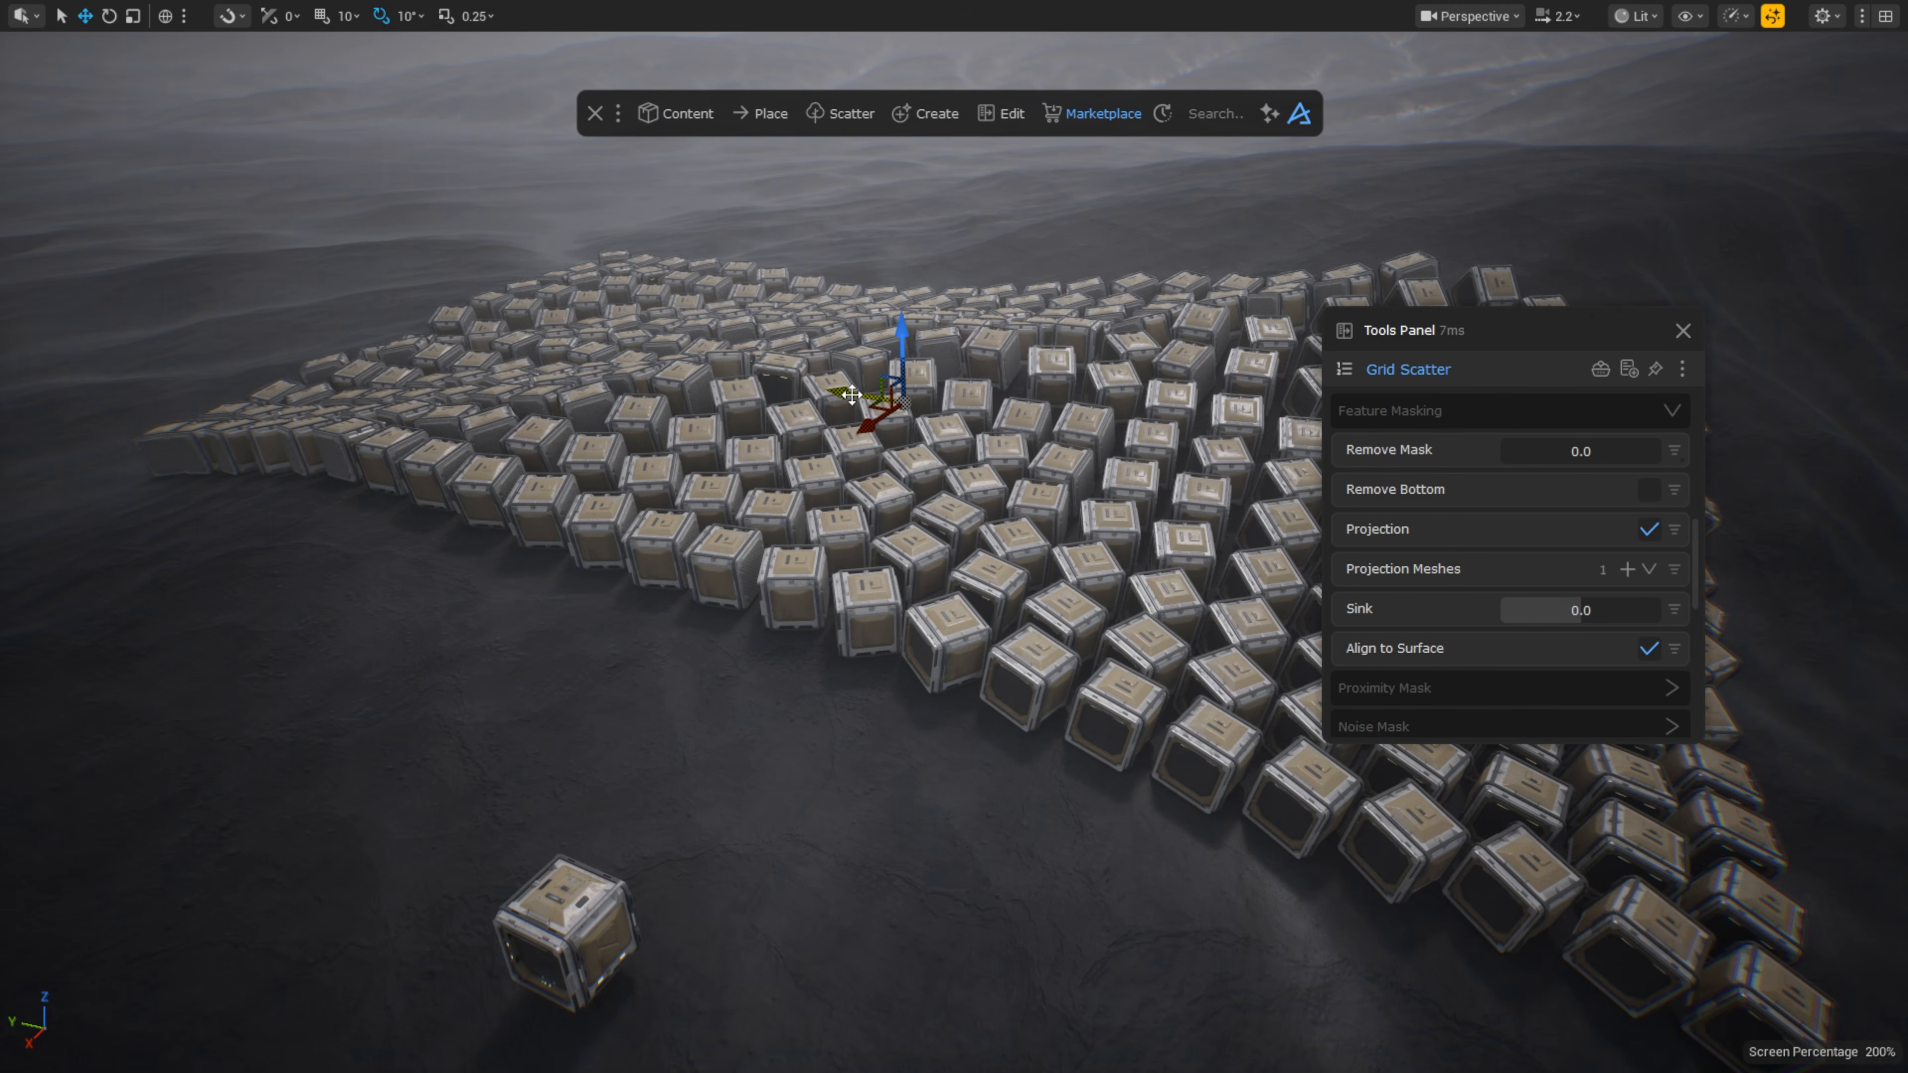
pyautogui.moveTo(851, 396)
pyautogui.mouseDown()
pyautogui.moveTo(293, 304)
pyautogui.moveTo(829, 380)
pyautogui.mouseUp()
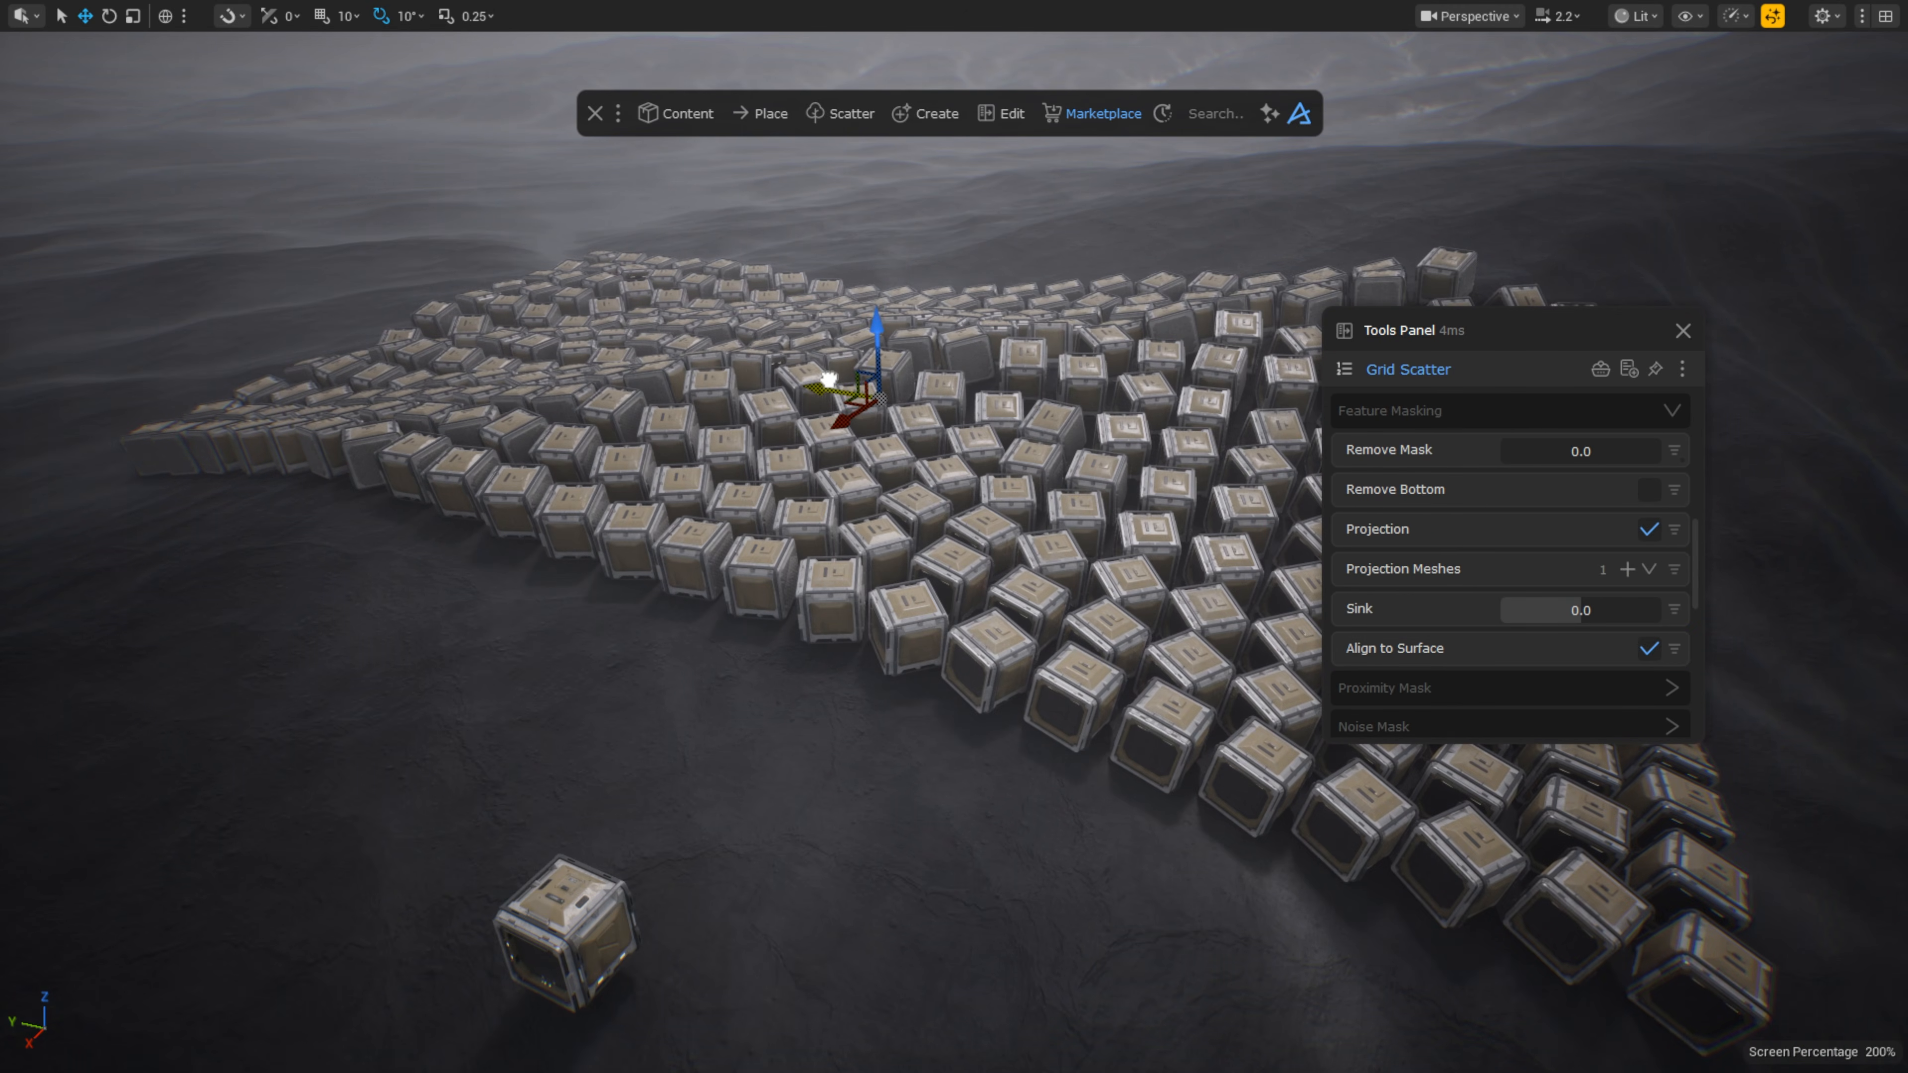
pyautogui.click(1660, 644)
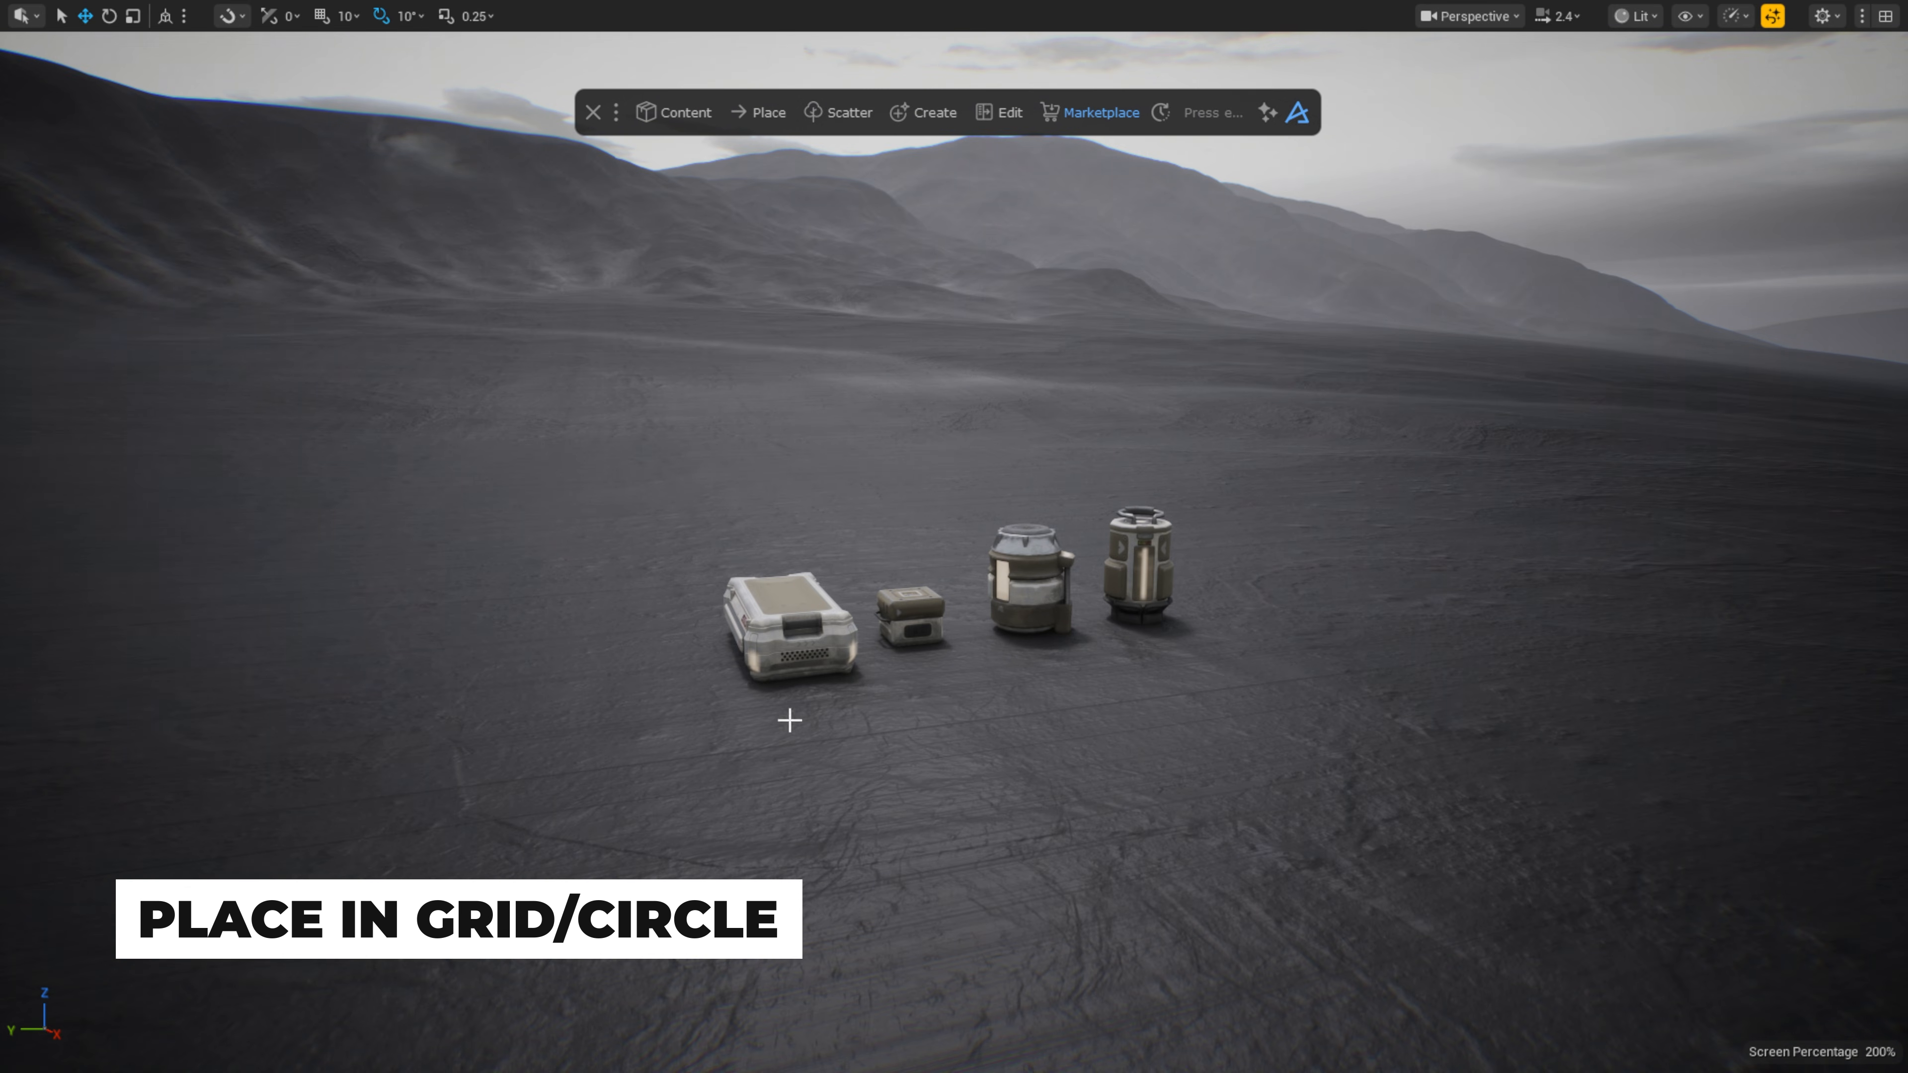
# Step: Select the four props and Physics Drop duplicated copies into a pile
pyautogui.keyDown('ctrl'); pyautogui.click(1031, 582); pyautogui.keyUp('ctrl')
pyautogui.keyDown('ctrl'); pyautogui.click(1138, 563); pyautogui.keyUp('ctrl')
pyautogui.scroll(-2, 1064, 490)
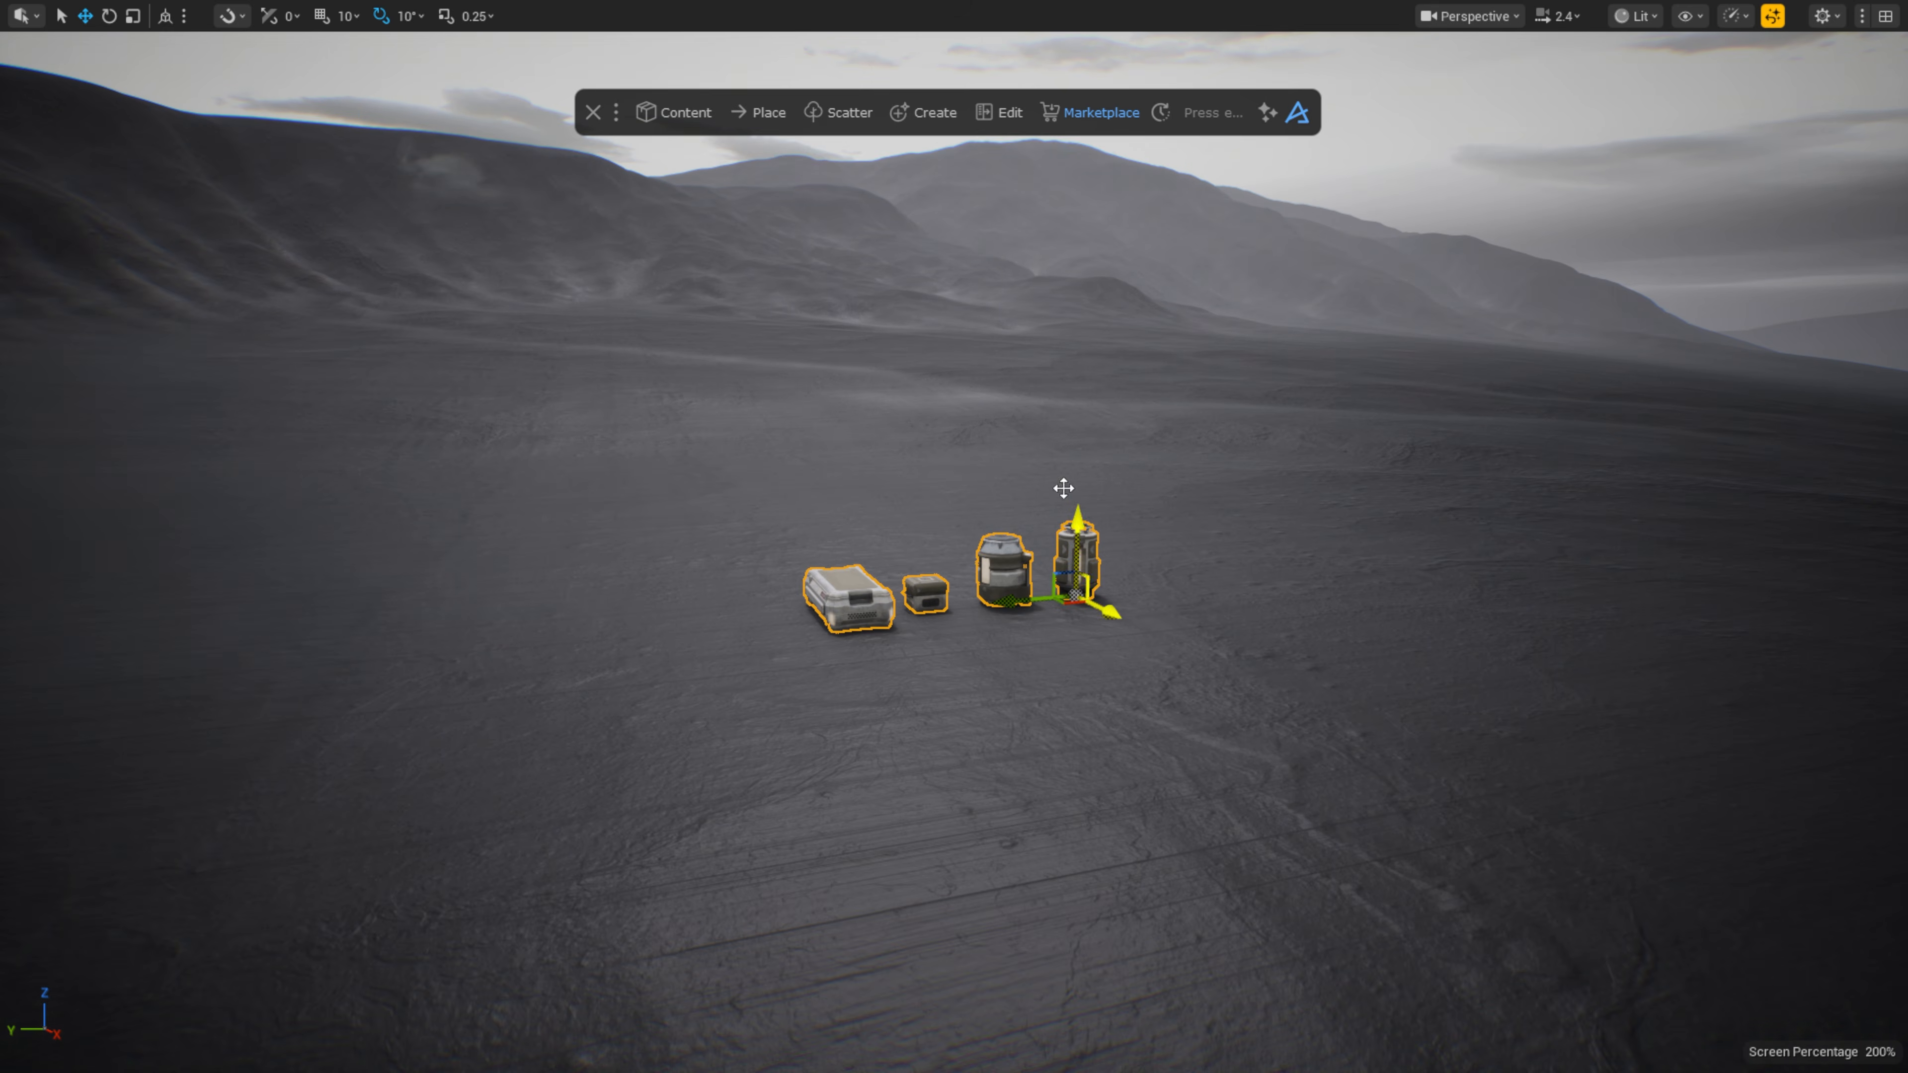
pyautogui.click(761, 112)
pyautogui.click(751, 209)
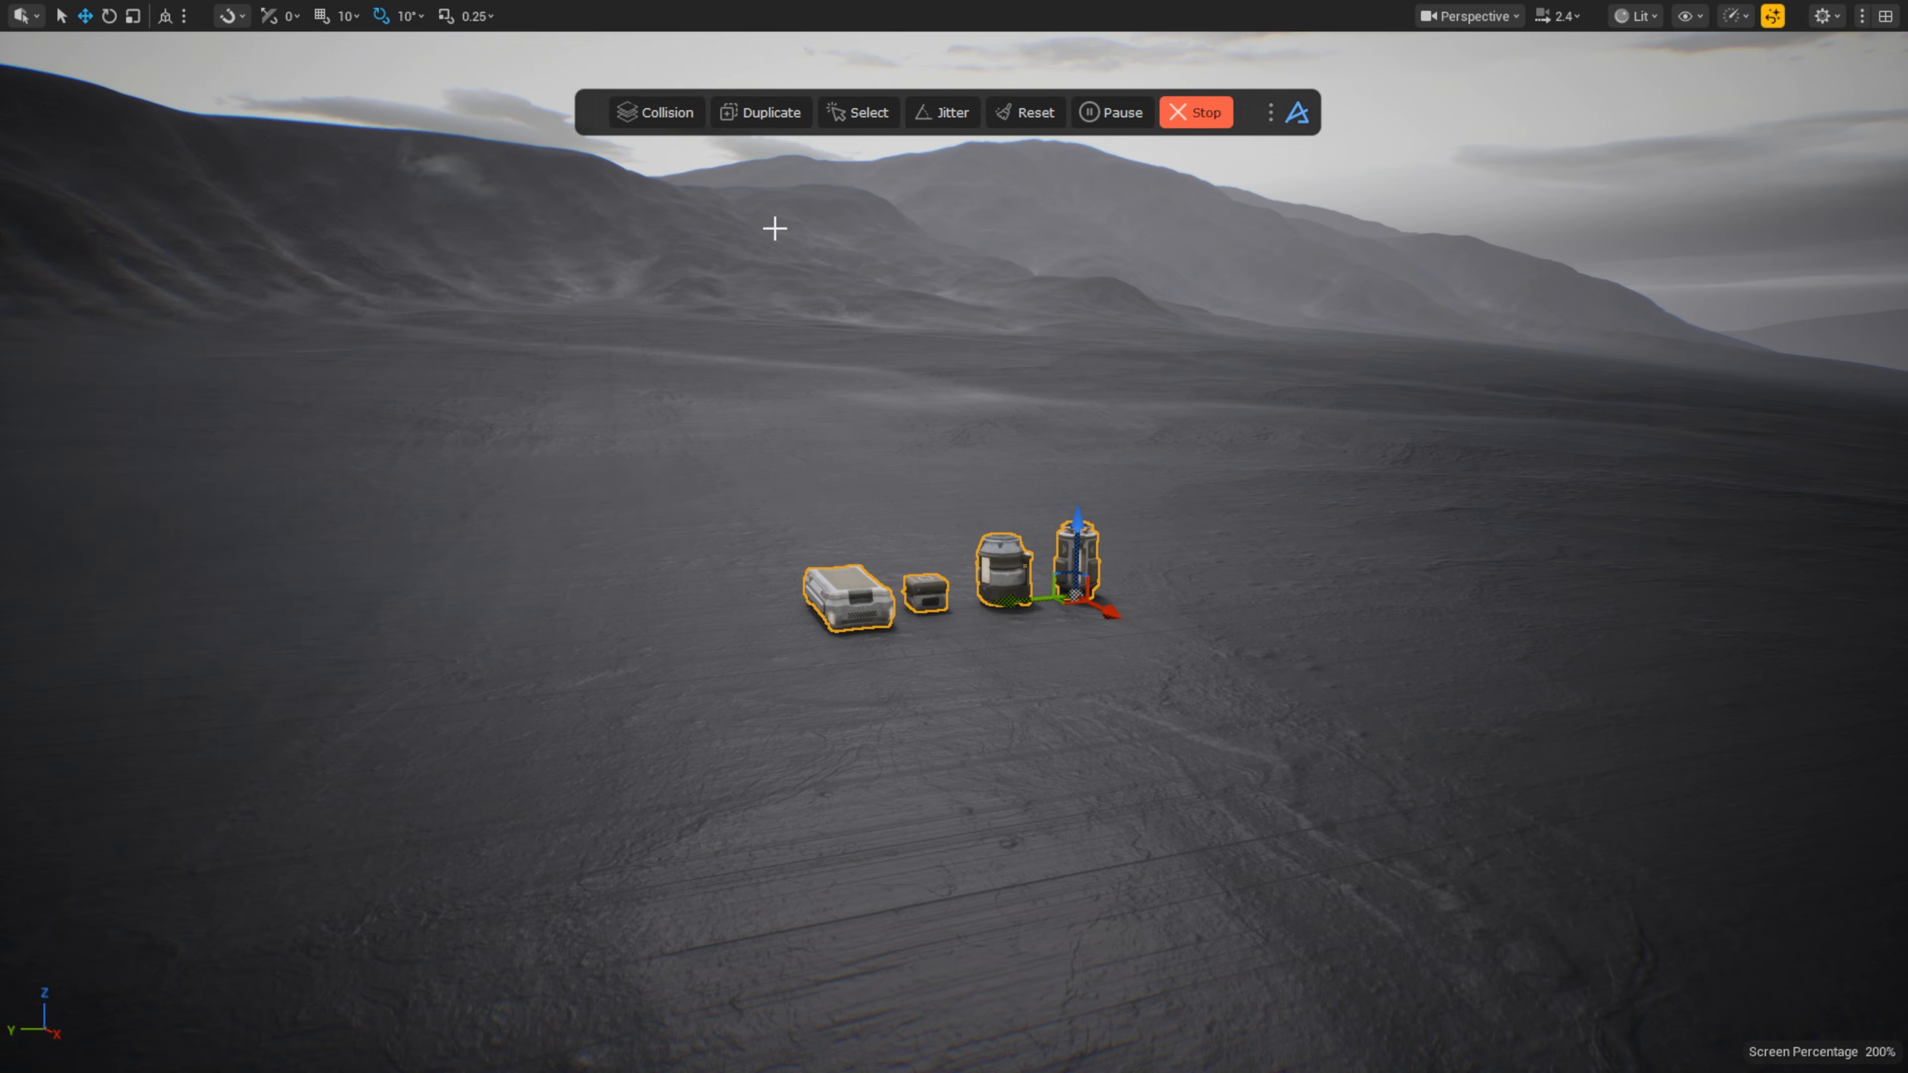
pyautogui.click(760, 110)
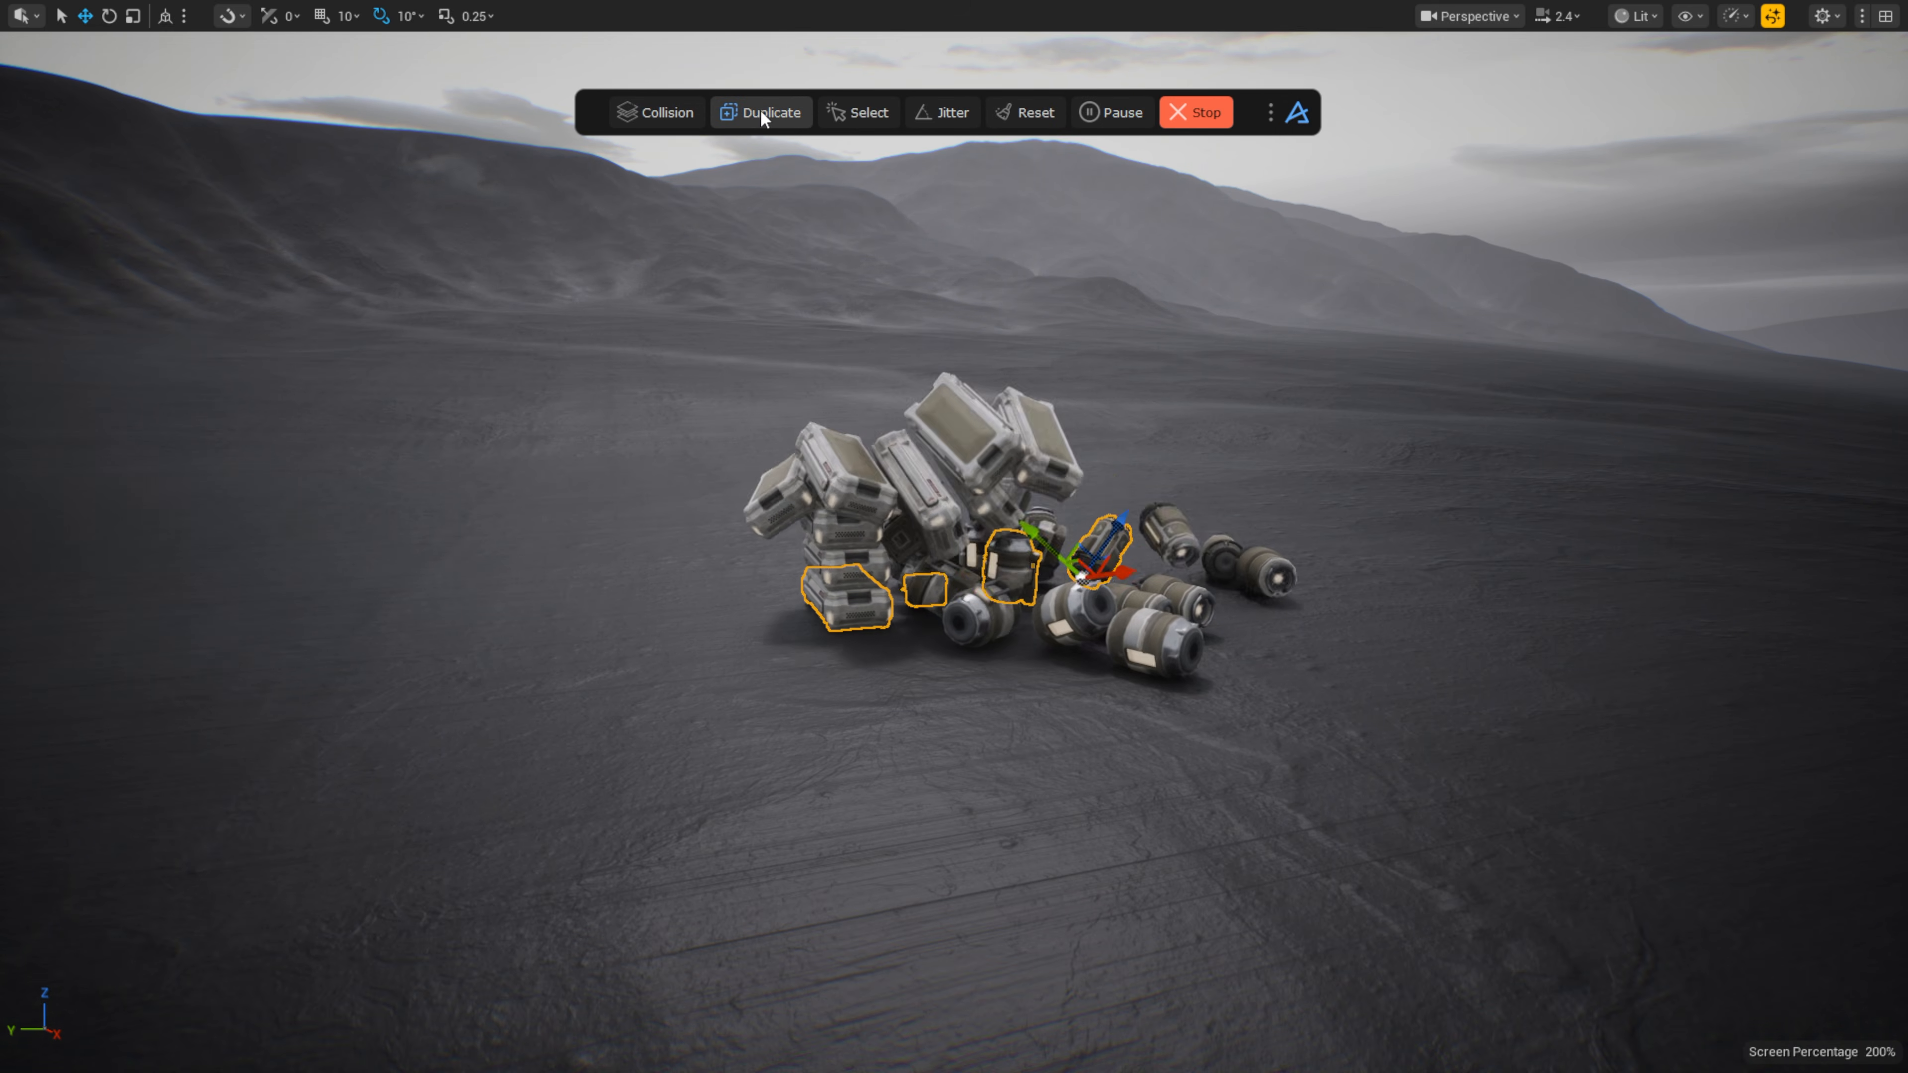
pyautogui.click(1193, 113)
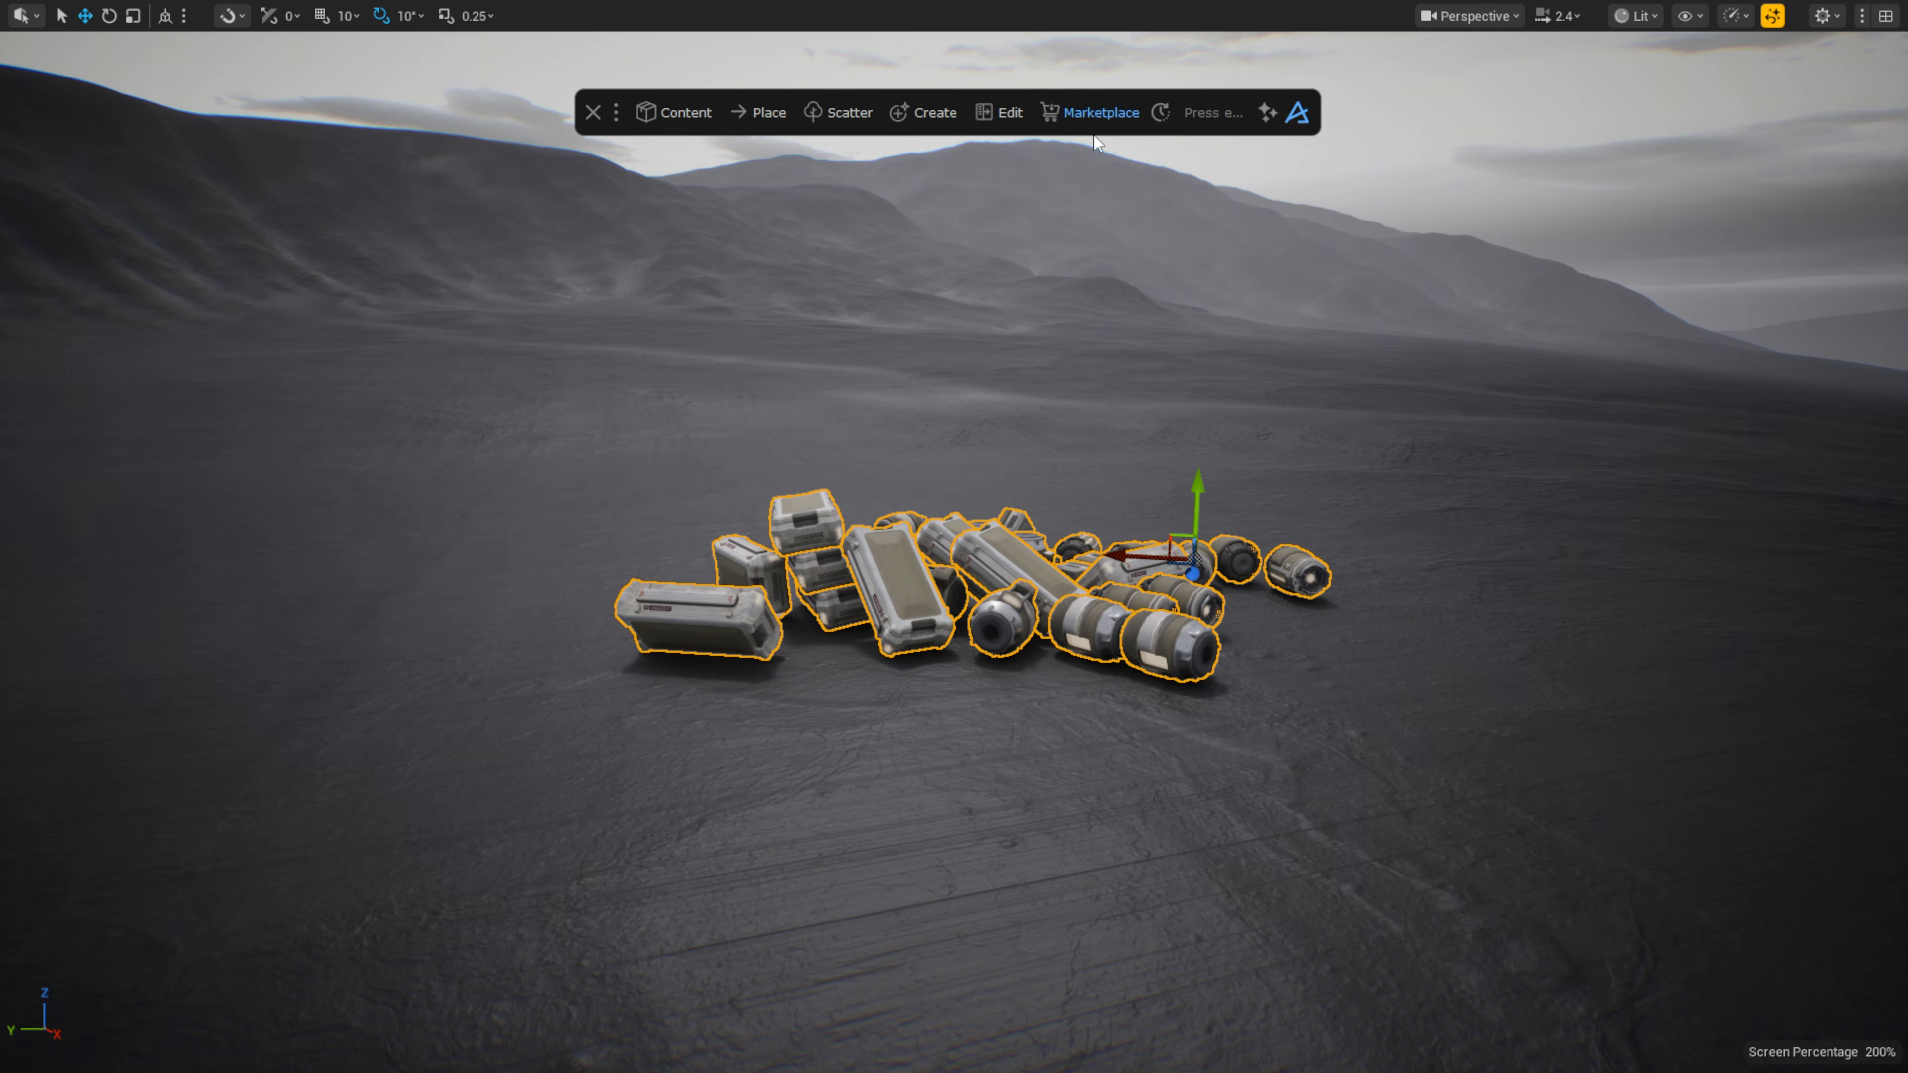
# Step: Arrange the props with Place in Circle, then Place in Grid, and lower them onto the ground
pyautogui.click(773, 113)
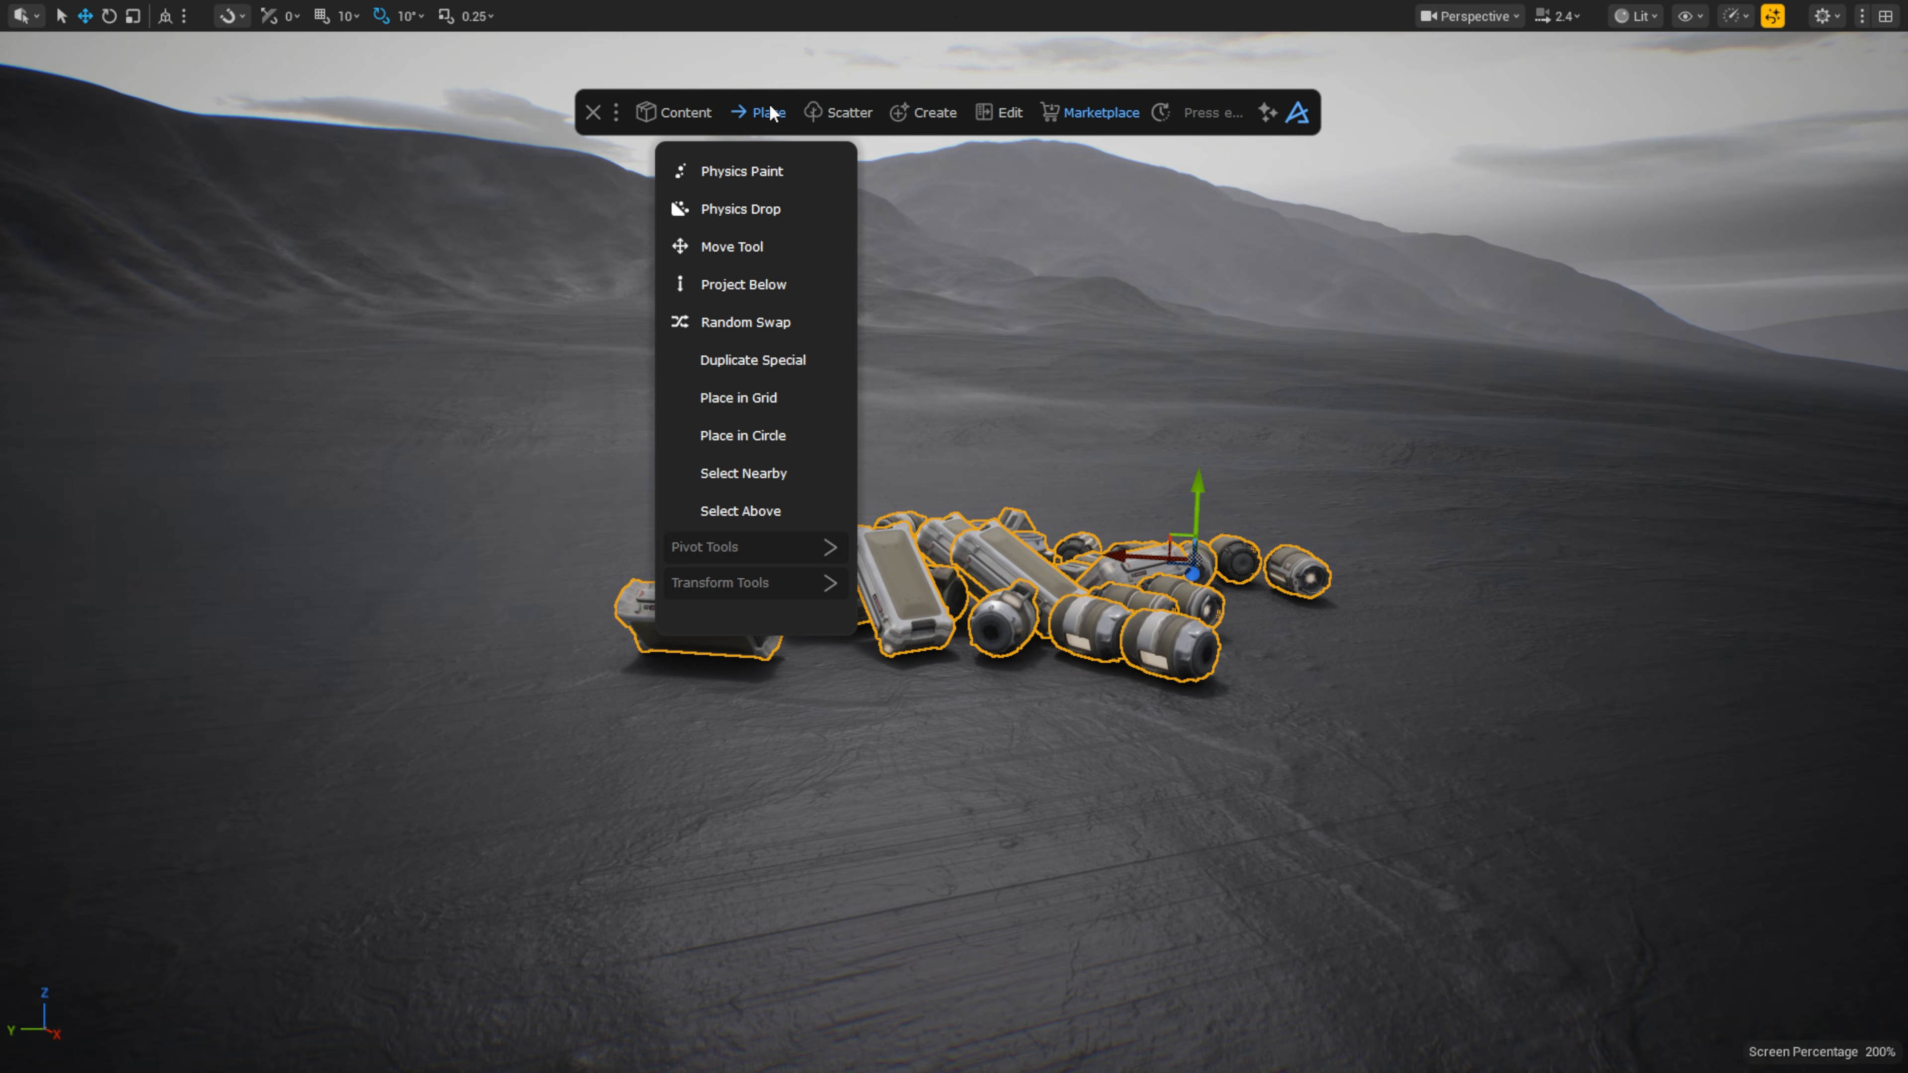
pyautogui.click(778, 436)
pyautogui.press('f')
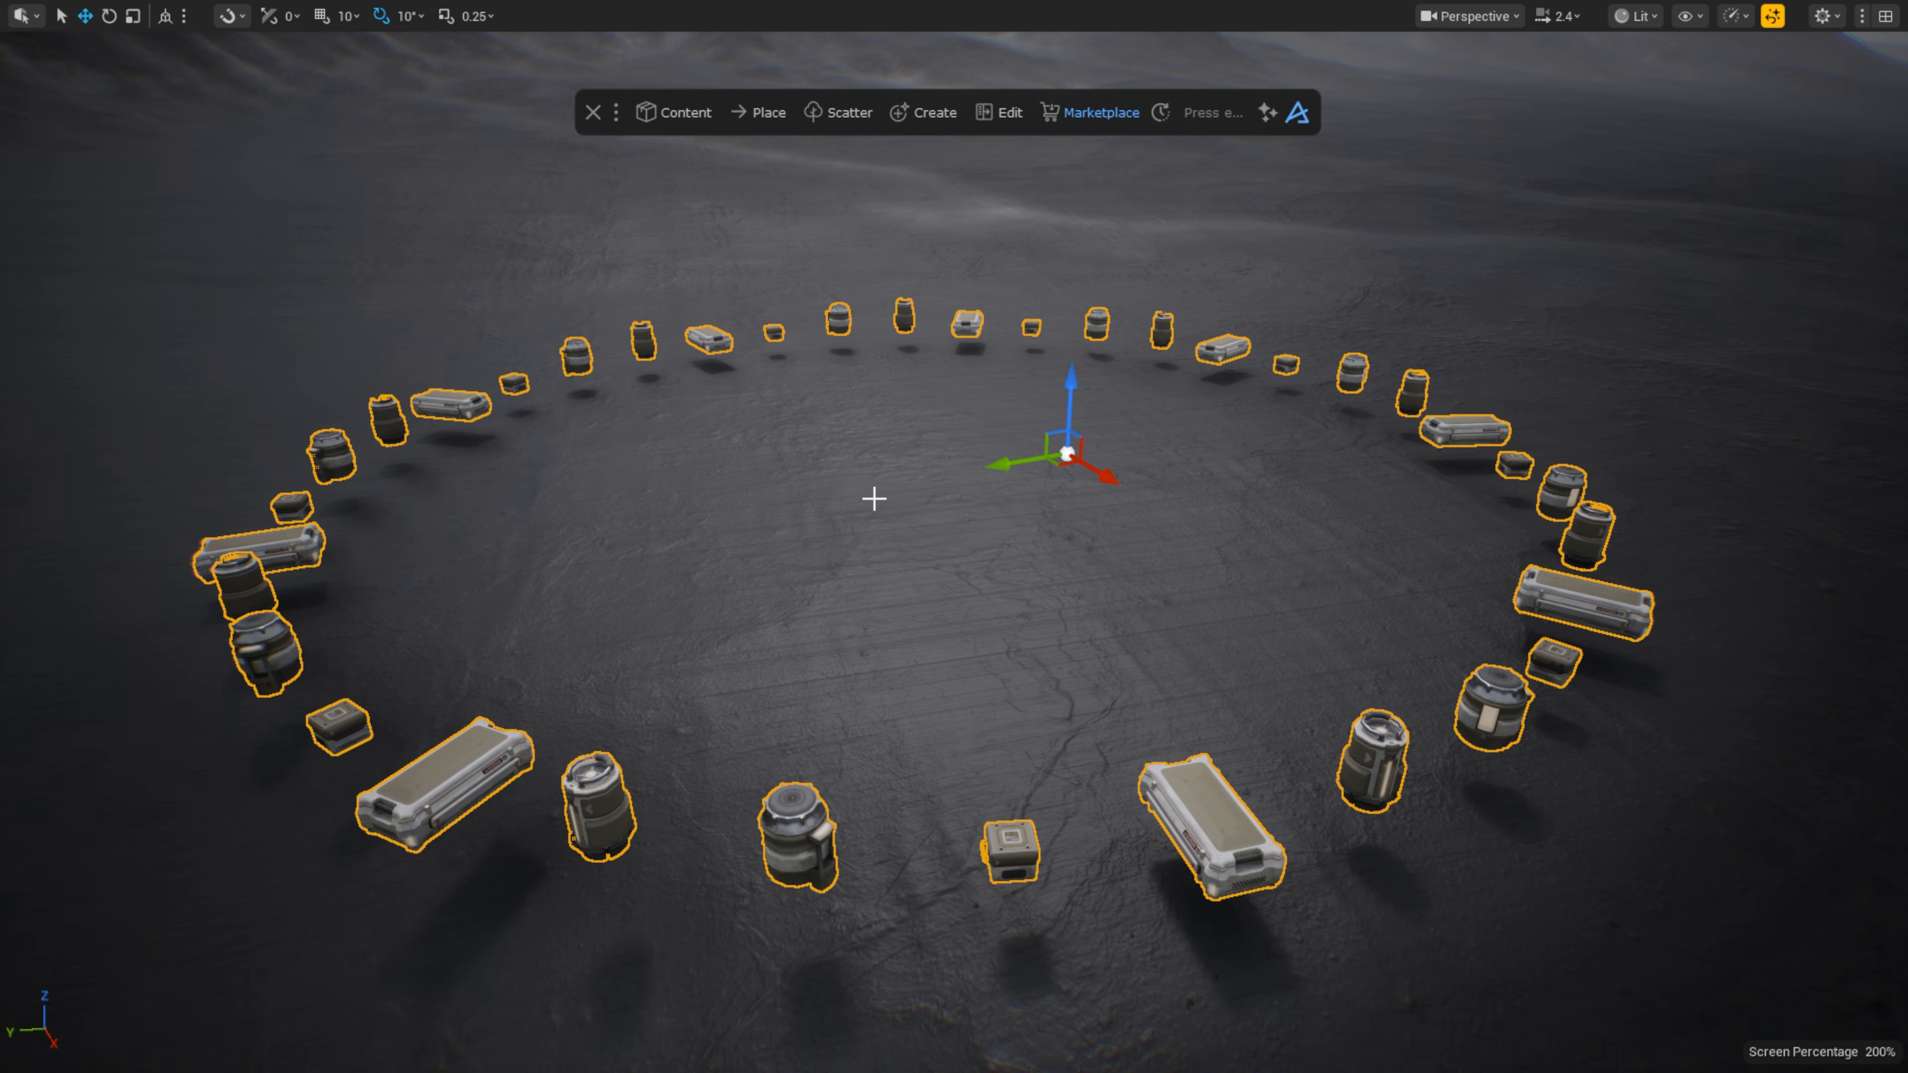
pyautogui.click(772, 113)
pyautogui.click(795, 397)
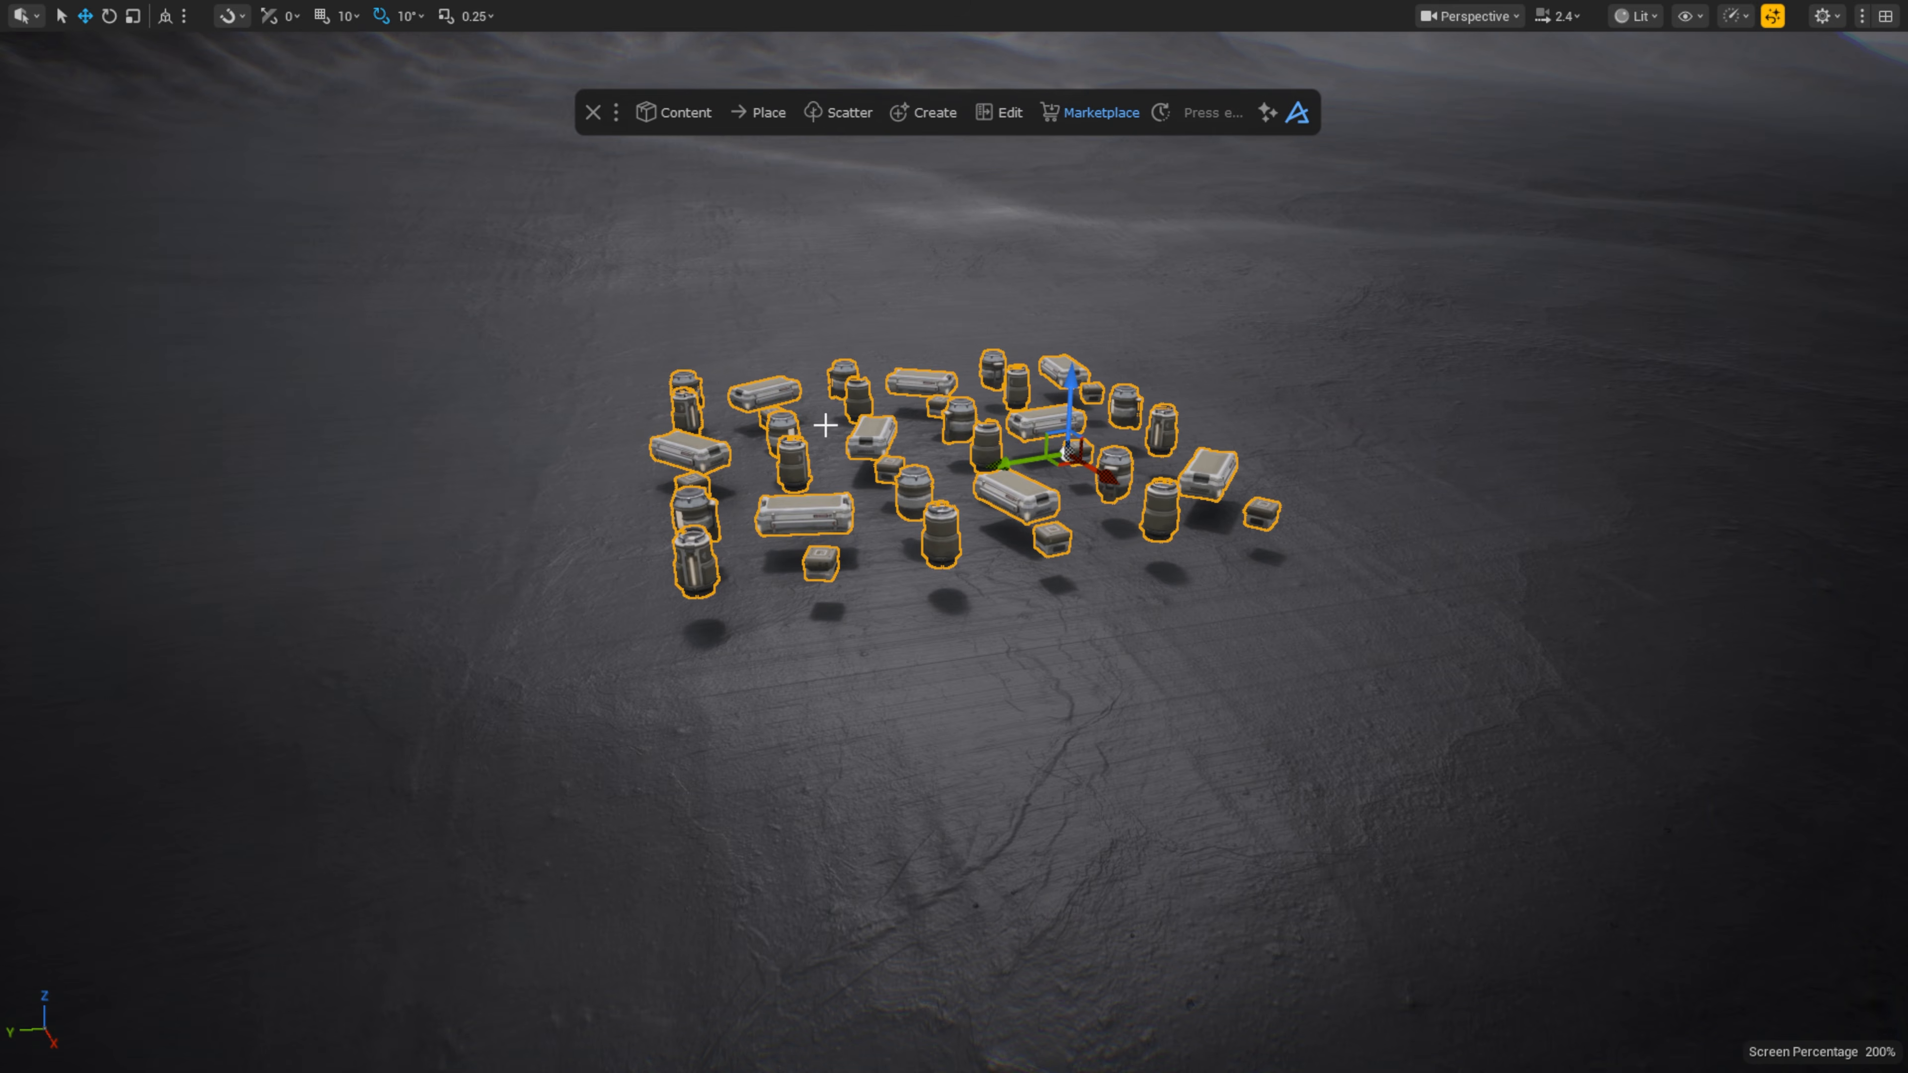
pyautogui.moveTo(825, 425); pyautogui.dragTo(939, 368, button='right')
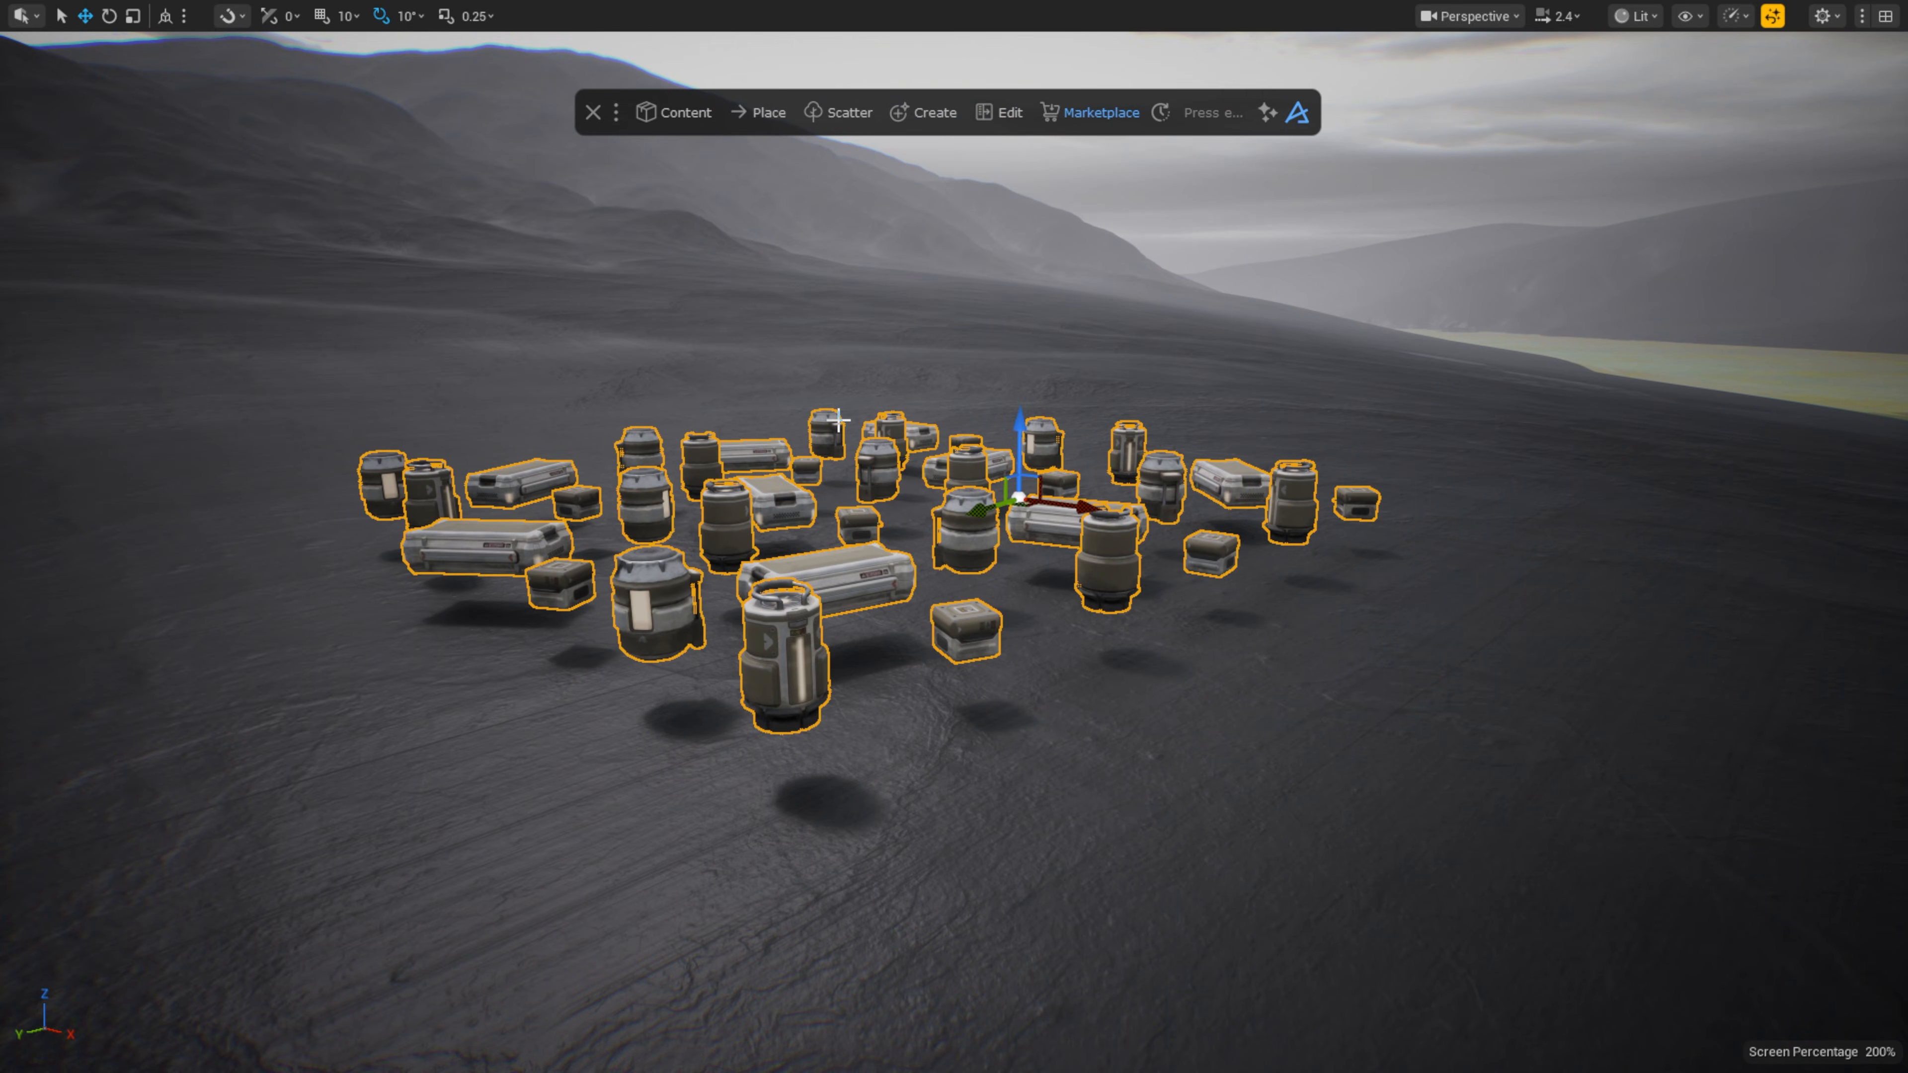
pyautogui.moveTo(1015, 432)
pyautogui.mouseDown()
pyautogui.moveTo(1015, 483)
pyautogui.moveTo(1012, 465)
pyautogui.mouseUp()
pyautogui.press('Escape')
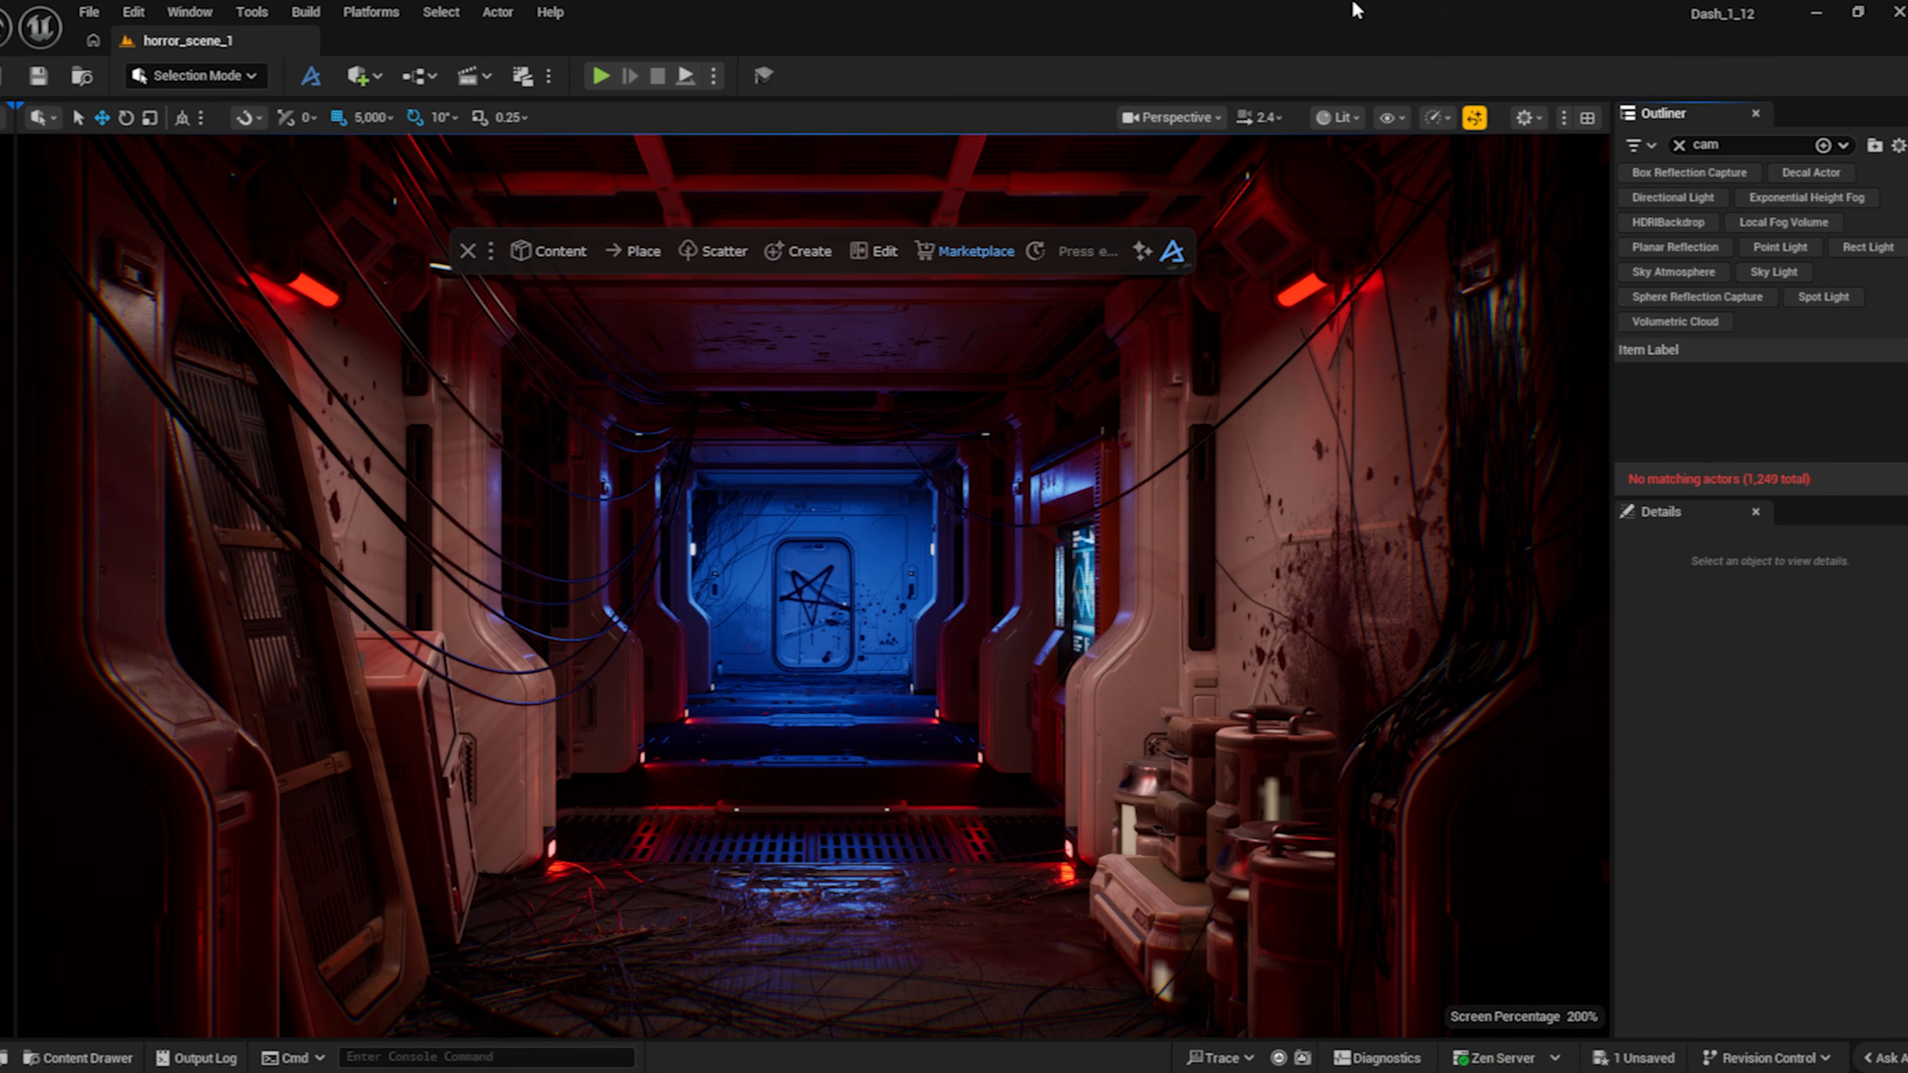
# Step: Create a Dash cine camera and adjust its focal length and focus distance
pyautogui.write('camera')
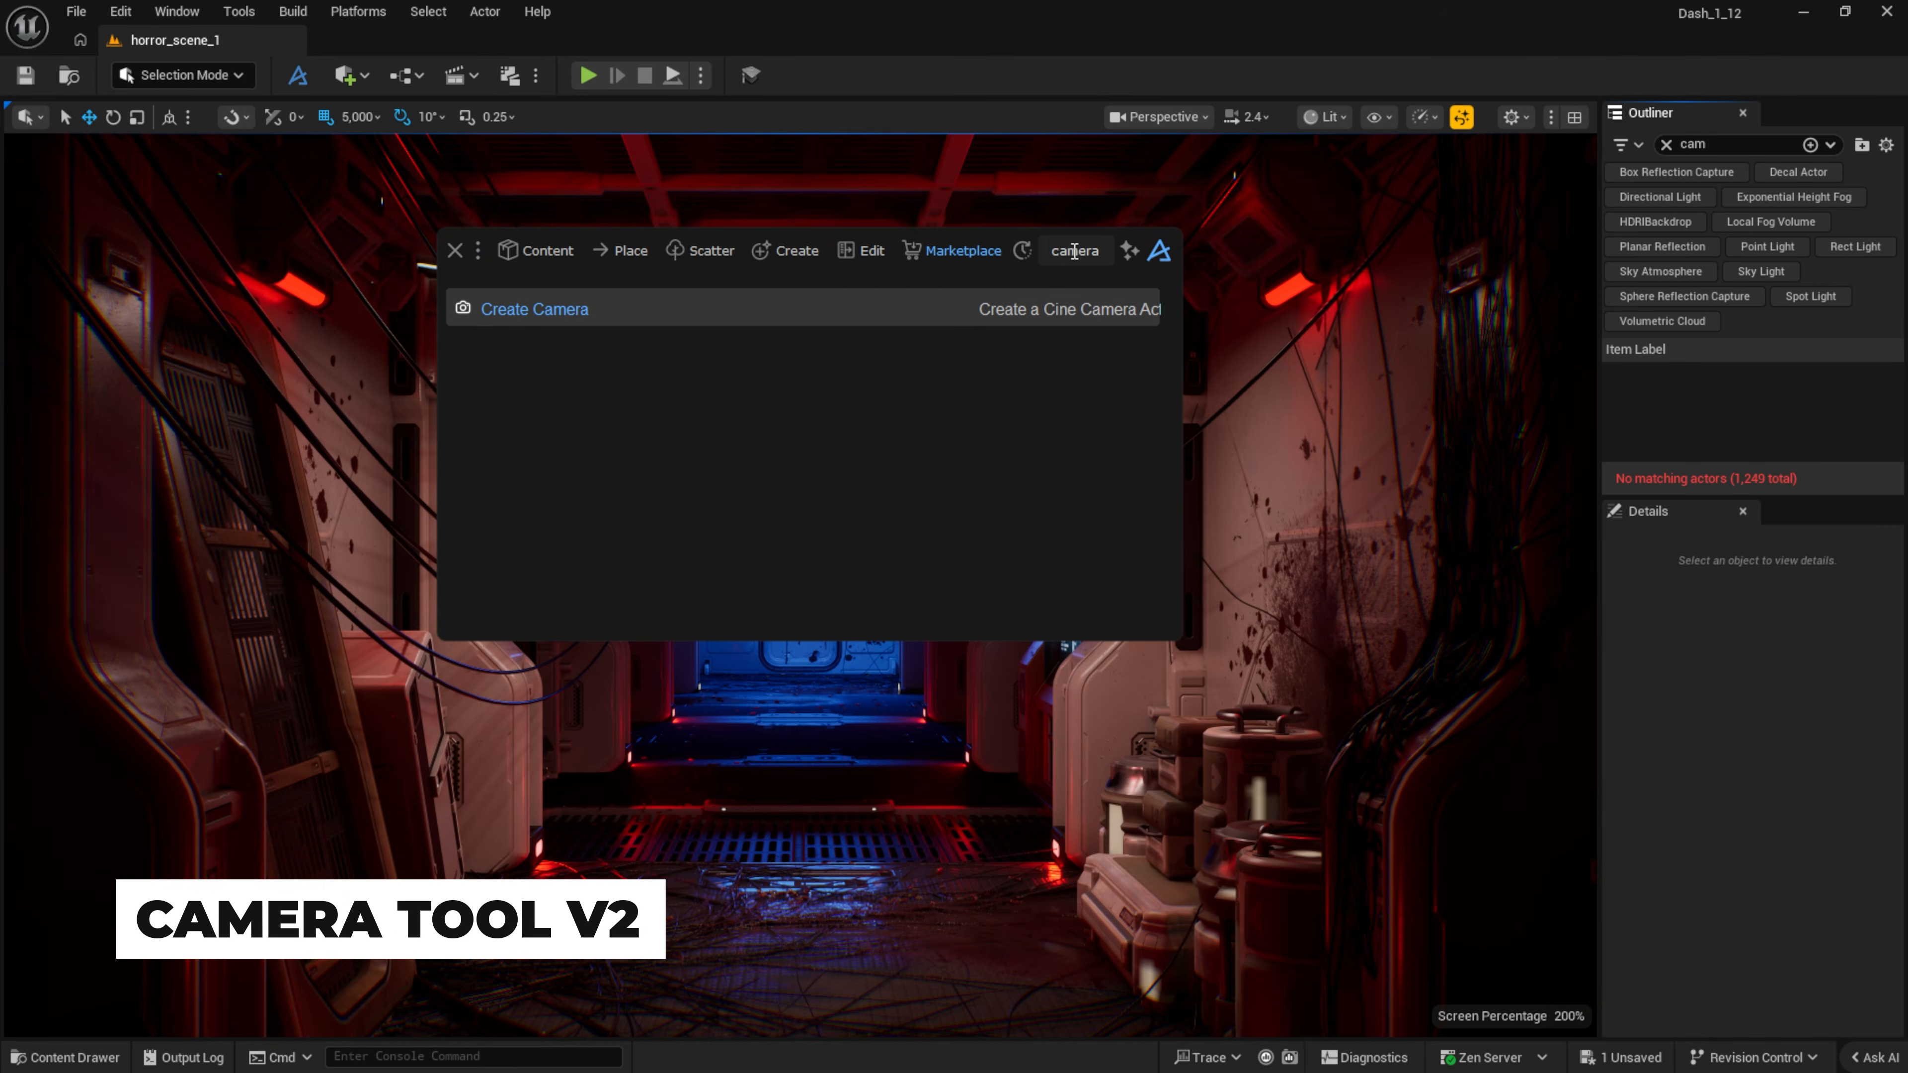
pyautogui.click(810, 305)
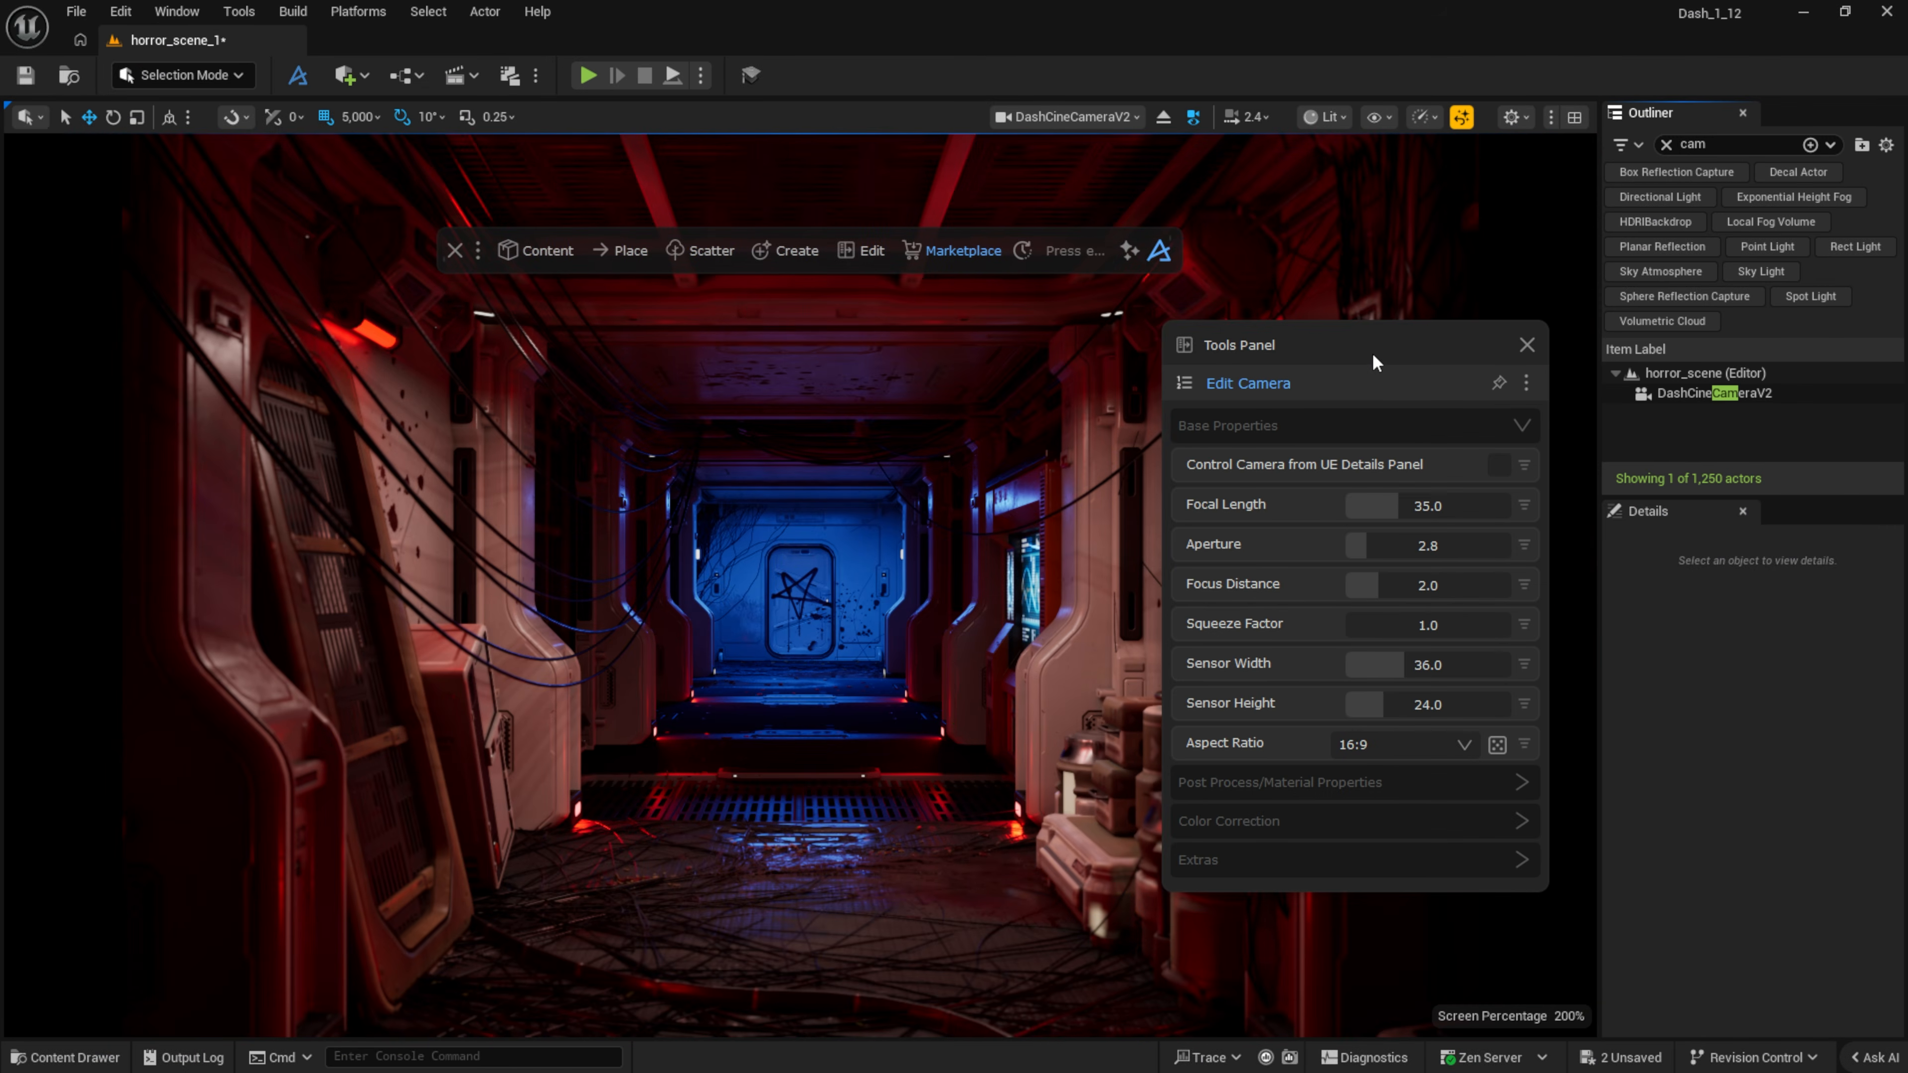
pyautogui.moveTo(1377, 343); pyautogui.dragTo(1382, 343)
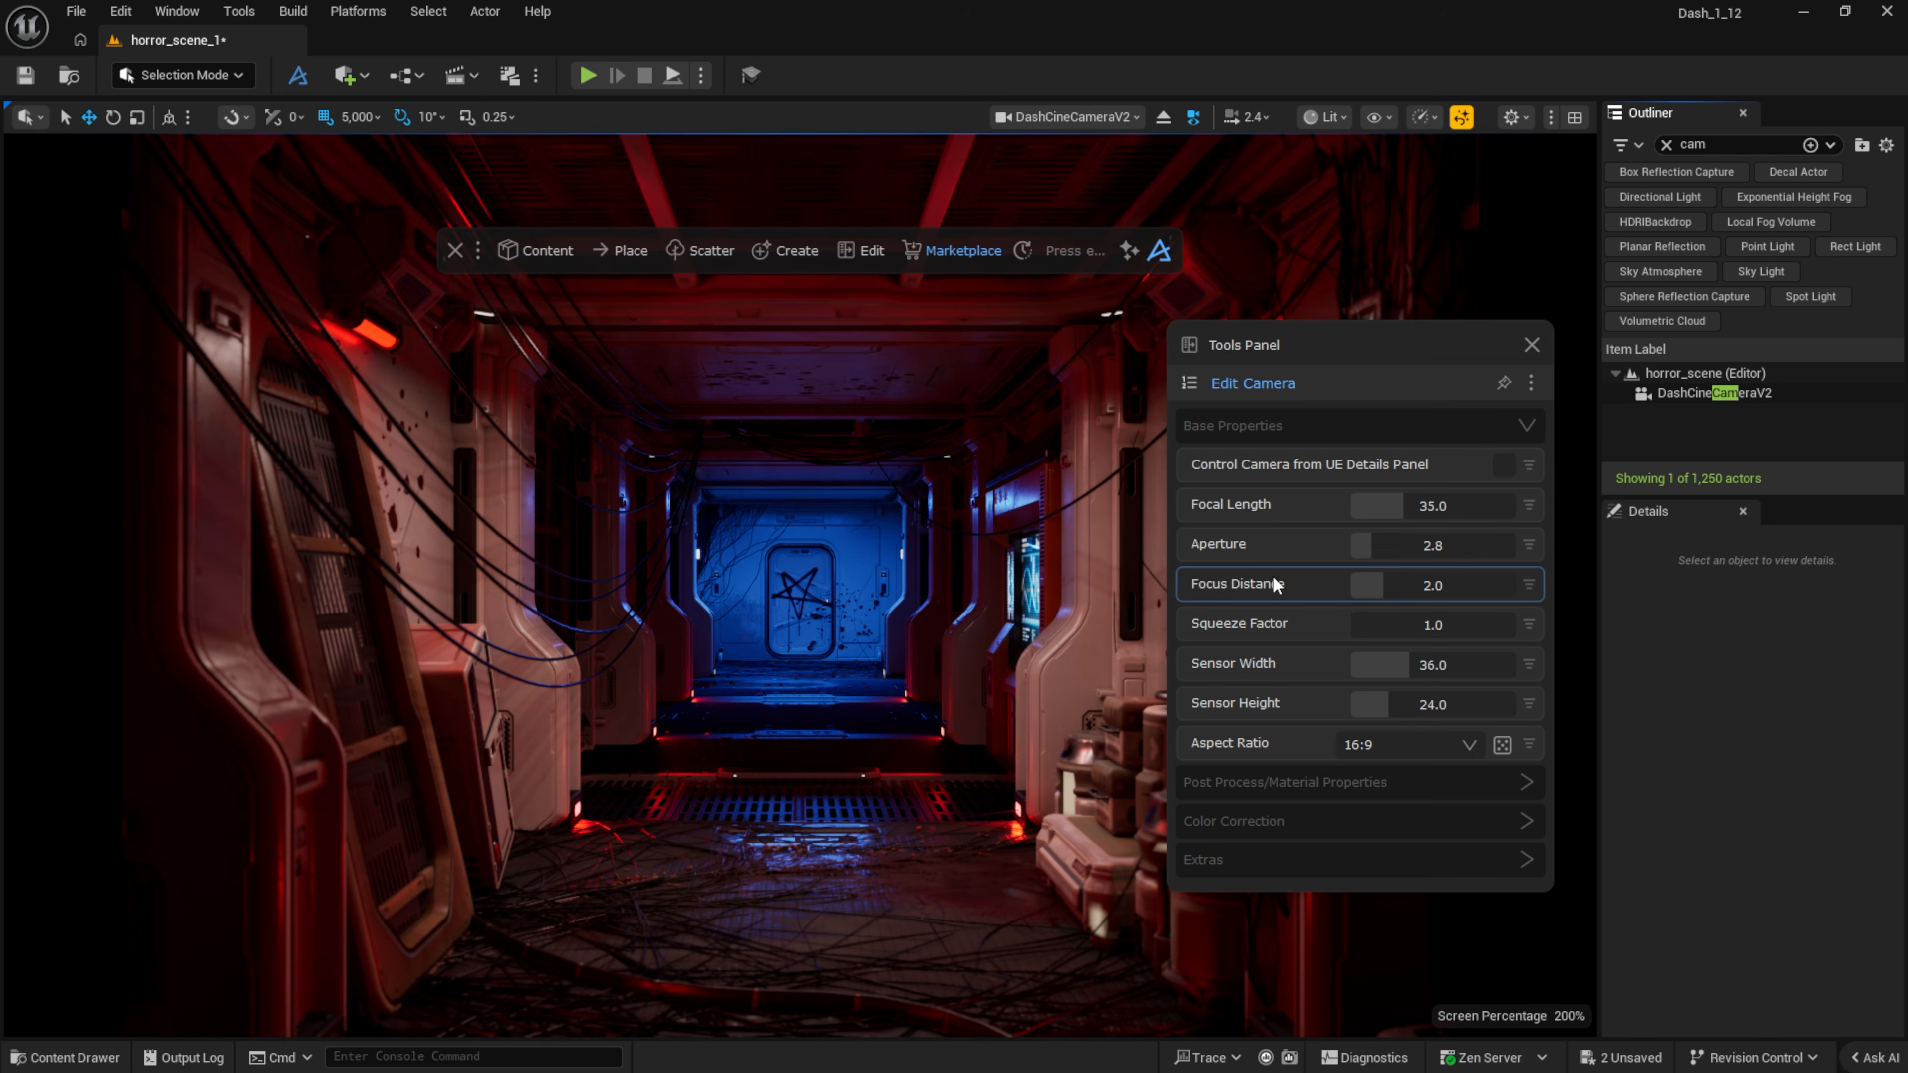
pyautogui.moveTo(1405, 498)
pyautogui.mouseDown()
pyautogui.moveTo(1429, 497)
pyautogui.moveTo(1385, 501)
pyautogui.moveTo(1404, 498)
pyautogui.mouseUp()
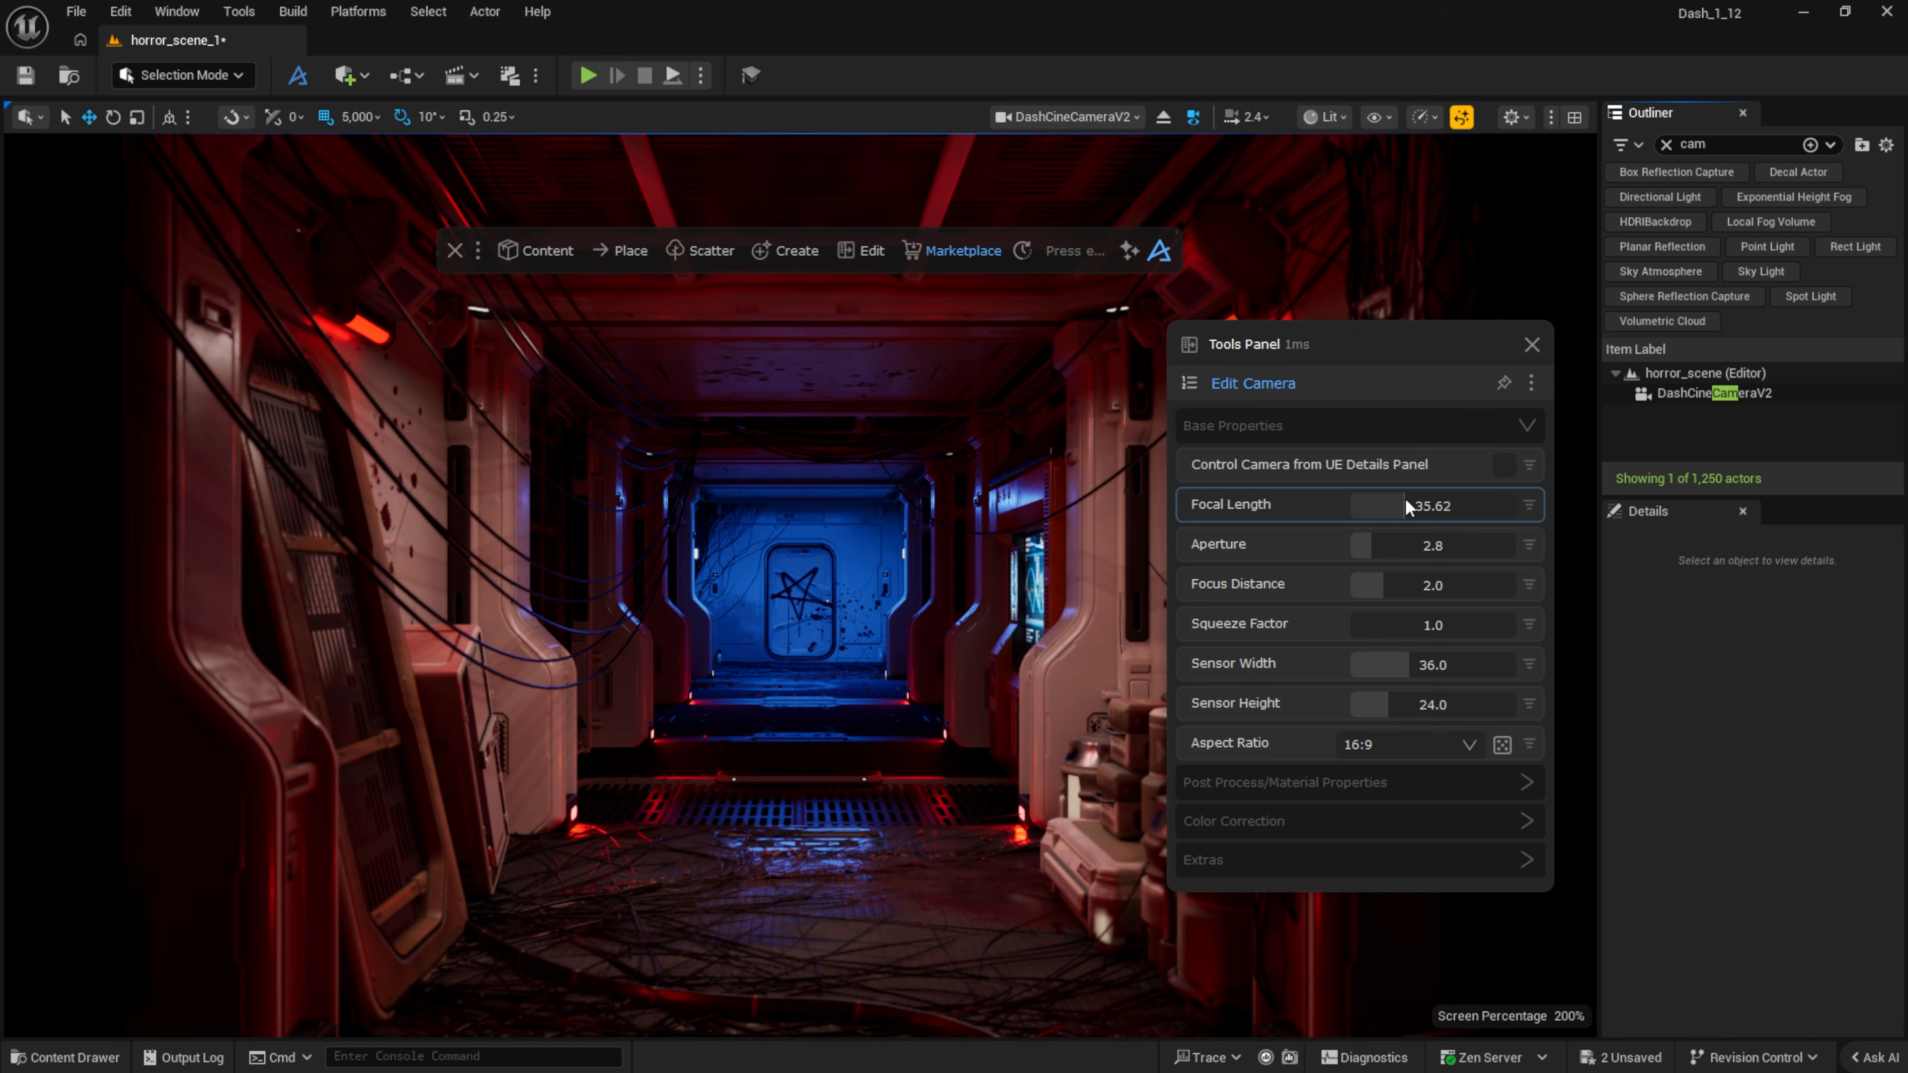
pyautogui.click(1696, 394)
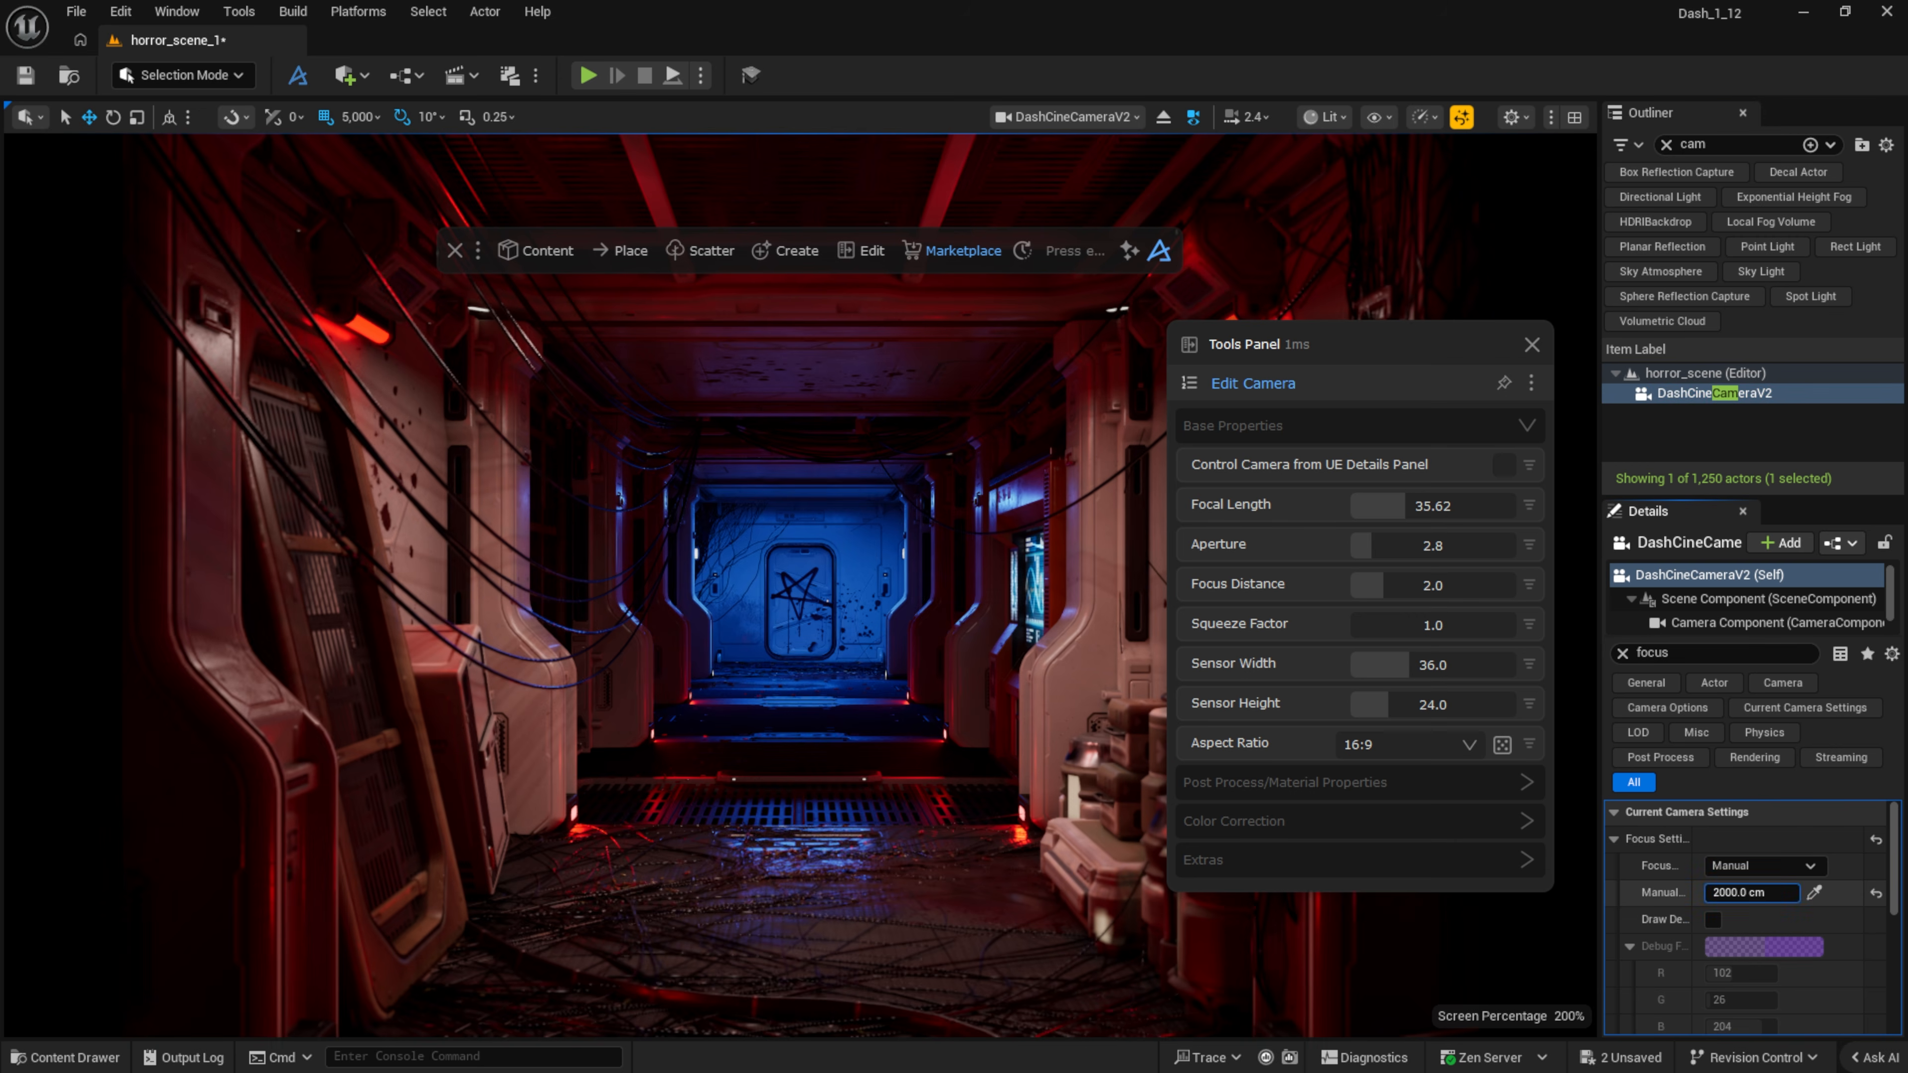
pyautogui.moveTo(1411, 585)
pyautogui.mouseDown()
pyautogui.moveTo(1485, 581)
pyautogui.moveTo(1347, 594)
pyautogui.moveTo(1378, 585)
pyautogui.mouseUp()
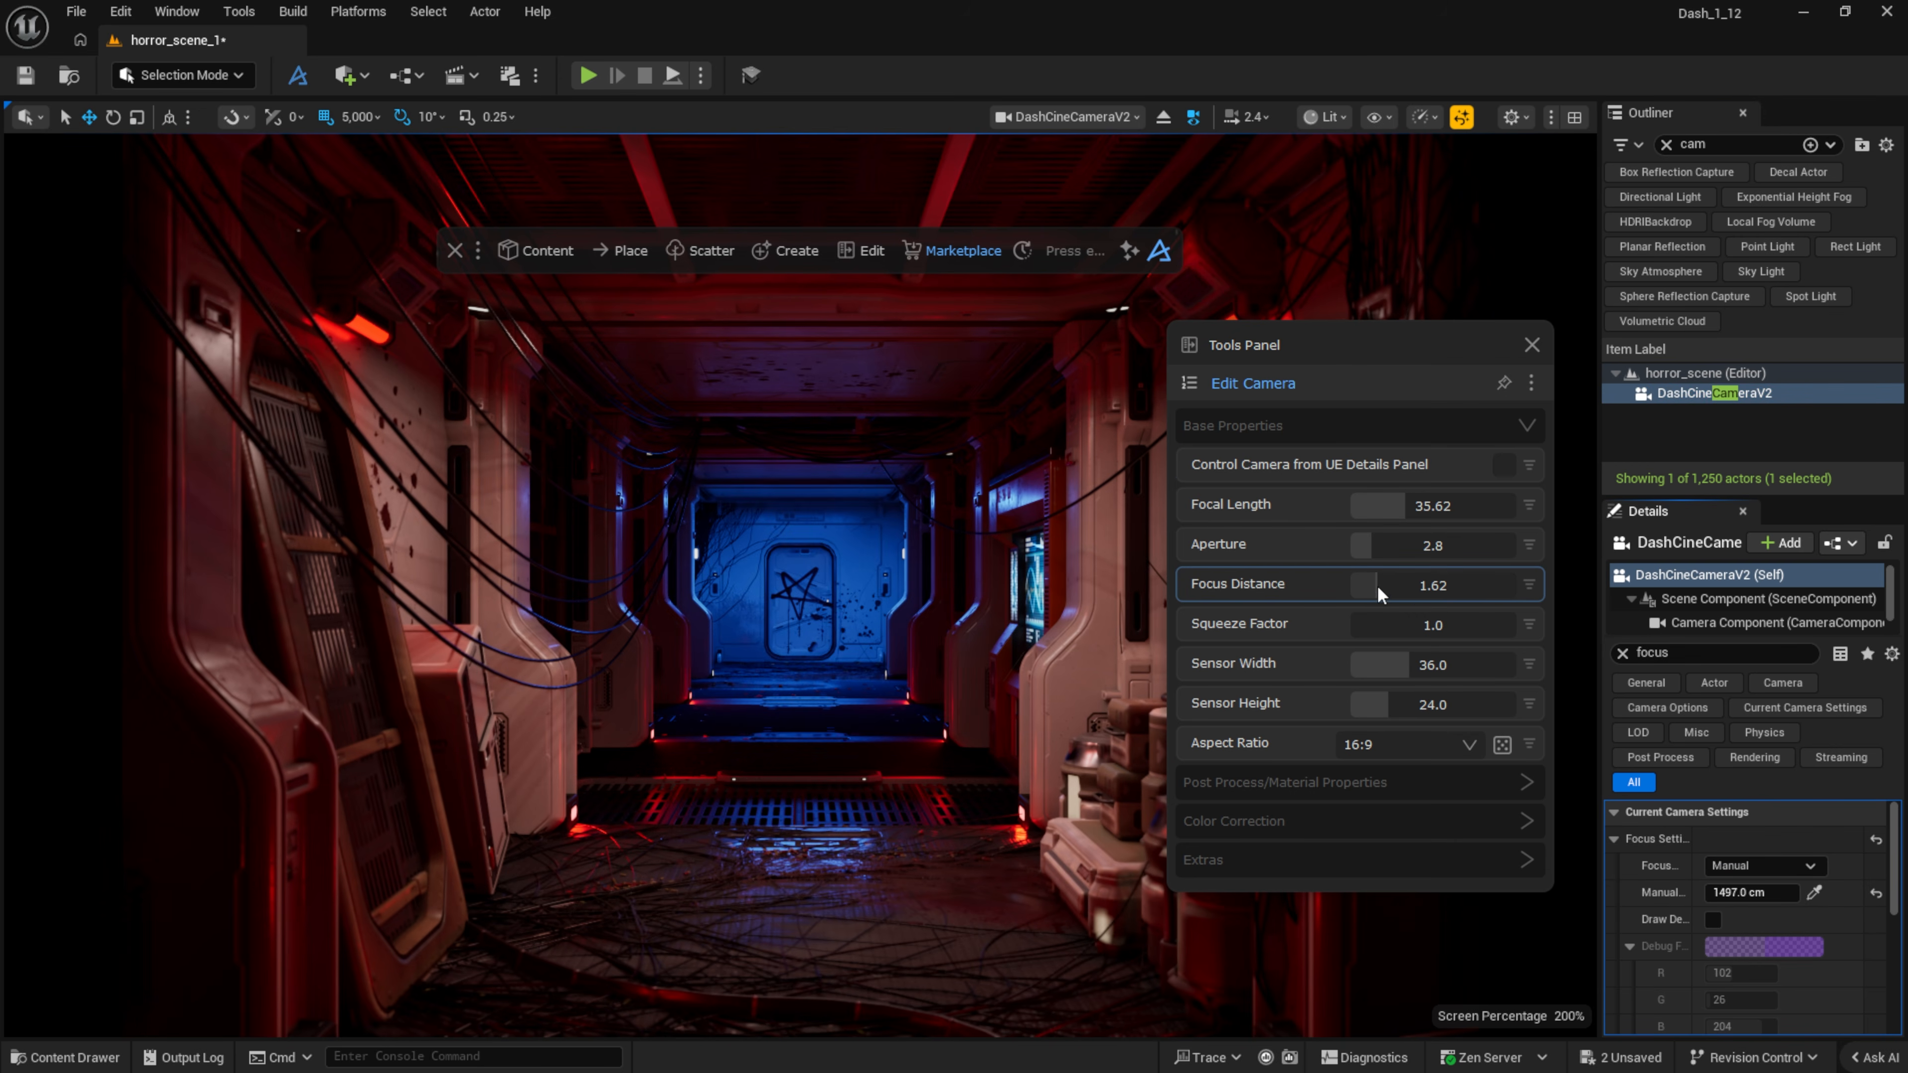
# Step: Test focus with Control Camera and the Draw Debug focus plane, then switch both off
pyautogui.click(1503, 465)
pyautogui.moveTo(1746, 893)
pyautogui.mouseDown()
pyautogui.moveTo(1709, 893)
pyautogui.moveTo(1781, 890)
pyautogui.mouseUp()
pyautogui.click(1713, 921)
pyautogui.click(1713, 920)
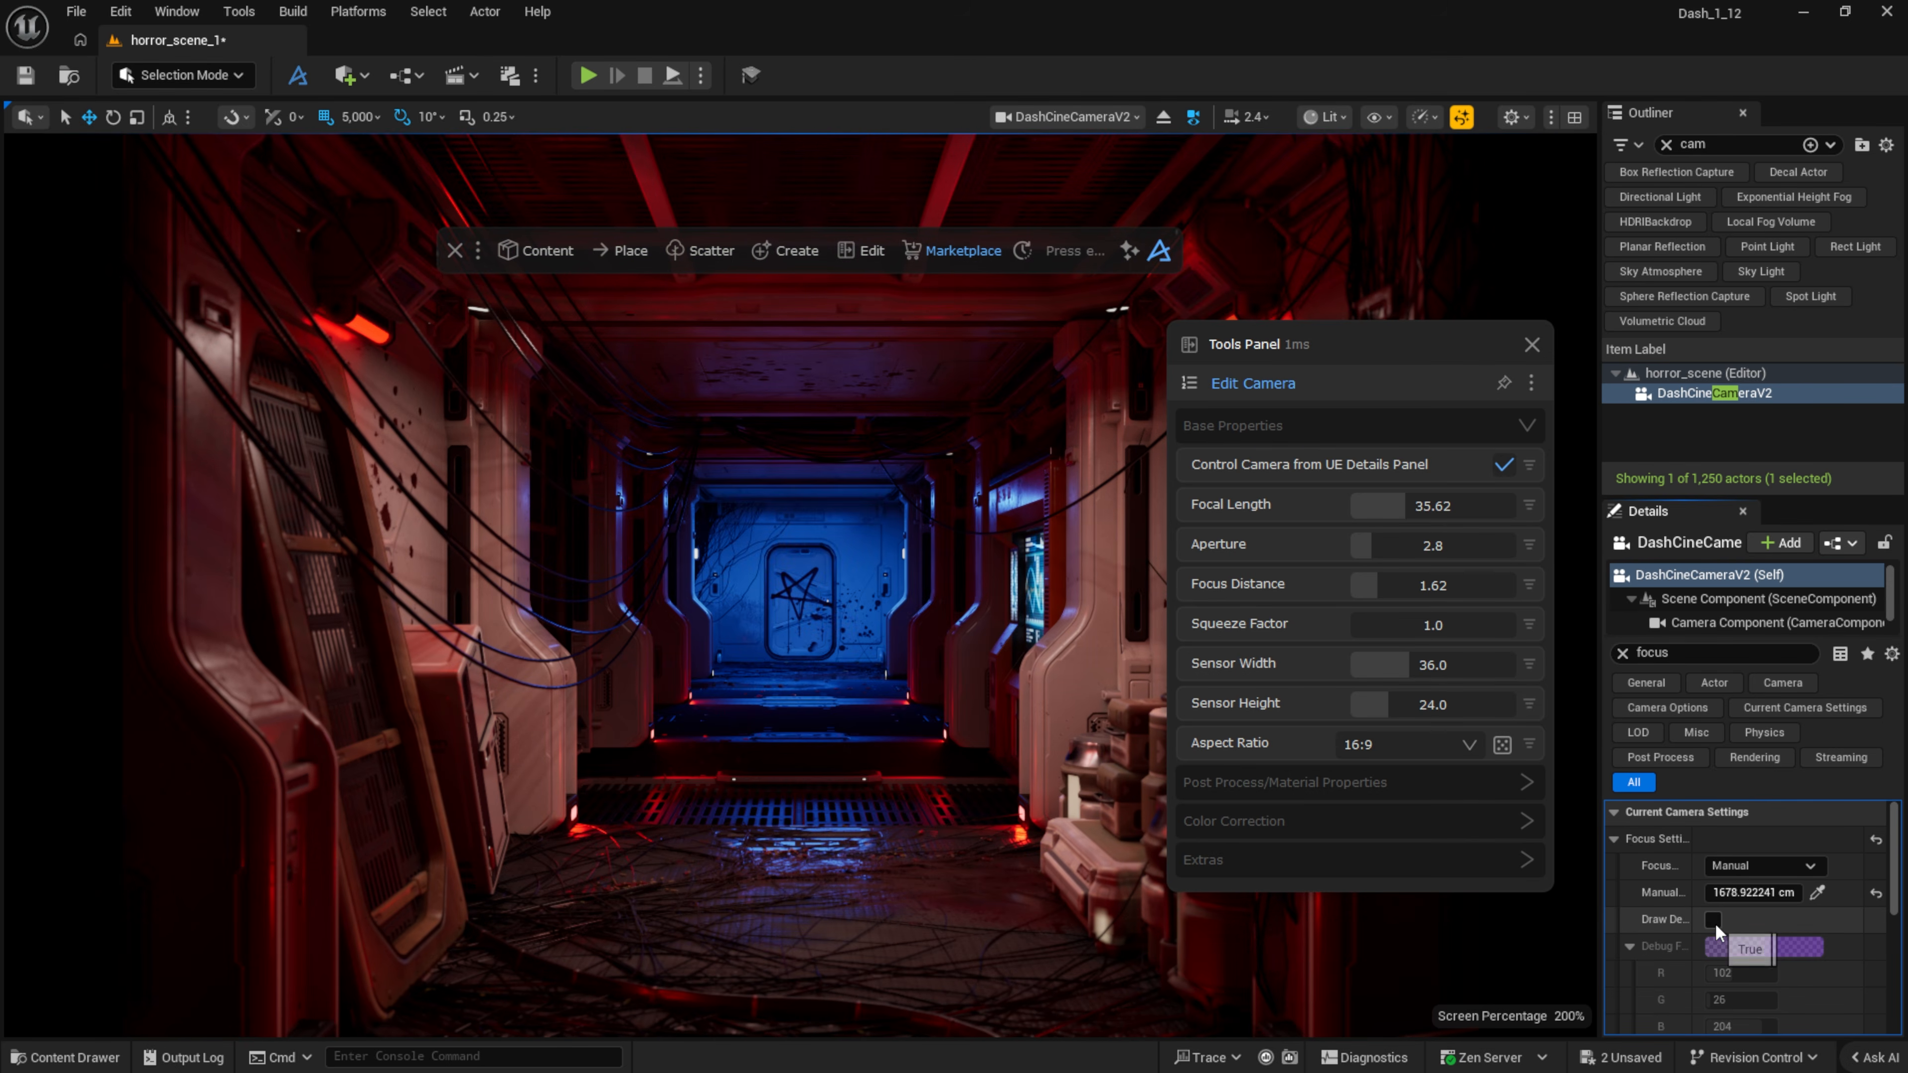
pyautogui.click(1503, 465)
# Step: Set the camera's Aspect Ratio to 2.35:1
pyautogui.click(1445, 746)
pyautogui.scroll(-3, 1401, 862)
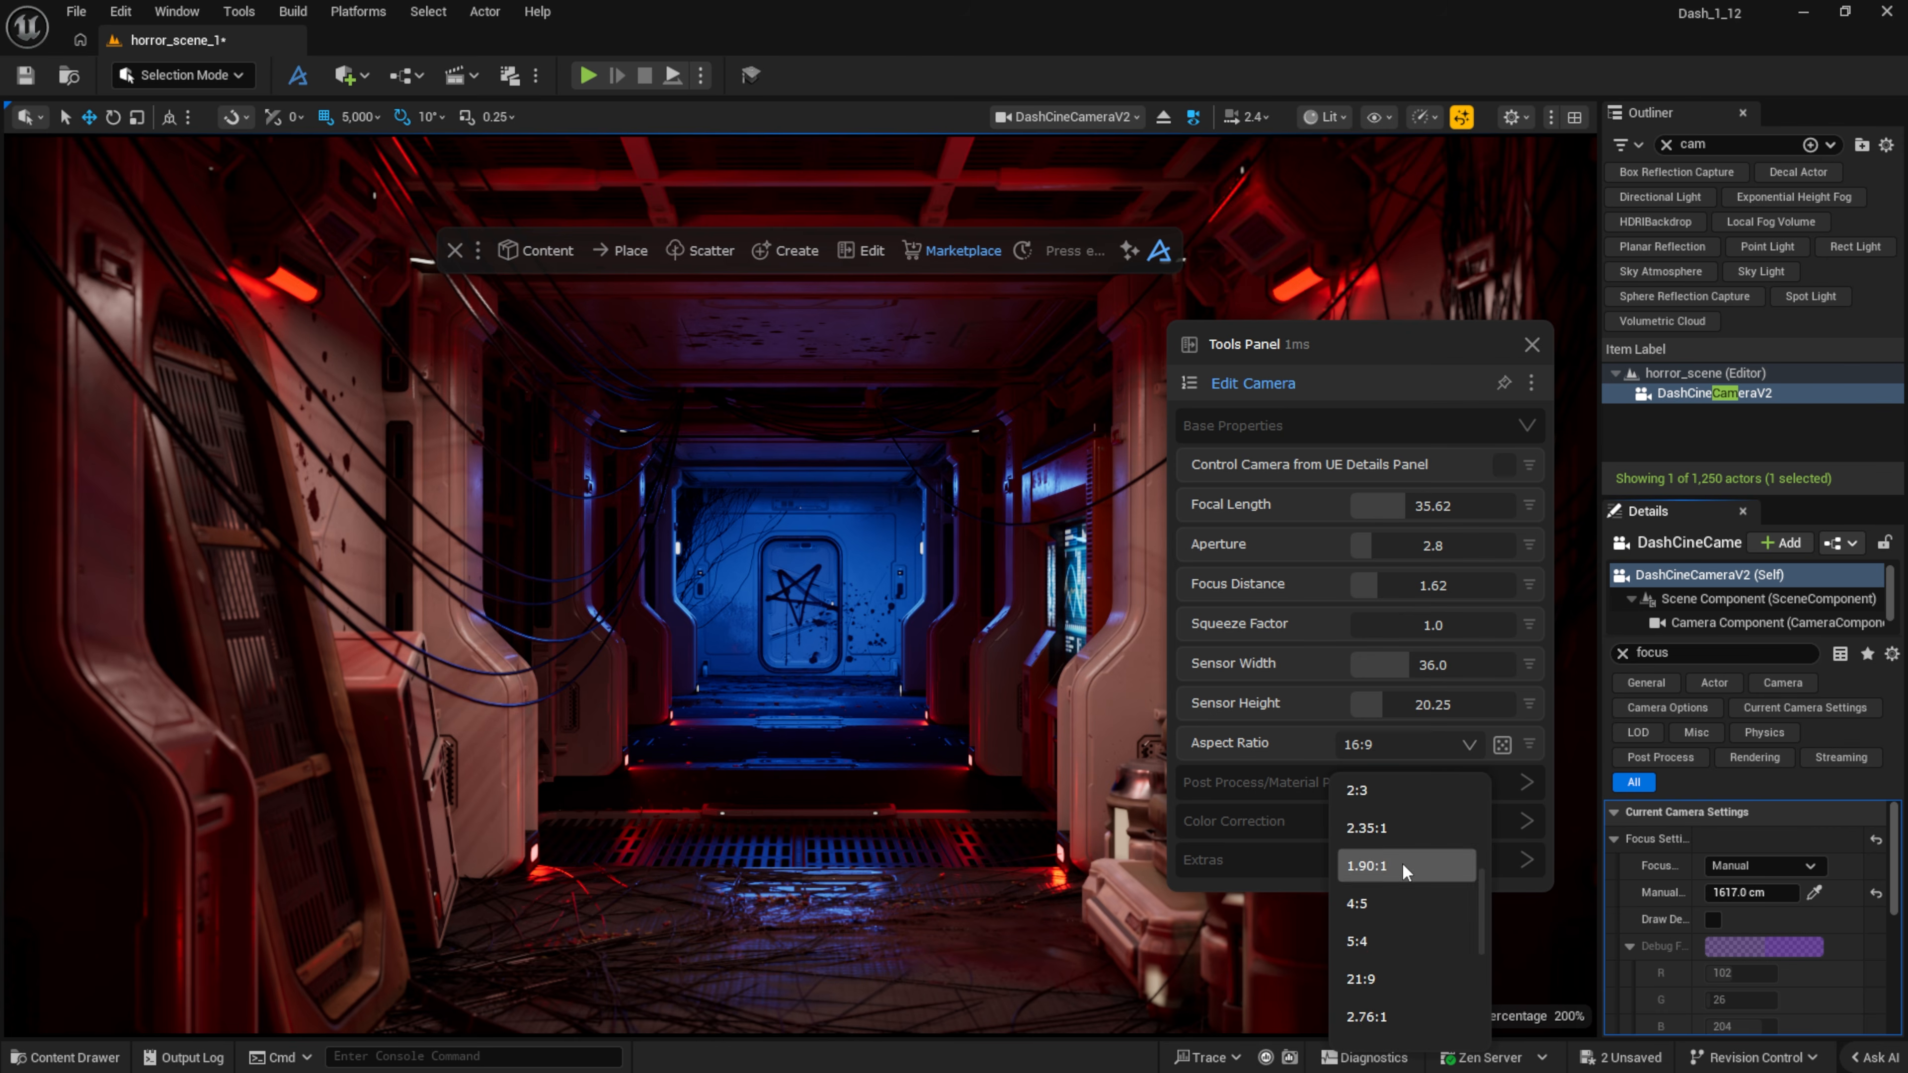
pyautogui.click(1401, 862)
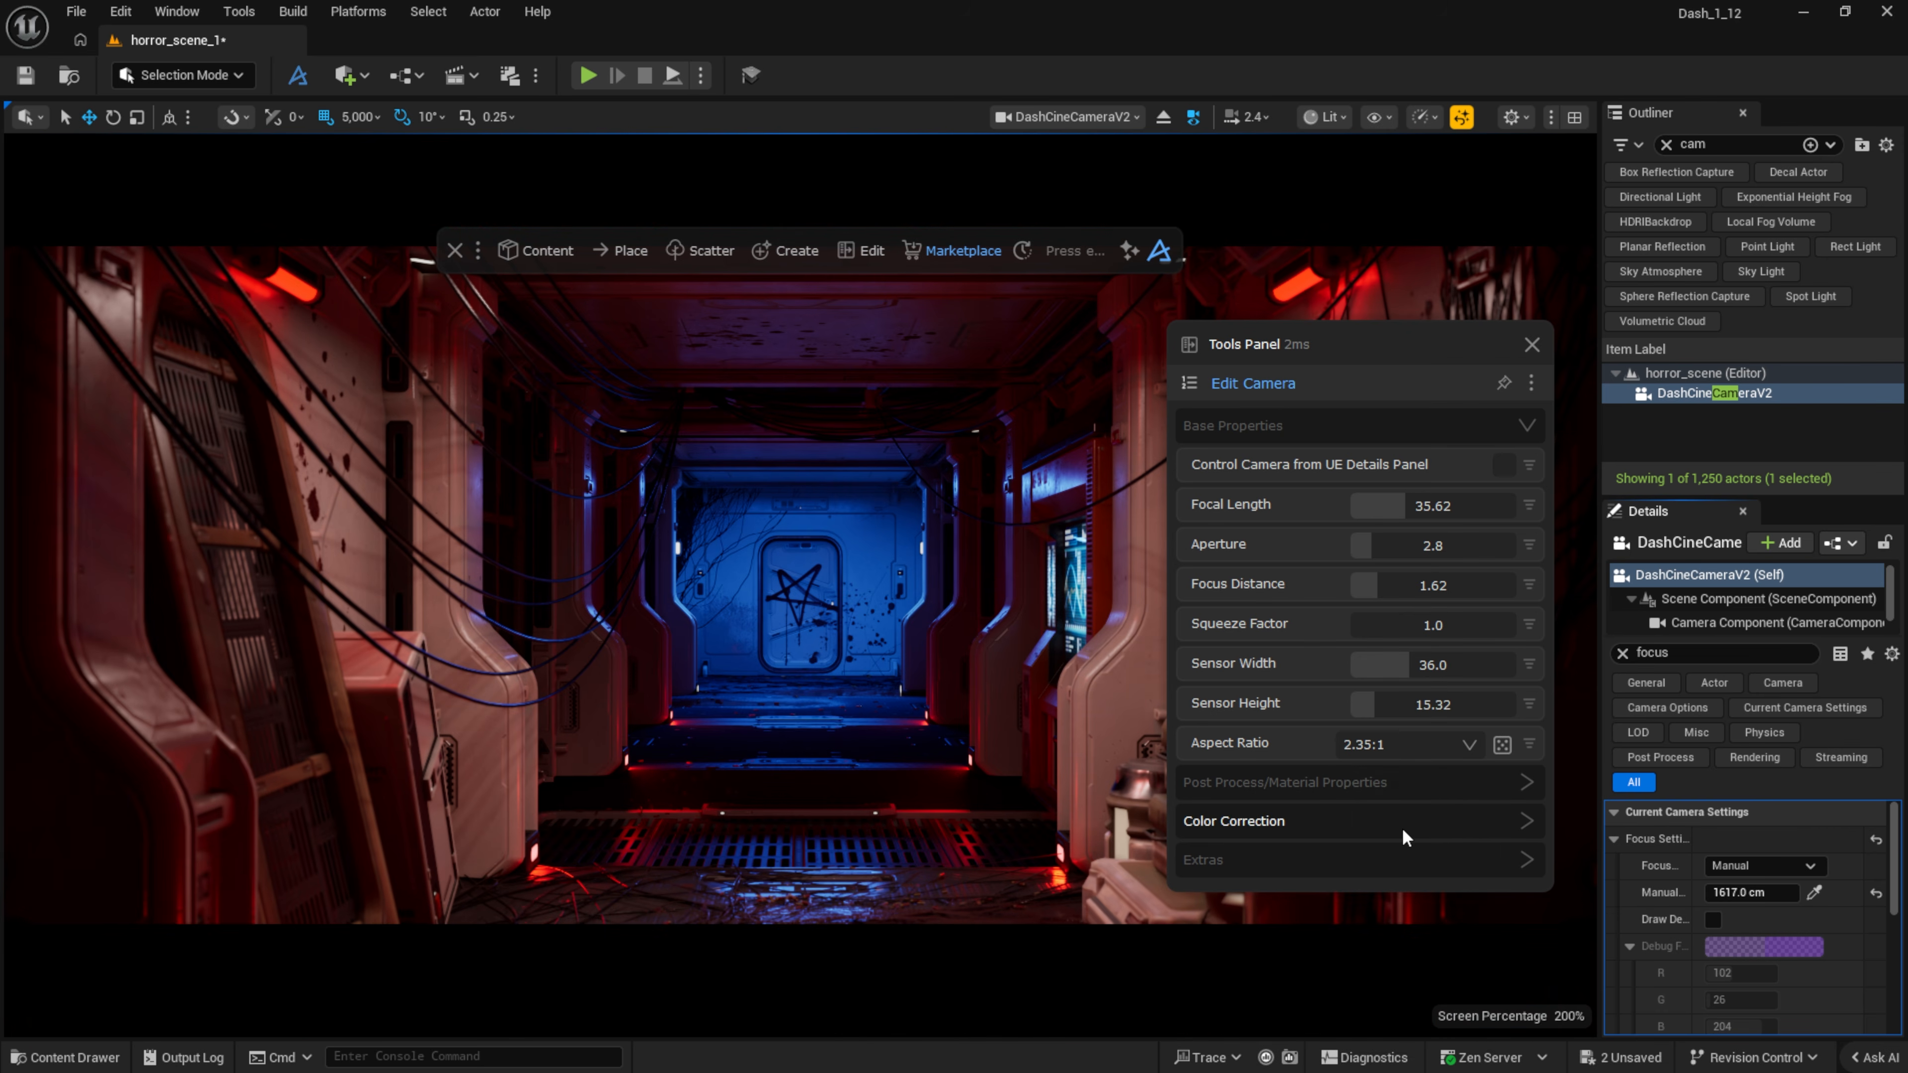
pyautogui.click(1301, 797)
# Step: Give the Dash camera slight lens distortion, the Extraction grading preset, bloom 3.48 and fringe 2.38
pyautogui.scroll(-3, 1321, 737)
pyautogui.click(1449, 564)
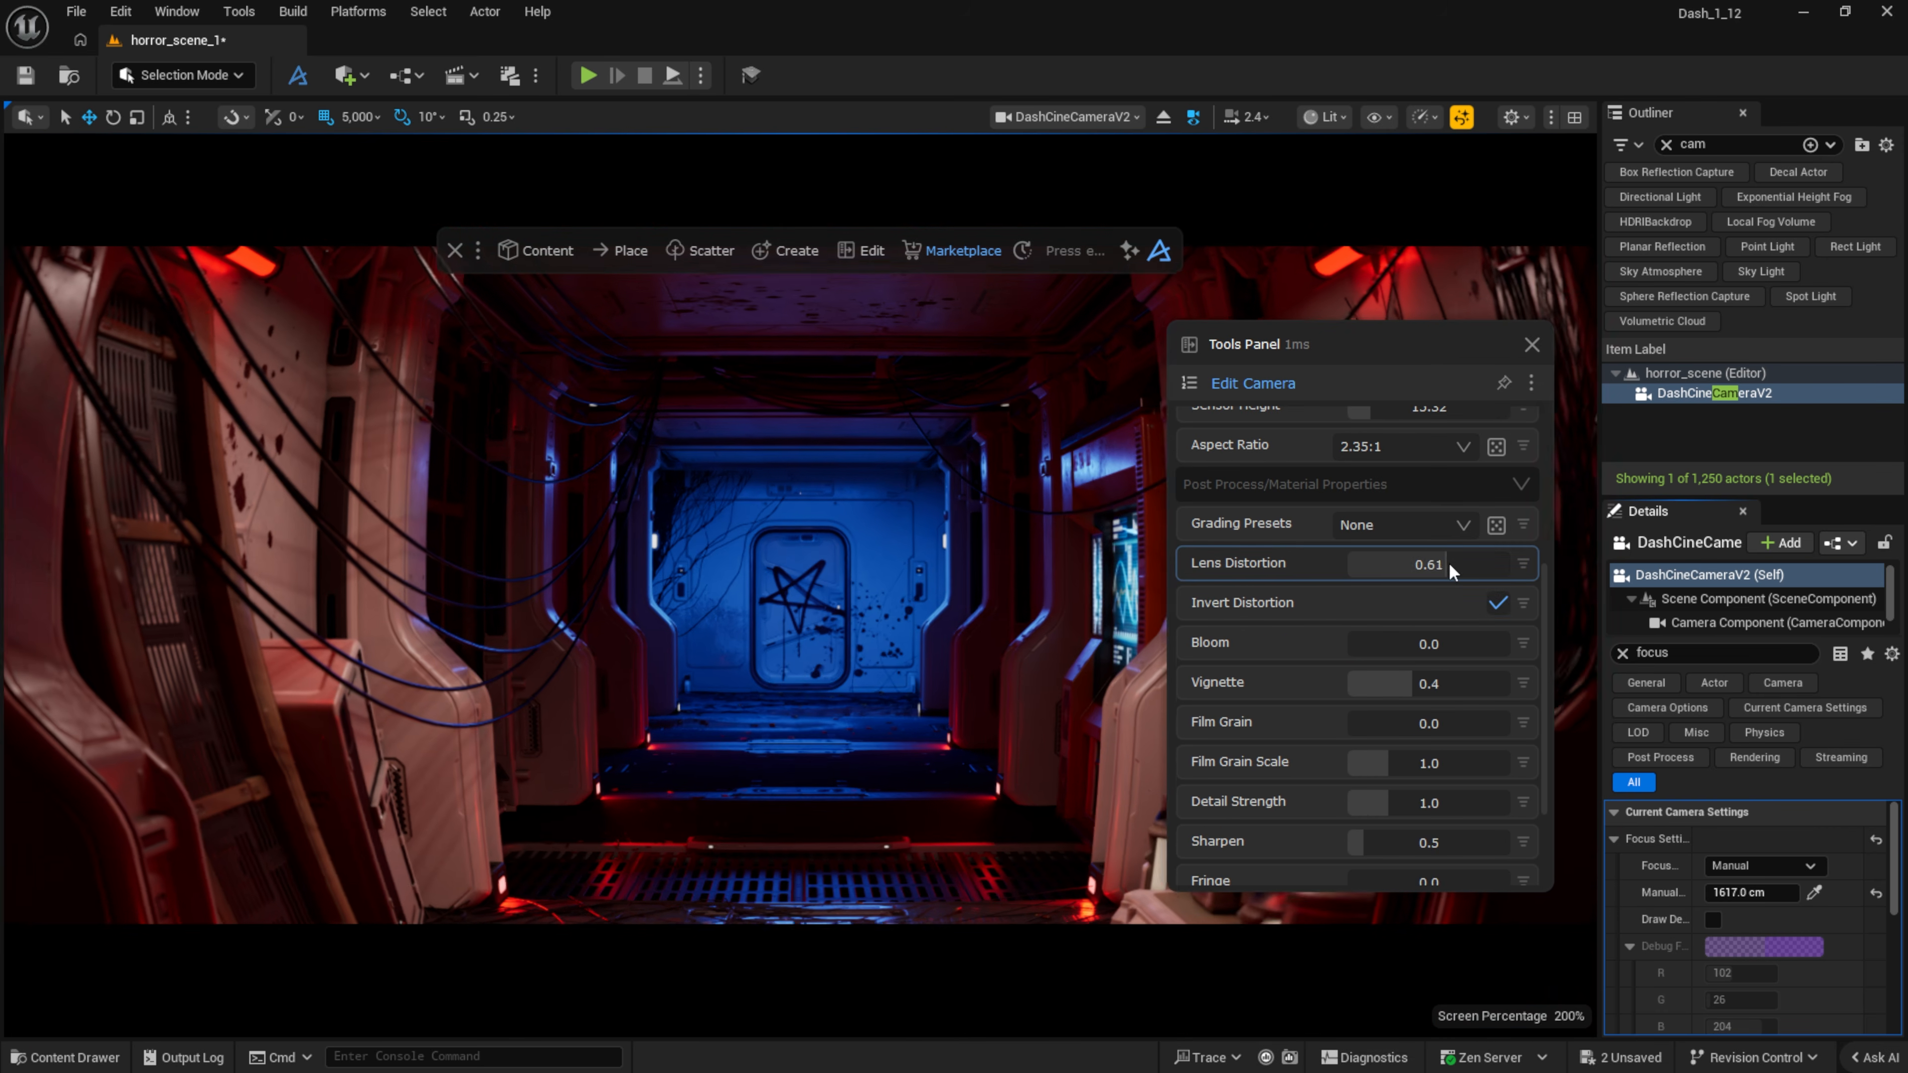
pyautogui.click(1441, 526)
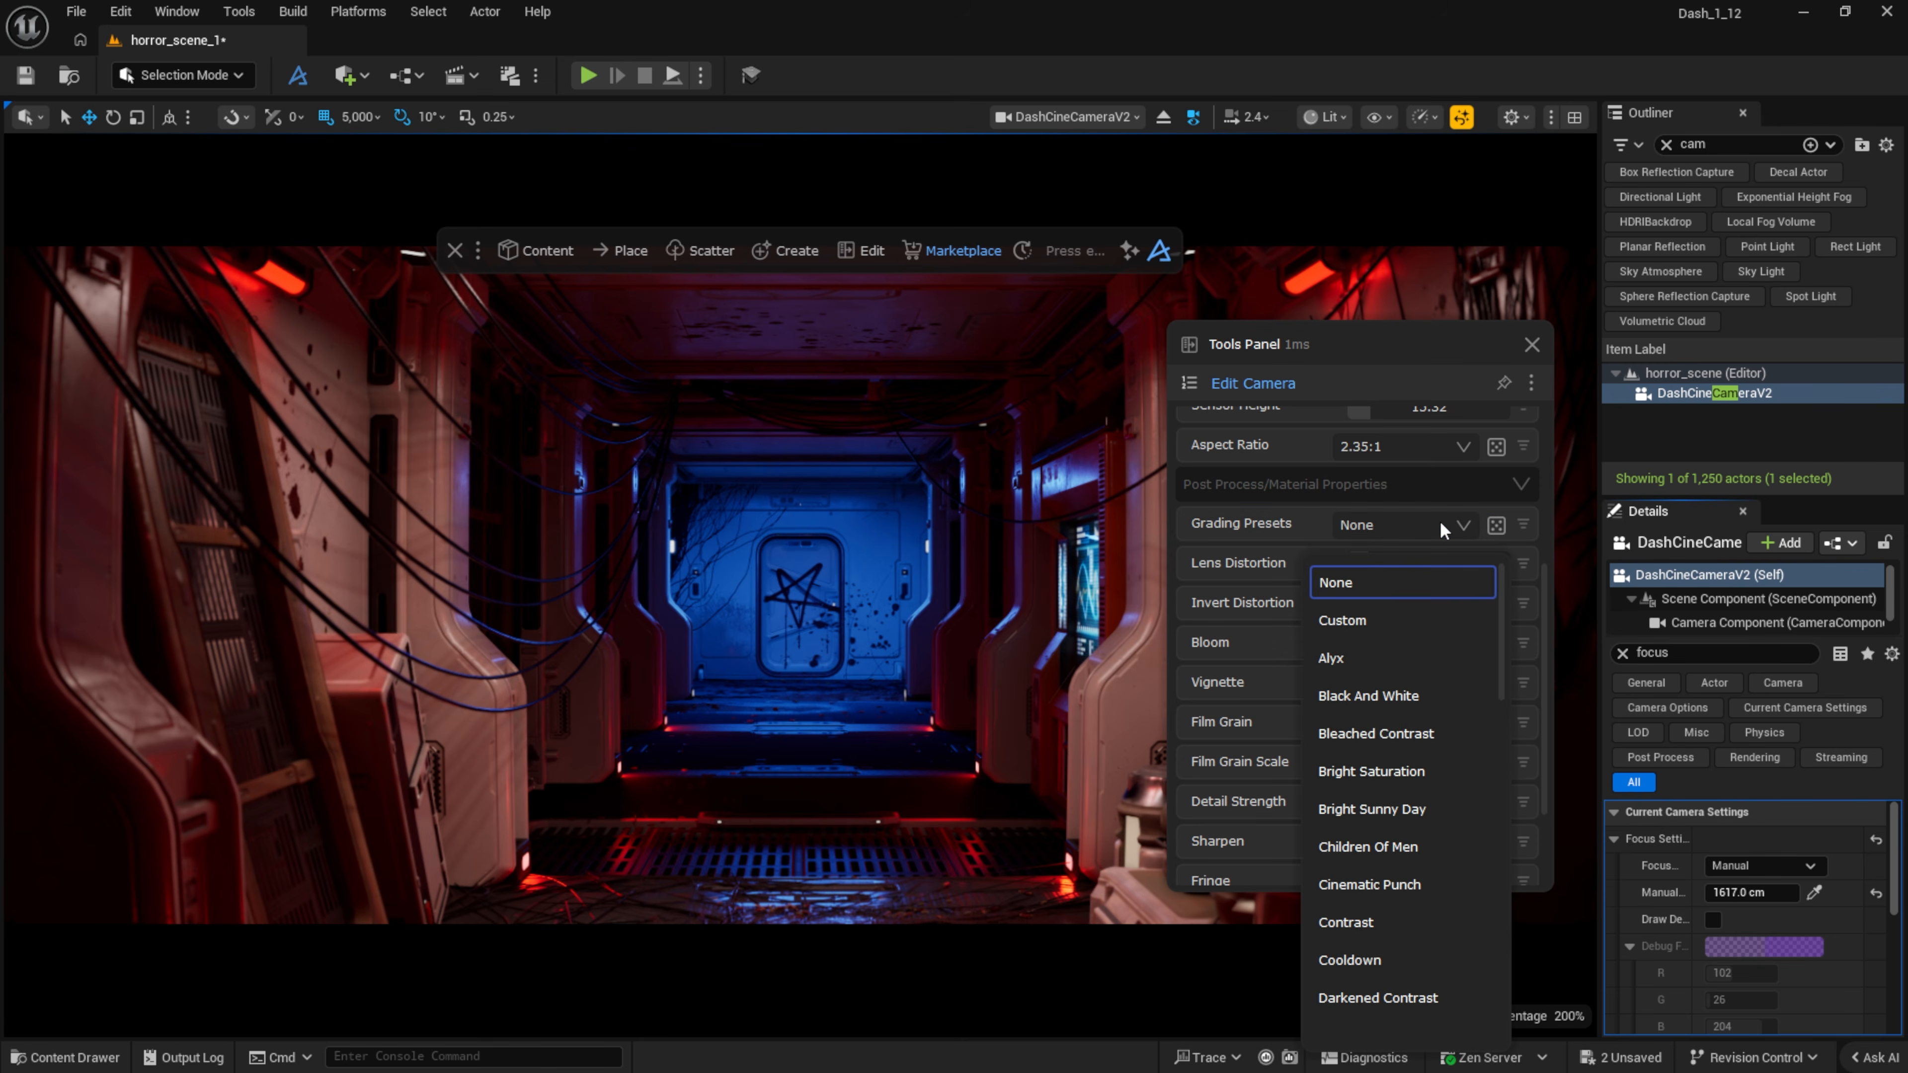
pyautogui.click(1497, 525)
pyautogui.click(1497, 525)
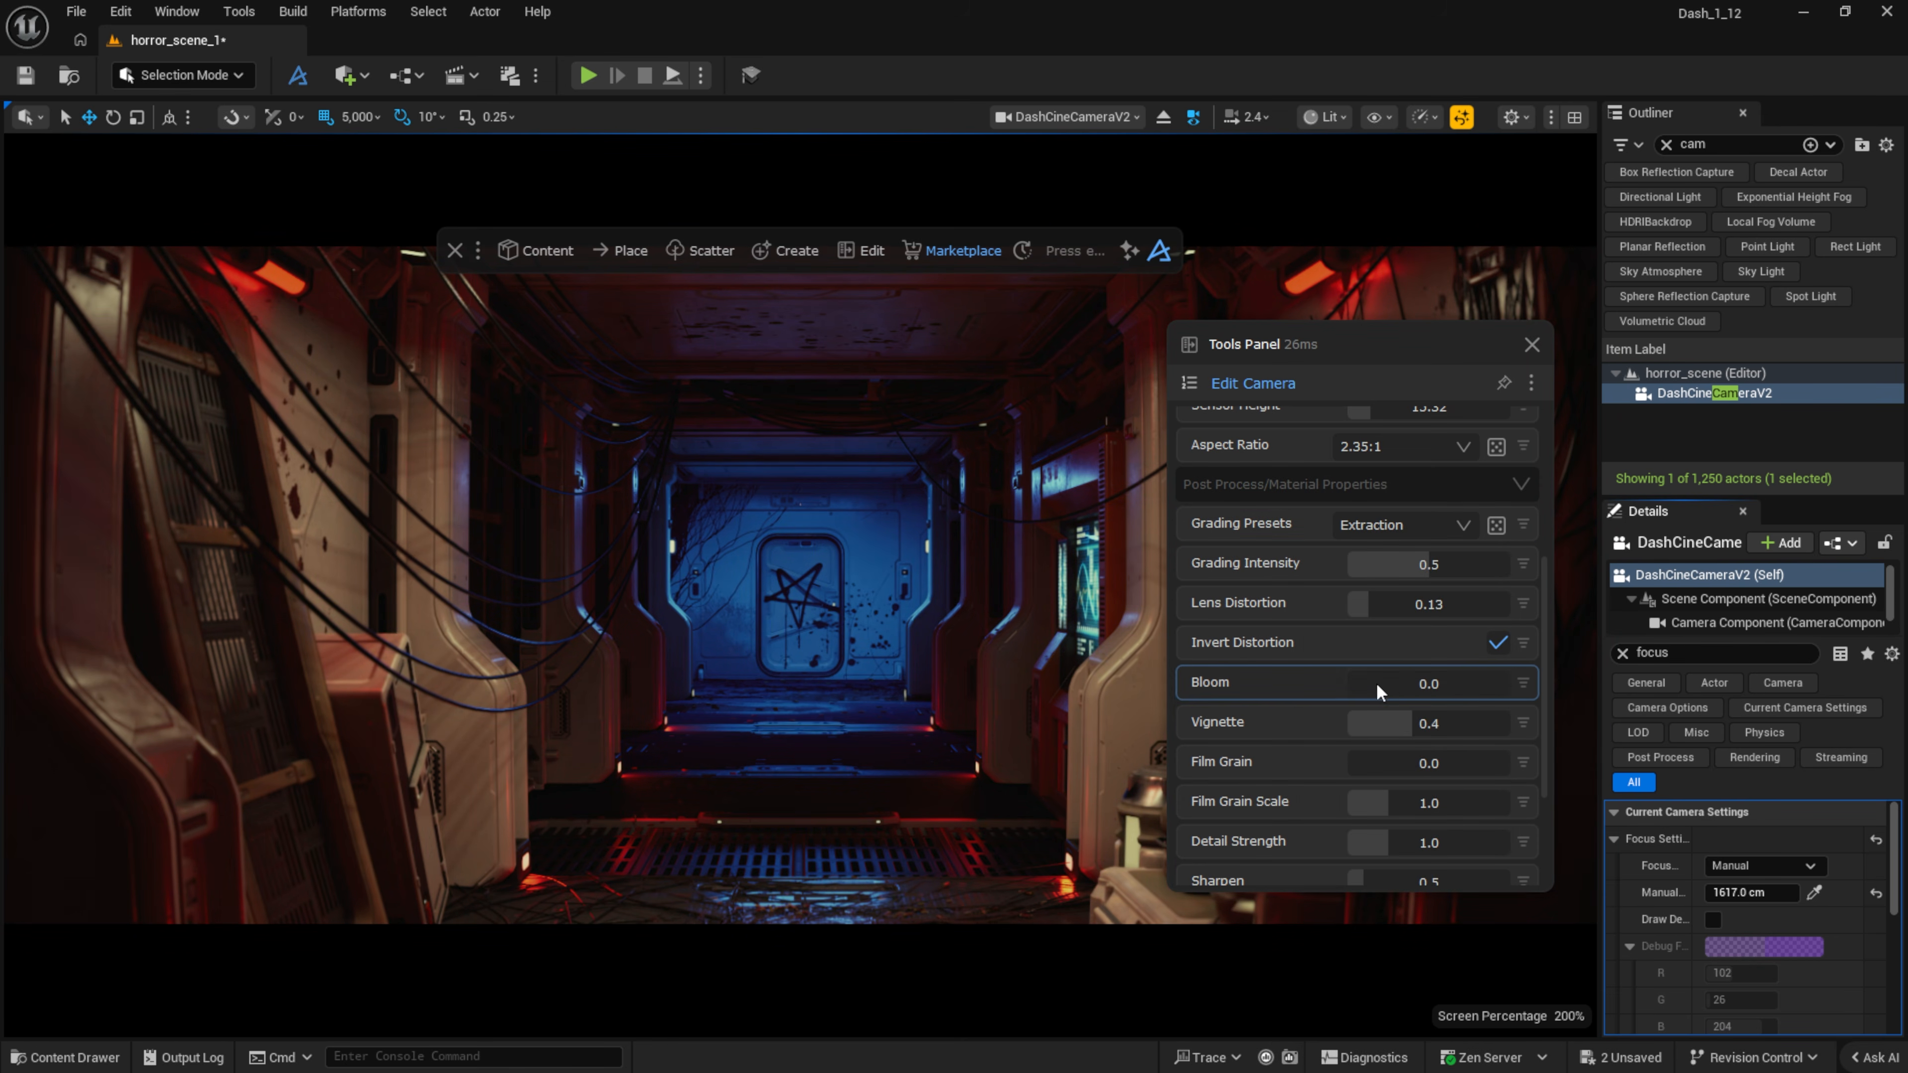
pyautogui.moveTo(1376, 683)
pyautogui.mouseDown()
pyautogui.moveTo(1437, 680)
pyautogui.moveTo(1403, 680)
pyautogui.mouseUp()
pyautogui.scroll(-2, 1403, 681)
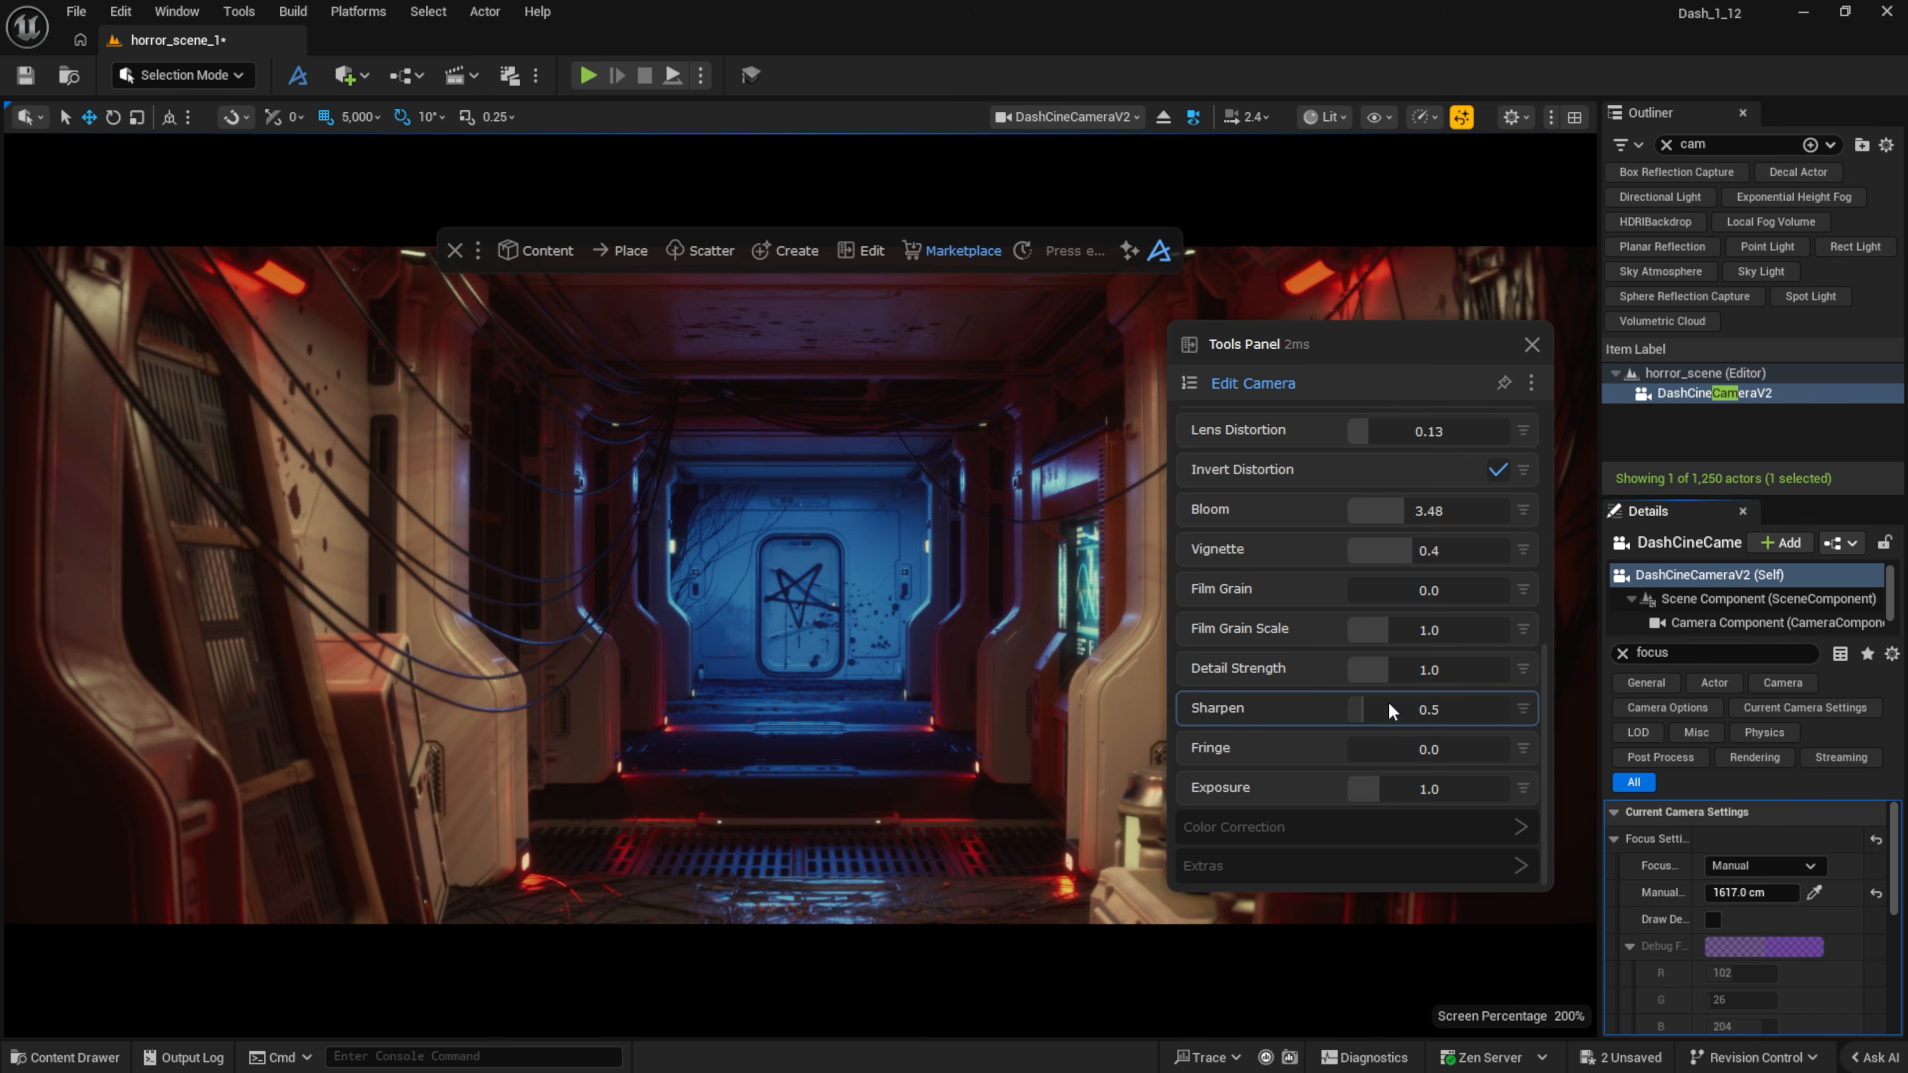
pyautogui.moveTo(1390, 749); pyautogui.dragTo(1427, 750)
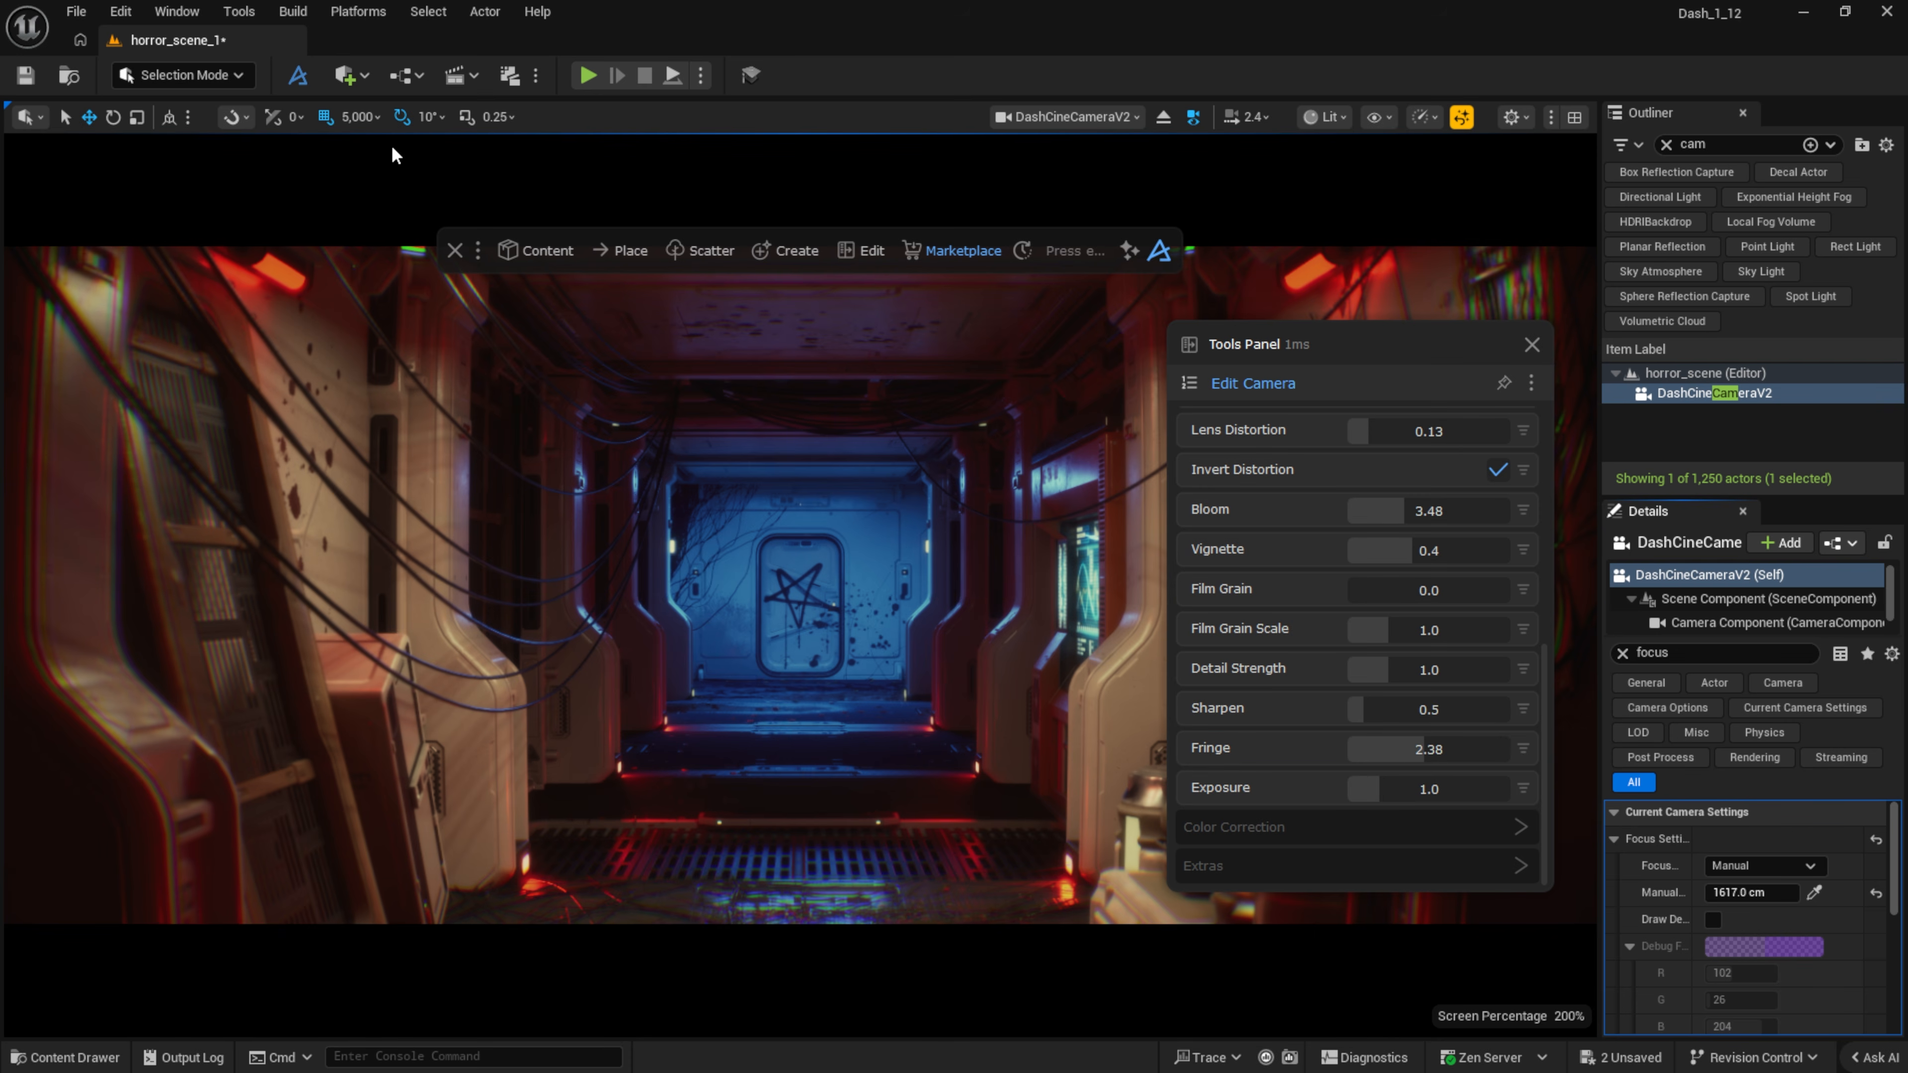
# Step: Create a new level sequence named demo and add the Dash cine camera to it
pyautogui.click(450, 75)
pyautogui.click(528, 128)
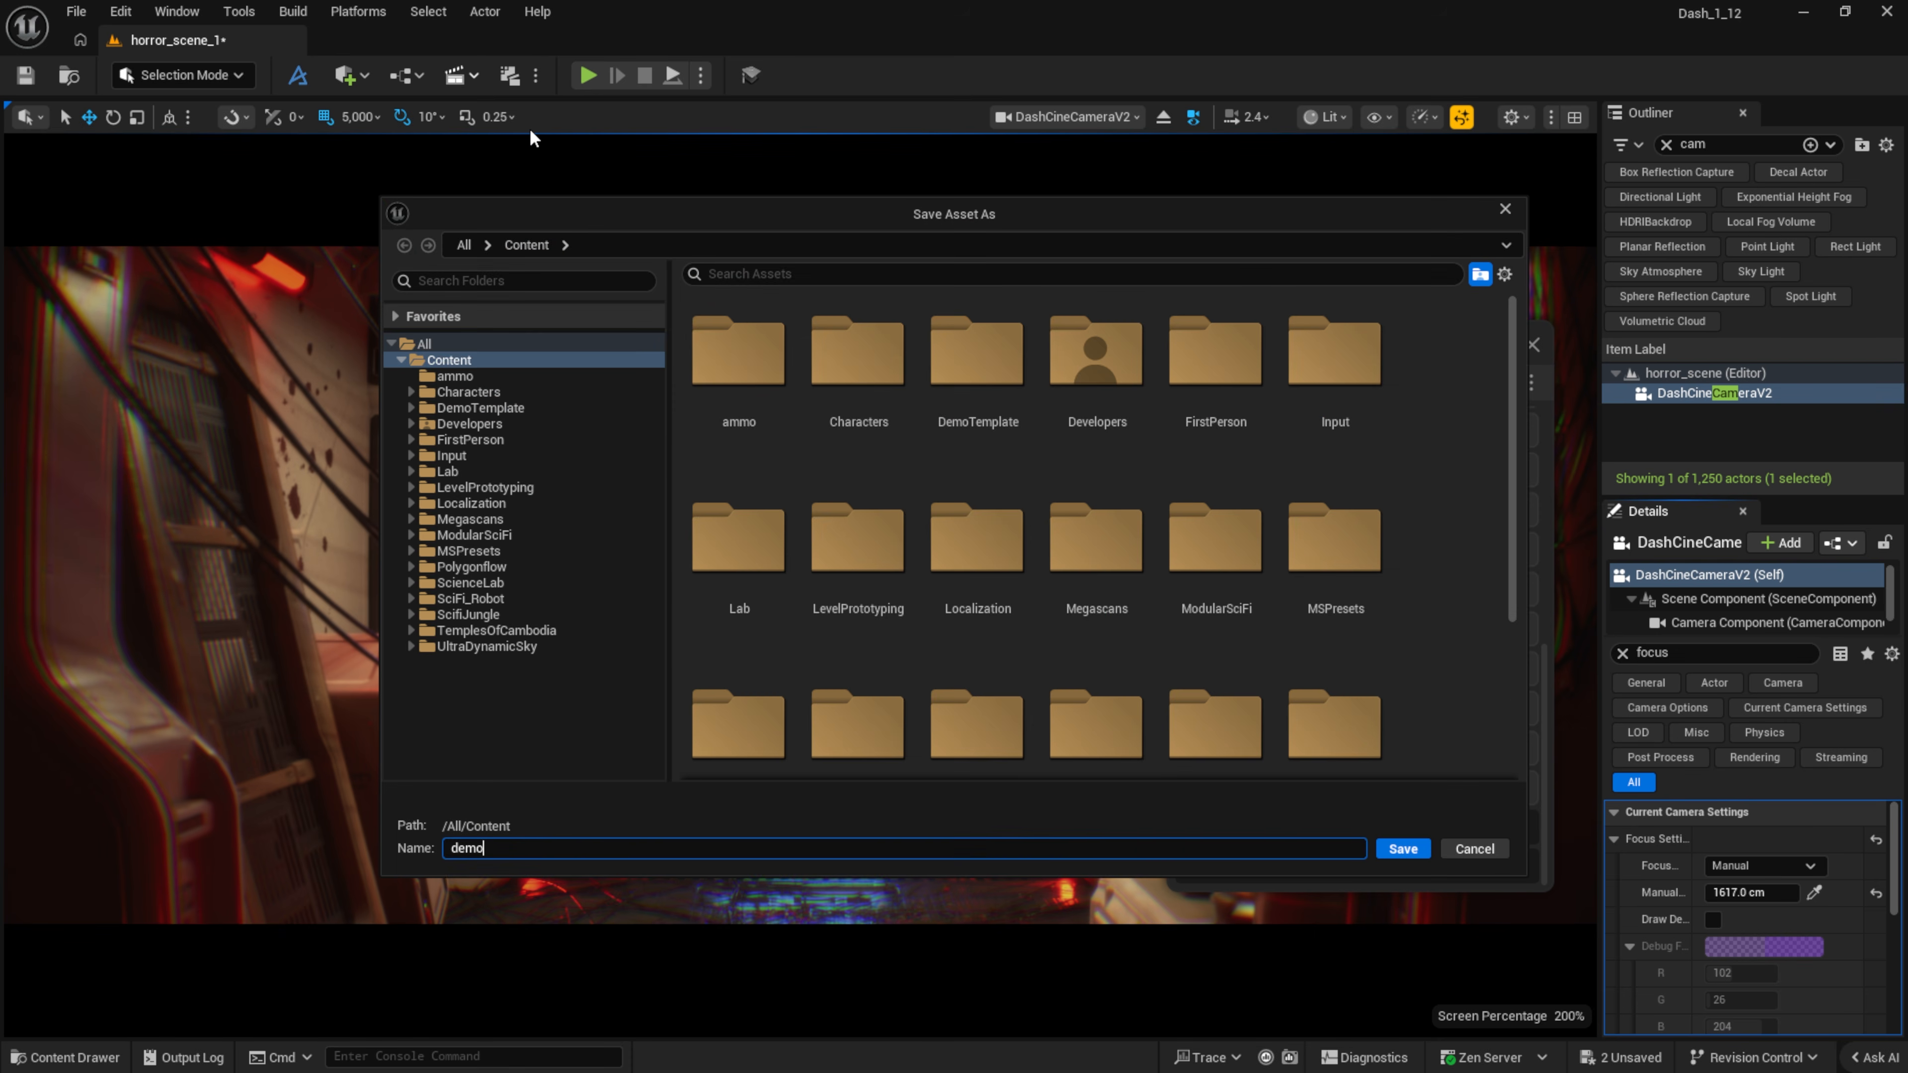
pyautogui.press('Return')
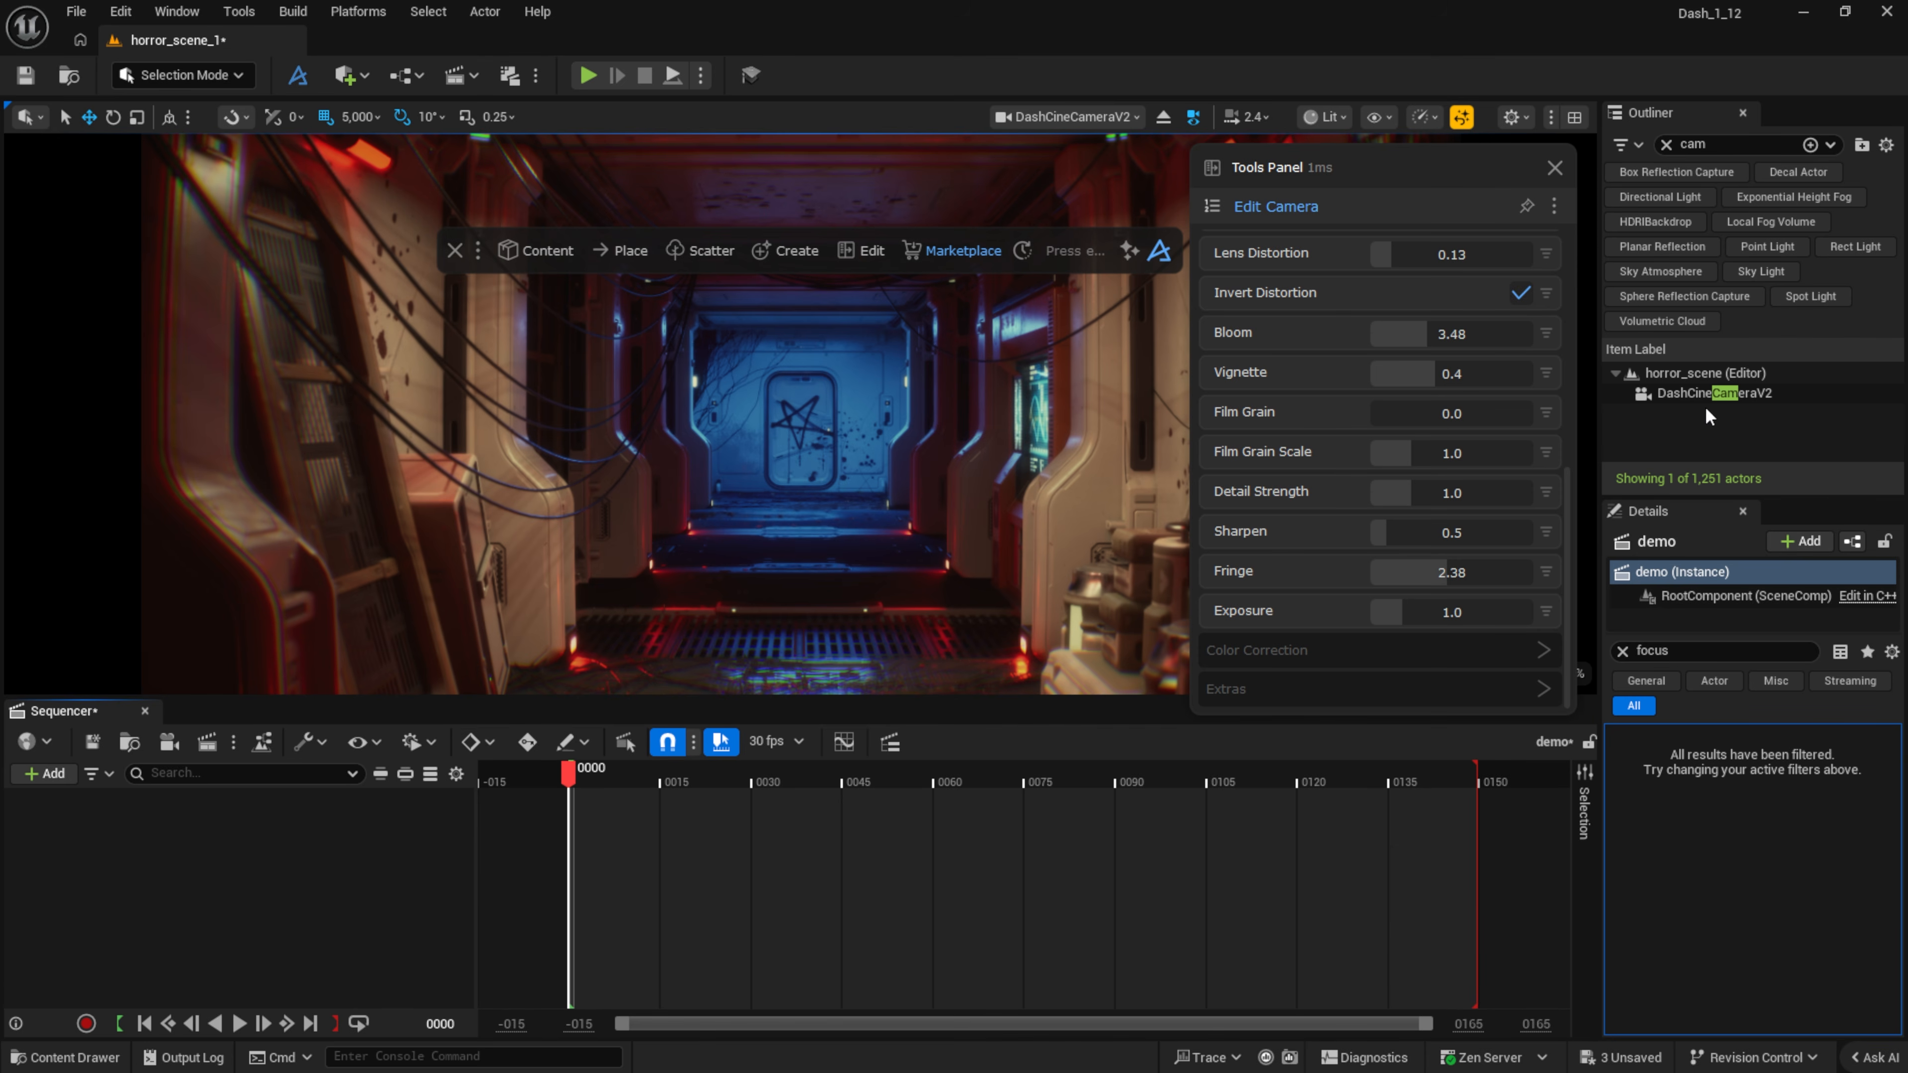
pyautogui.moveTo(1704, 398); pyautogui.dragTo(262, 883)
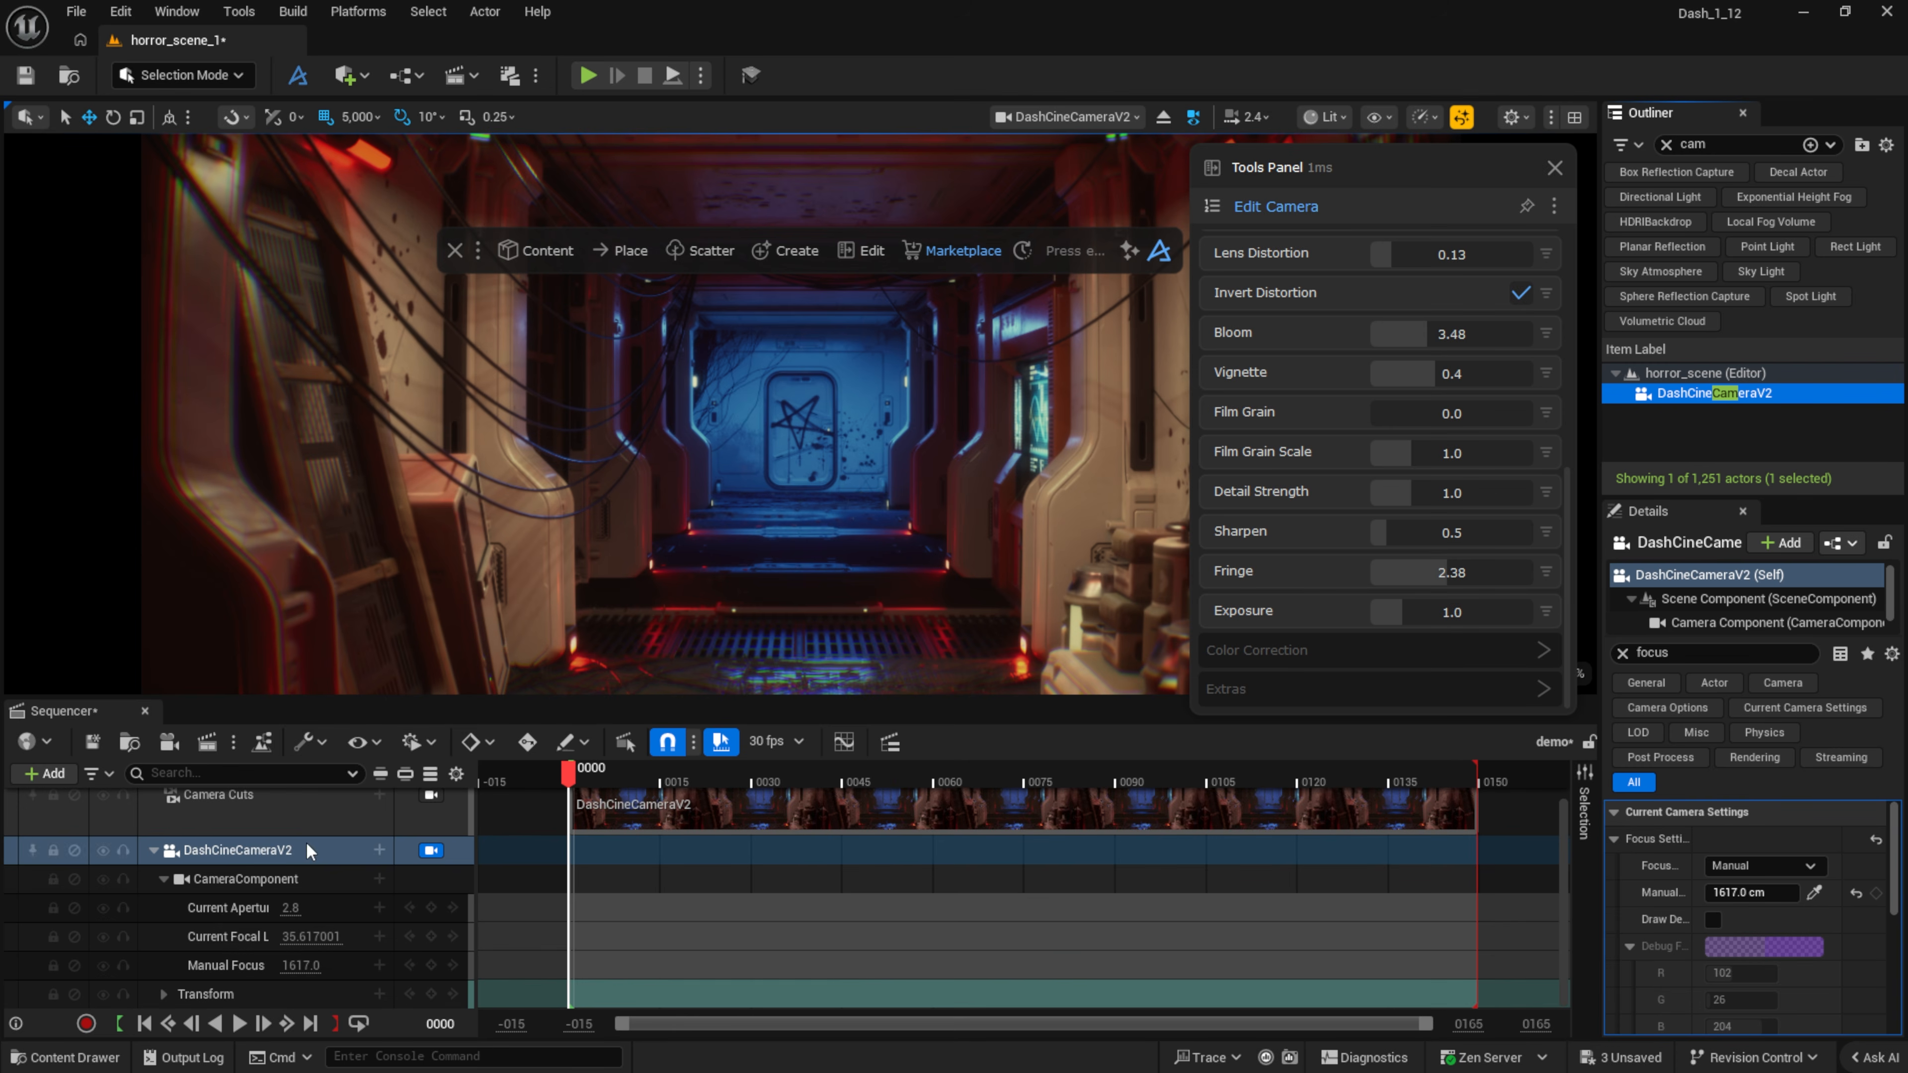
# Step: Add a Vignette track and keyframe the vignette at about 0.81 on the first frame
pyautogui.click(379, 850)
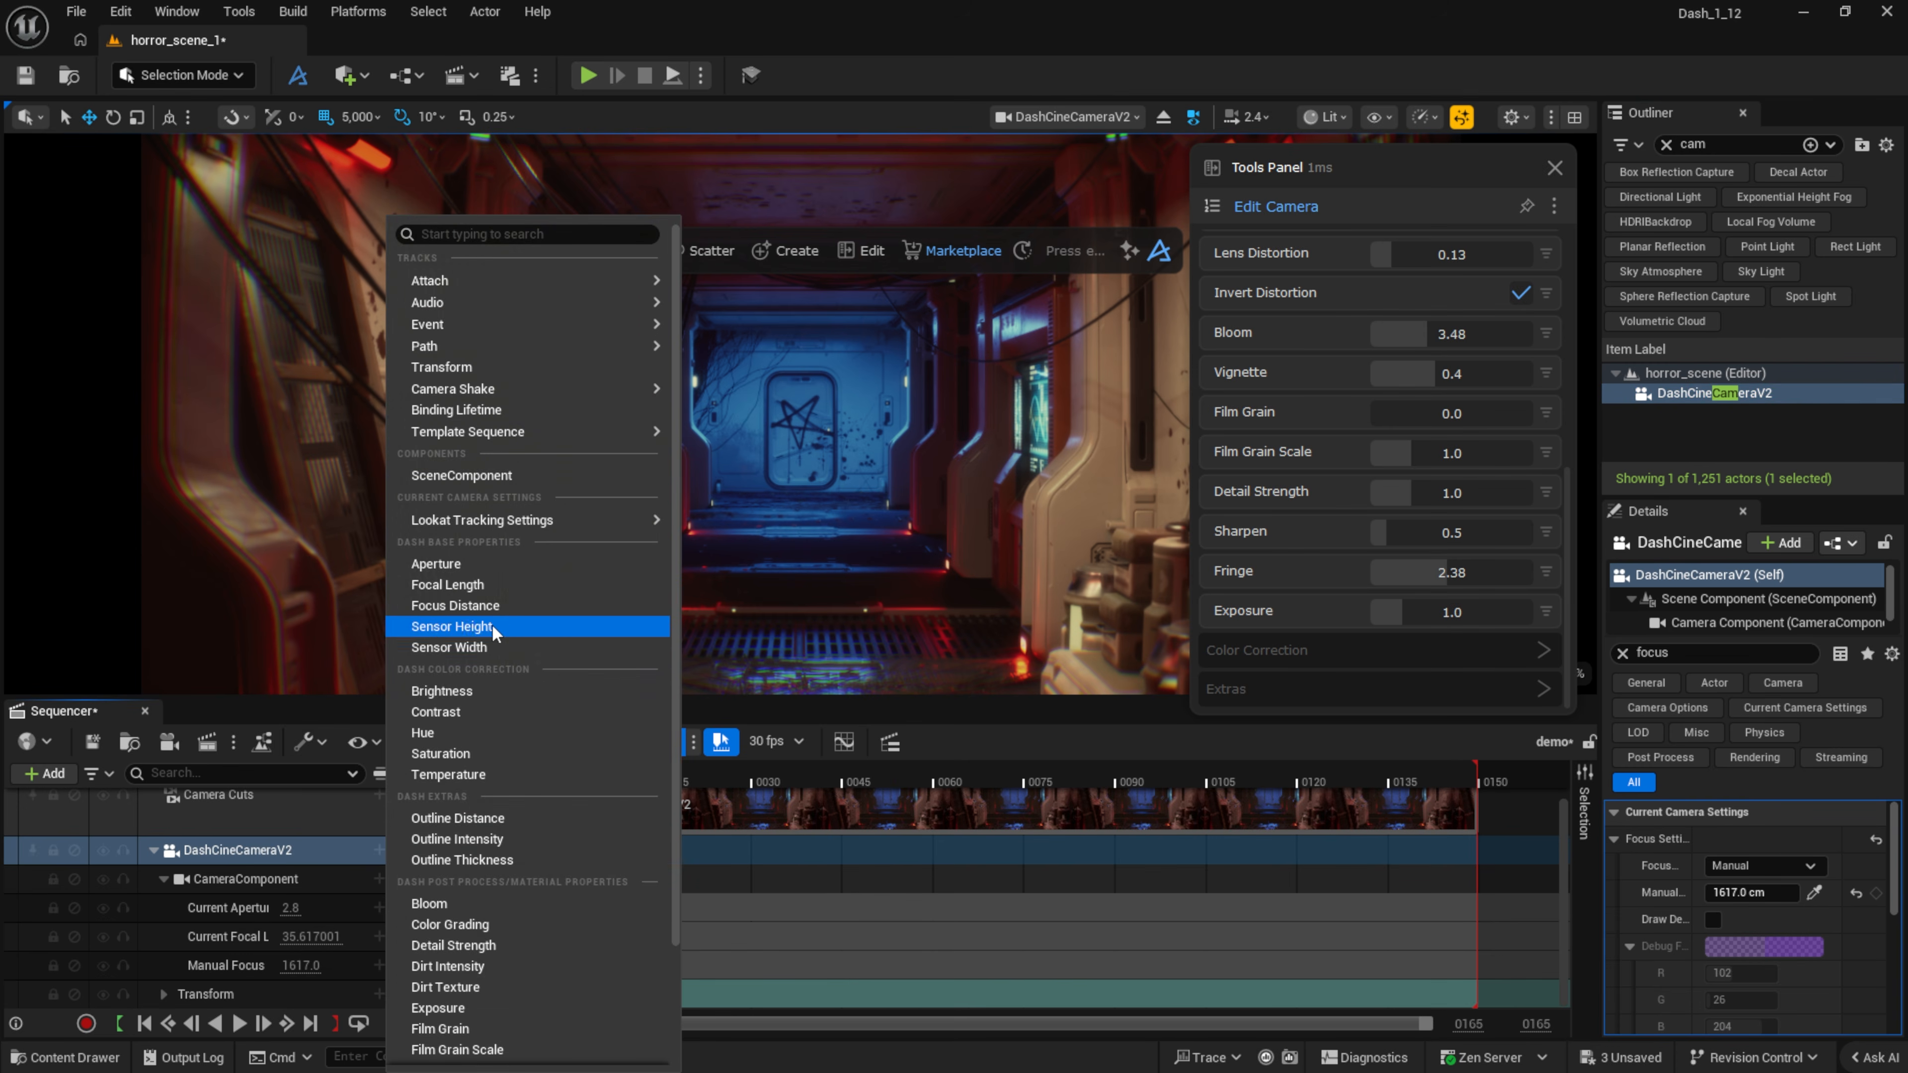
pyautogui.scroll(-4, 502, 605)
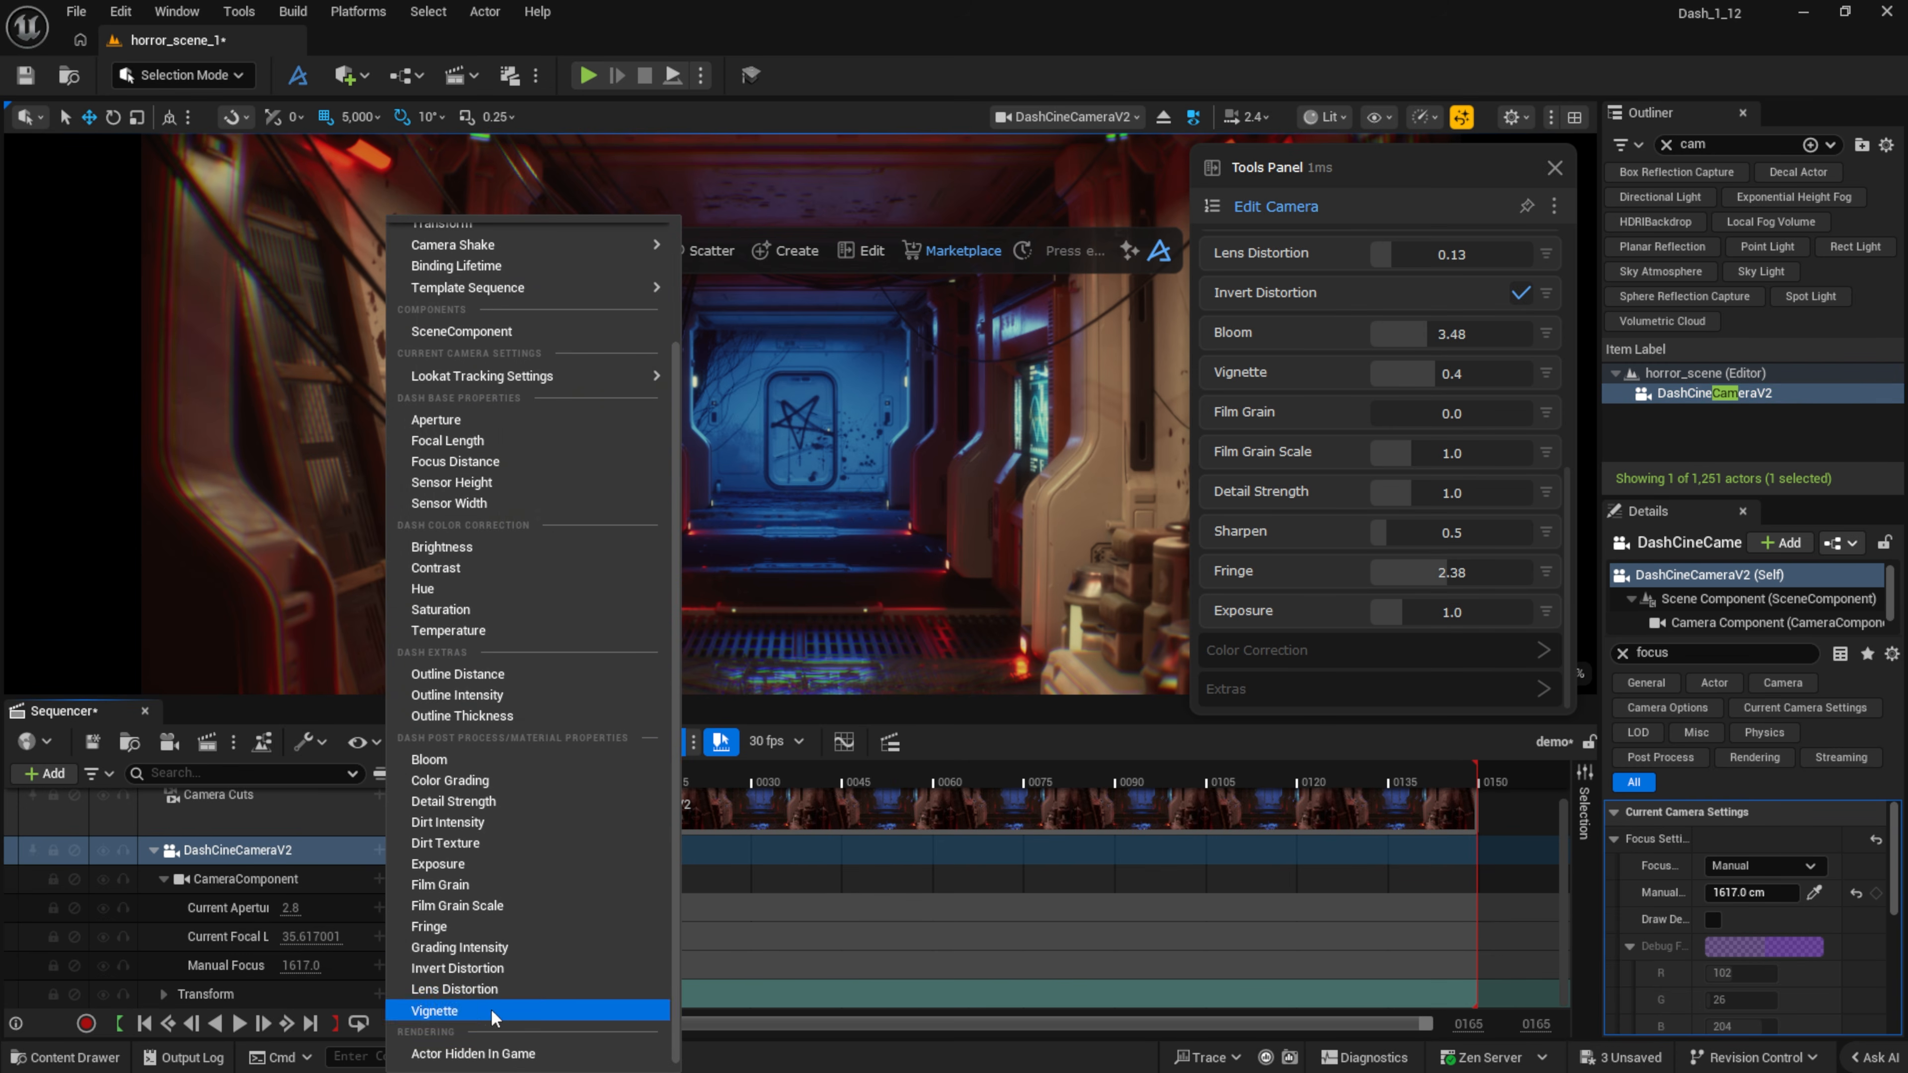
pyautogui.click(434, 1011)
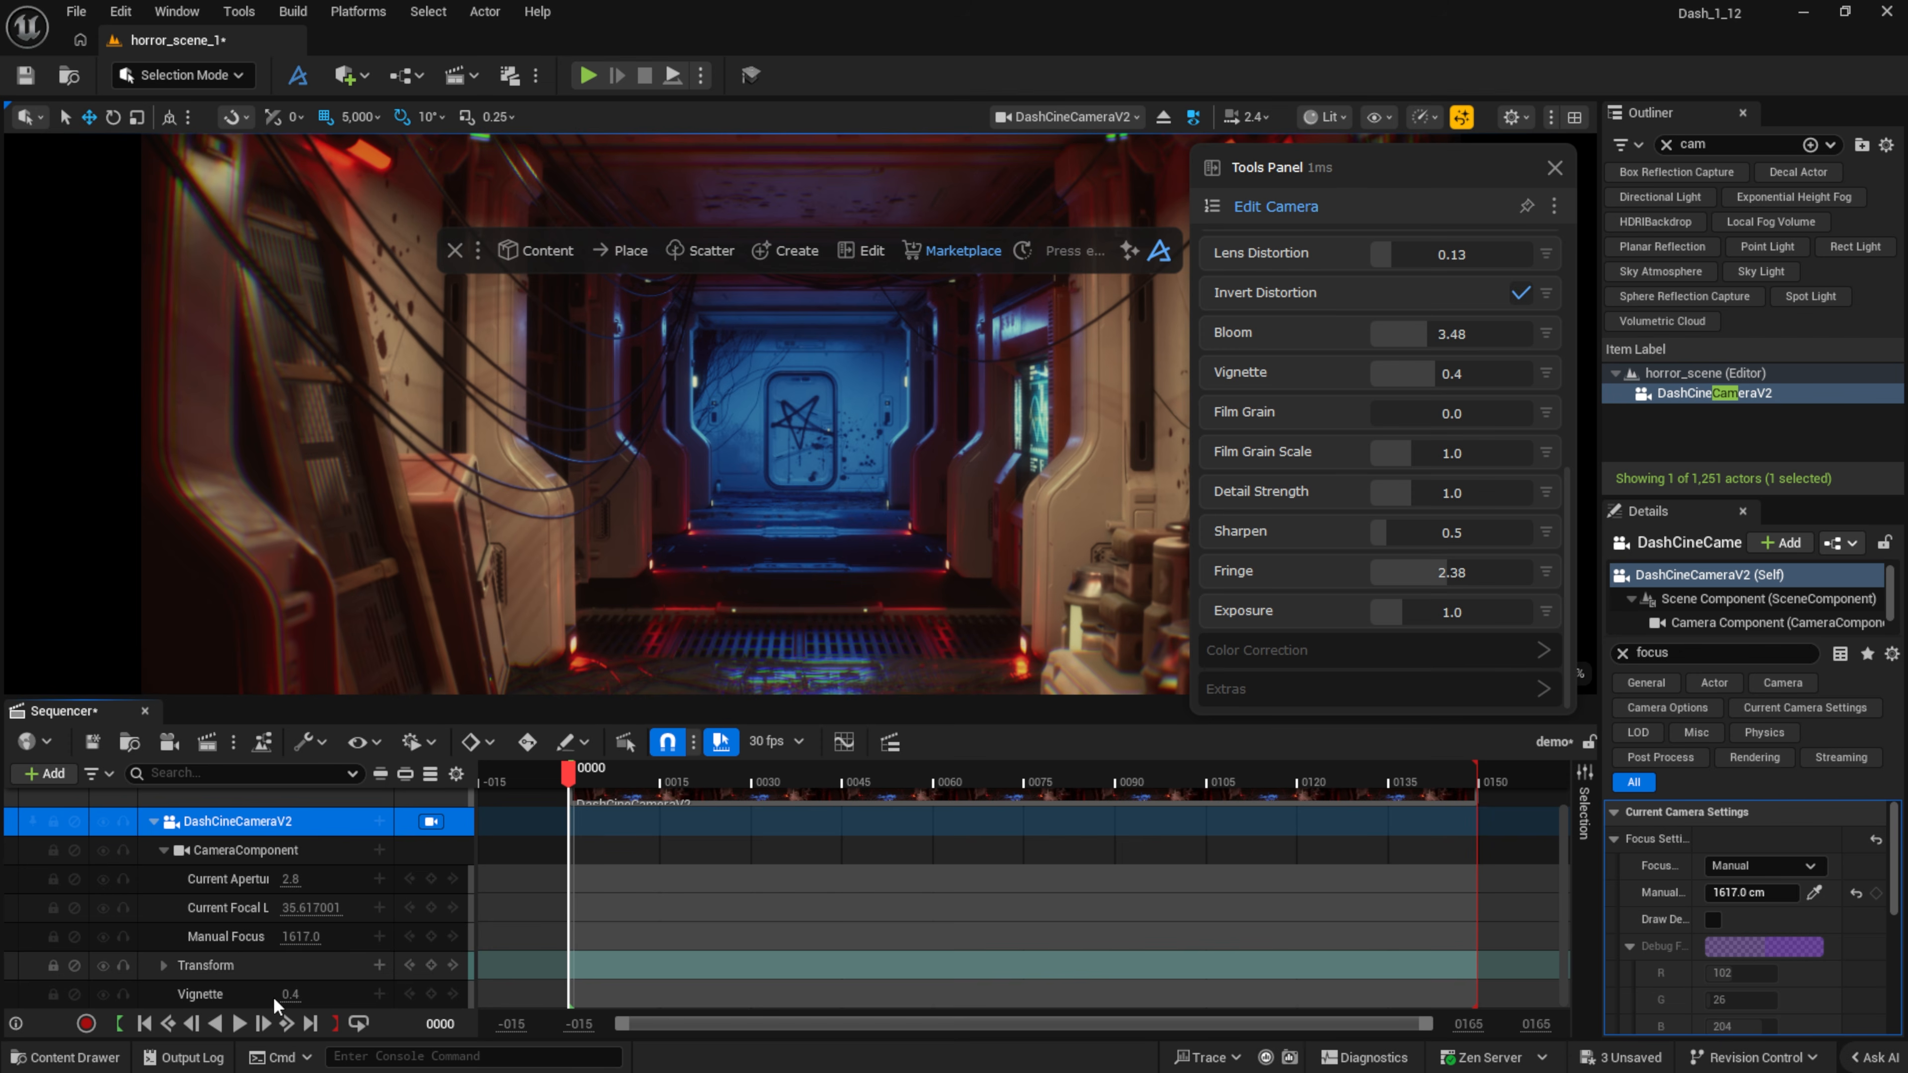
pyautogui.scroll(5, 1366, 455)
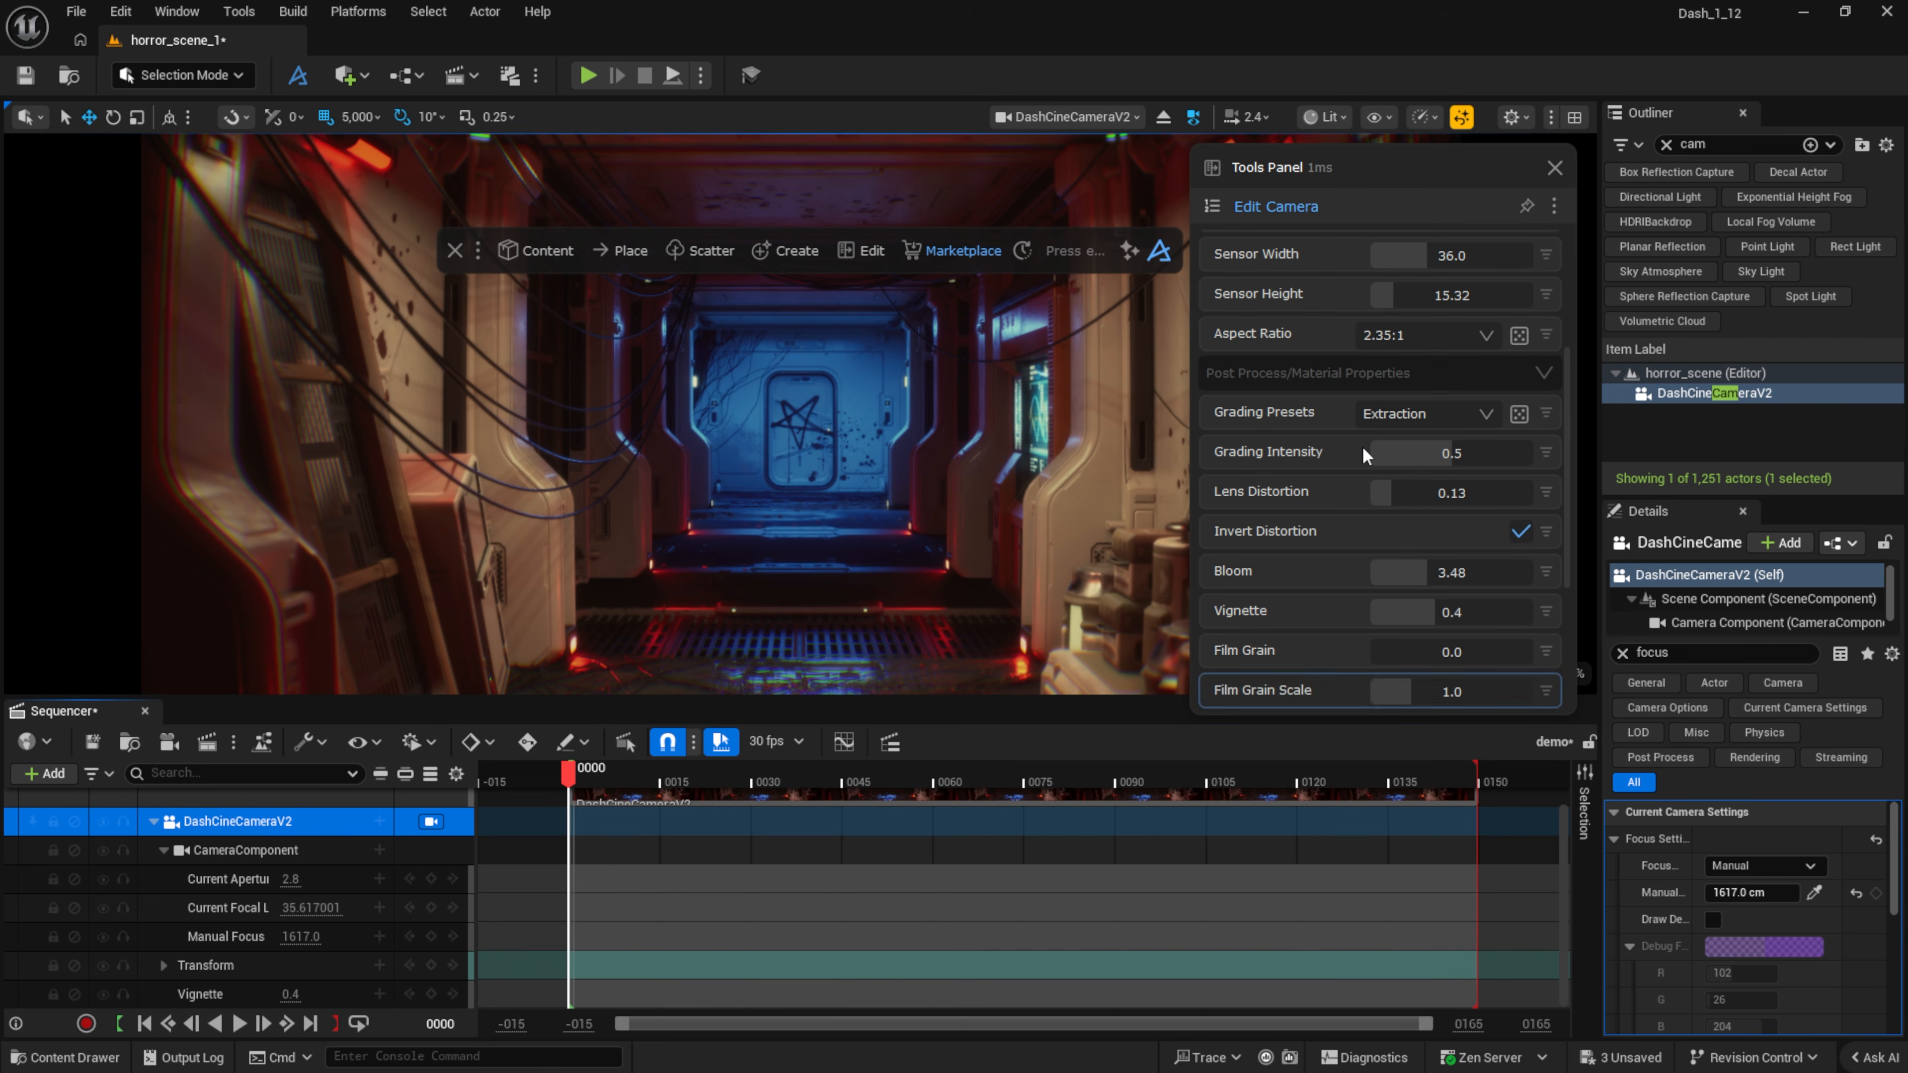
pyautogui.moveTo(1428, 611); pyautogui.dragTo(1503, 612)
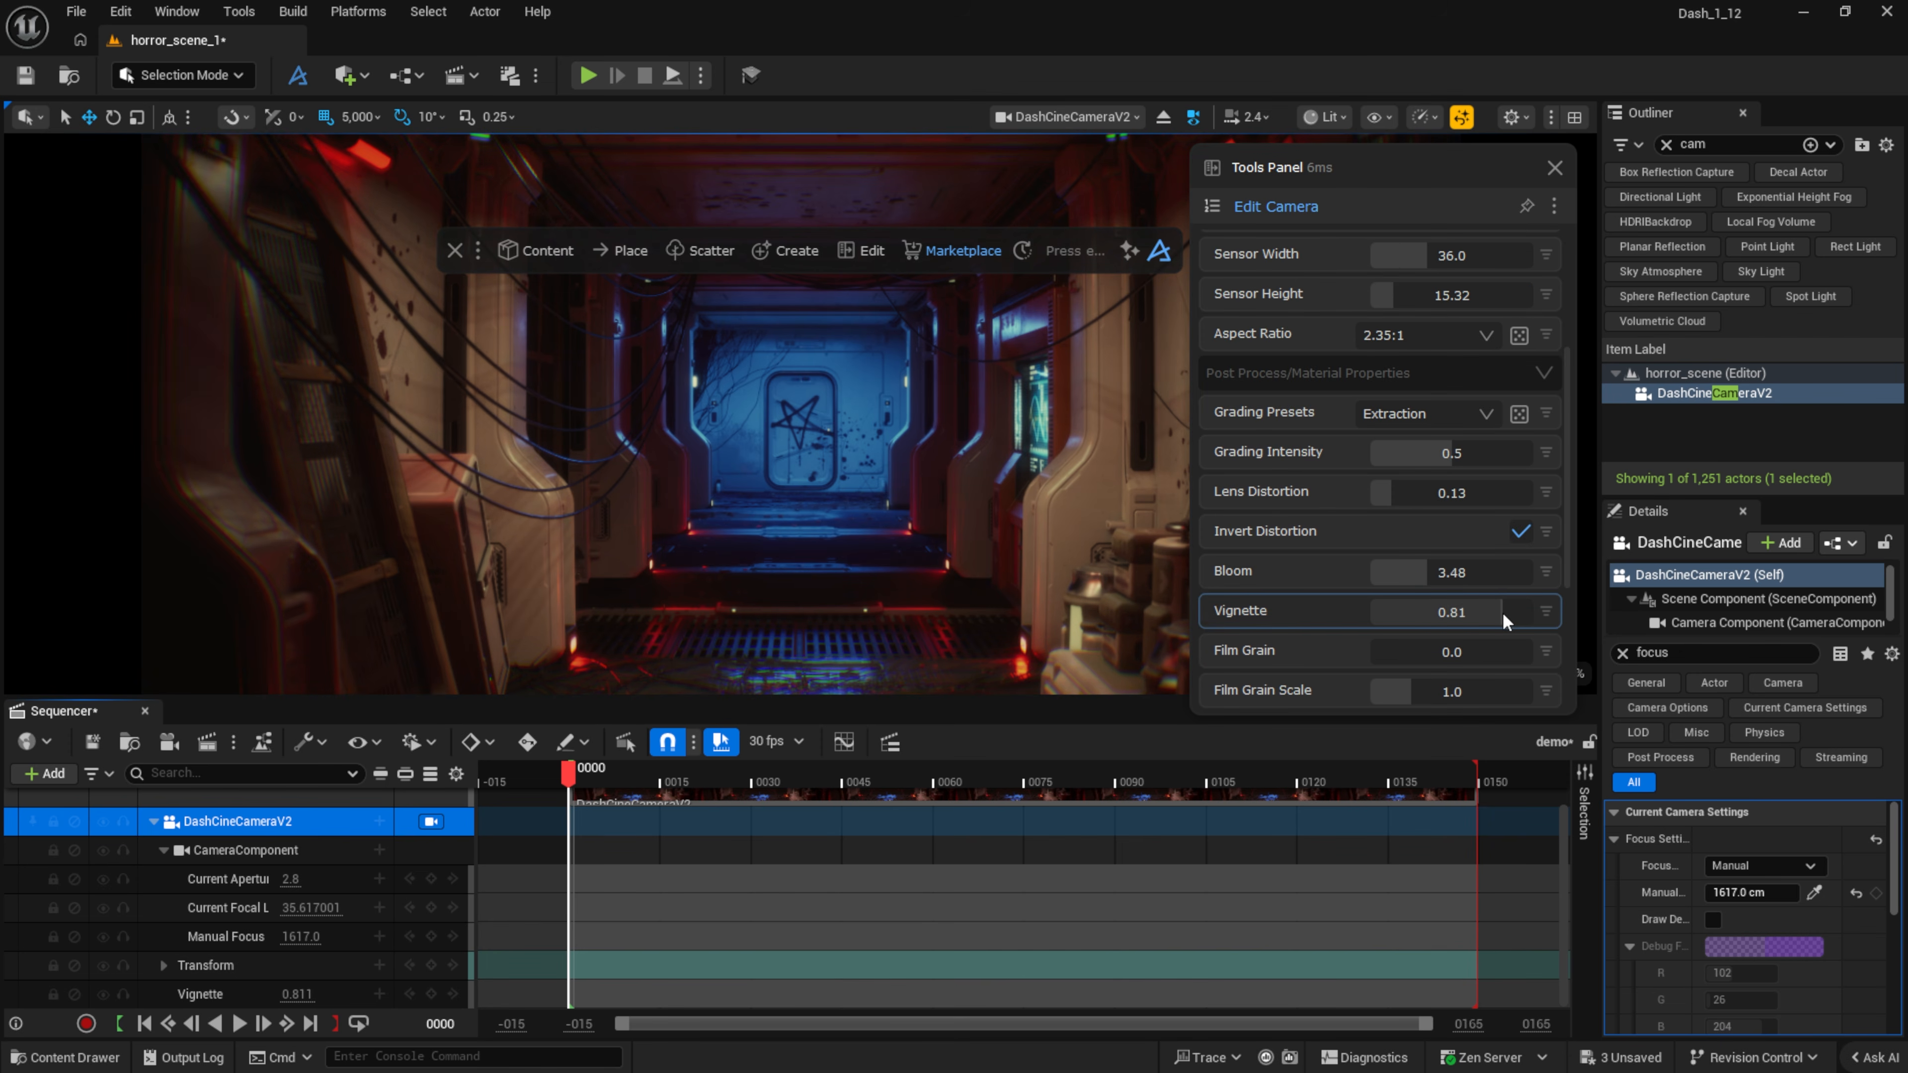
pyautogui.click(430, 993)
# Step: Keyframe the vignette down to about 0.13 at frame 76, then preview playback from the start
pyautogui.moveTo(569, 768); pyautogui.dragTo(1030, 769)
pyautogui.moveTo(1470, 619); pyautogui.dragTo(1404, 623)
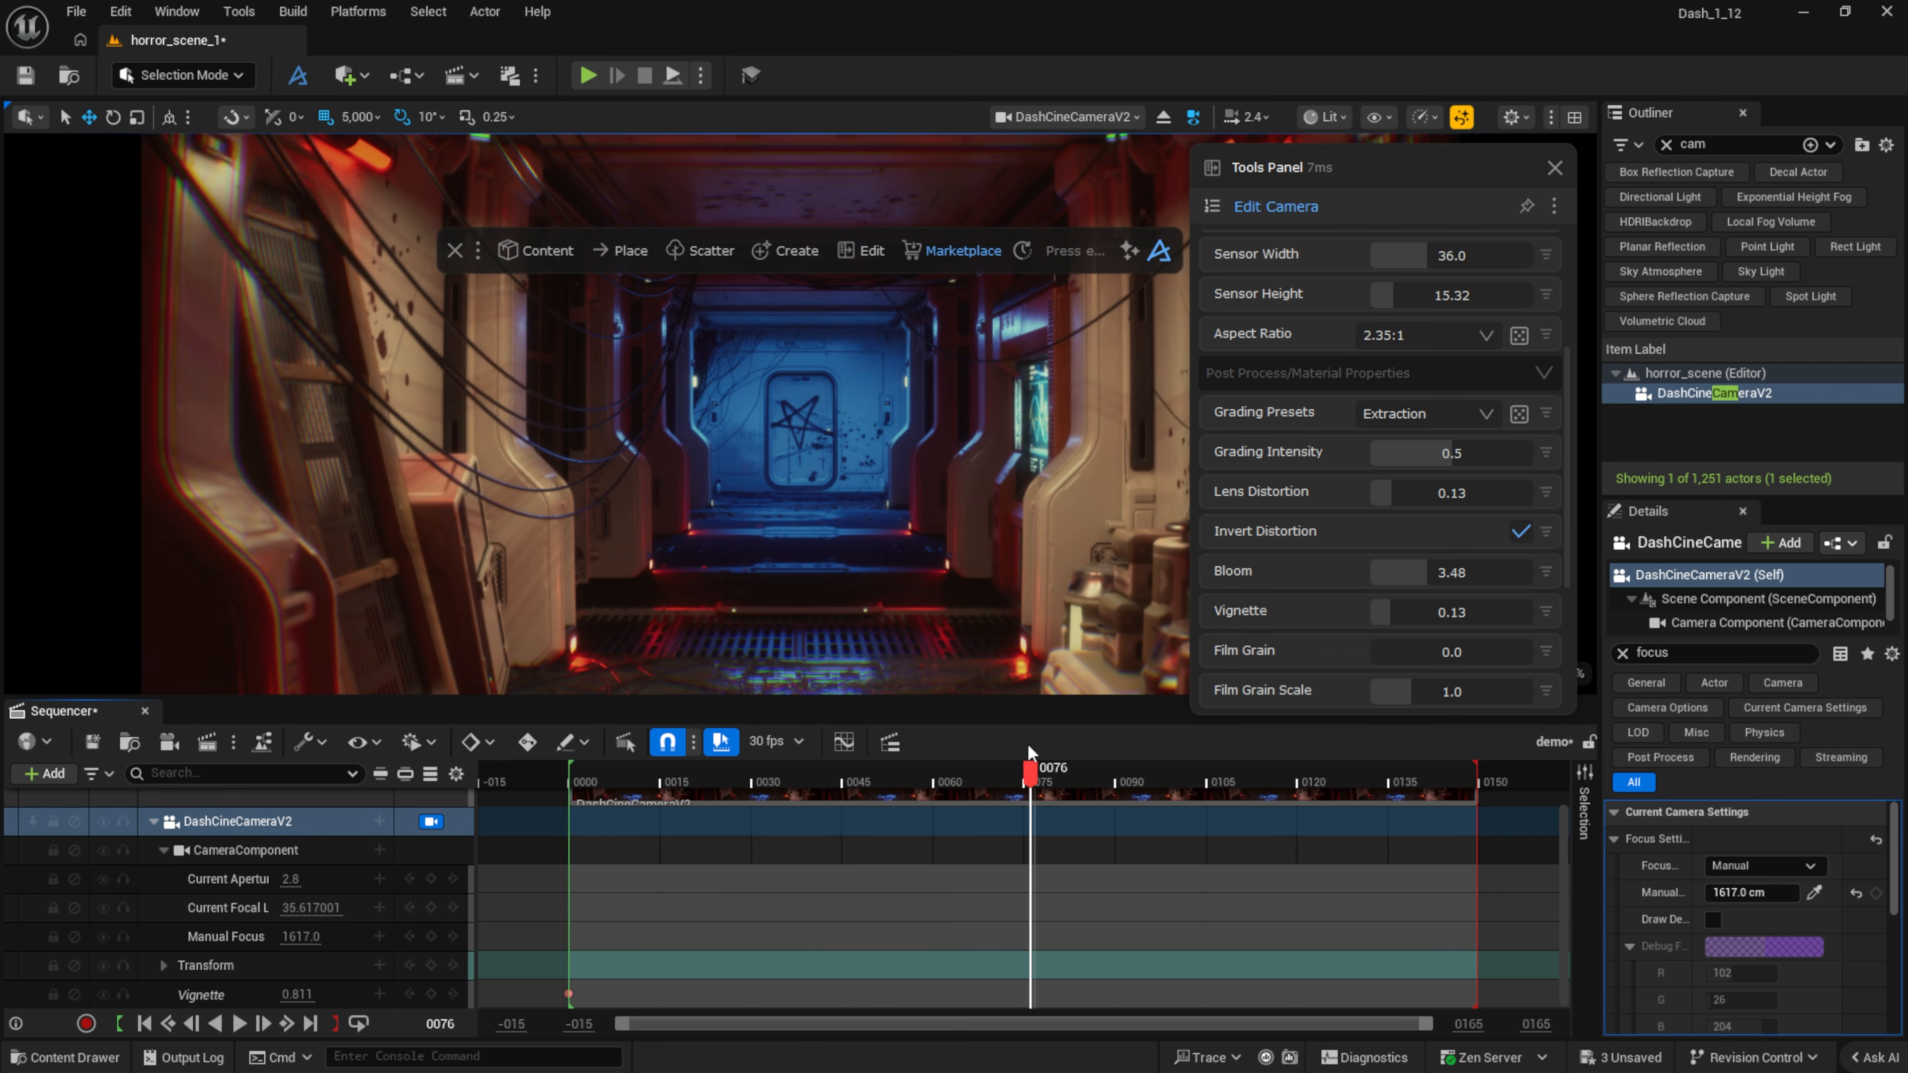
pyautogui.click(430, 994)
pyautogui.click(558, 779)
pyautogui.press('space')
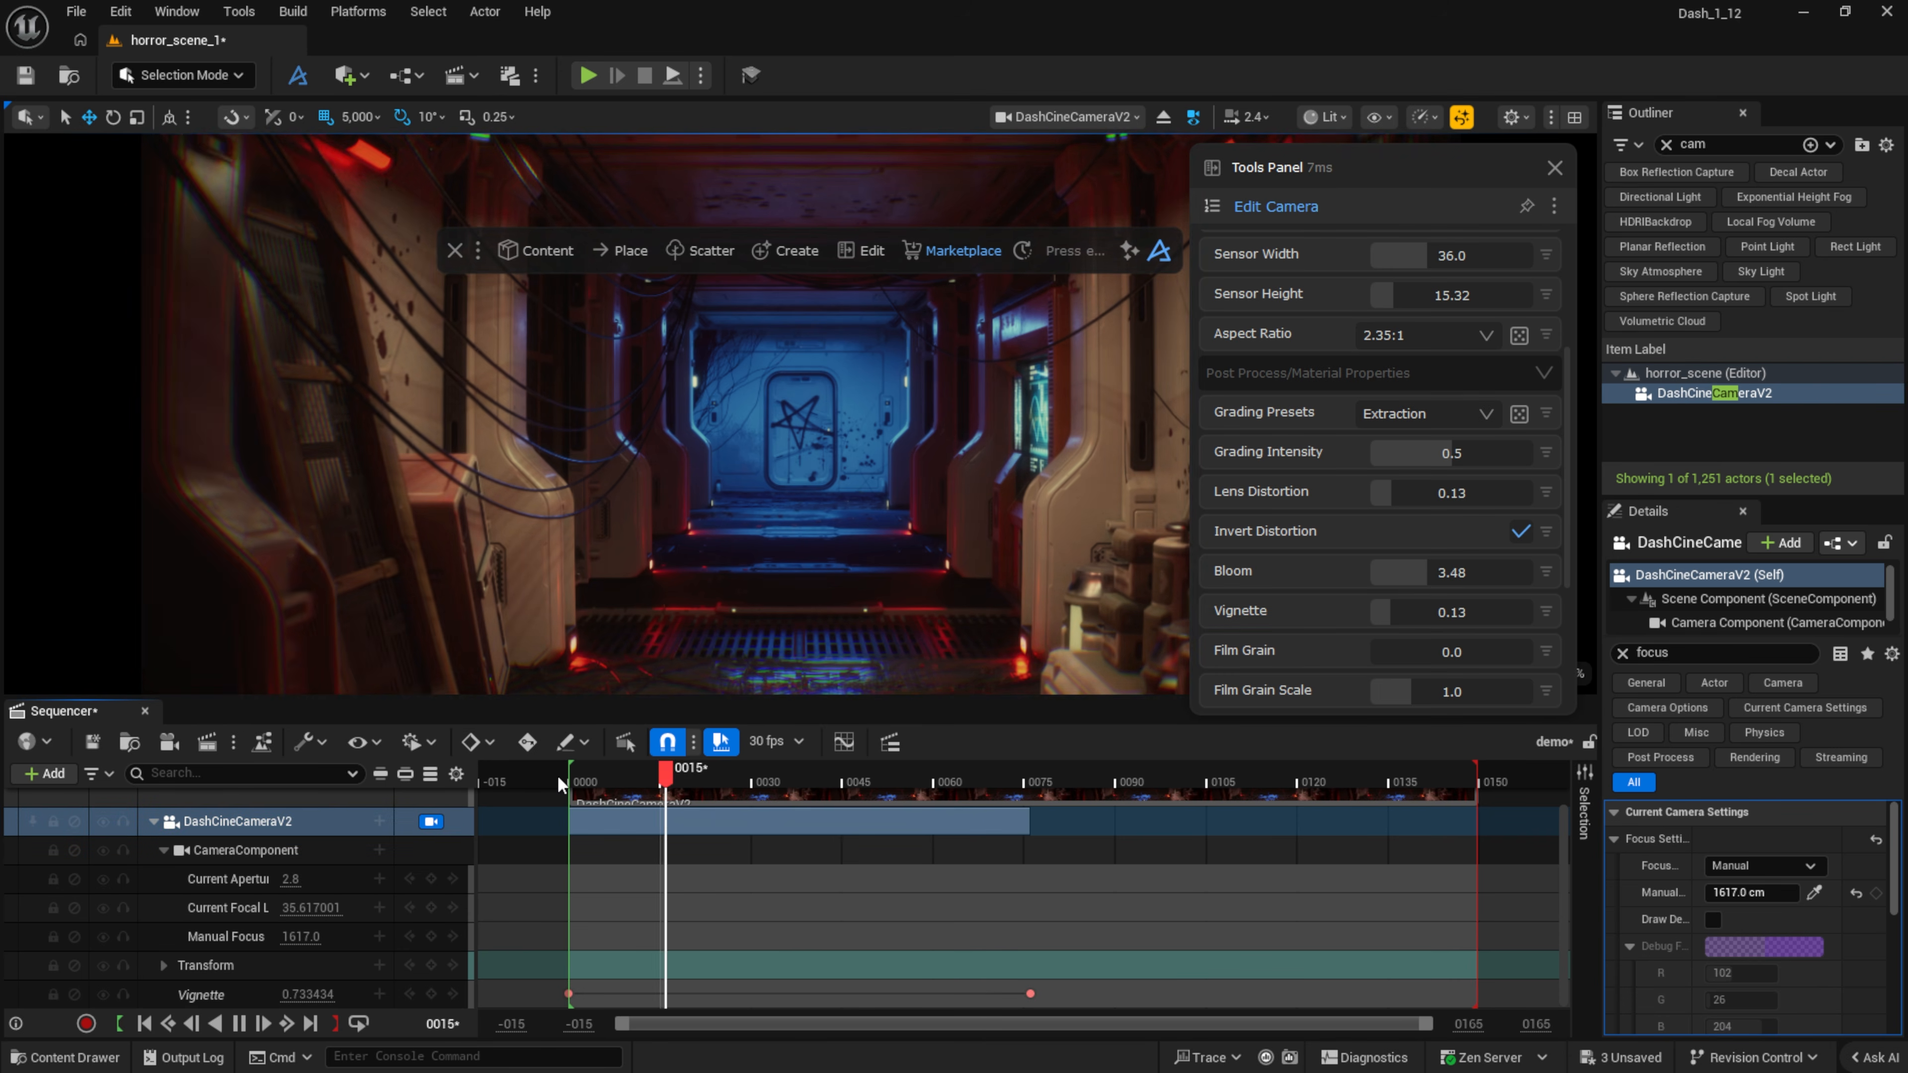
pyautogui.press('space')
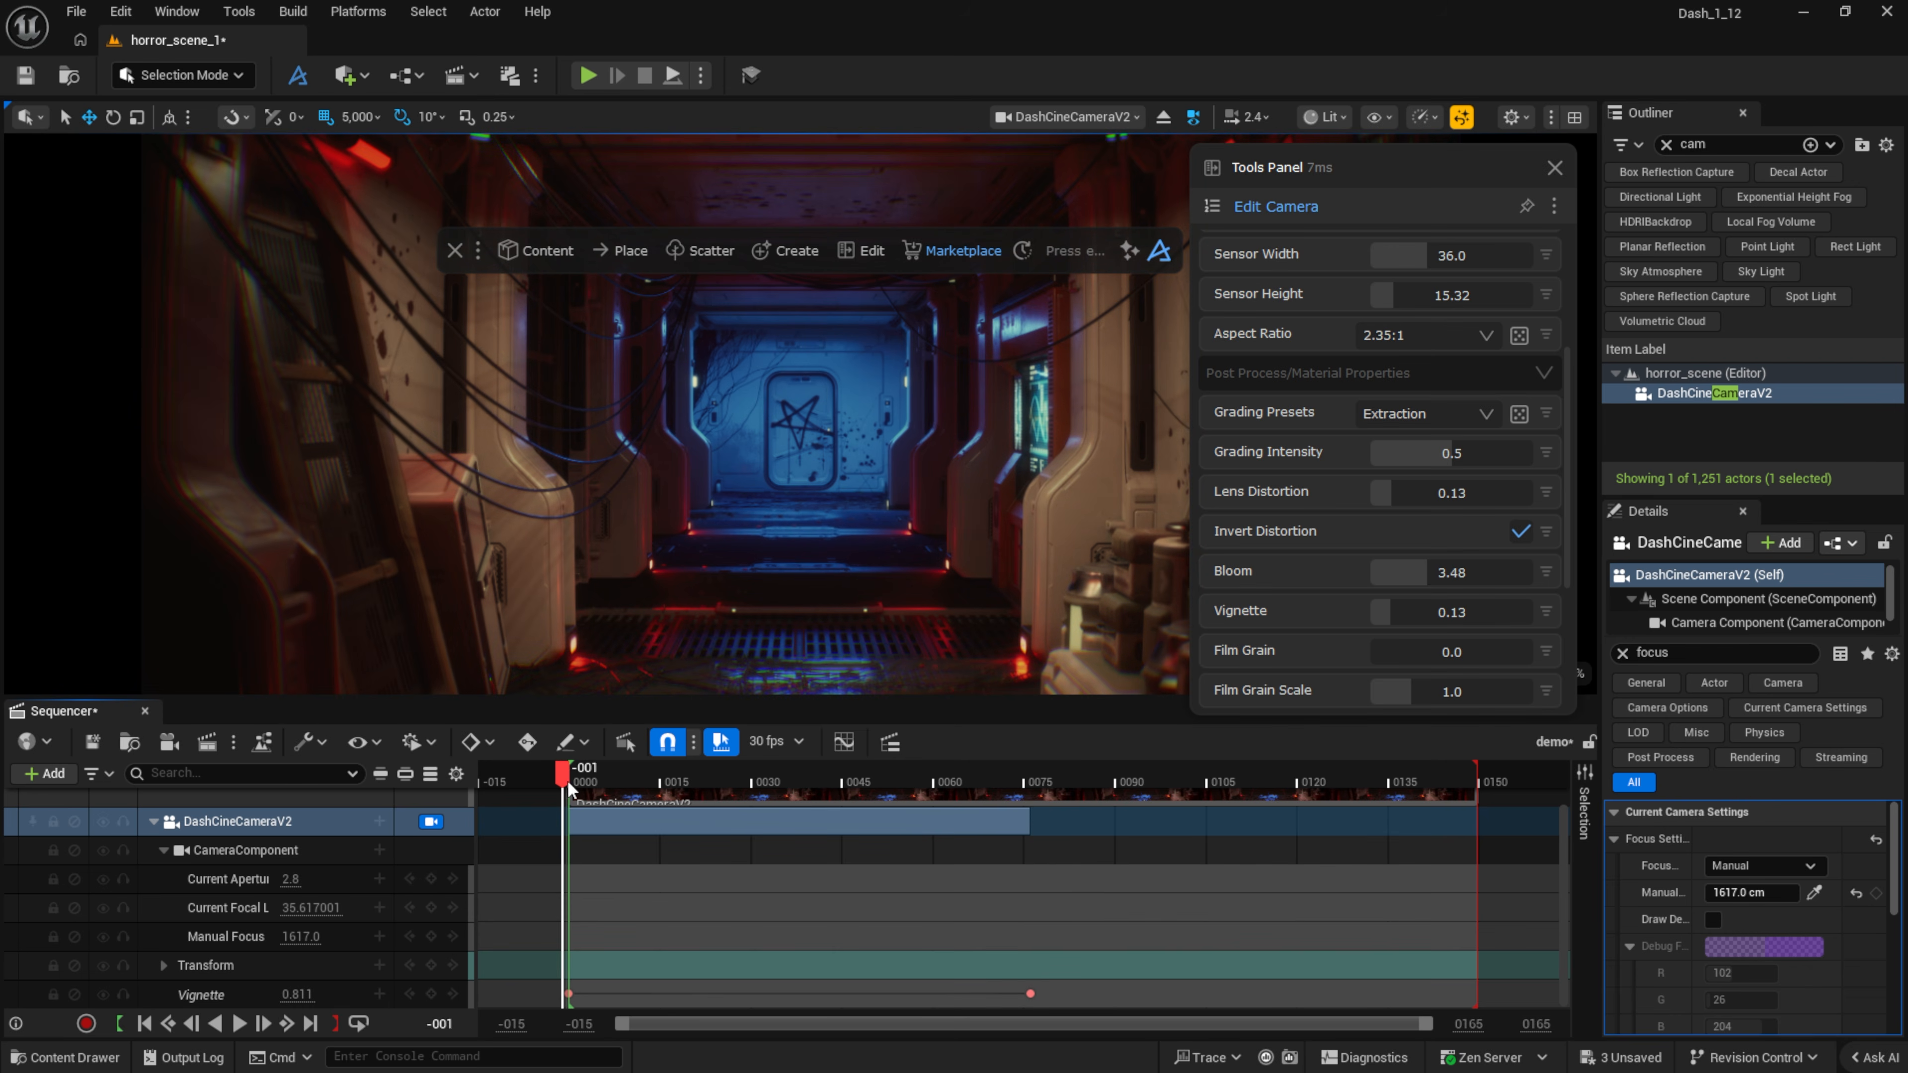
# Step: Add a Focus Distance track, keyed at the start and at 3.9 around frame 45
pyautogui.scroll(1, 362, 908)
pyautogui.click(379, 852)
pyautogui.click(454, 605)
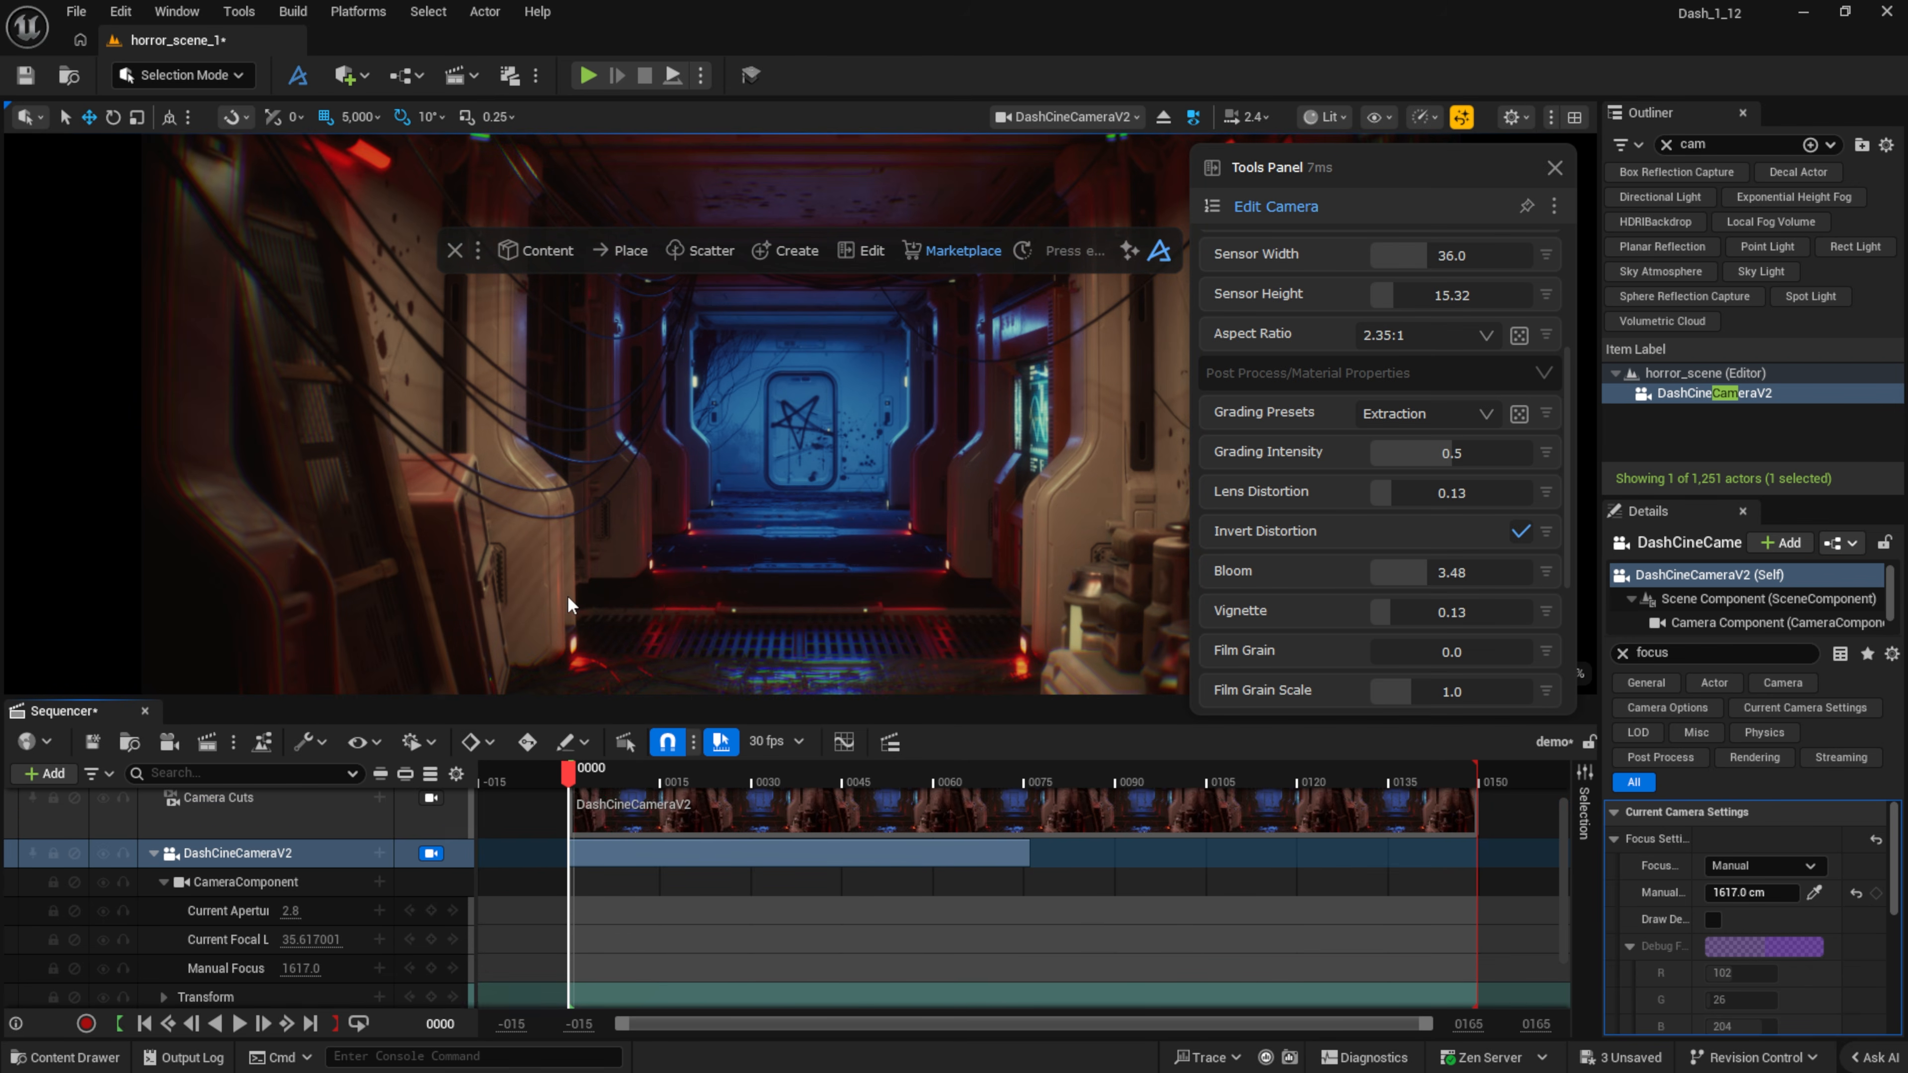
pyautogui.scroll(3, 1375, 414)
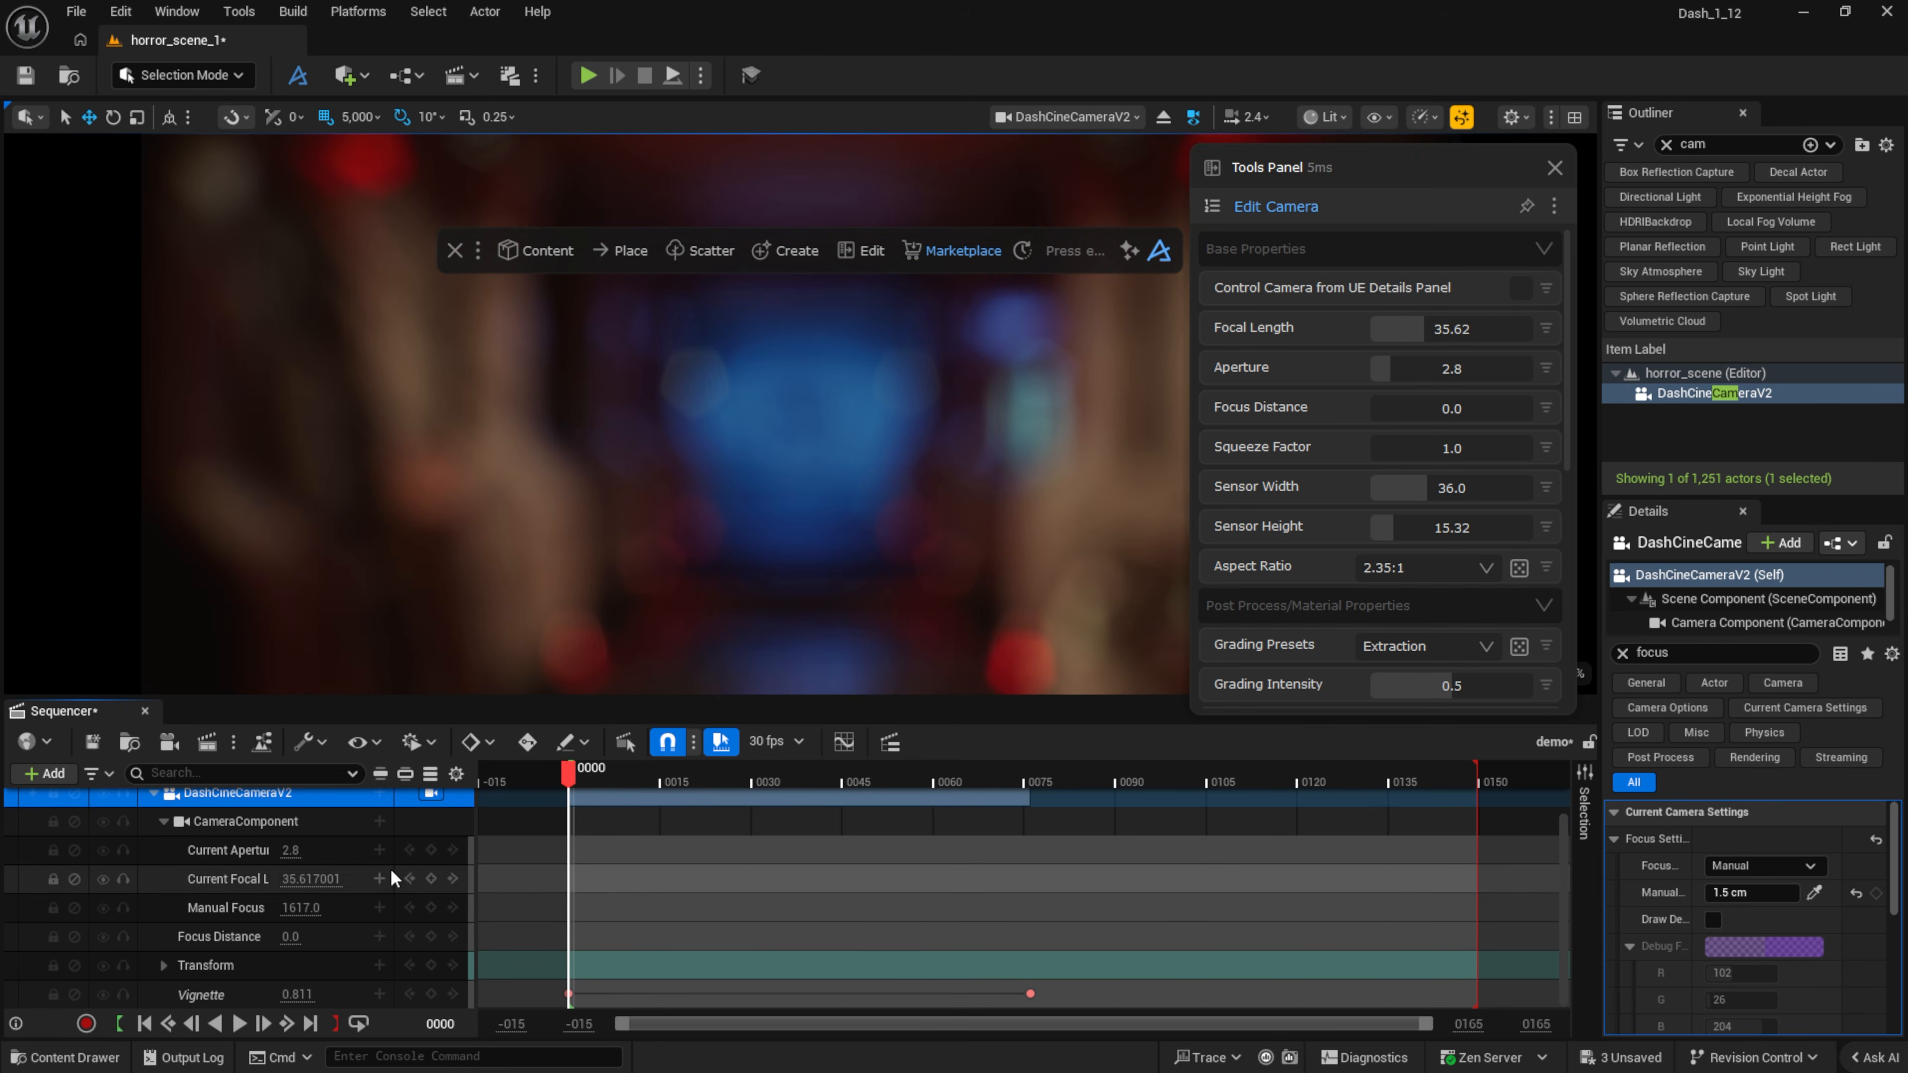
pyautogui.click(432, 937)
pyautogui.click(848, 781)
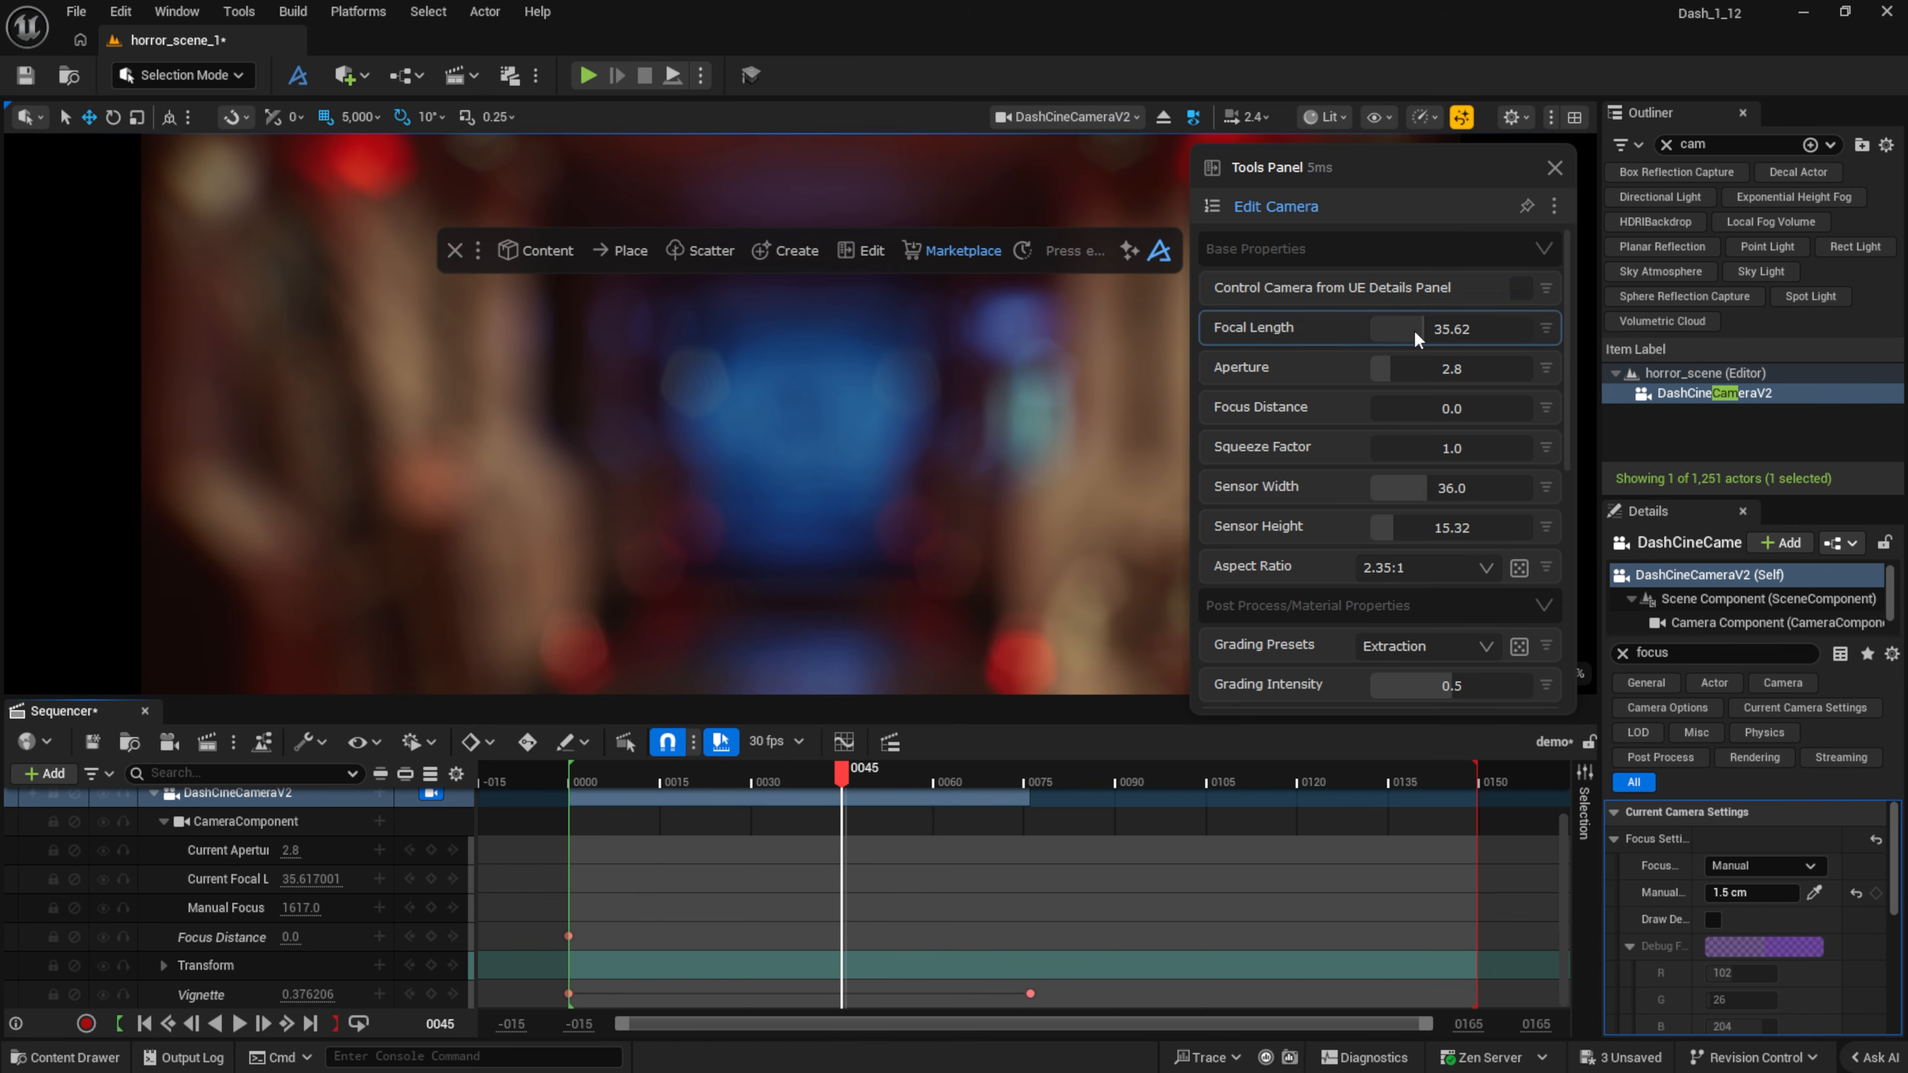
pyautogui.moveTo(1423, 409); pyautogui.dragTo(1431, 406)
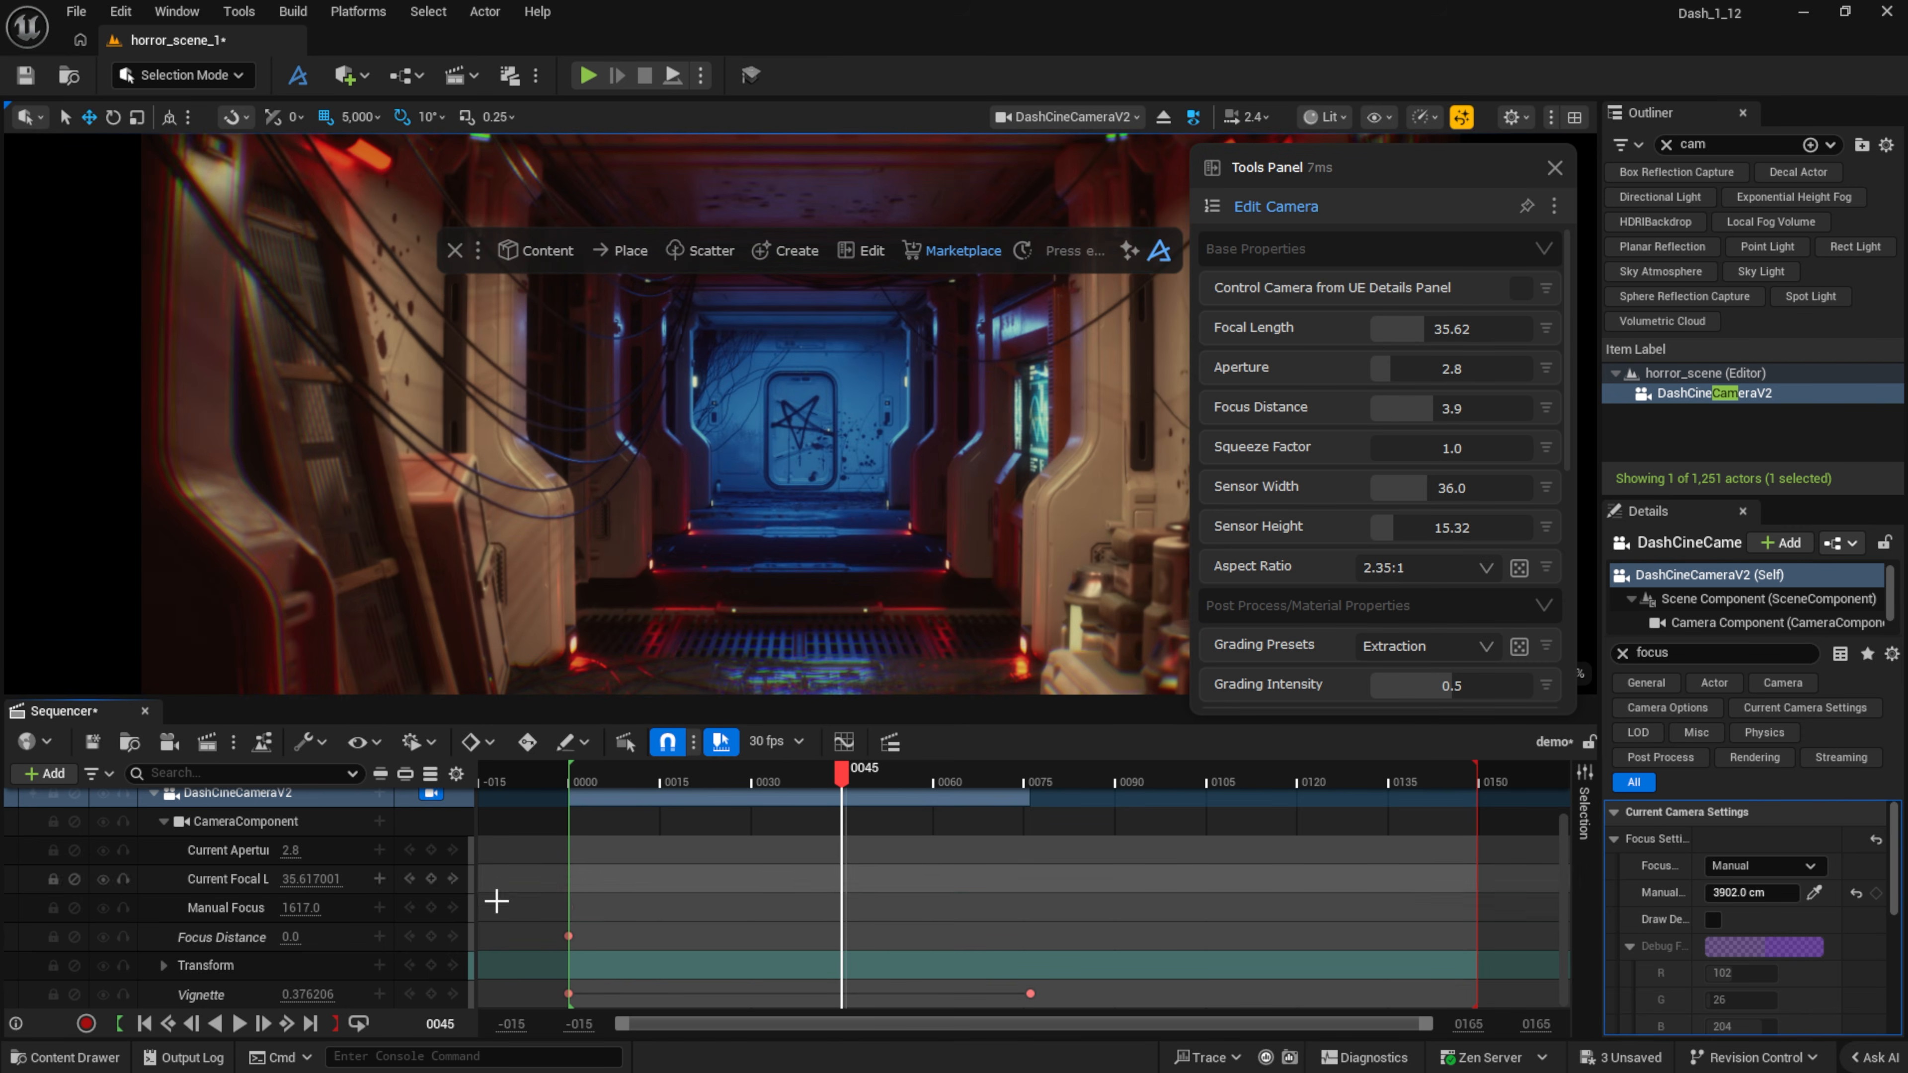
pyautogui.moveTo(560, 783); pyautogui.dragTo(771, 783)
pyautogui.moveTo(843, 936); pyautogui.dragTo(1270, 926)
pyautogui.click(572, 780)
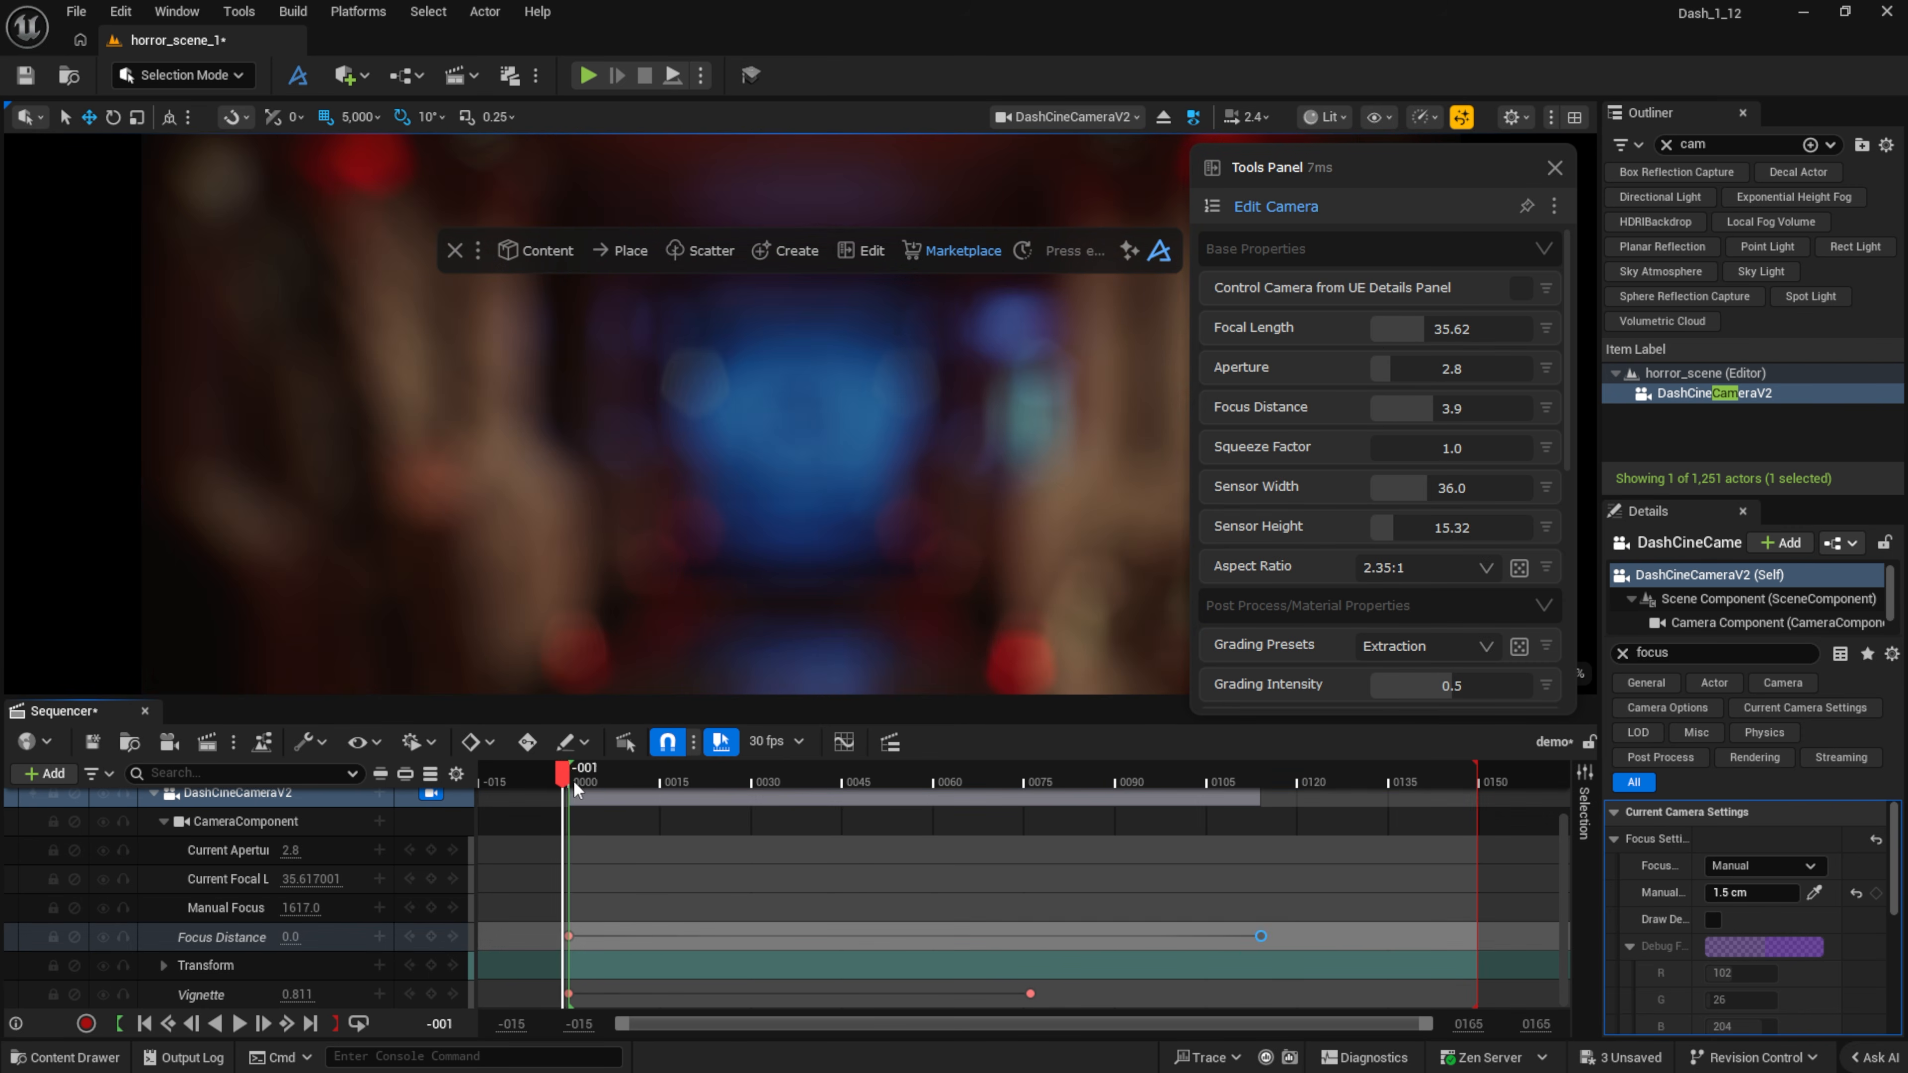
# Step: Keyframe the camera's forward-moved transform at the end of the sequence range
pyautogui.scroll(3, 386, 936)
pyautogui.scroll(-3, 386, 935)
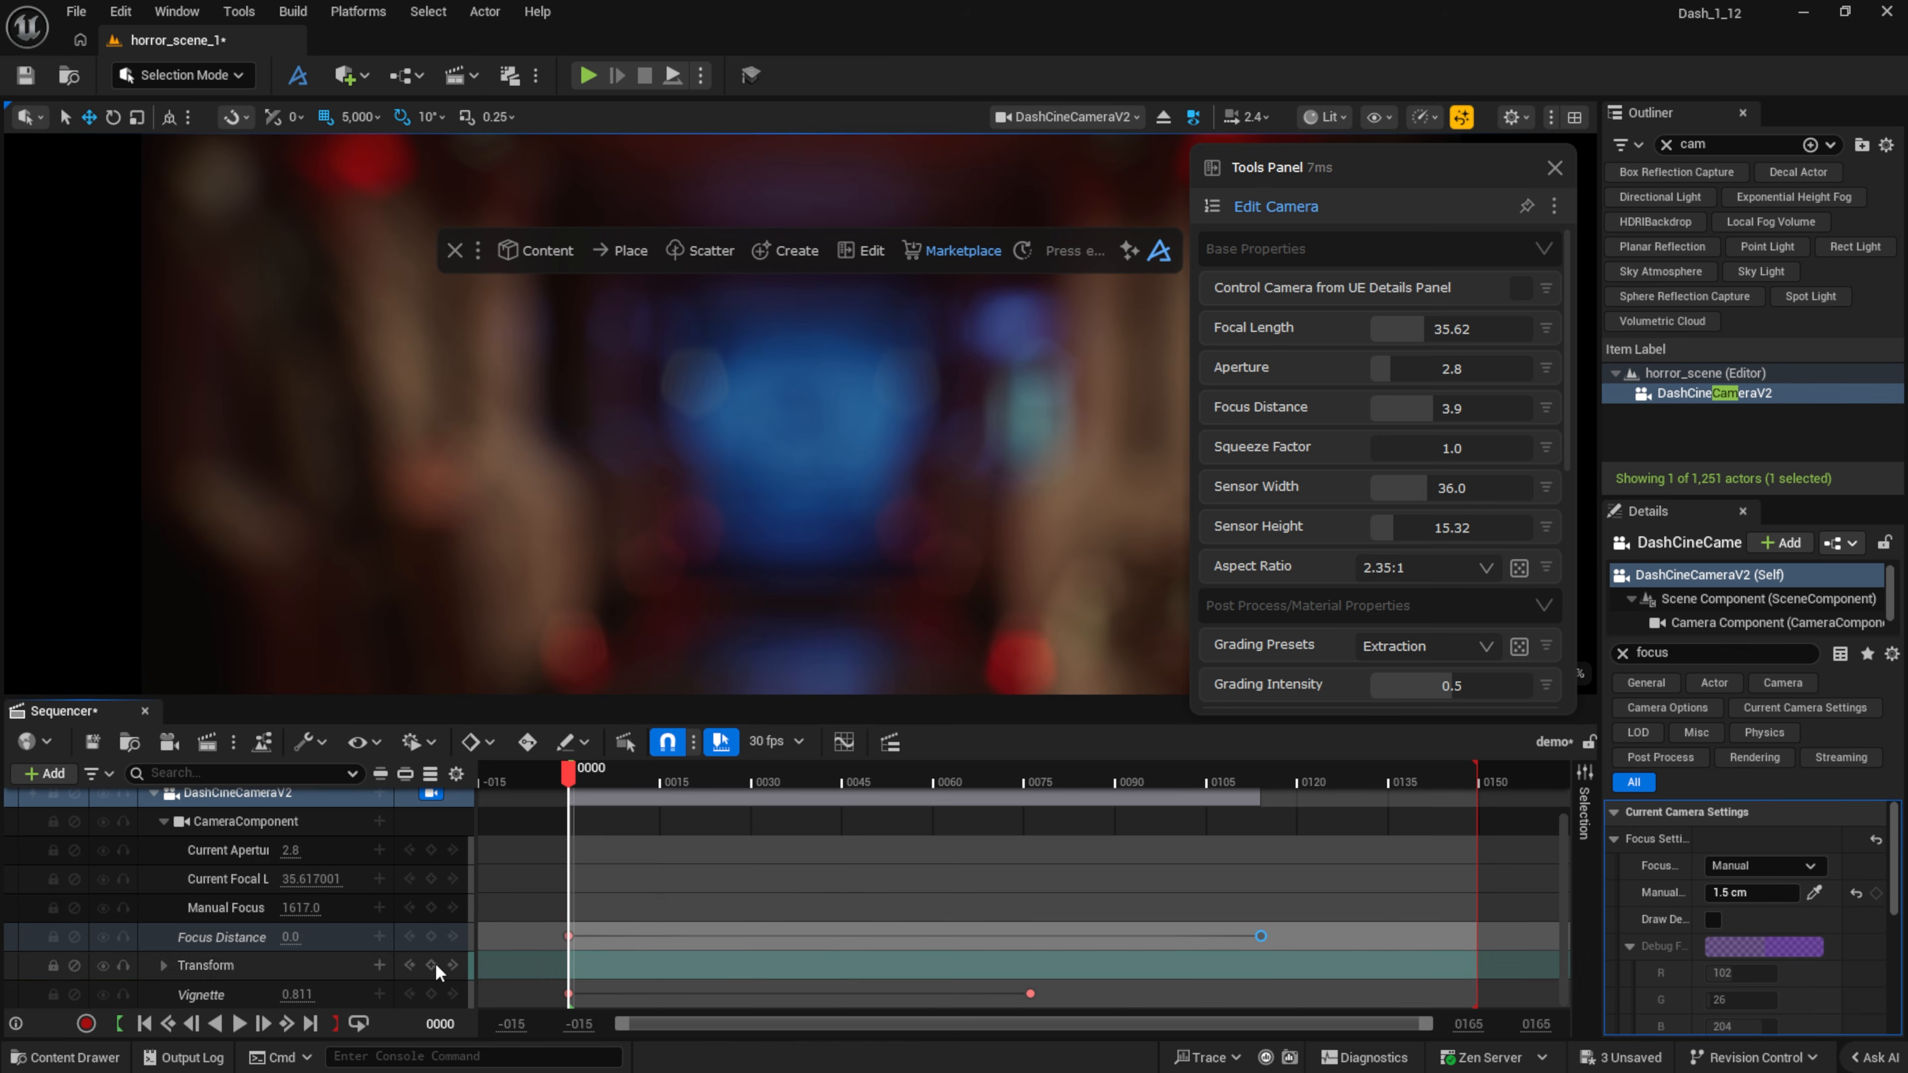
pyautogui.click(1406, 774)
pyautogui.moveTo(1464, 798); pyautogui.dragTo(1481, 797)
pyautogui.scroll(3, 817, 512)
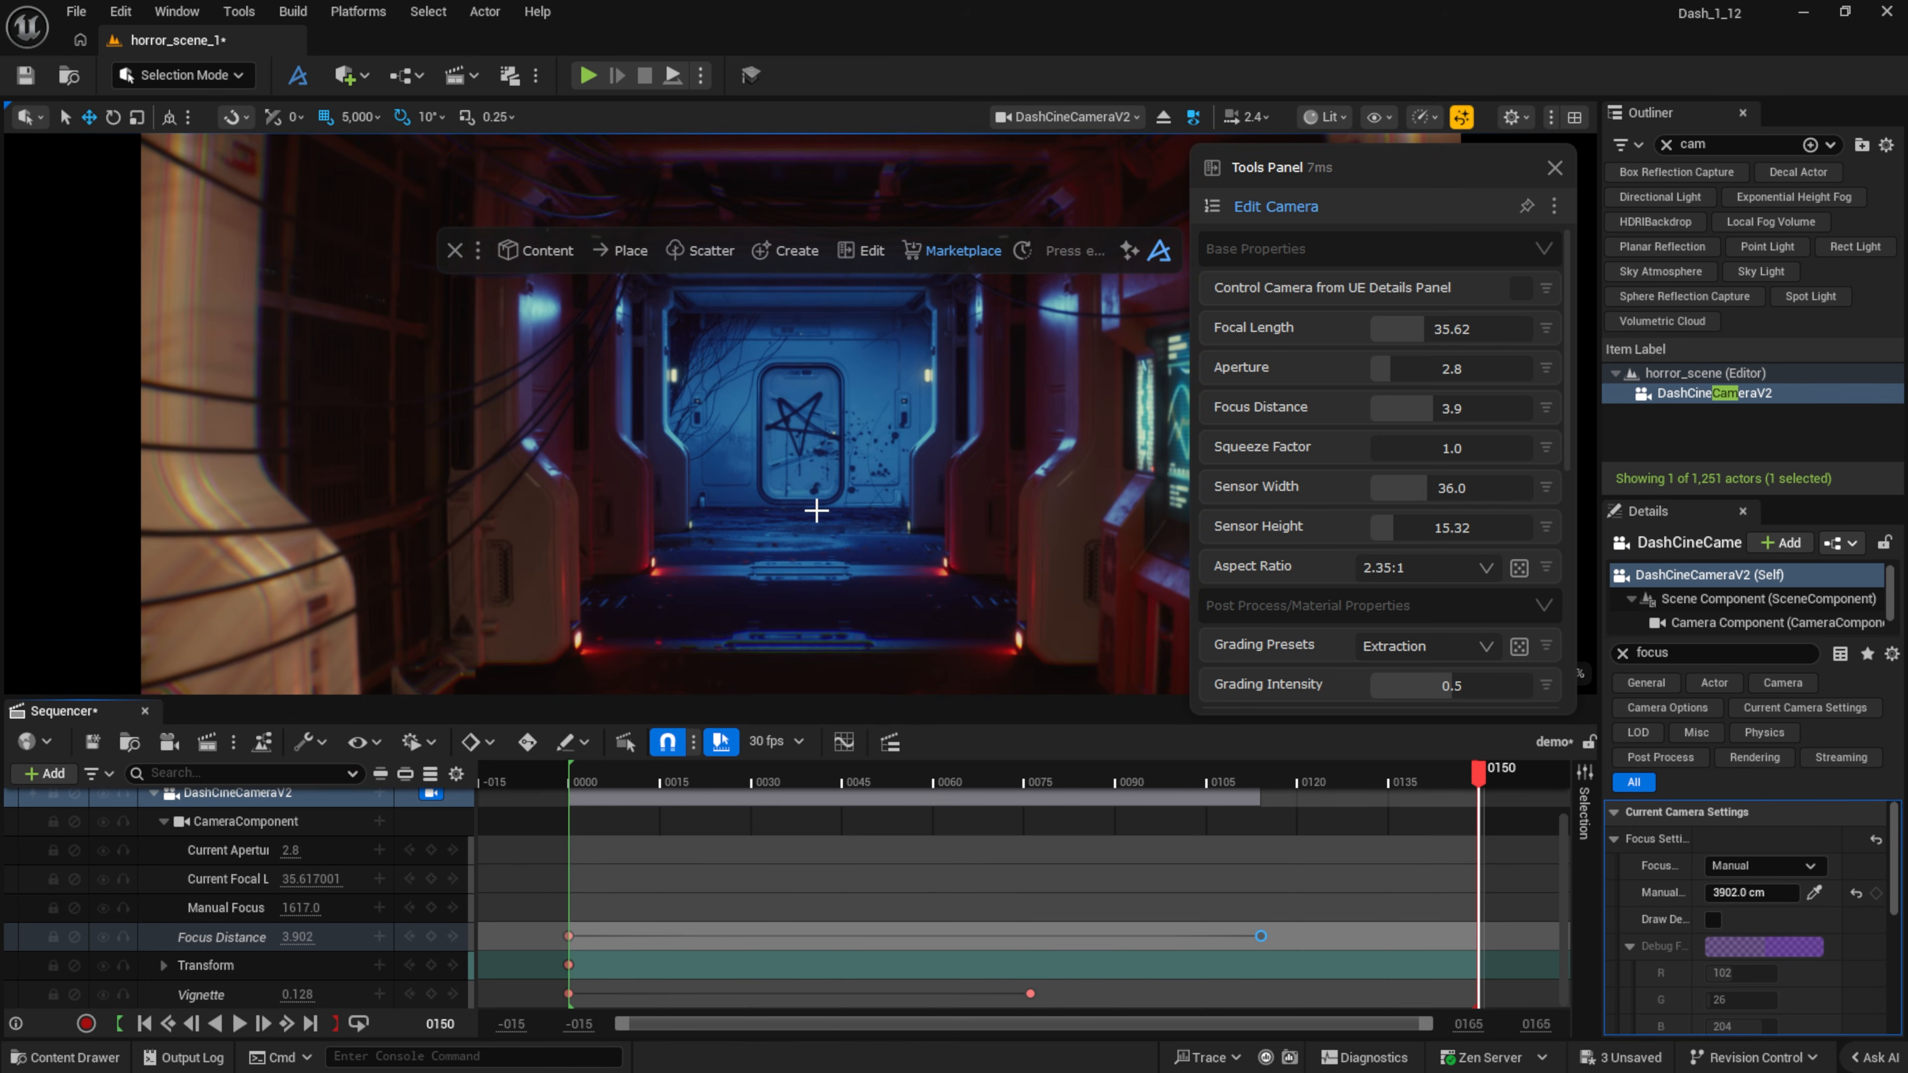
pyautogui.click(431, 966)
# Step: Make the focus and transform keys Linear and play the sequence
pyautogui.moveTo(529, 930); pyautogui.dragTo(1538, 971)
pyautogui.rightClick(1262, 939)
pyautogui.click(1350, 754)
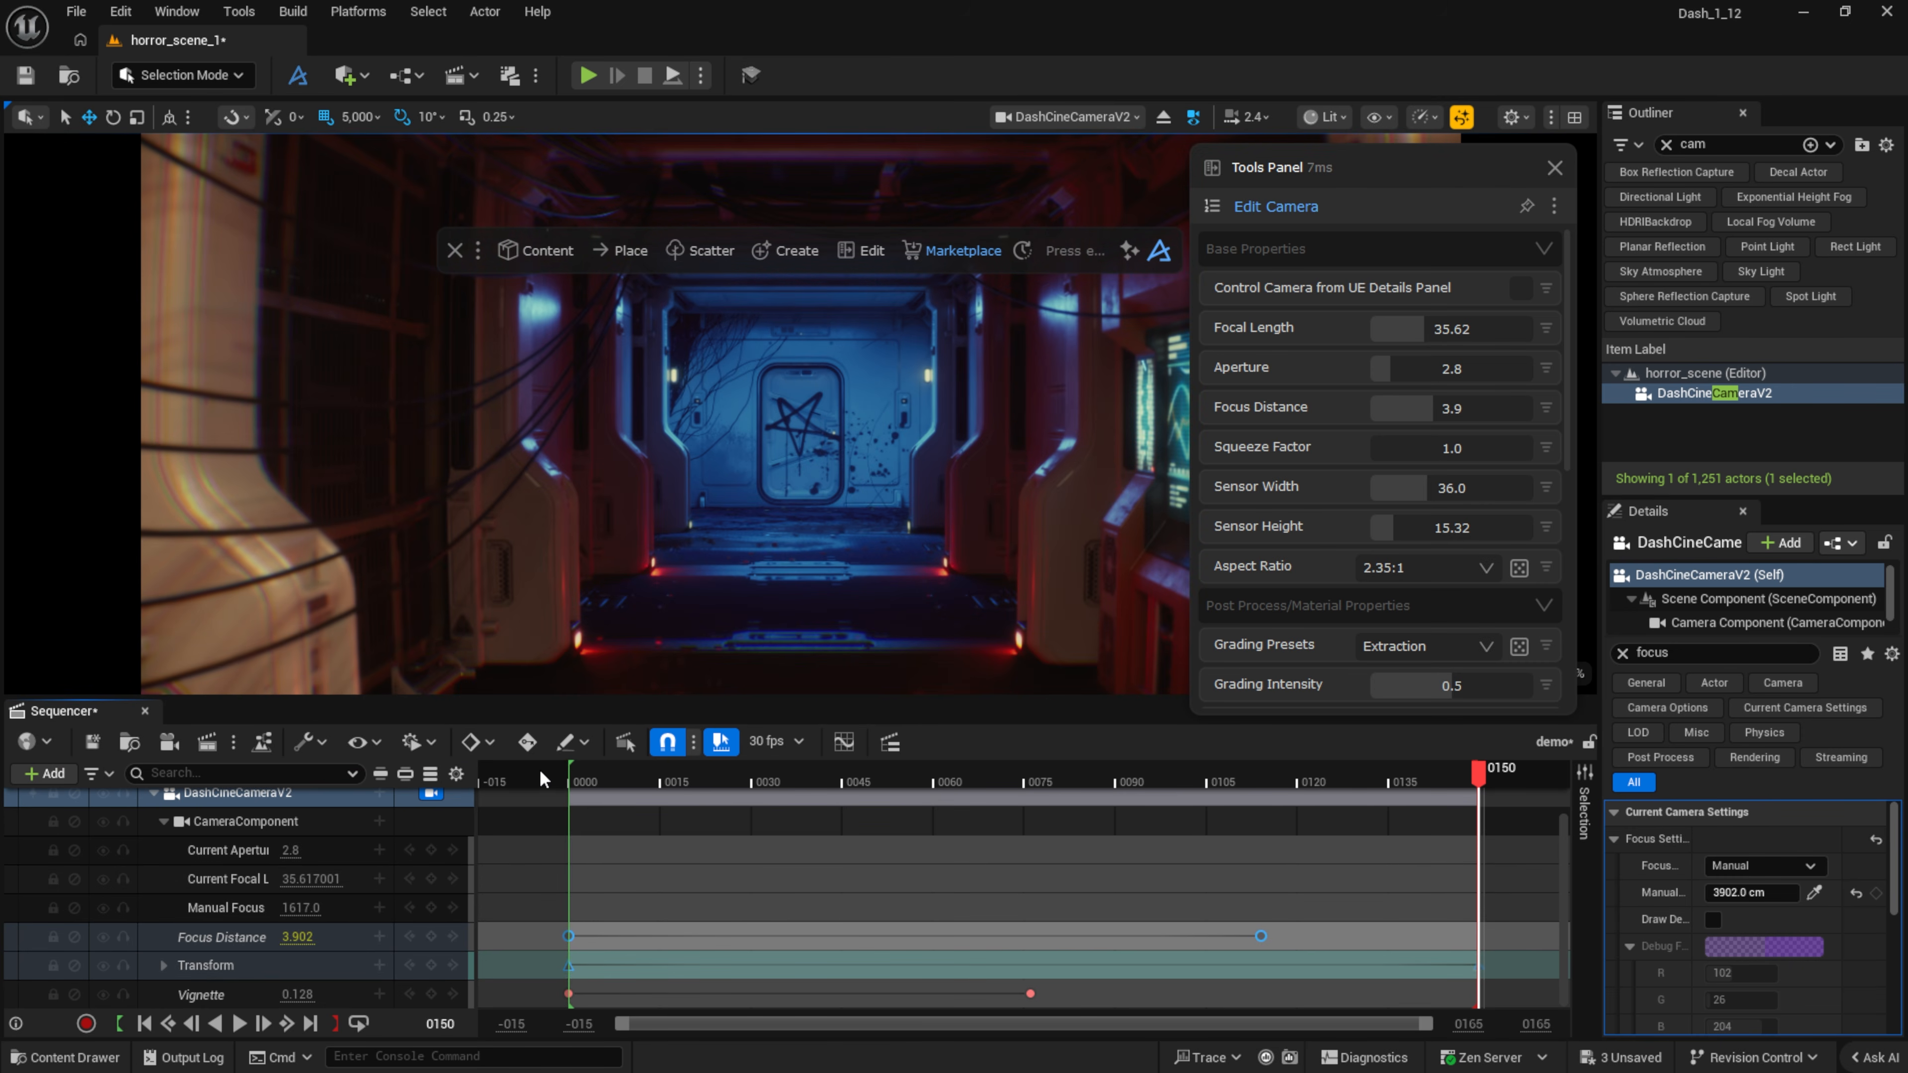
pyautogui.press('space')
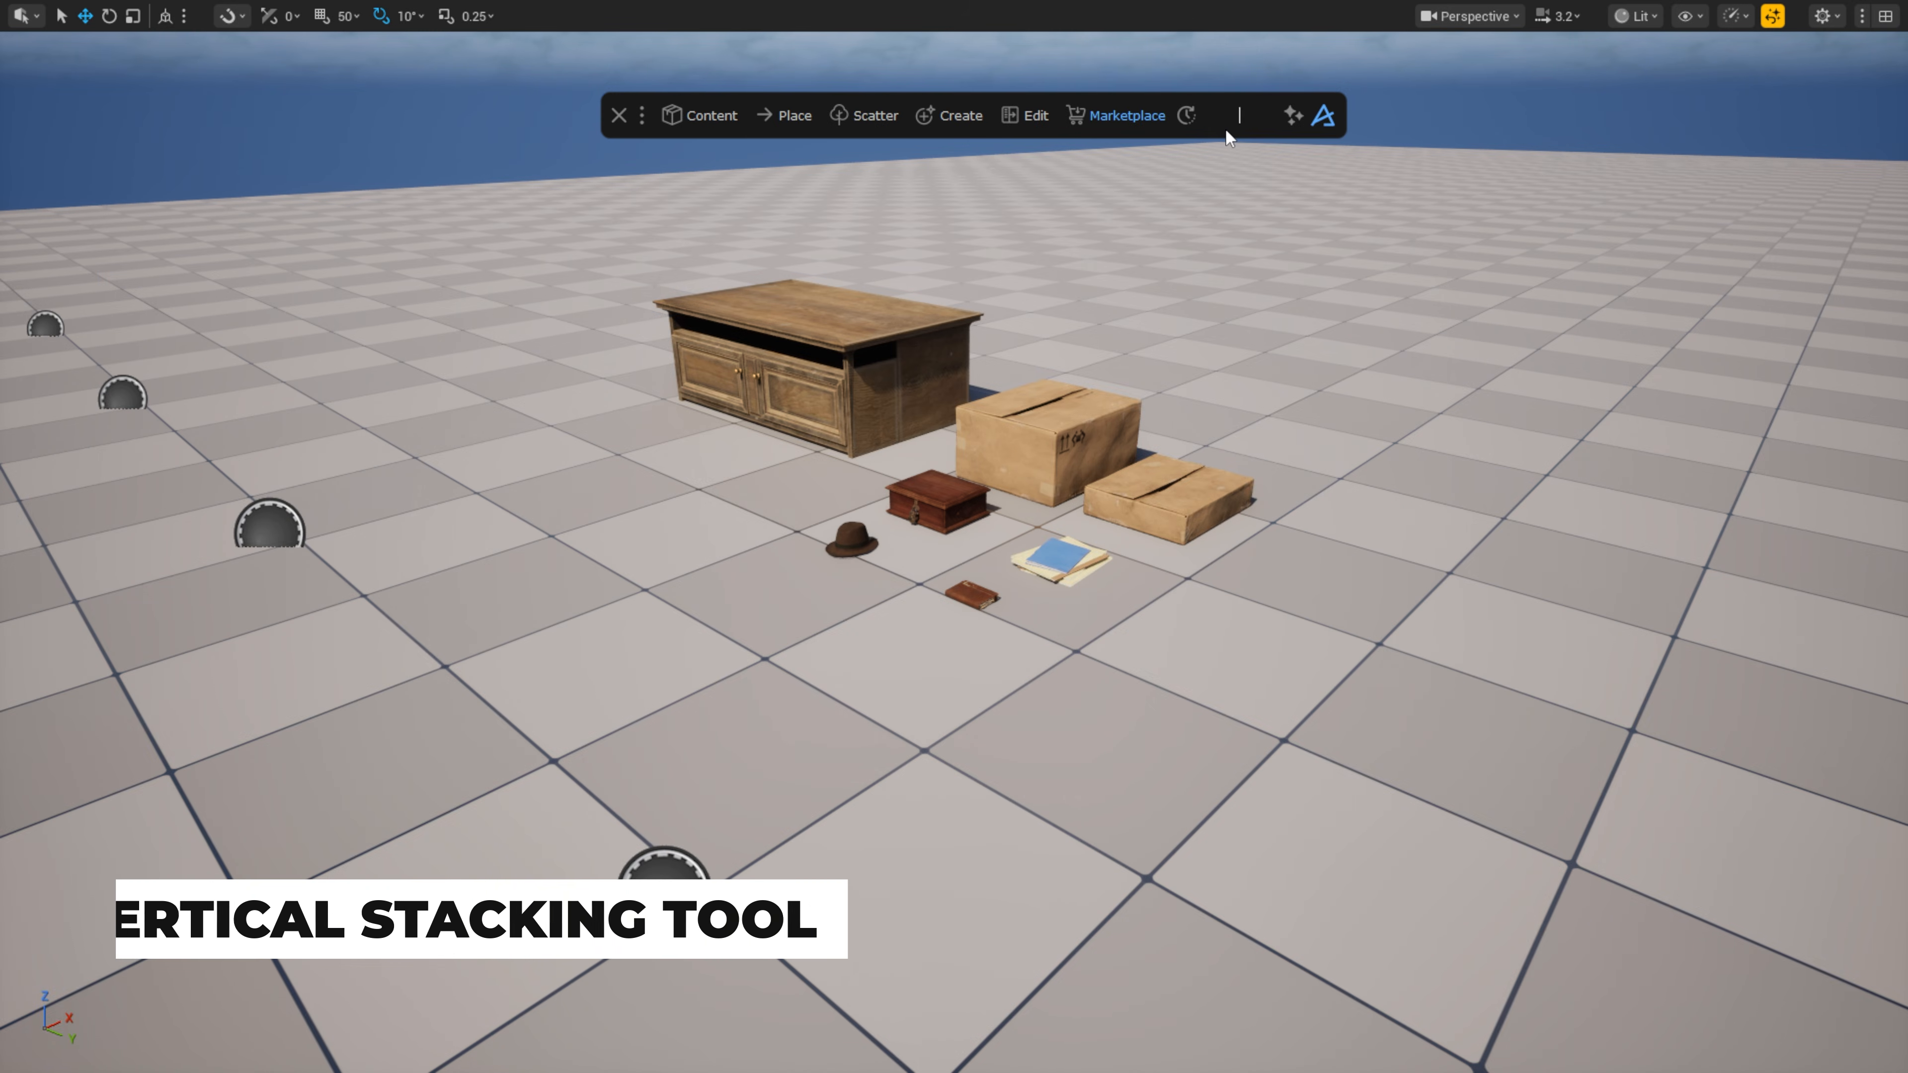
# Step: Open the Vertical Stacking tool with all five half-disc root actors selected
pyautogui.write('stacking')
pyautogui.click(906, 177)
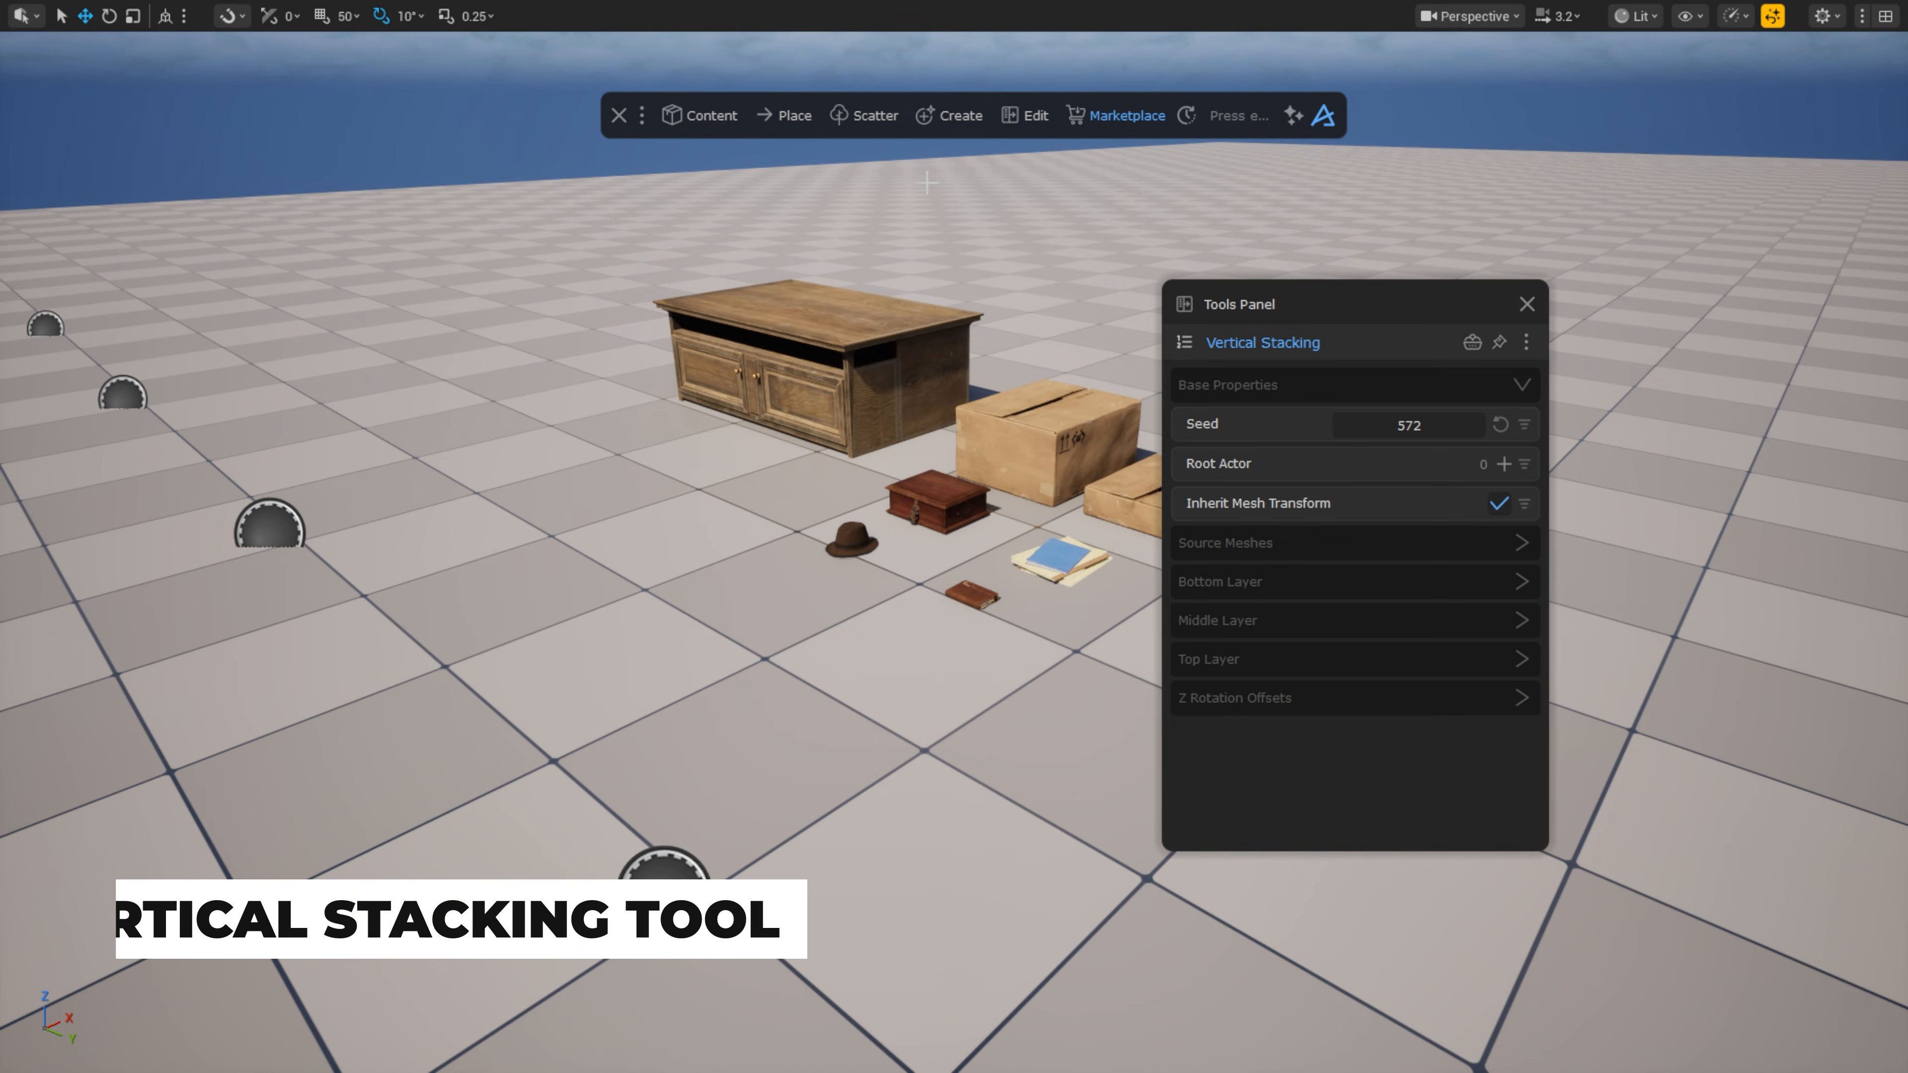
pyautogui.scroll(-5, 797, 459)
pyautogui.keyDown('shift'); pyautogui.click(435, 451); pyautogui.keyUp('shift')
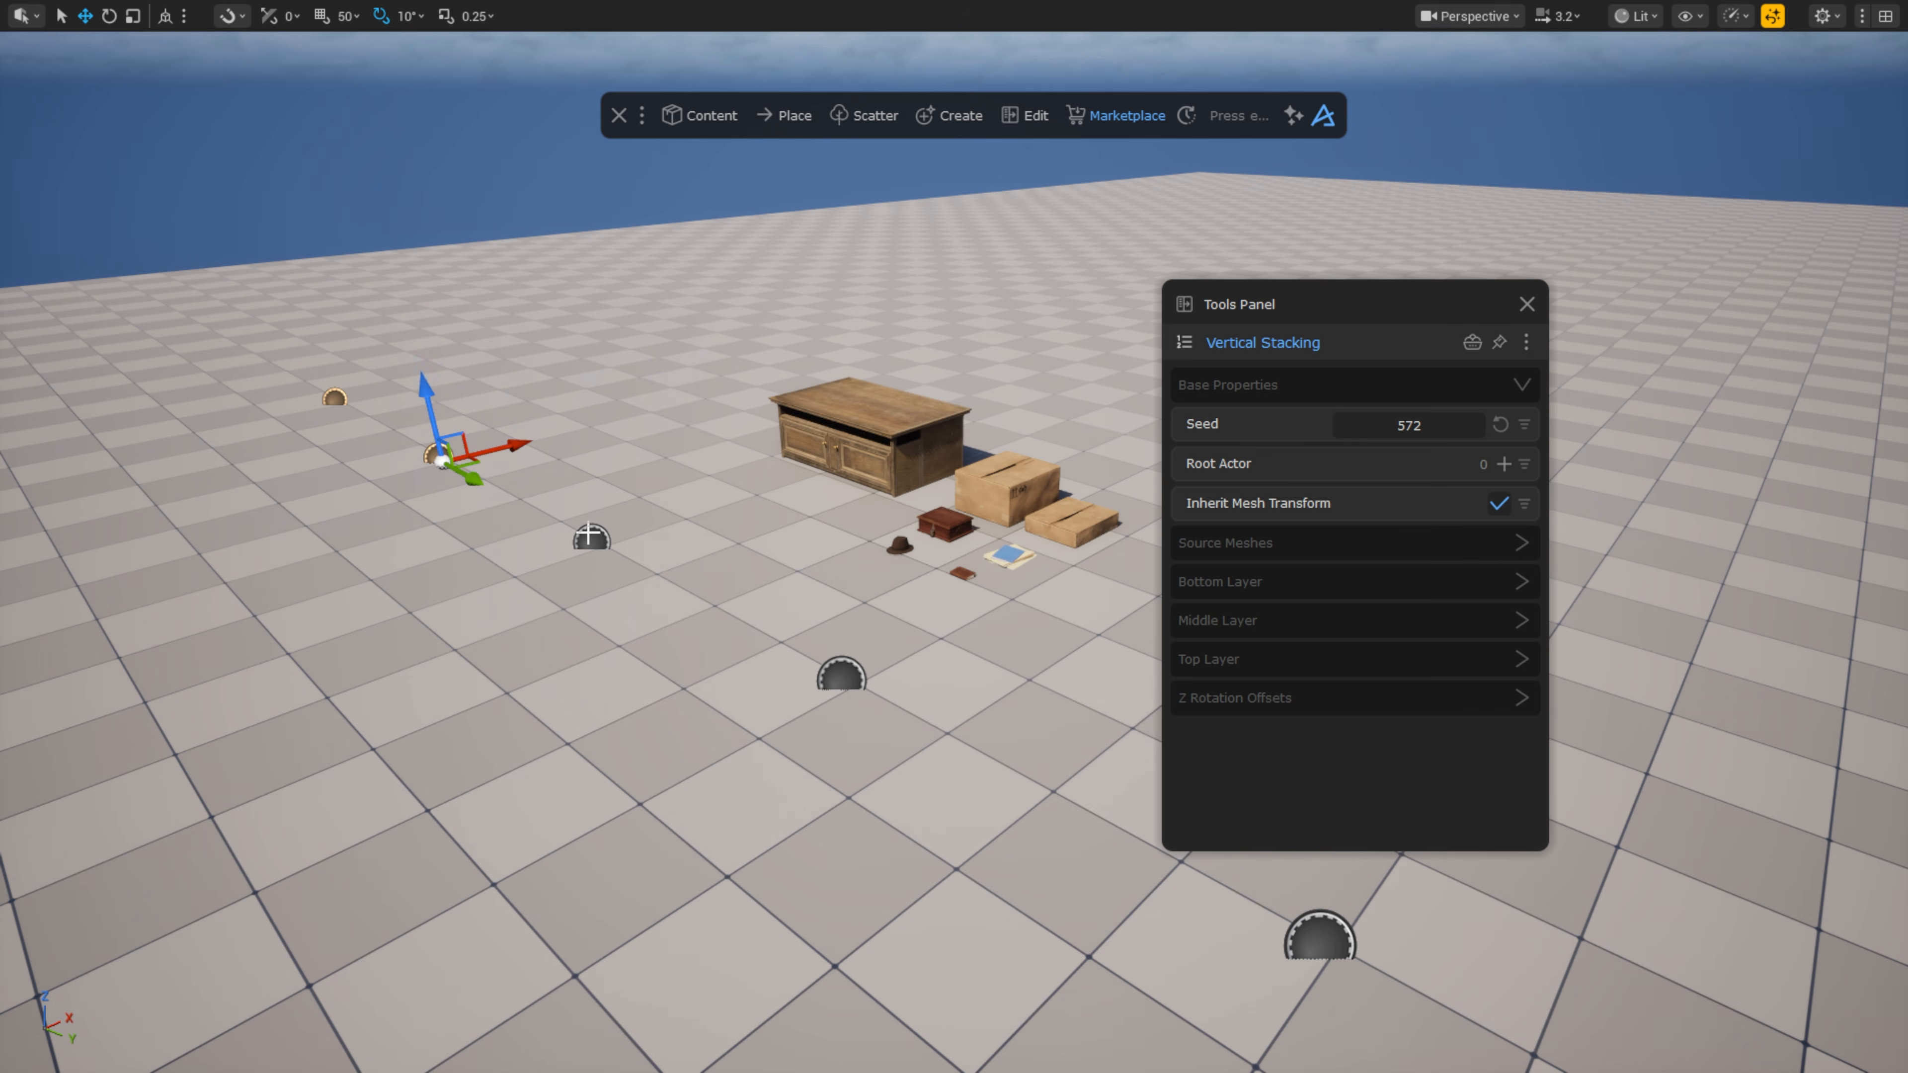
pyautogui.keyDown('shift'); pyautogui.click(590, 535); pyautogui.keyUp('shift')
pyautogui.keyDown('shift'); pyautogui.click(842, 680); pyautogui.keyUp('shift')
pyautogui.keyDown('shift'); pyautogui.click(1313, 940); pyautogui.keyUp('shift')
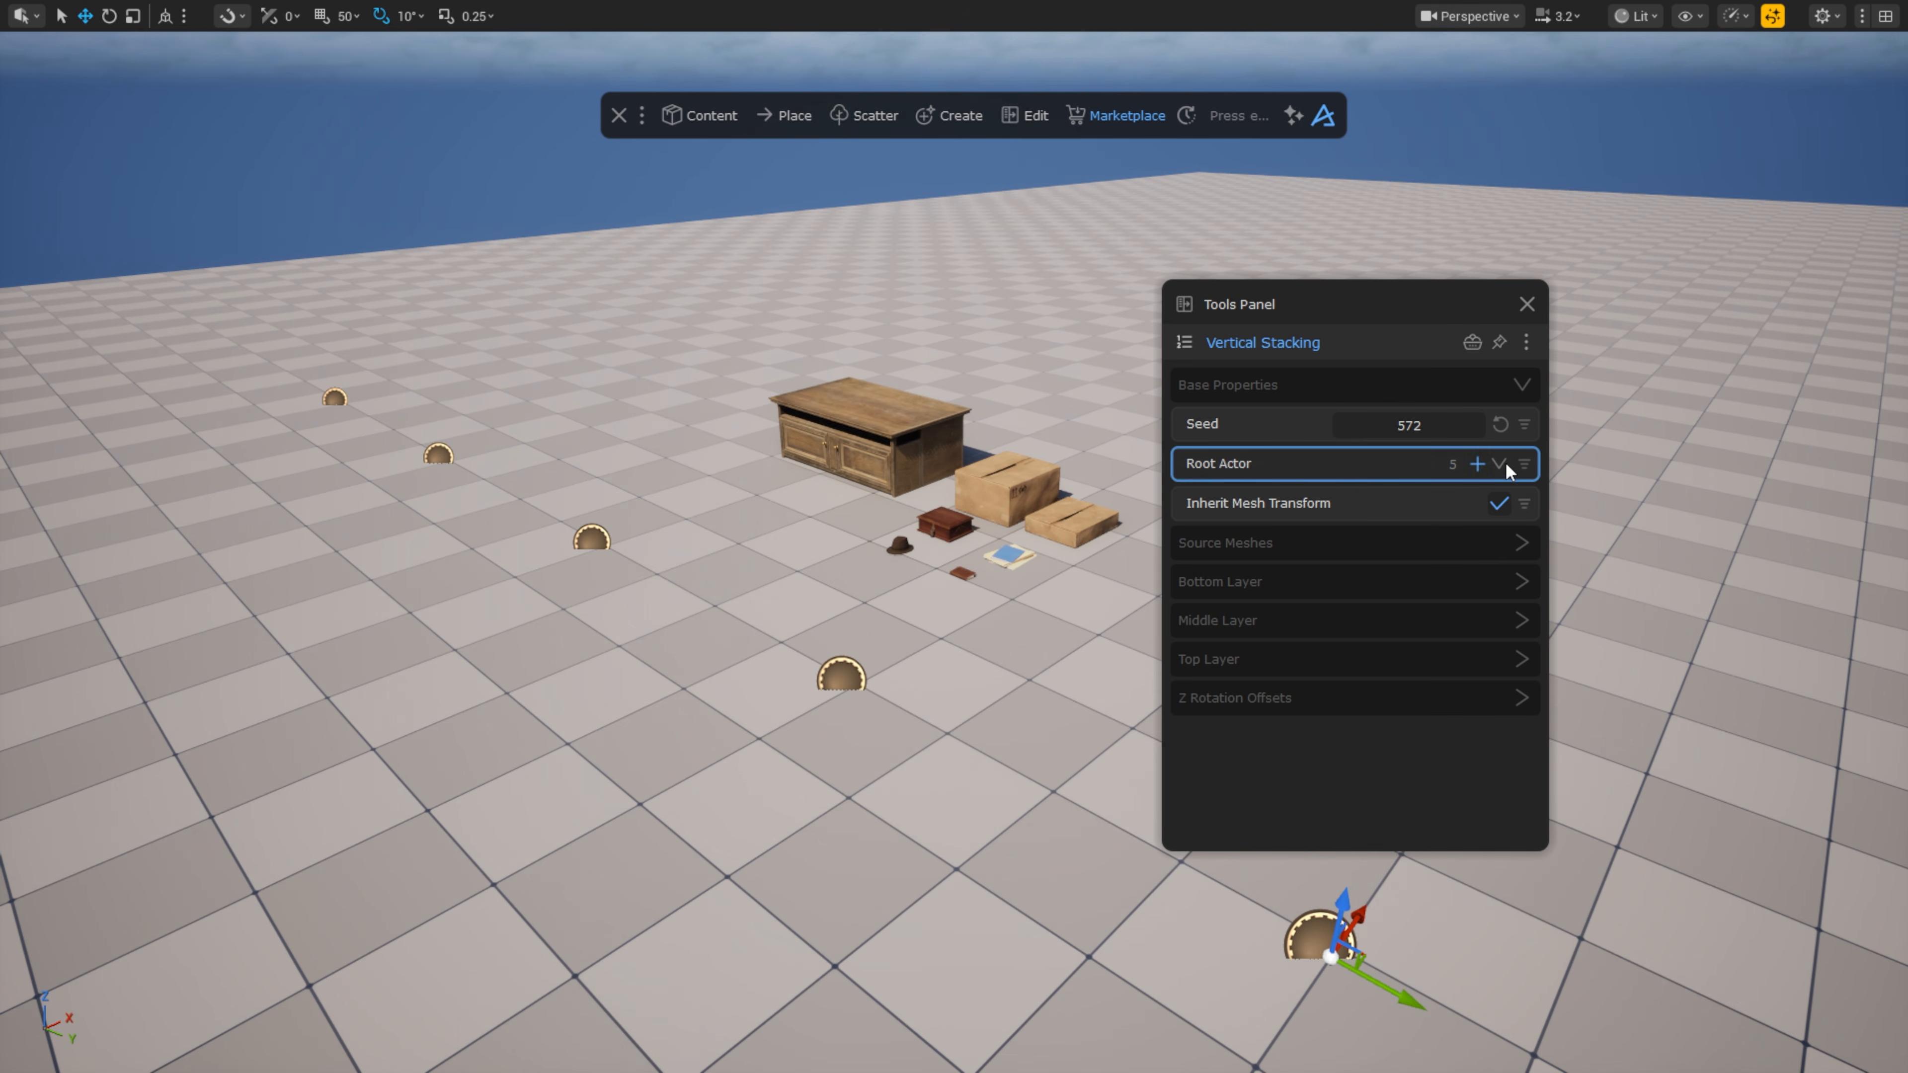
# Step: Stack the cabinet at the bottom, cardboard boxes in the middle, four small props on top
pyautogui.click(1522, 542)
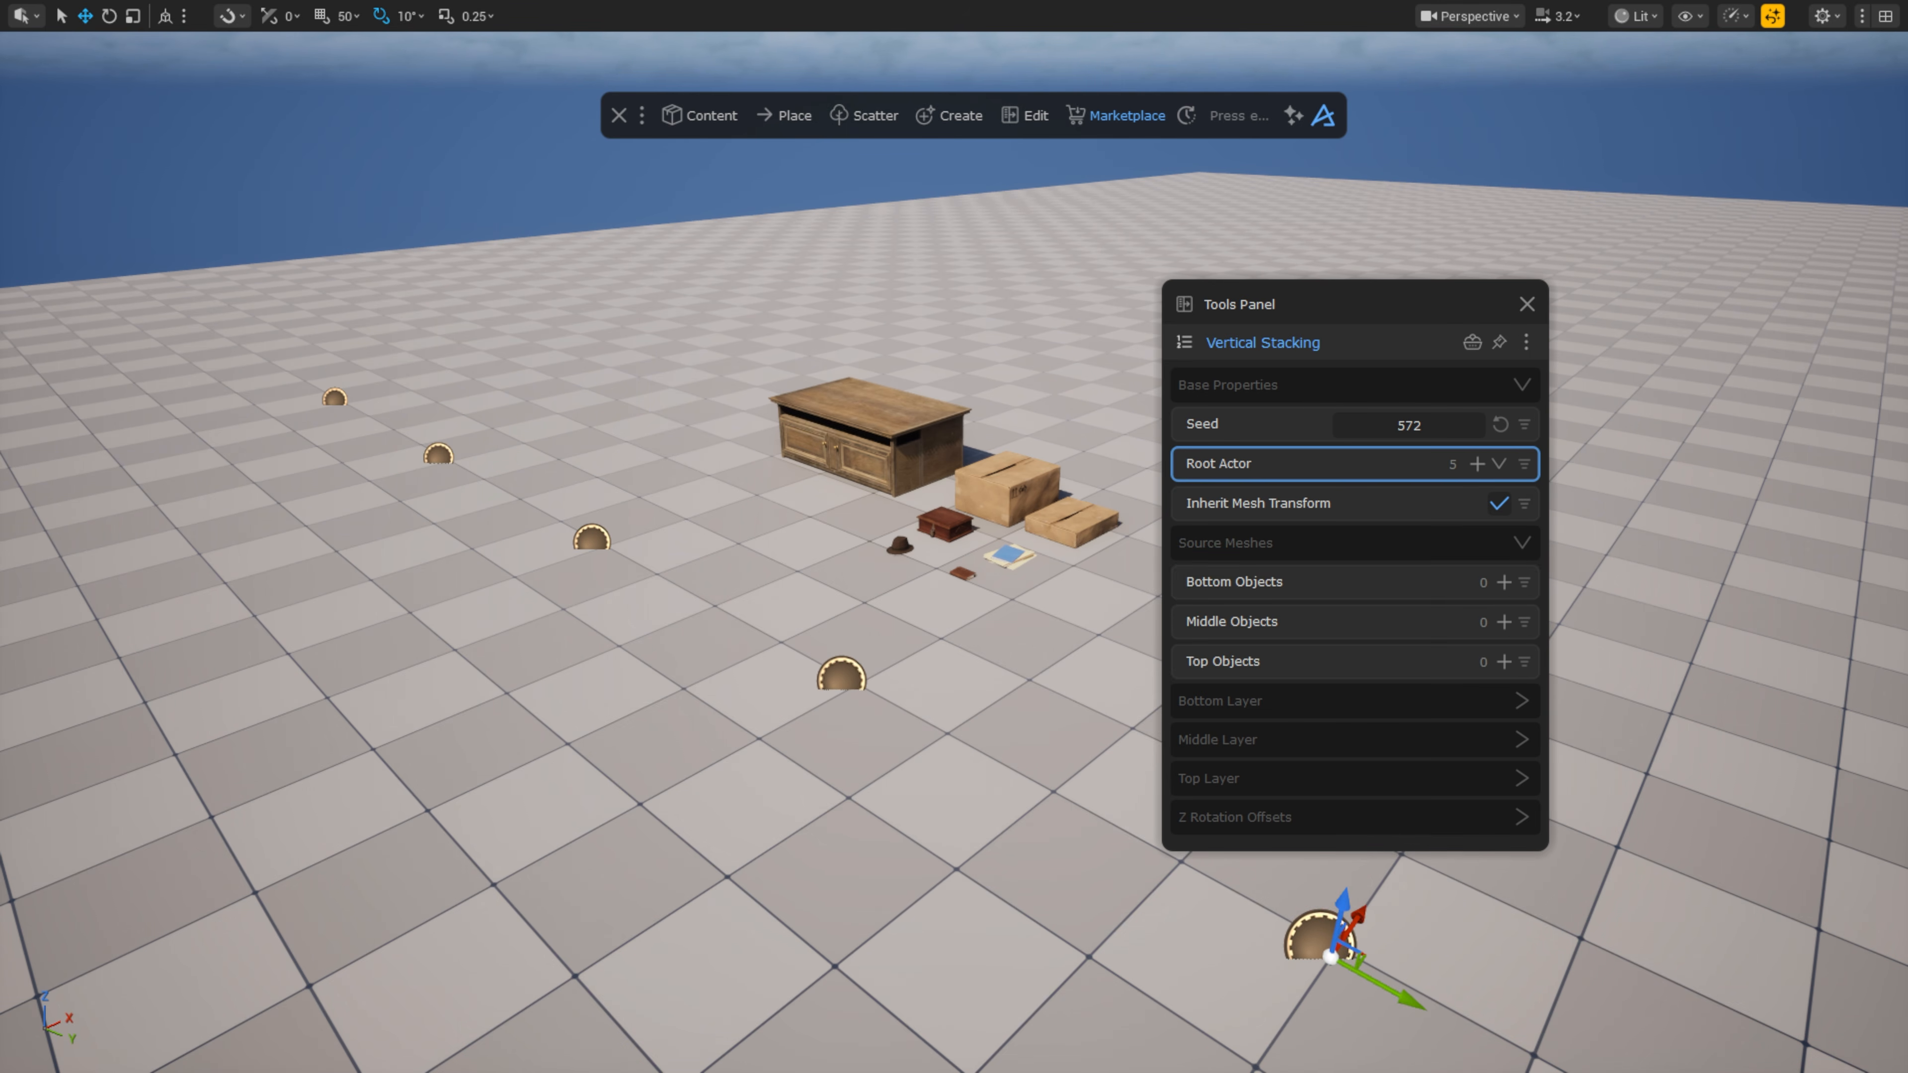
pyautogui.click(1503, 582)
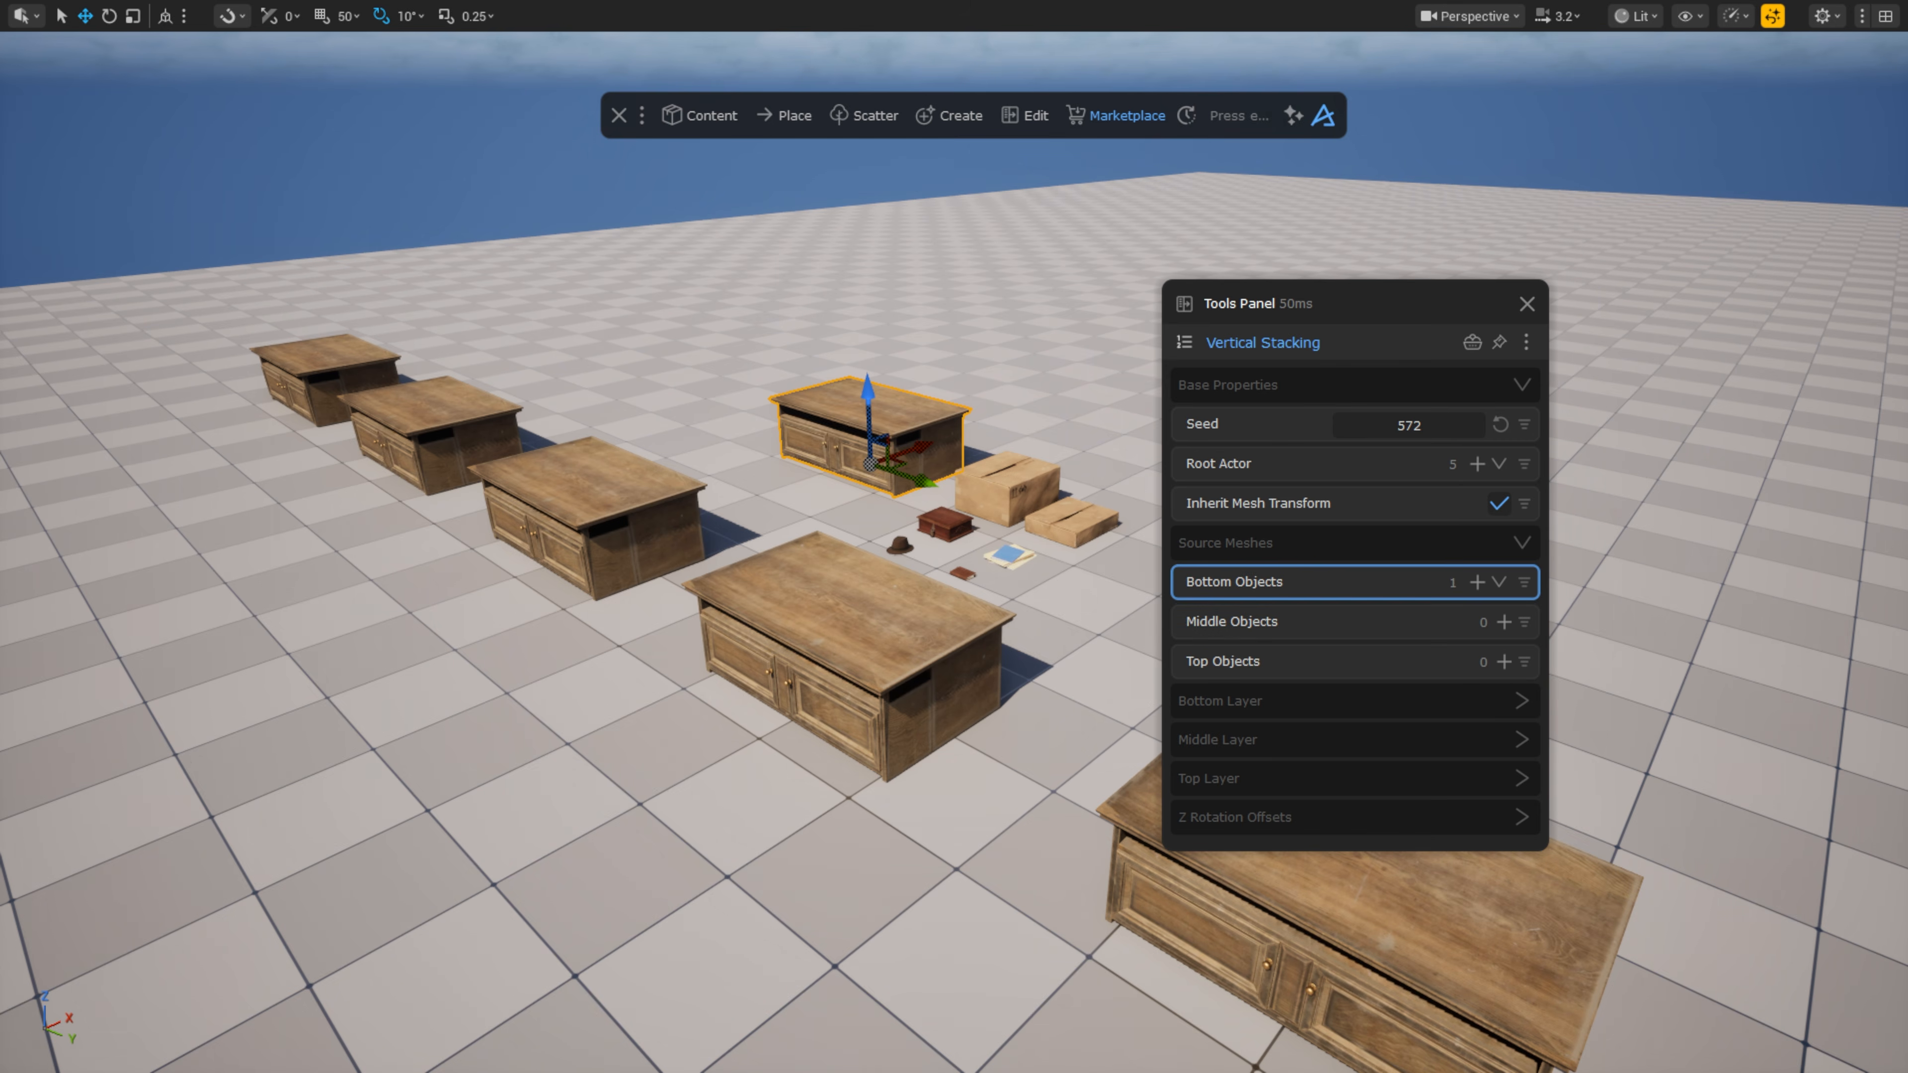
pyautogui.click(1081, 518)
pyautogui.click(950, 523)
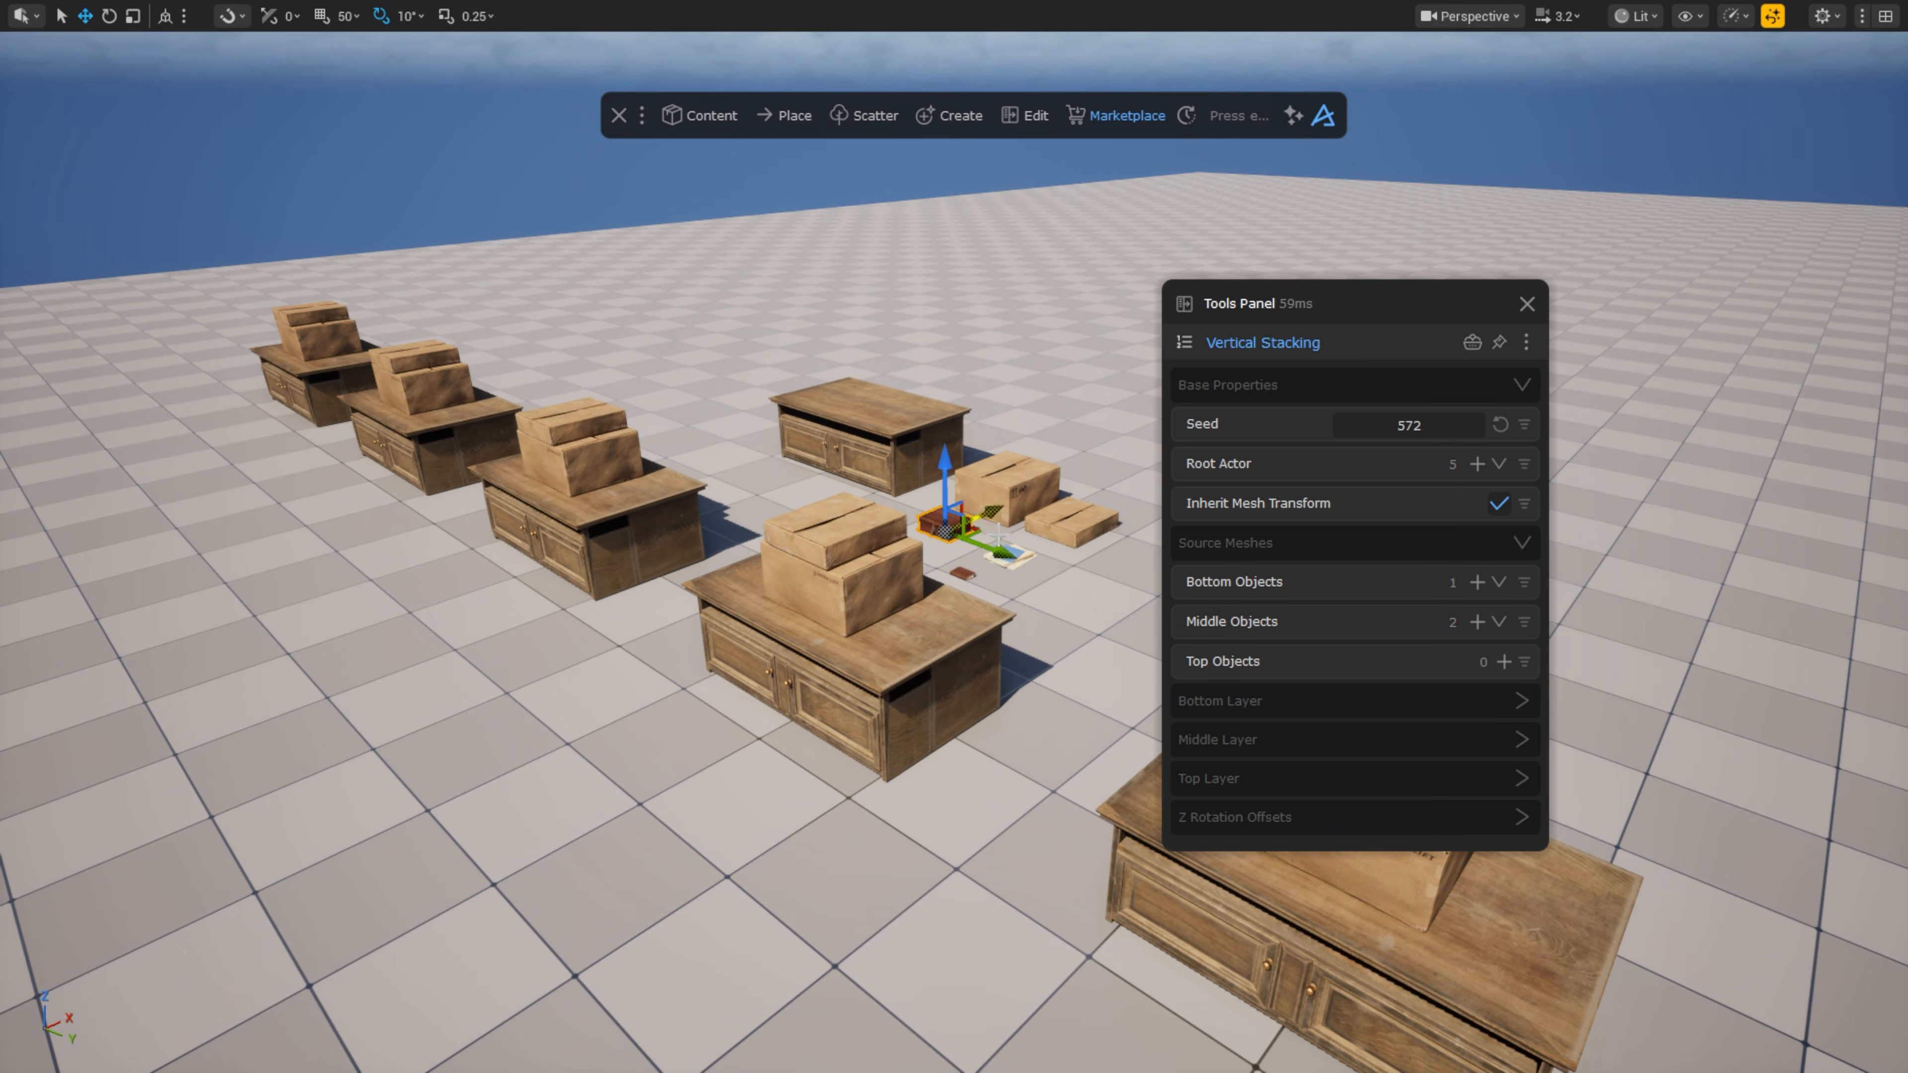
pyautogui.keyDown('ctrl'); pyautogui.click(1010, 554); pyautogui.keyUp('ctrl')
pyautogui.moveTo(1010, 554); pyautogui.dragTo(953, 624, button='middle')
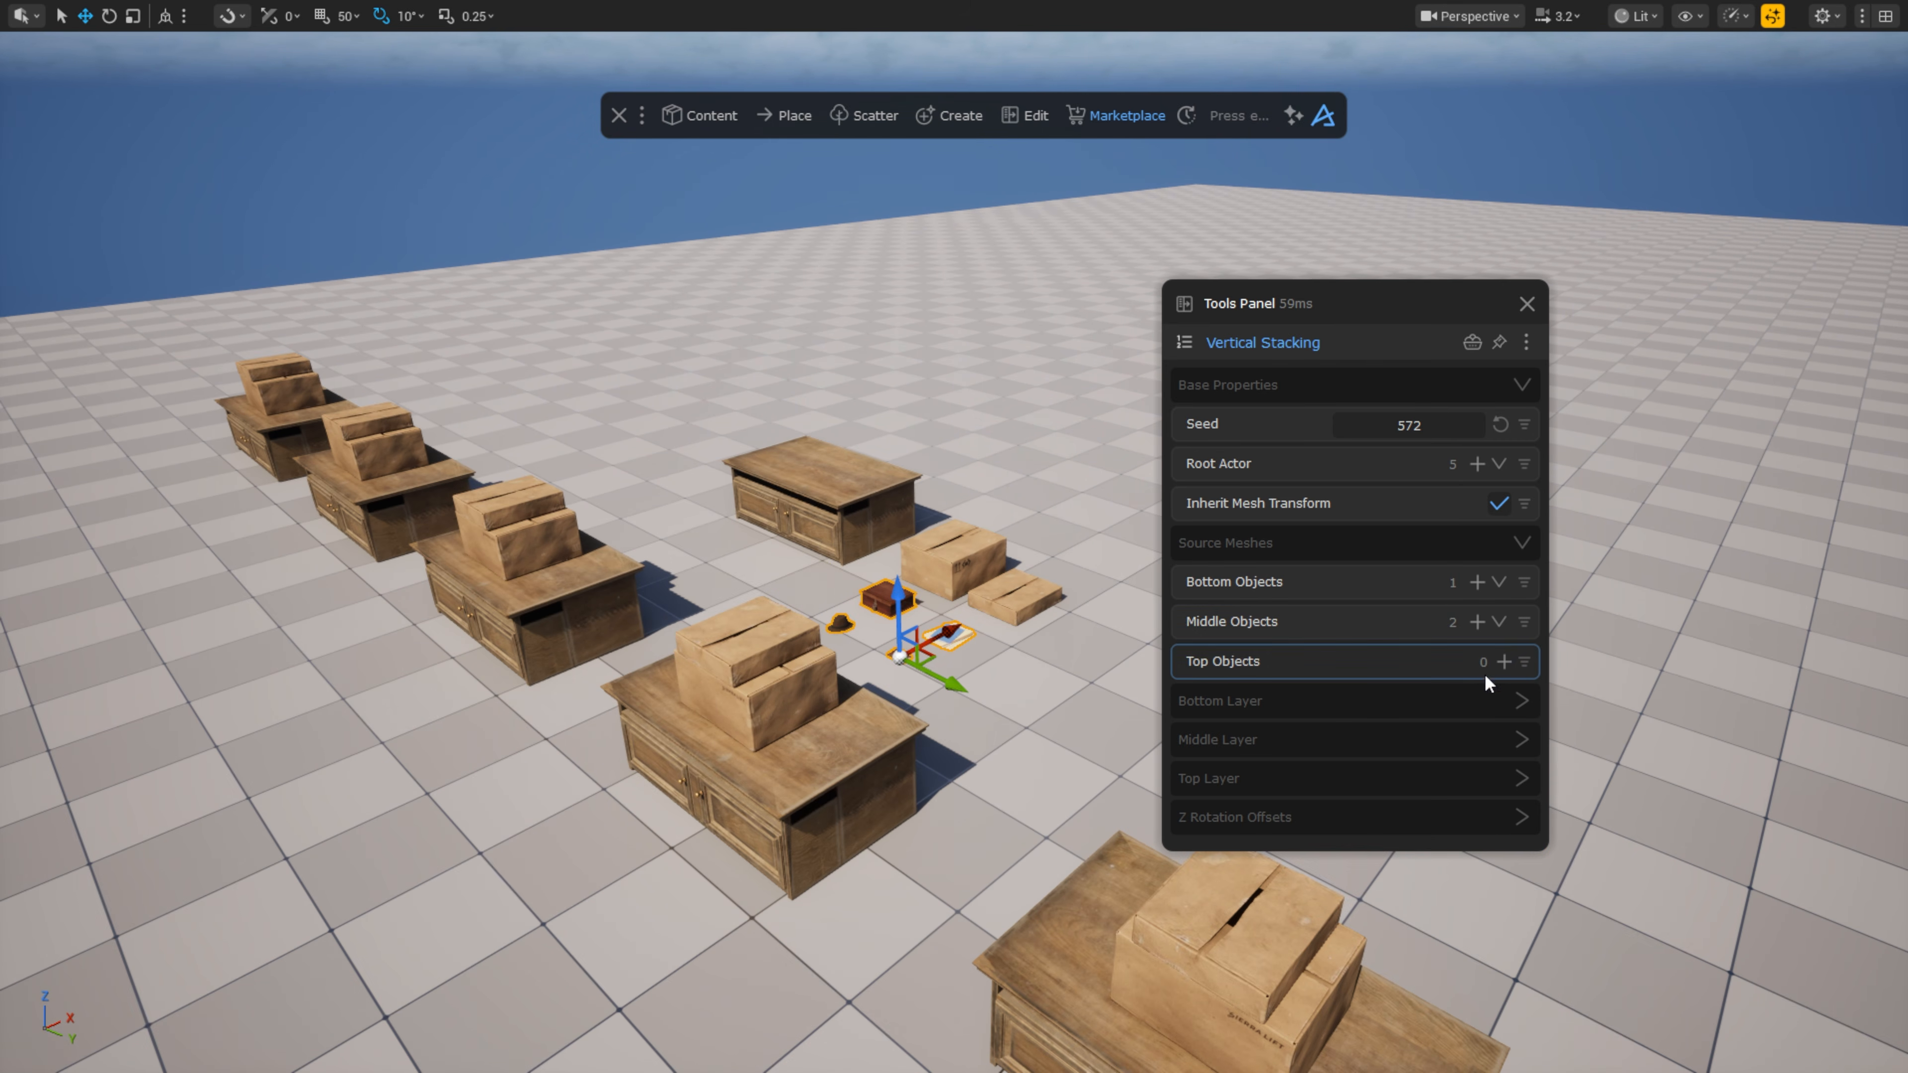
pyautogui.click(1503, 662)
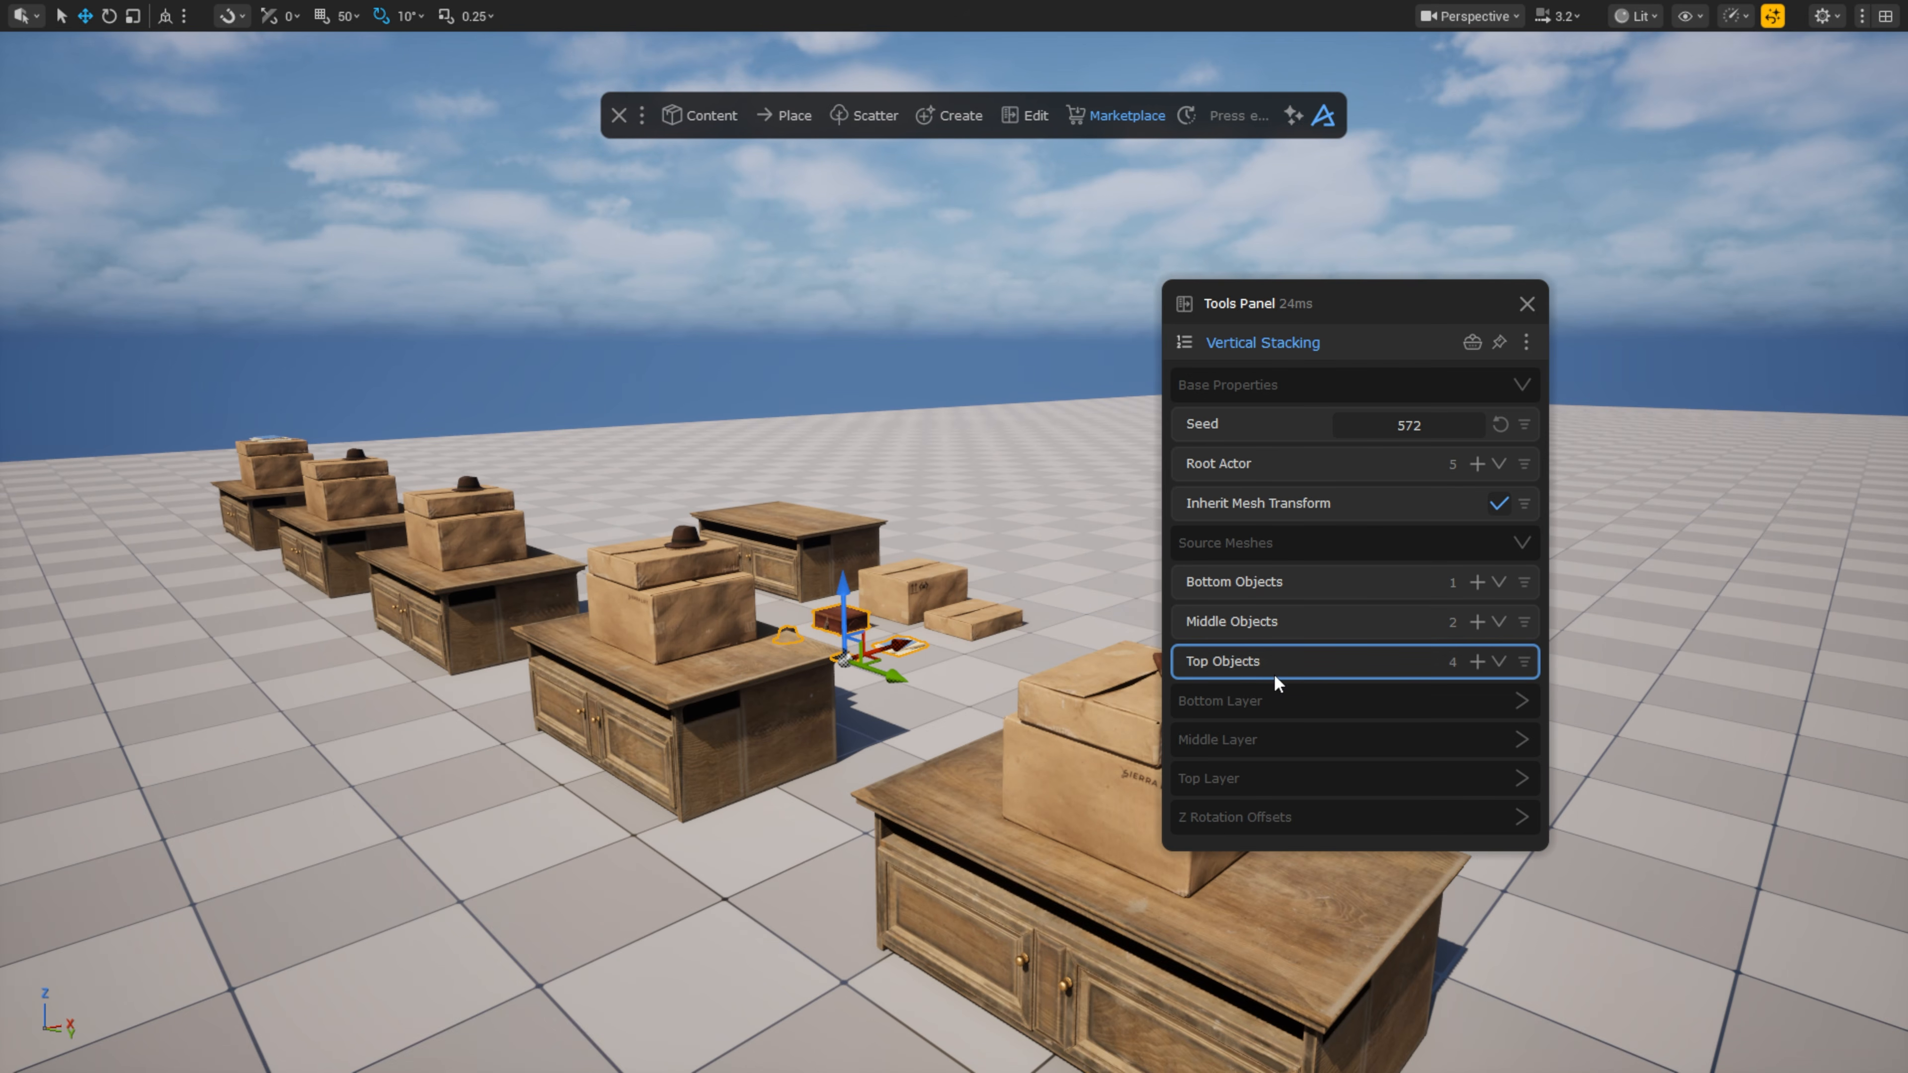
# Step: Reshuffle the stacks with a new seed and lower the top layer's Random Remove %
pyautogui.moveTo(1383, 444); pyautogui.dragTo(1319, 434)
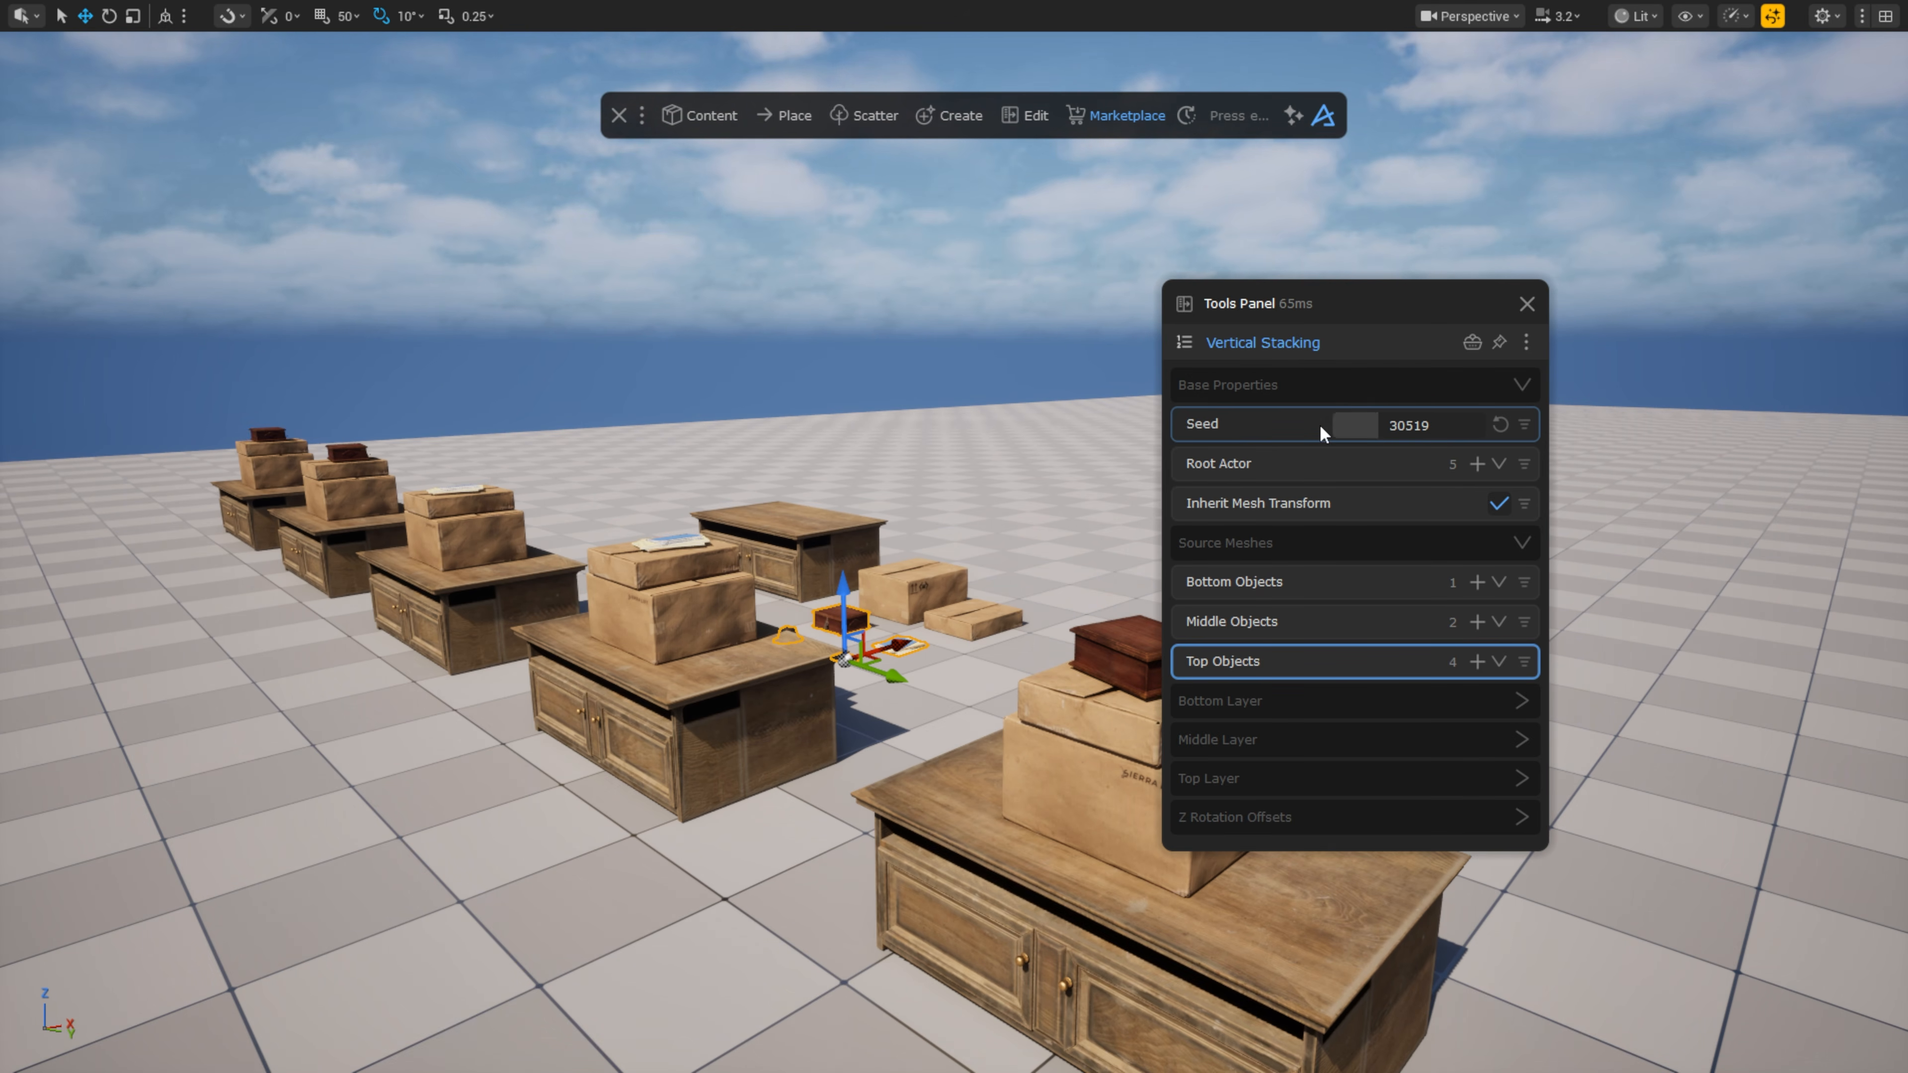
pyautogui.click(1302, 778)
pyautogui.scroll(-2, 1338, 744)
pyautogui.moveTo(1424, 752); pyautogui.dragTo(1454, 709)
# Step: Jitter the middle boxes' position and rotation and randomly remove some of them
pyautogui.click(1335, 637)
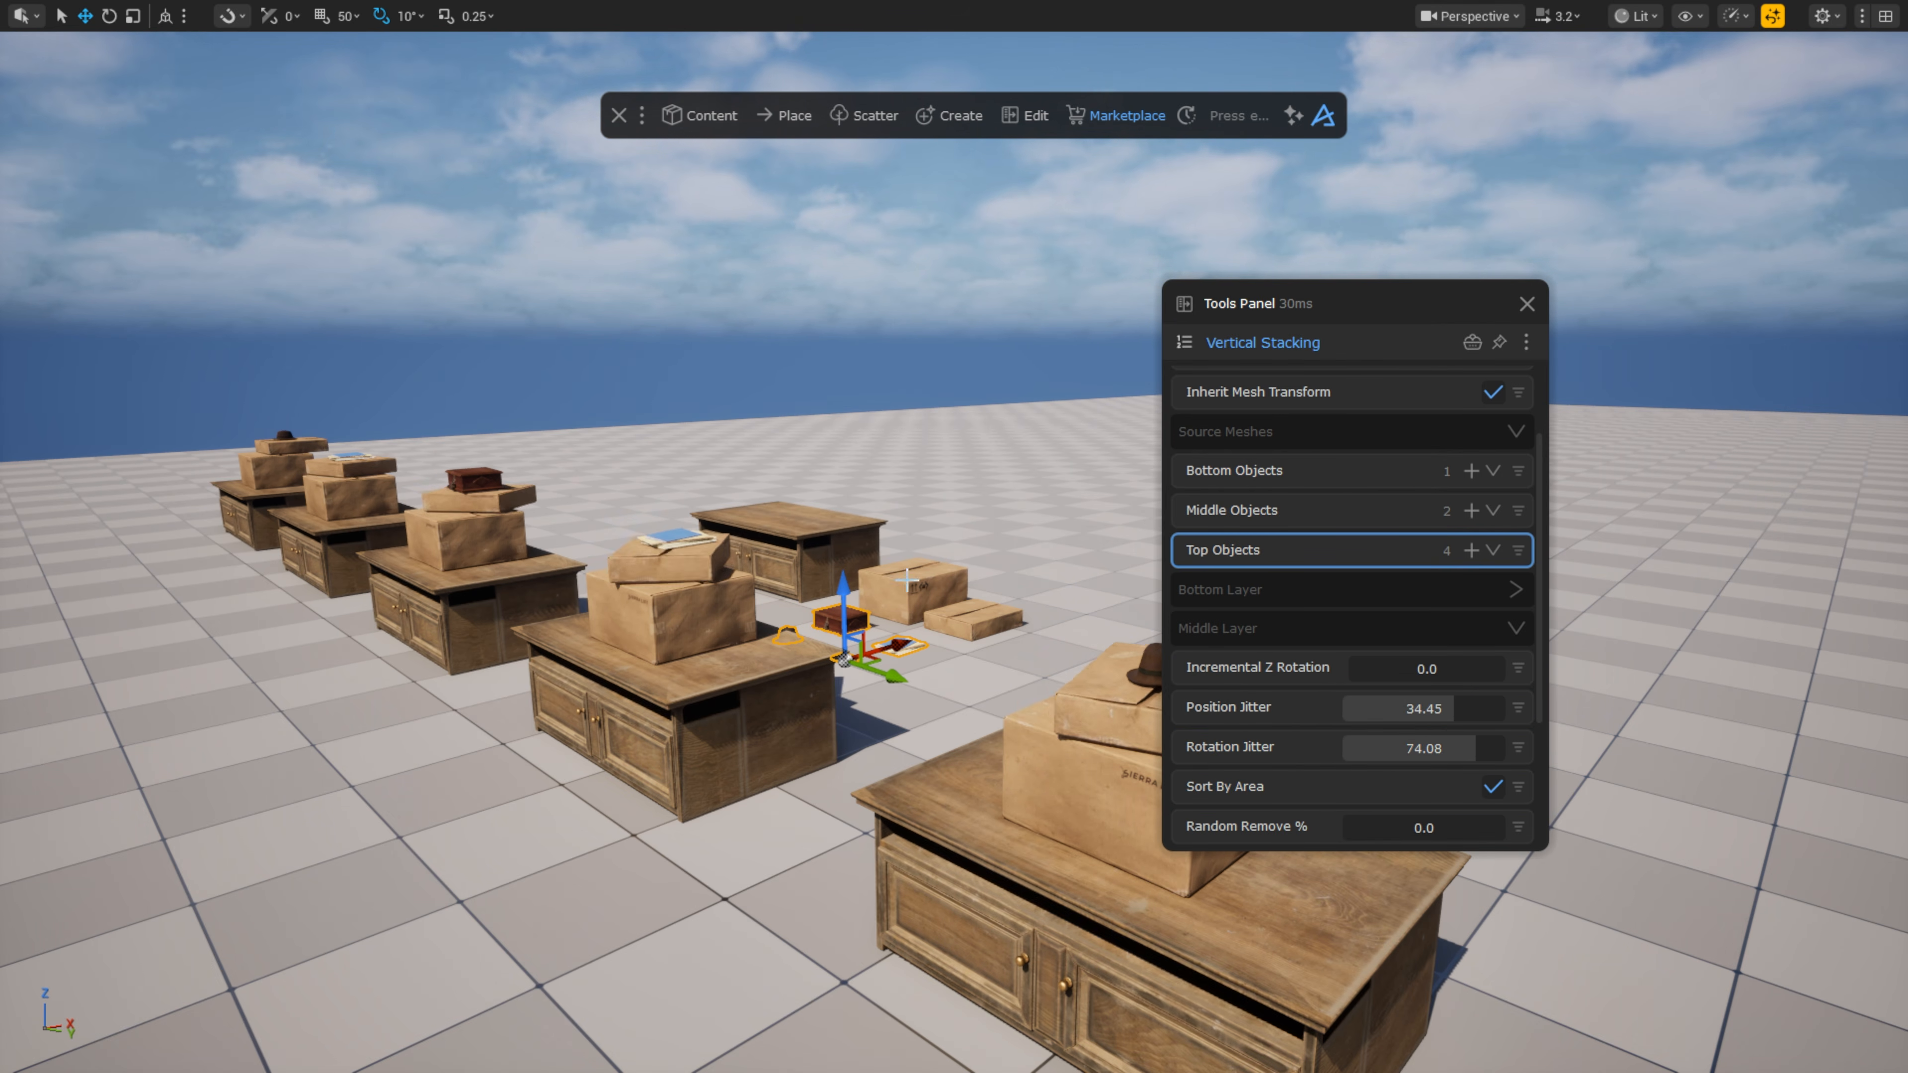
pyautogui.moveTo(1037, 571); pyautogui.dragTo(1026, 654, button='right')
pyautogui.press('Escape')
pyautogui.scroll(-3, 1395, 609)
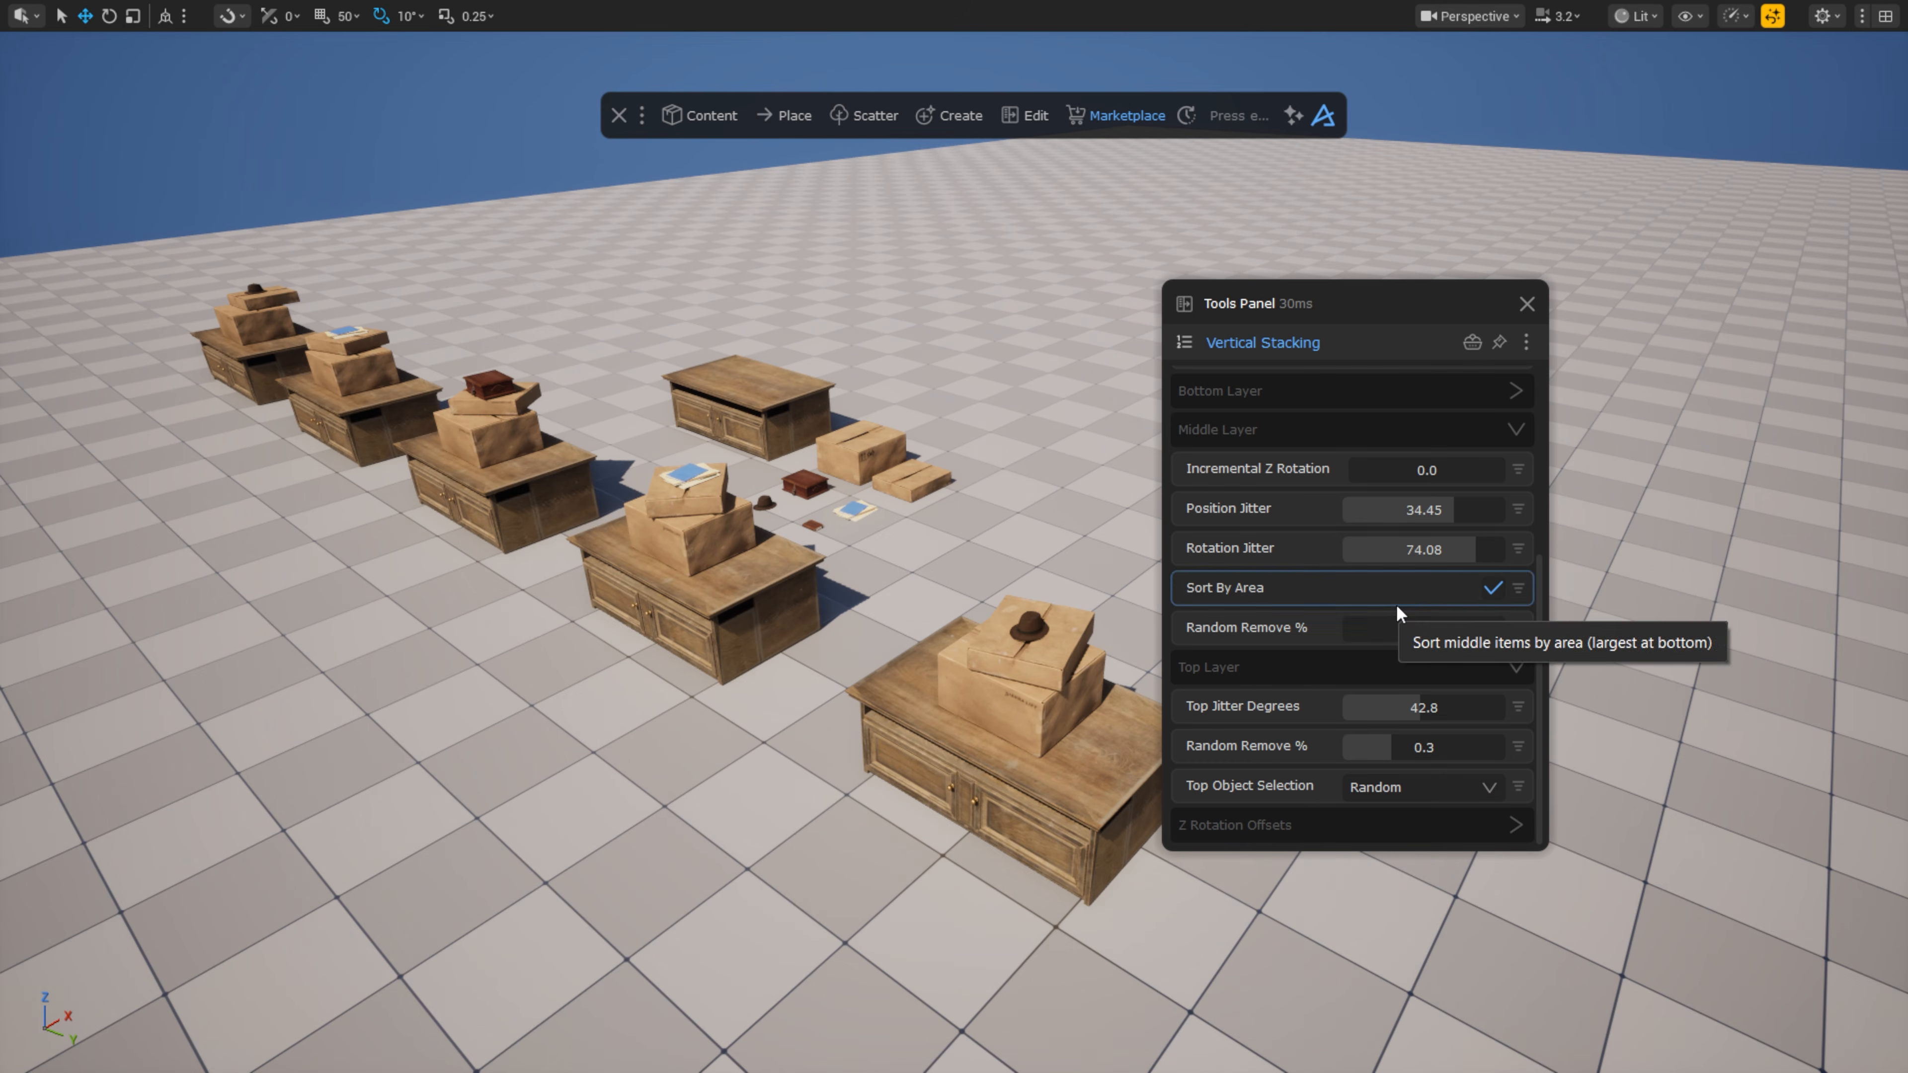
pyautogui.moveTo(1398, 629); pyautogui.dragTo(1294, 629)
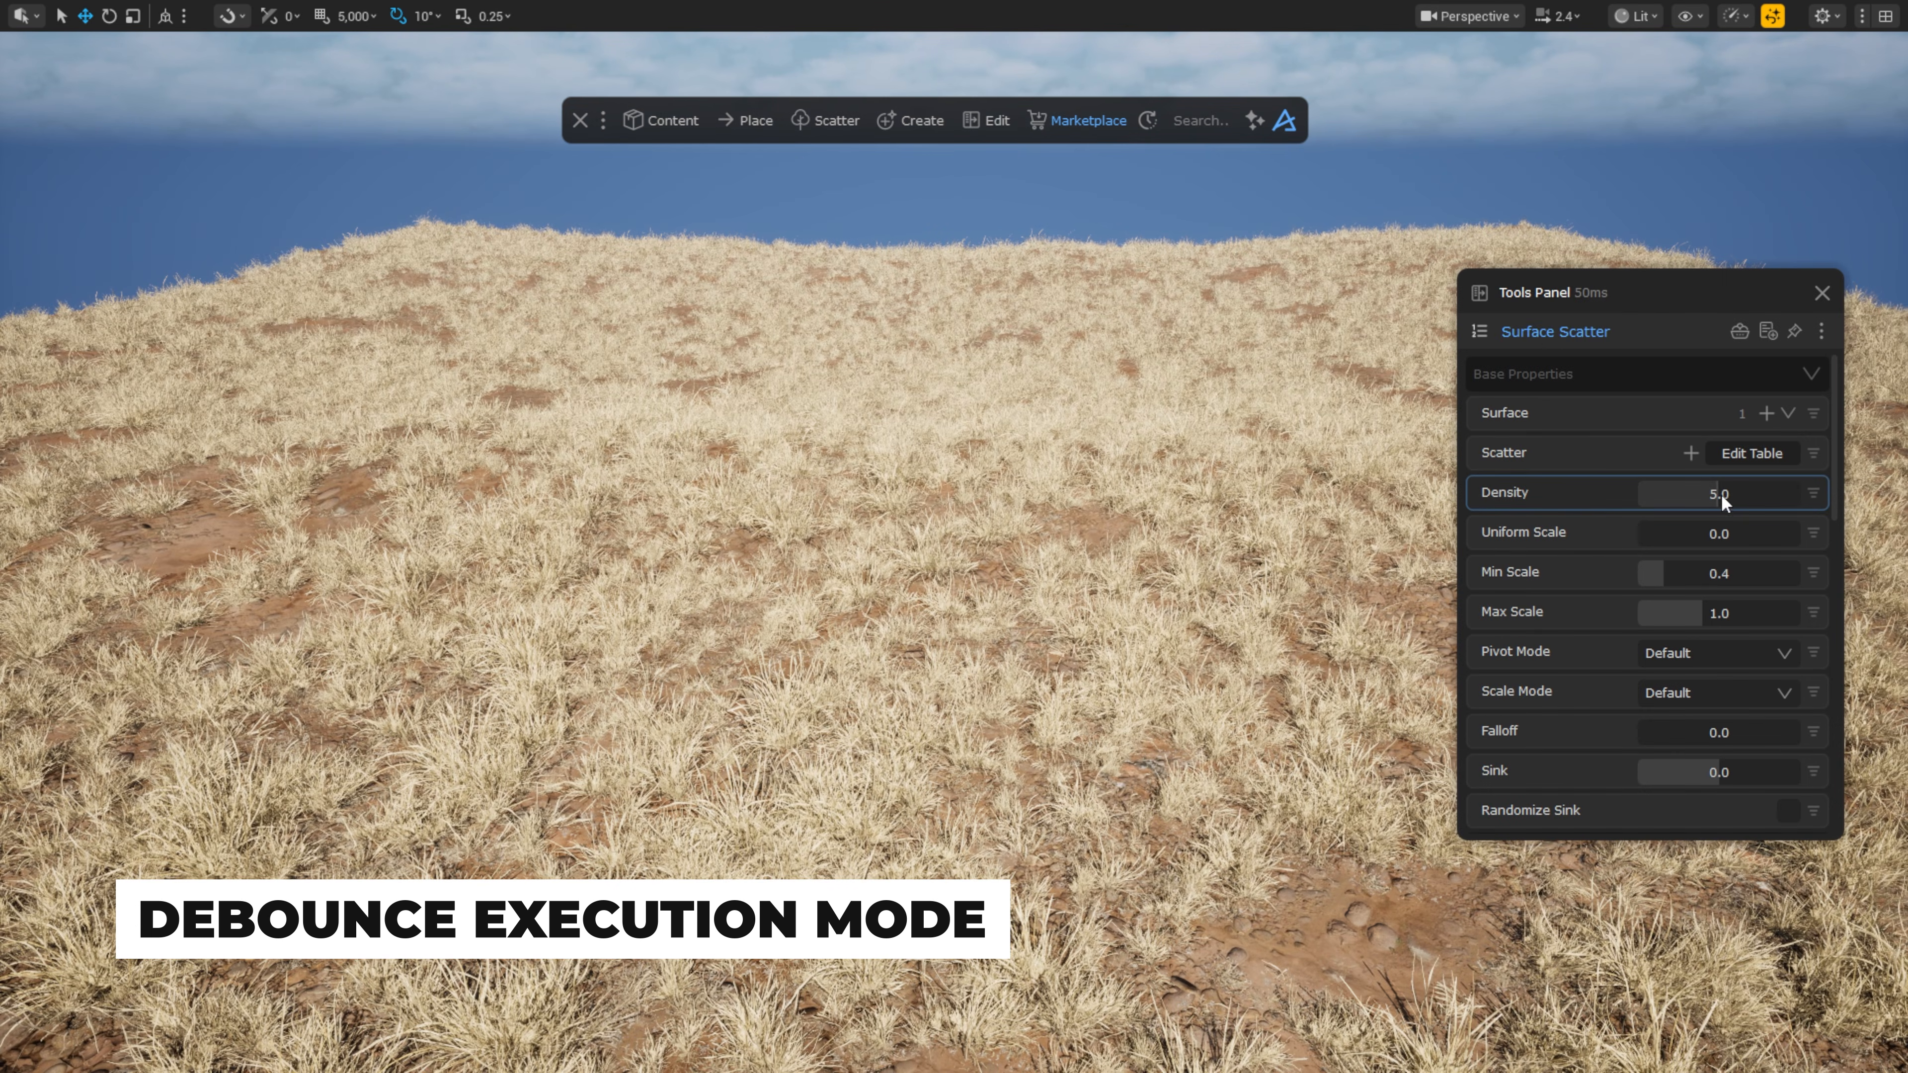
# Step: Slightly raise the grass scatter density and slide the terrain along the X axis
pyautogui.moveTo(1720, 494); pyautogui.dragTo(1810, 496)
pyautogui.click(1358, 905)
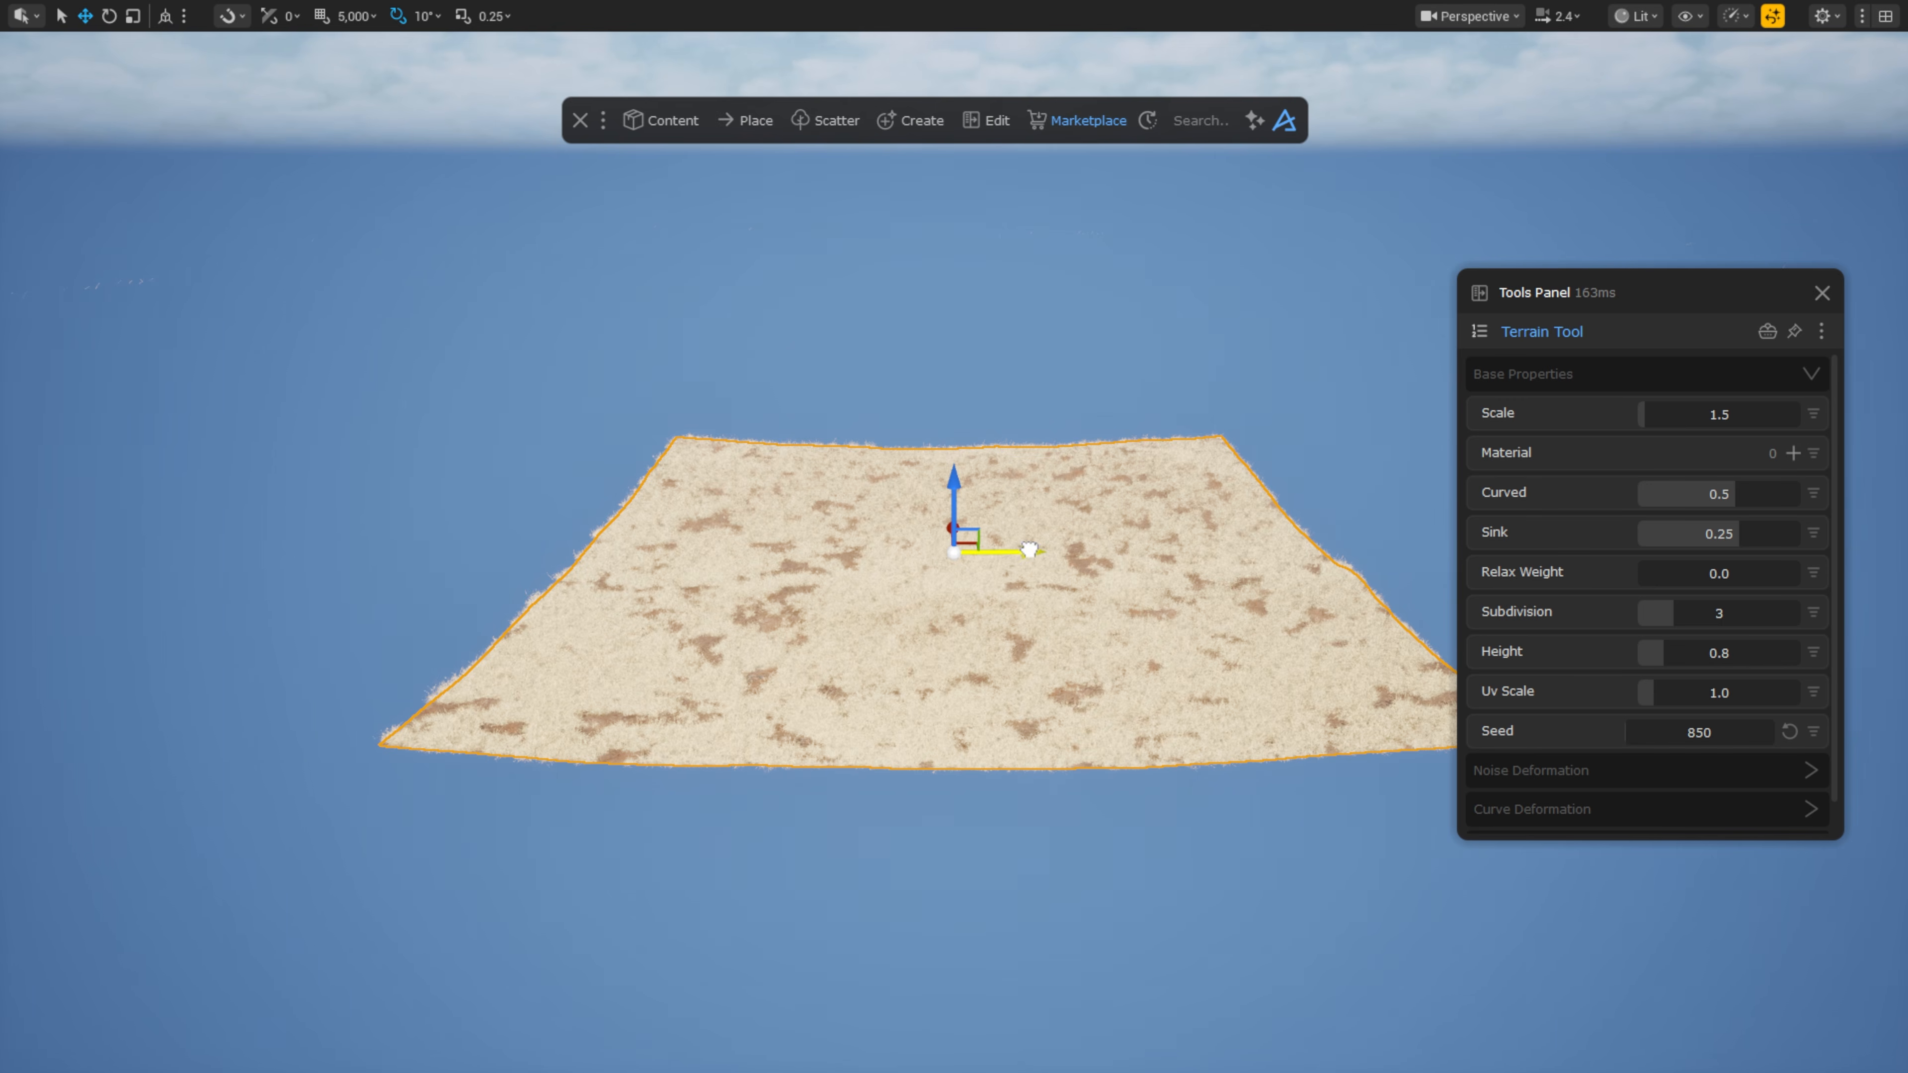
pyautogui.moveTo(1029, 550)
pyautogui.mouseDown()
pyautogui.moveTo(788, 560)
pyautogui.moveTo(1010, 573)
pyautogui.mouseUp()
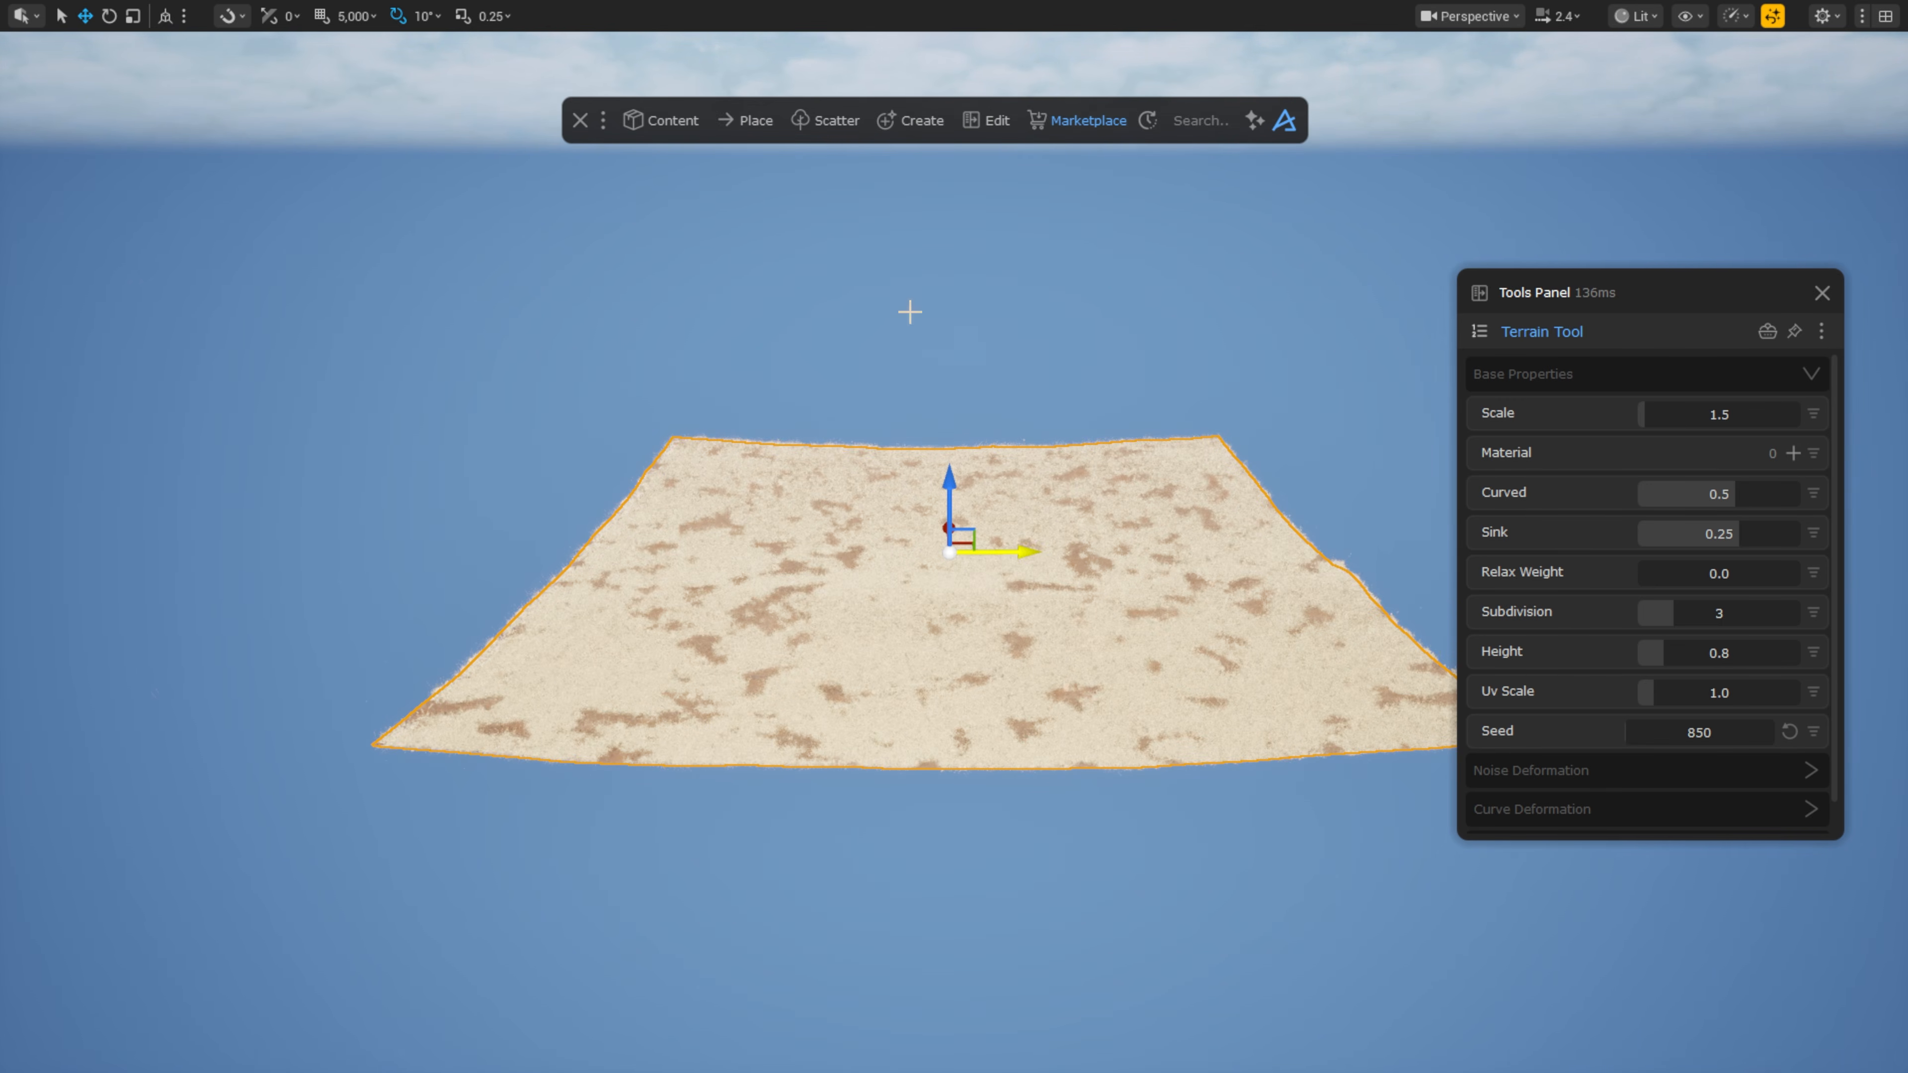
# Step: Set Dash Execution Mode to Debounce with a 300 ms rate, then move the terrain along X to test
pyautogui.click(606, 121)
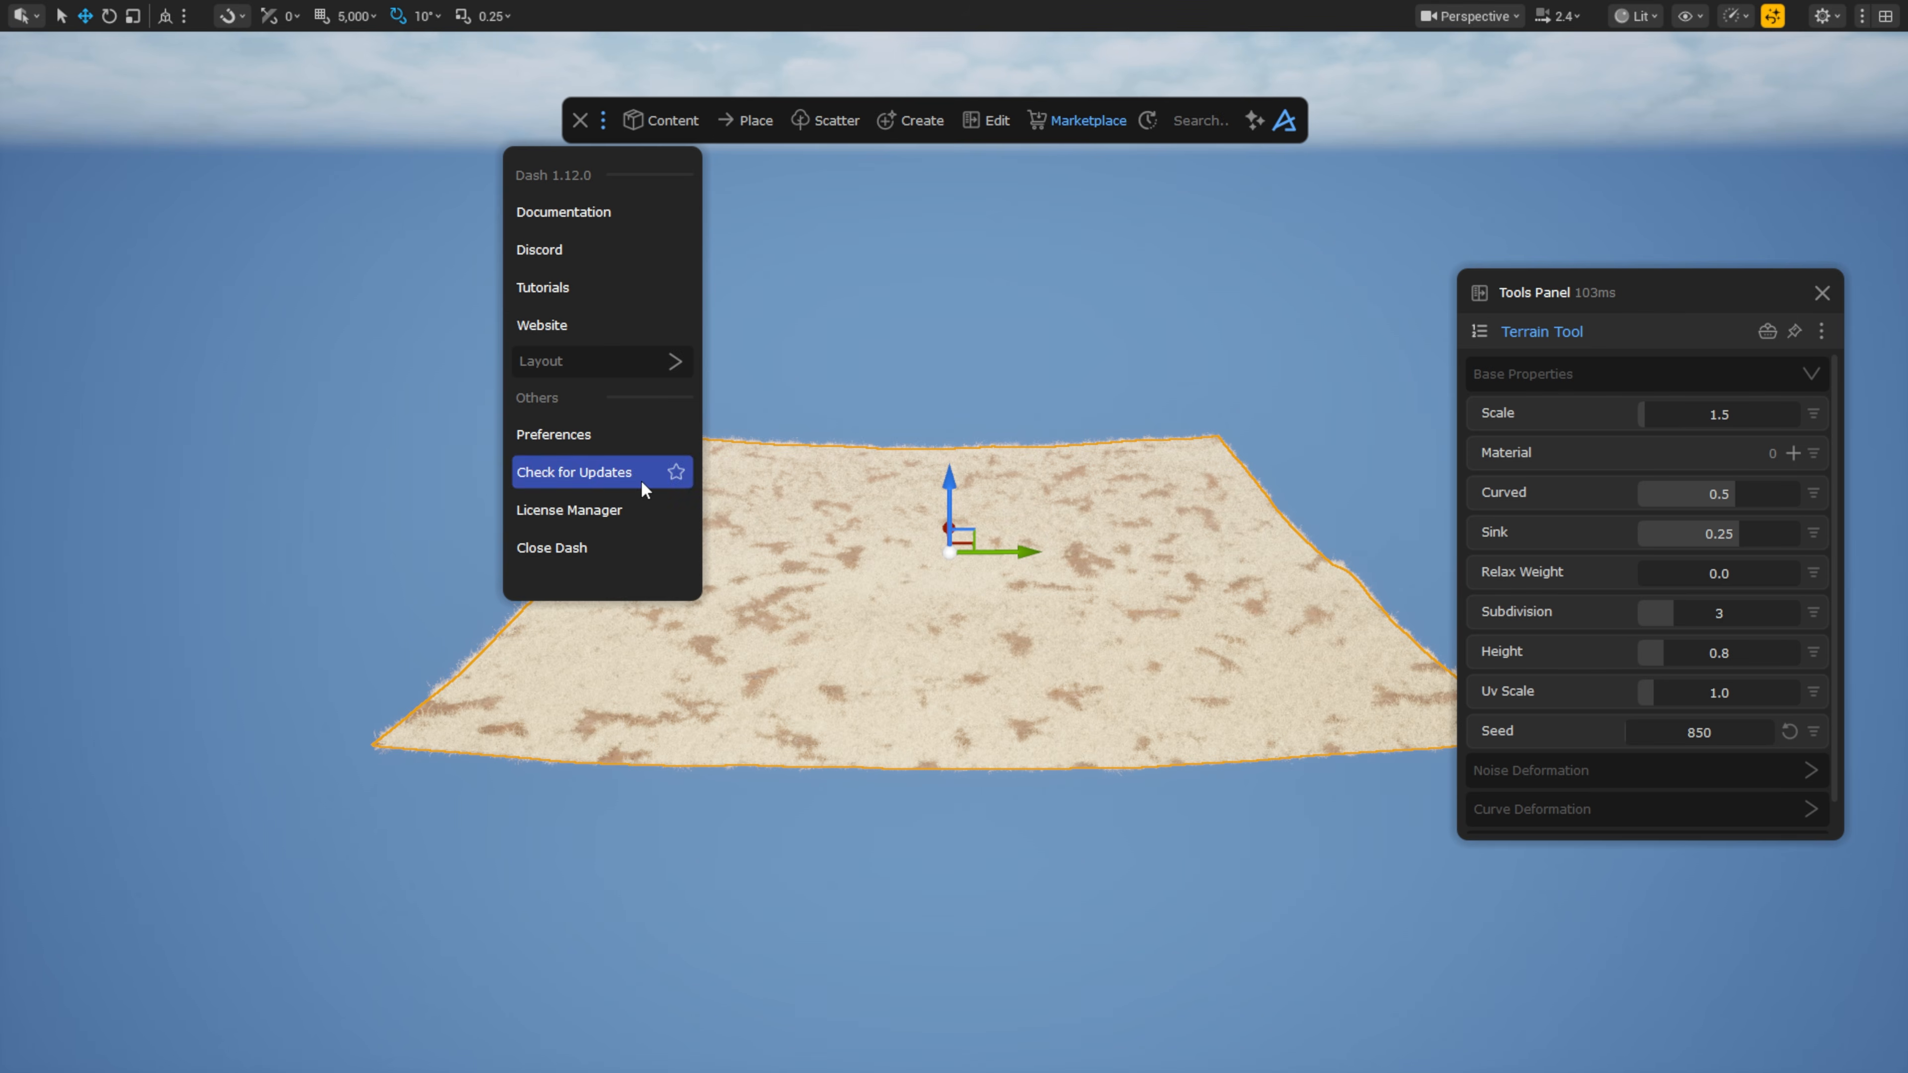
pyautogui.click(627, 434)
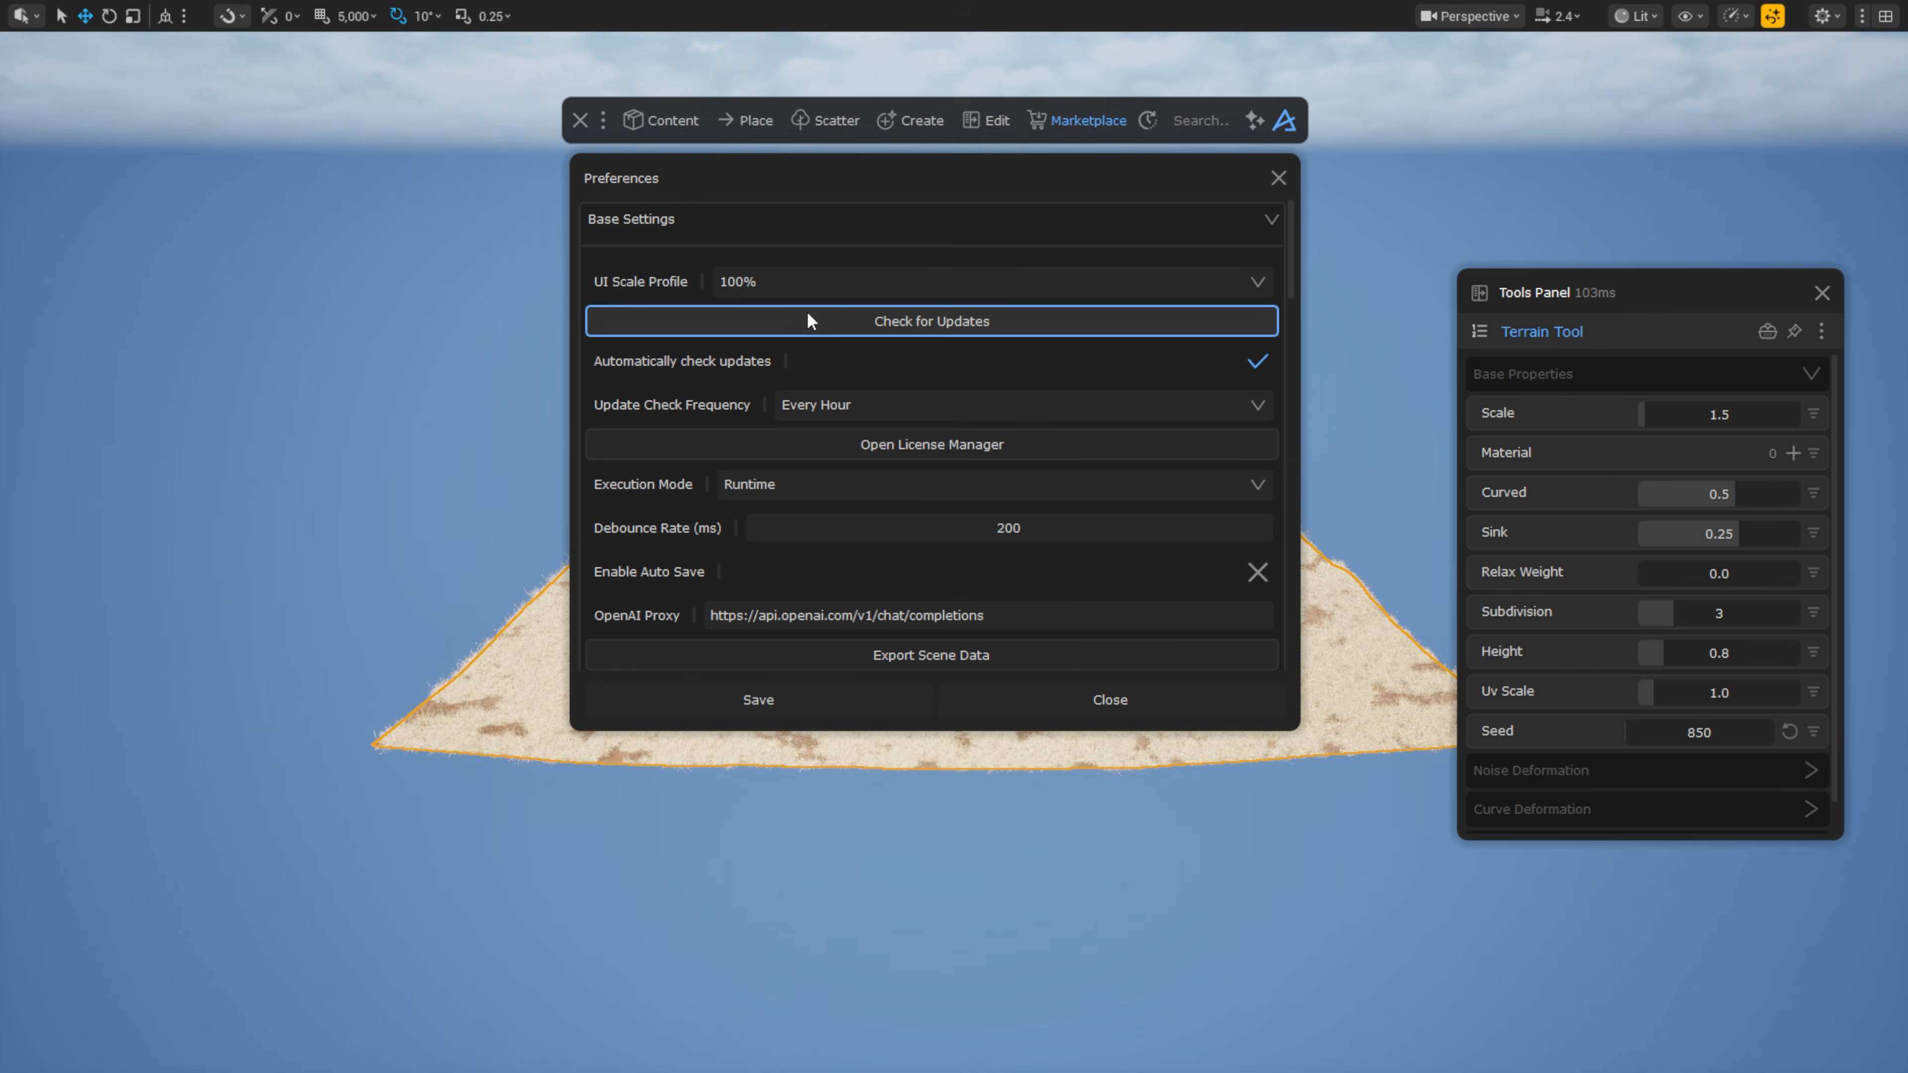
pyautogui.click(826, 486)
pyautogui.click(965, 623)
pyautogui.click(1035, 528)
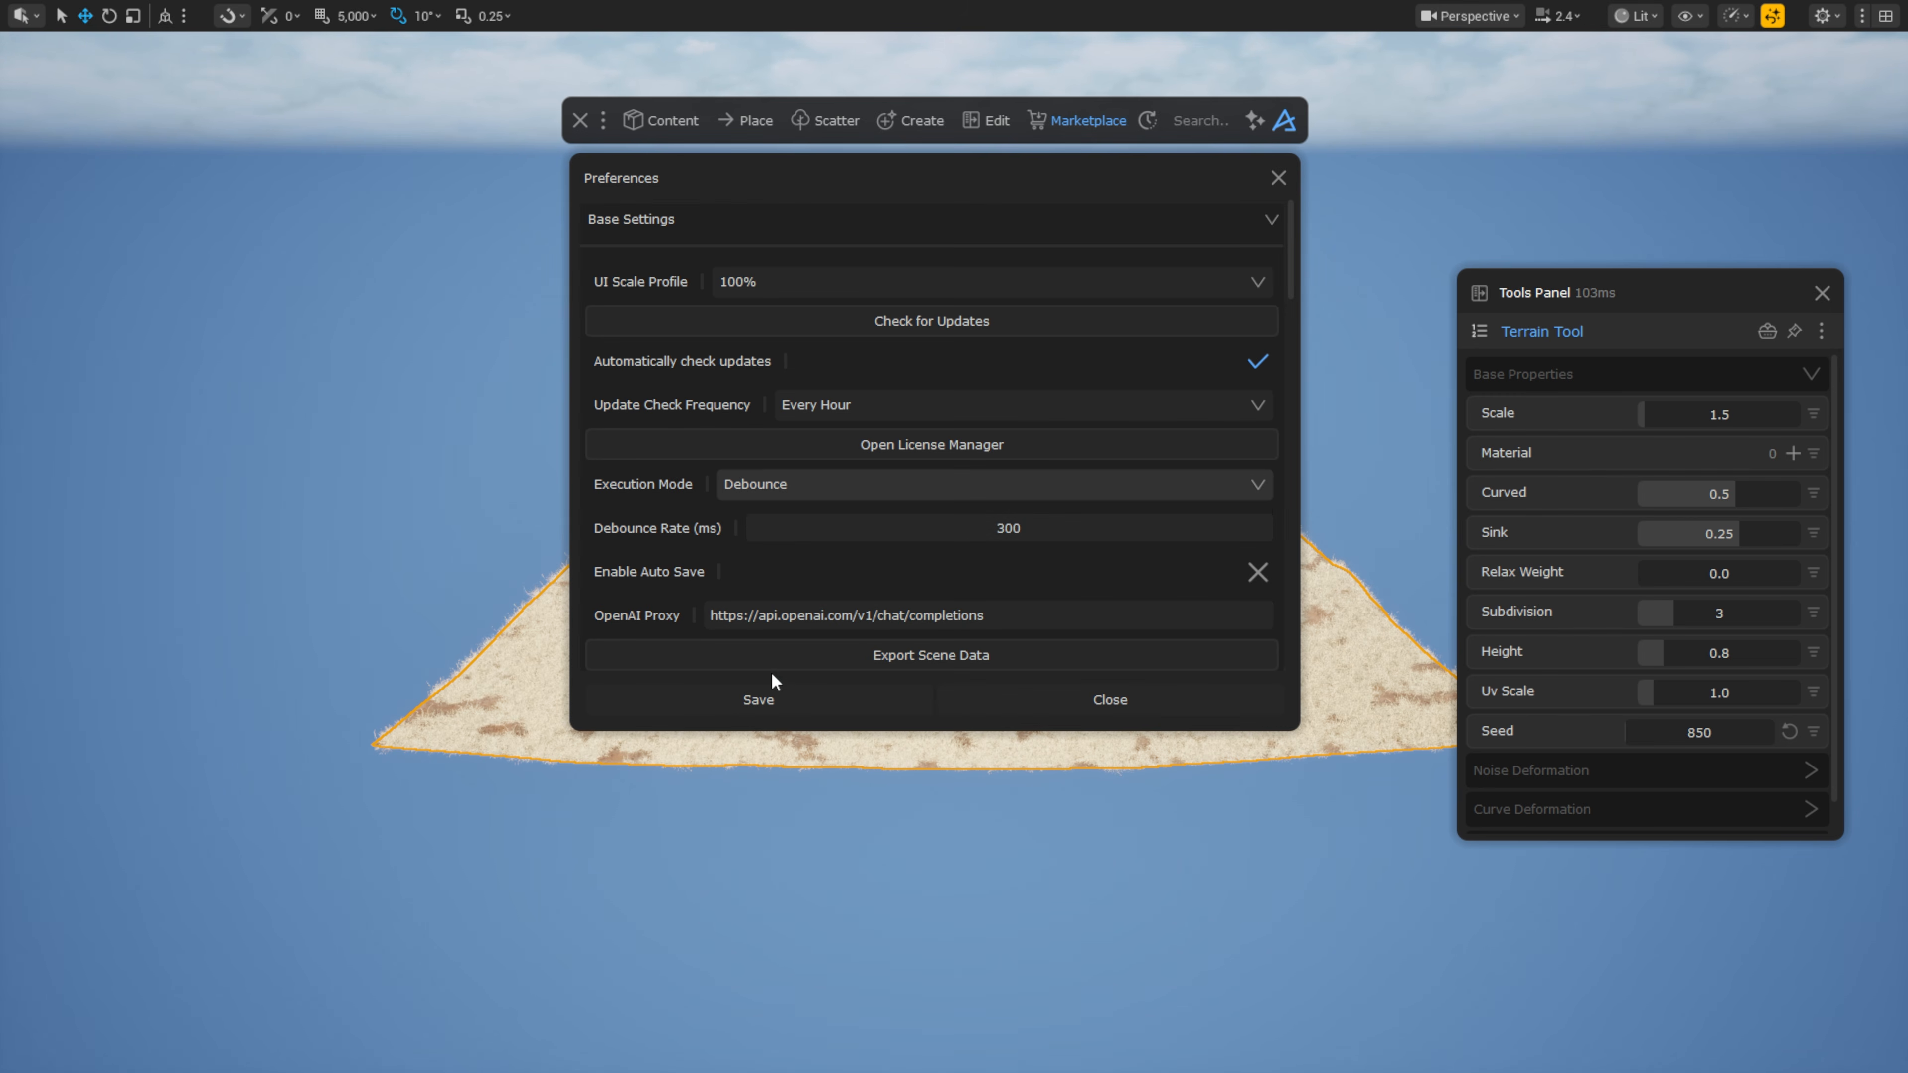
pyautogui.click(758, 699)
pyautogui.click(1103, 695)
pyautogui.moveTo(1003, 555)
pyautogui.mouseDown()
pyautogui.moveTo(800, 562)
pyautogui.moveTo(1014, 553)
pyautogui.mouseUp()
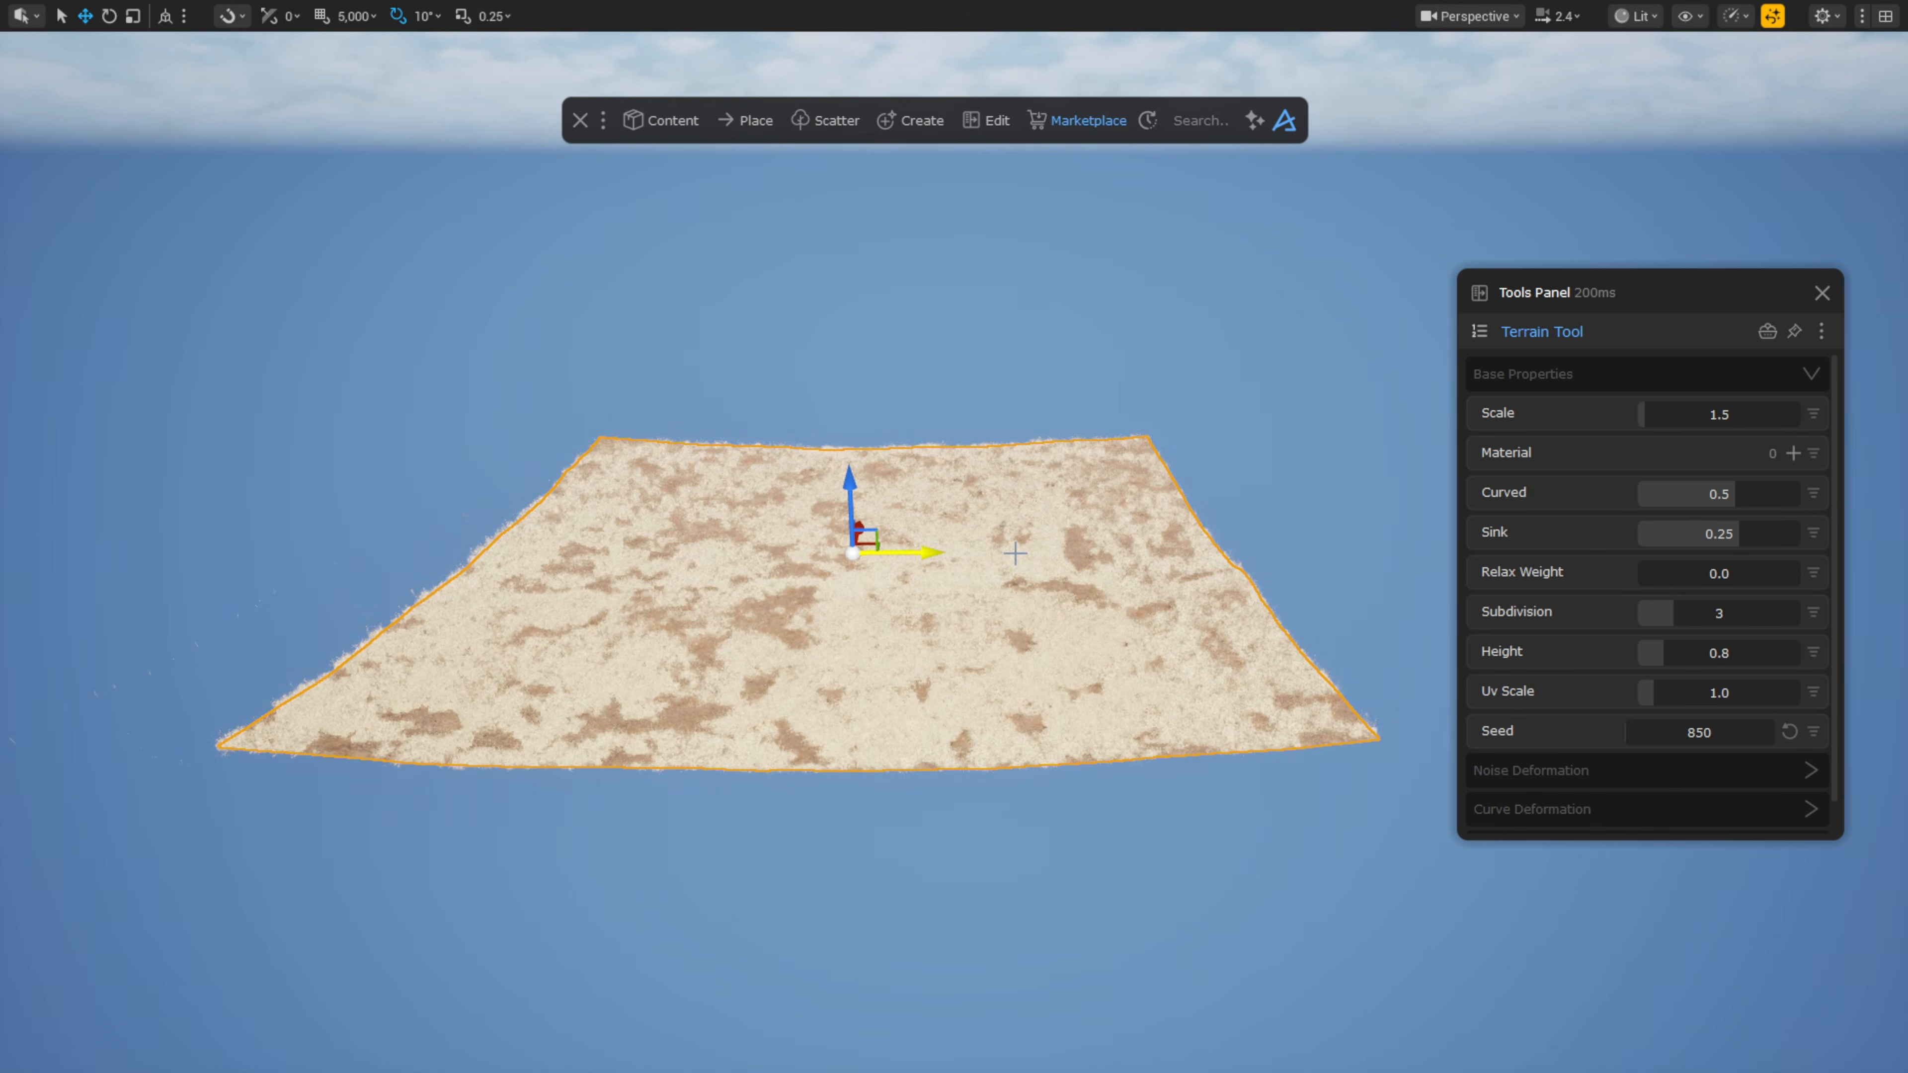
pyautogui.press('Escape')
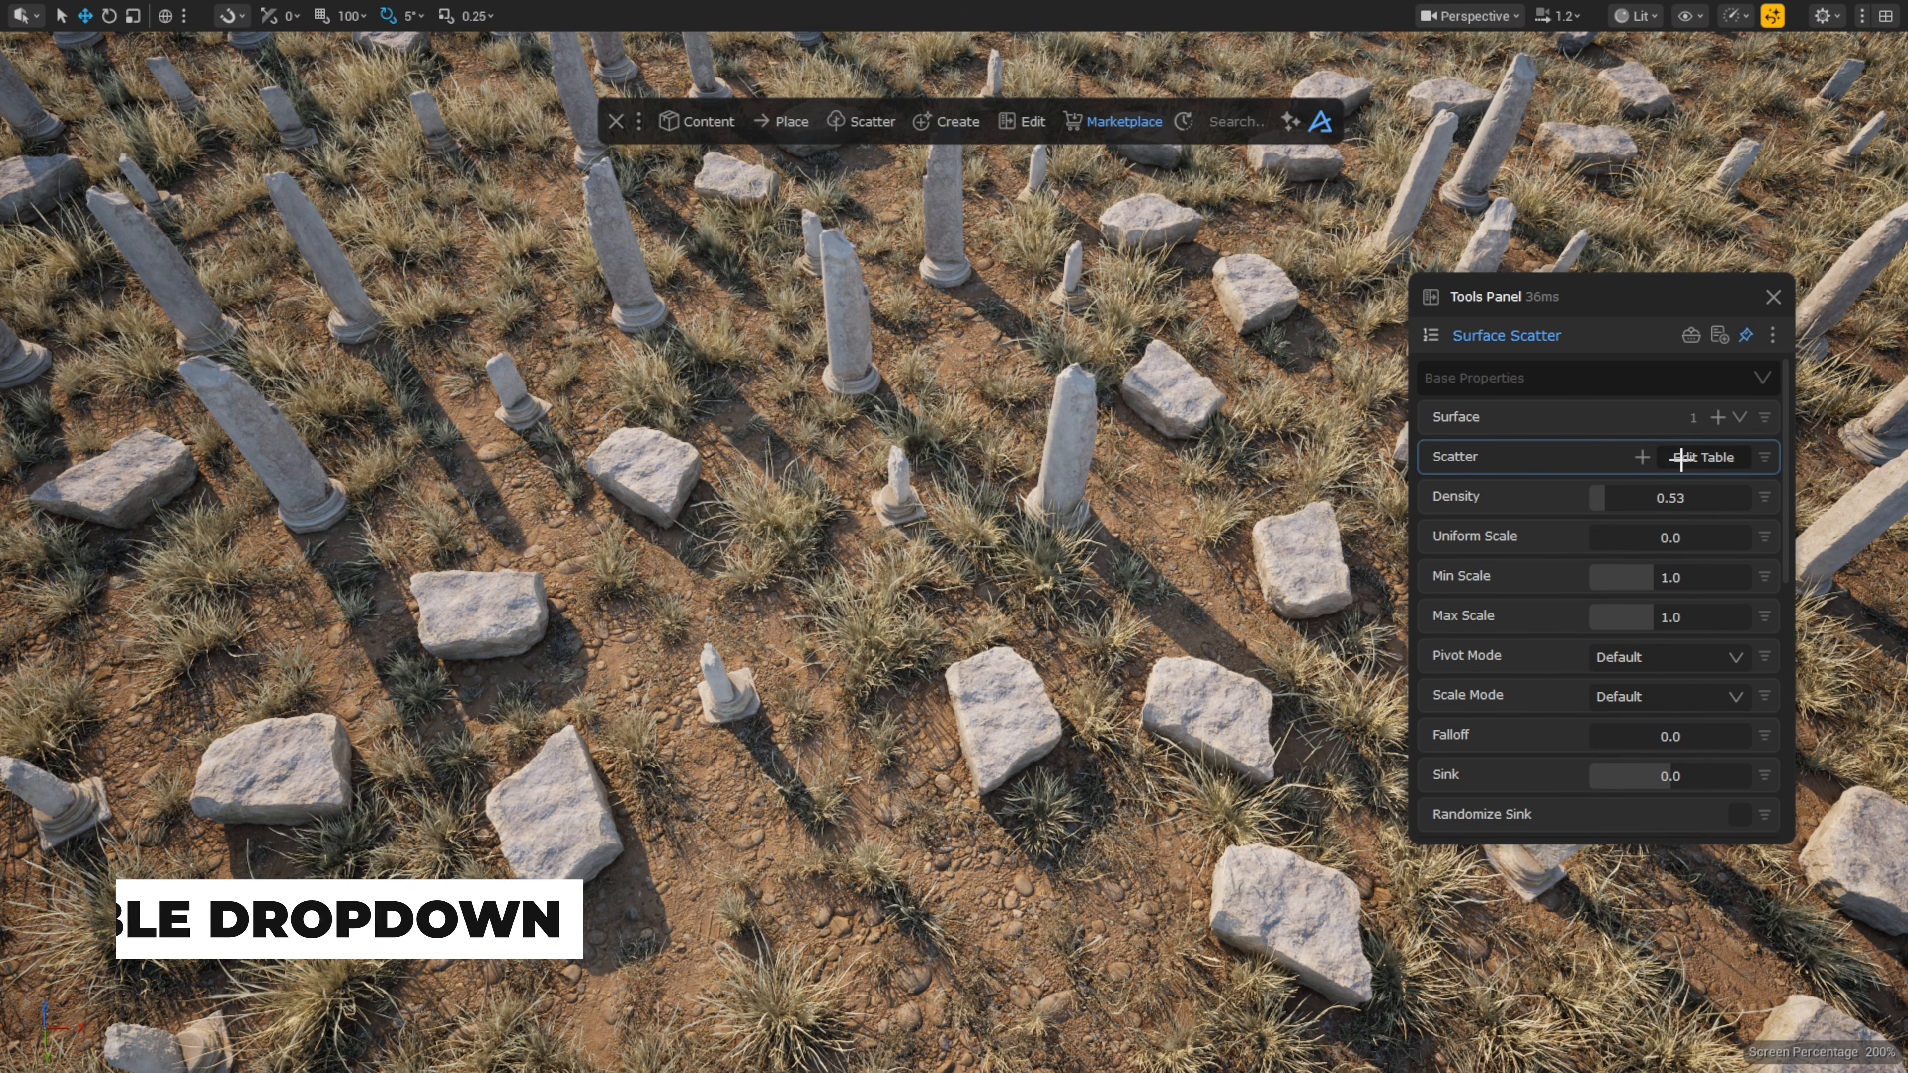
# Step: Remove both S_Roman_Broken_Column meshes from the scatter table, then set density 0.47 and scale 0.76–1.25
pyautogui.click(1574, 447)
pyautogui.click(865, 455)
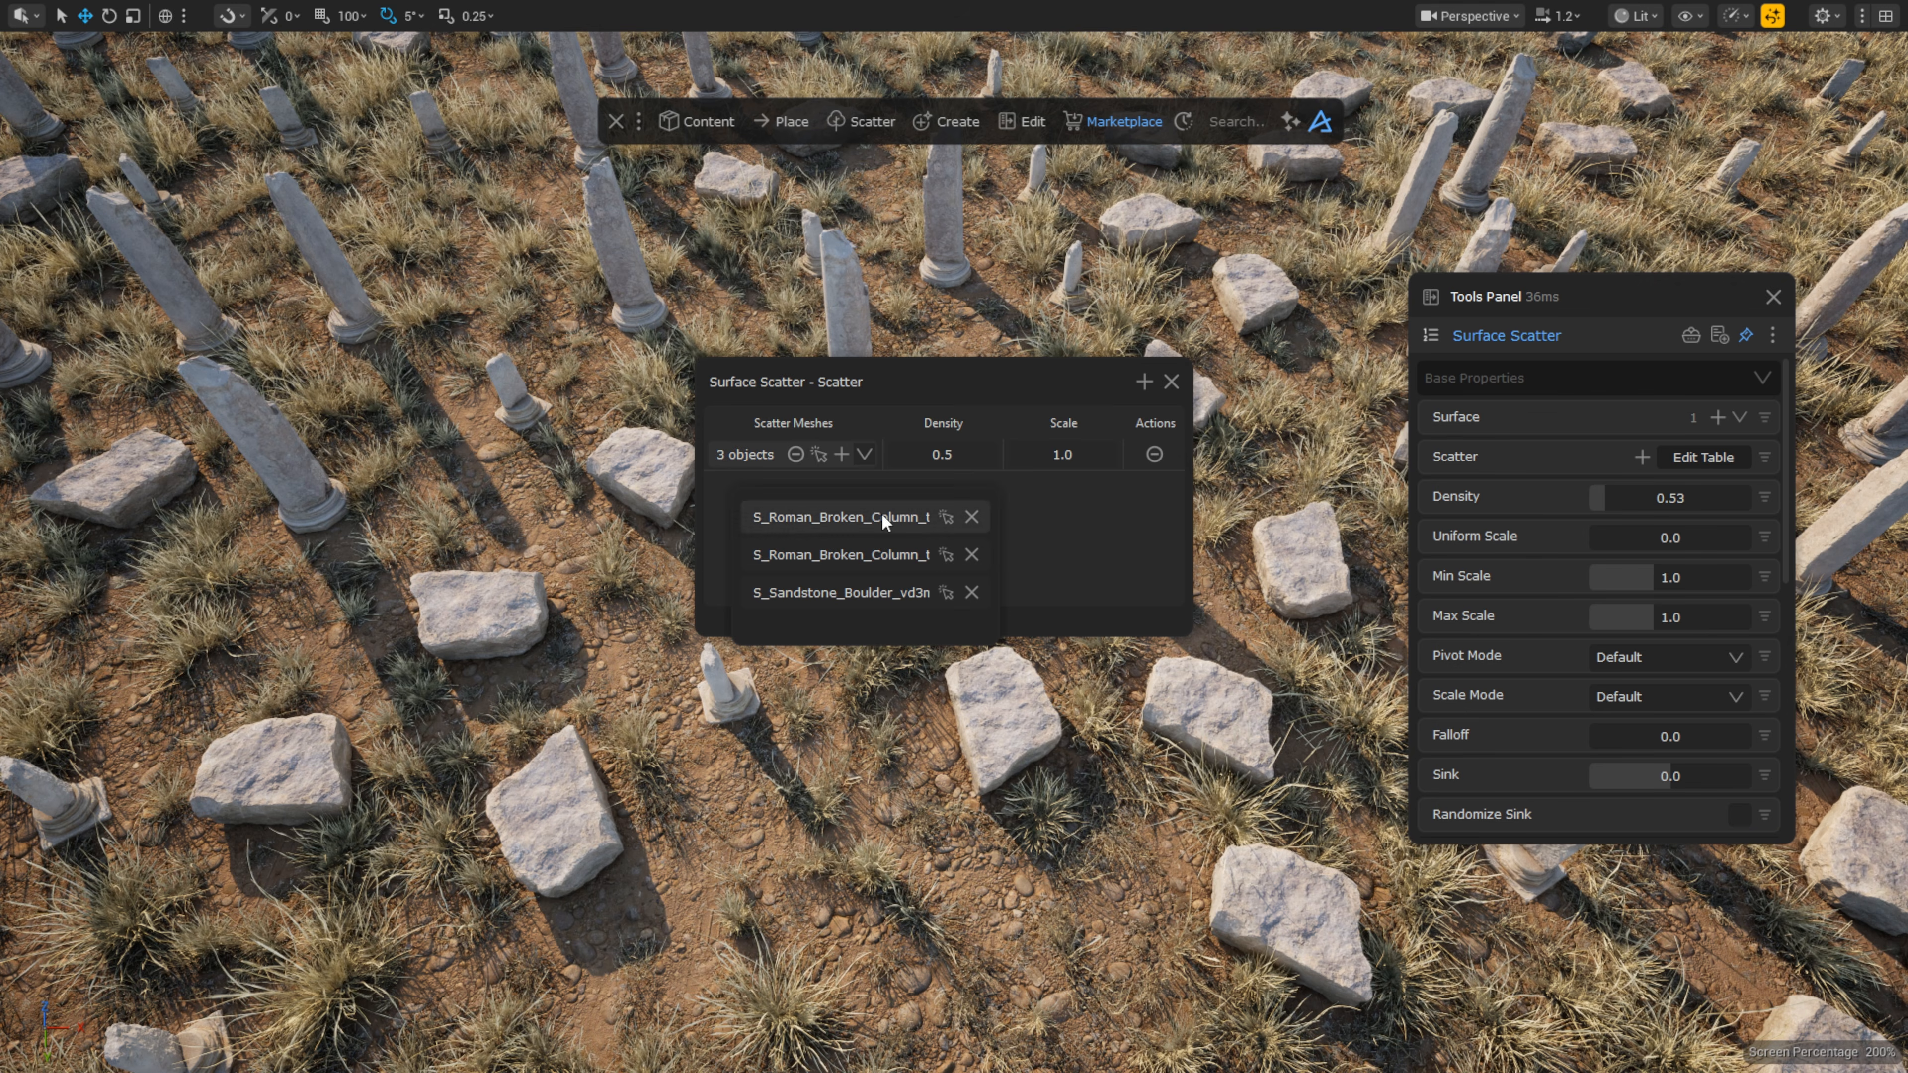
pyautogui.click(972, 517)
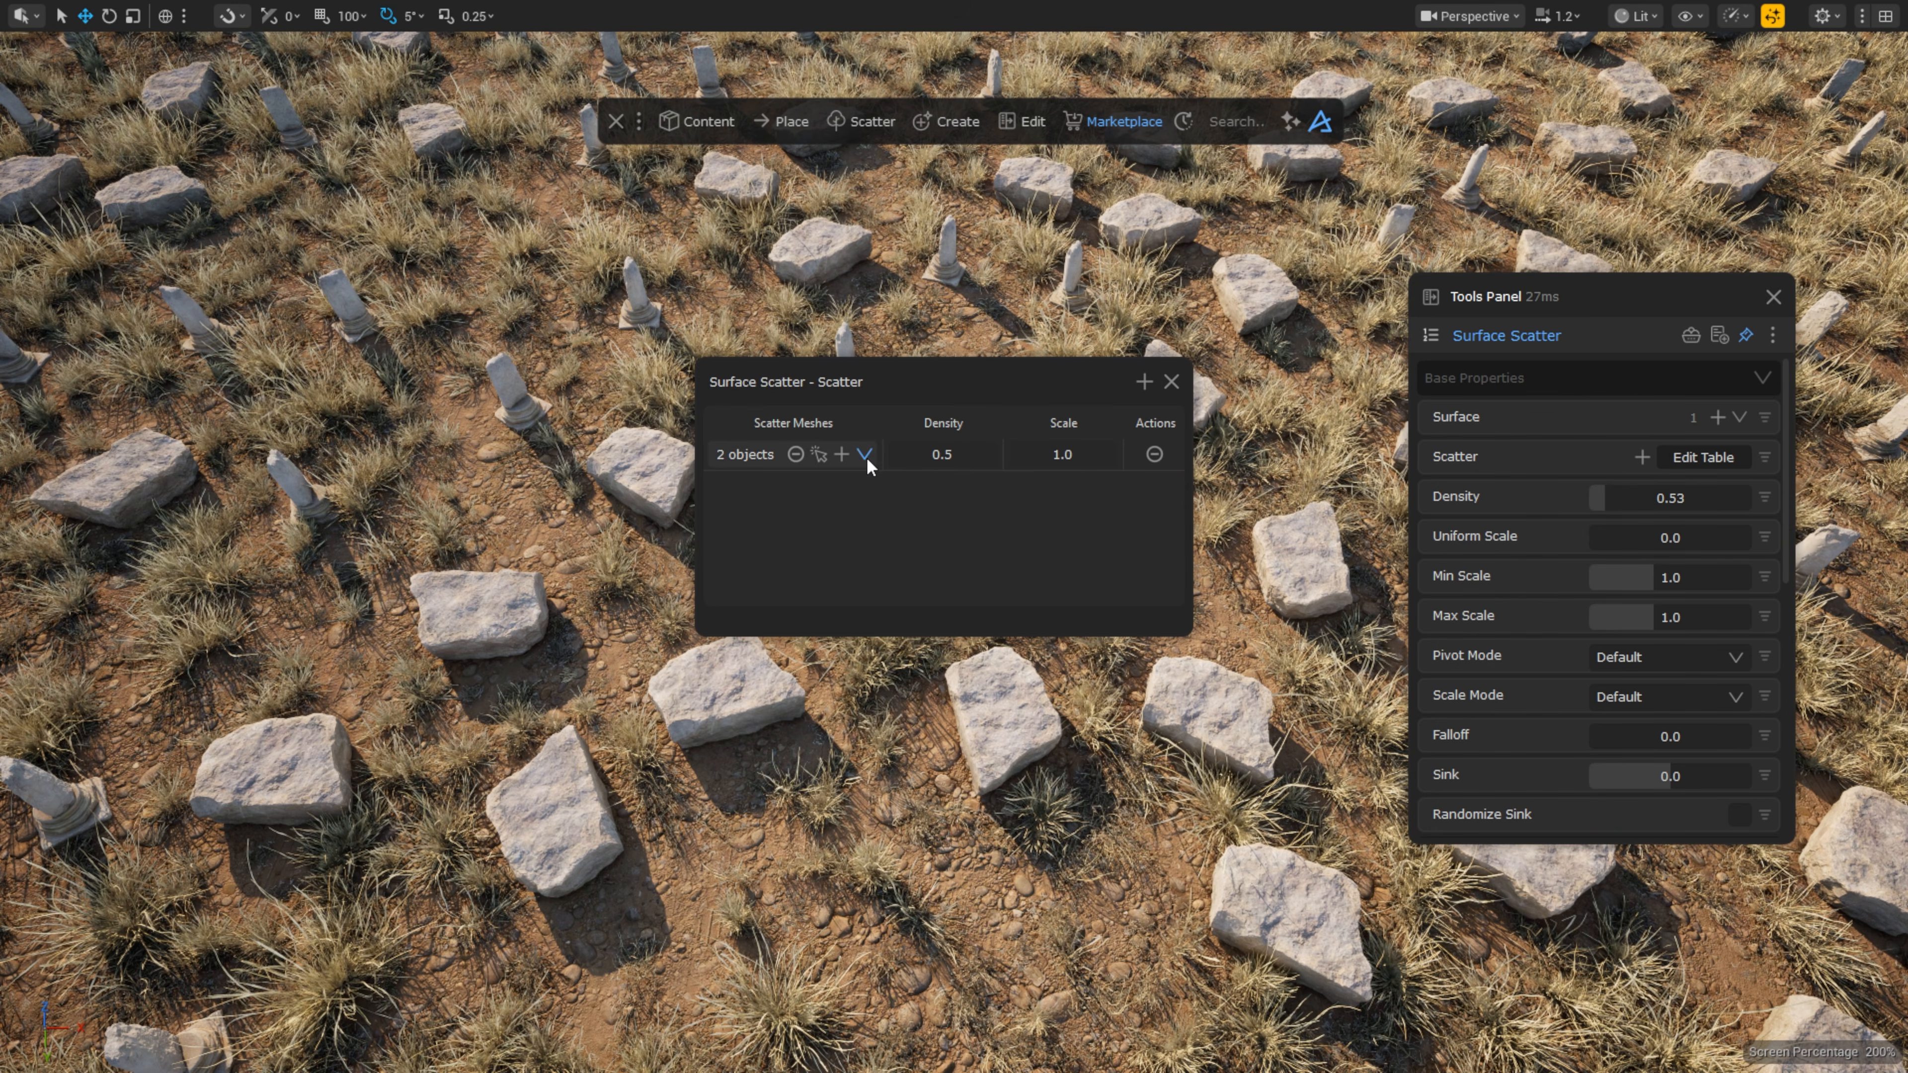
pyautogui.click(865, 455)
pyautogui.click(970, 524)
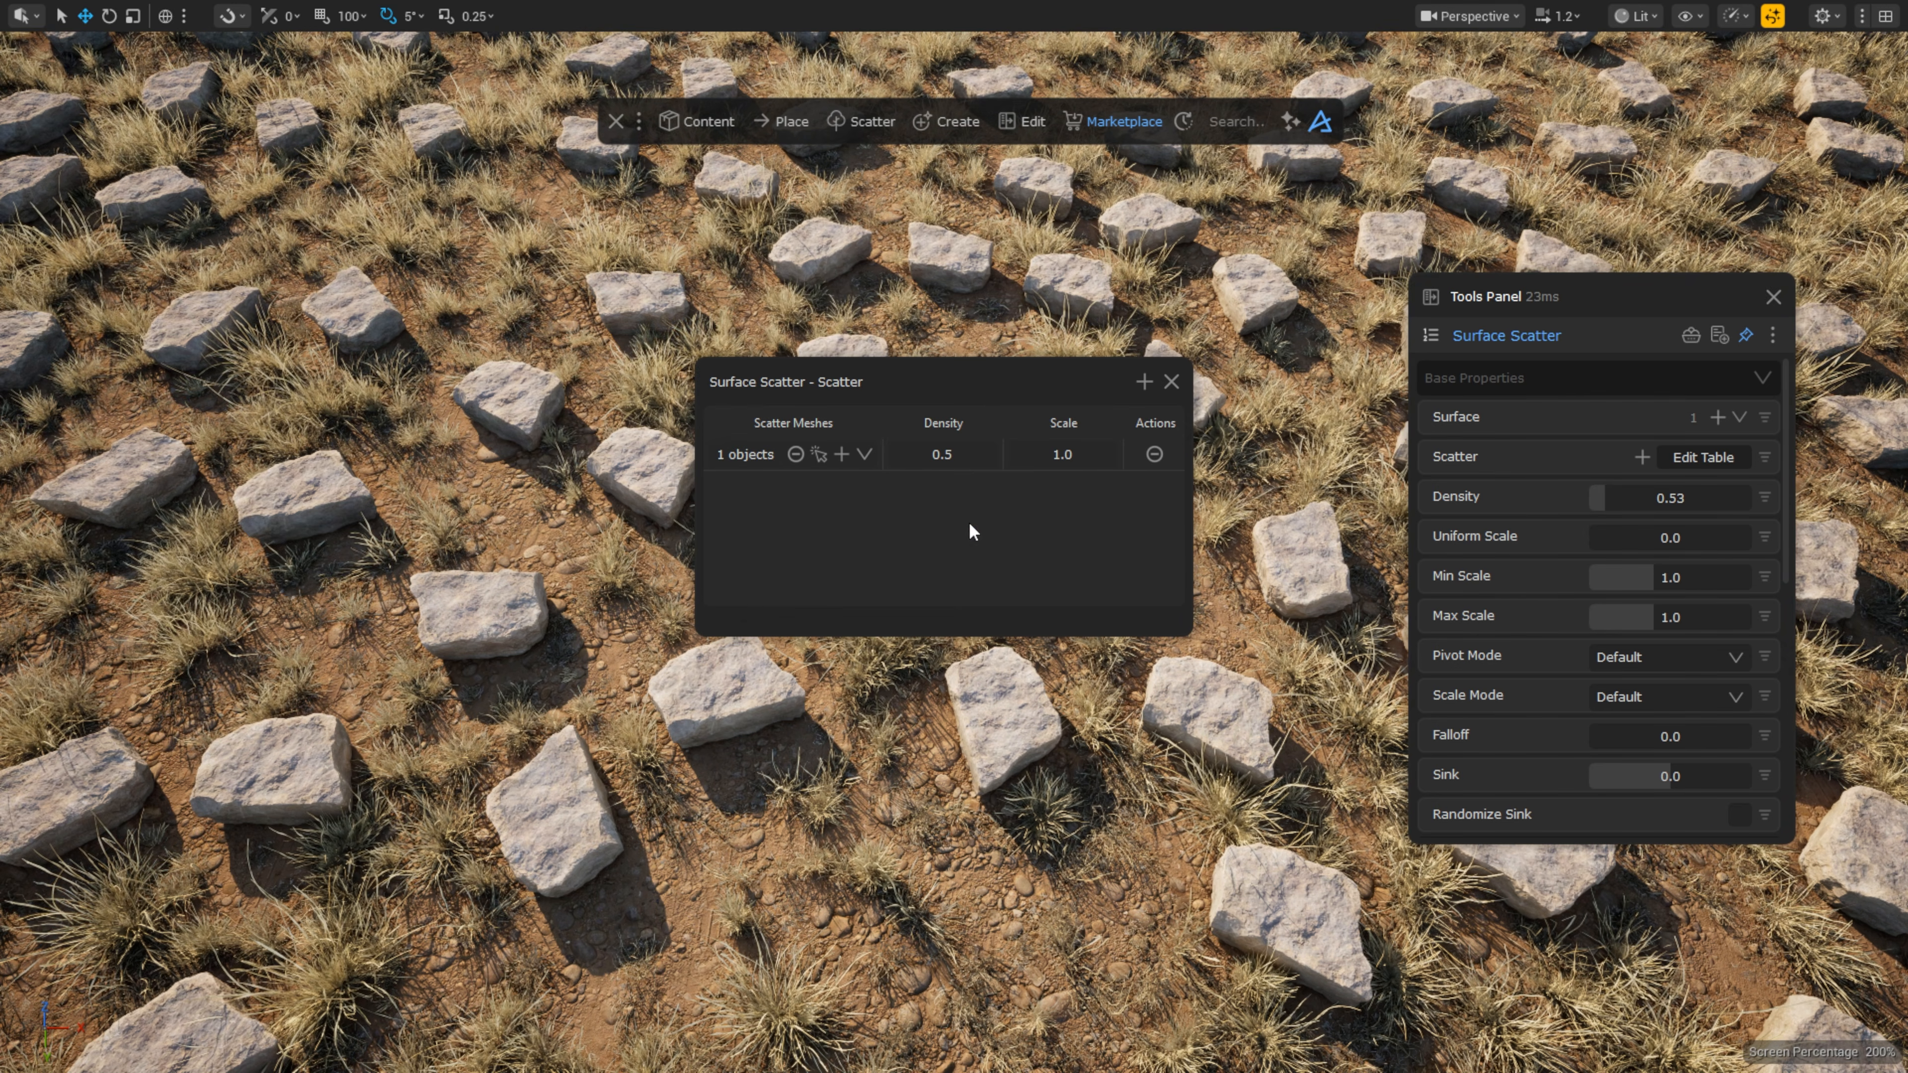
pyautogui.click(1171, 382)
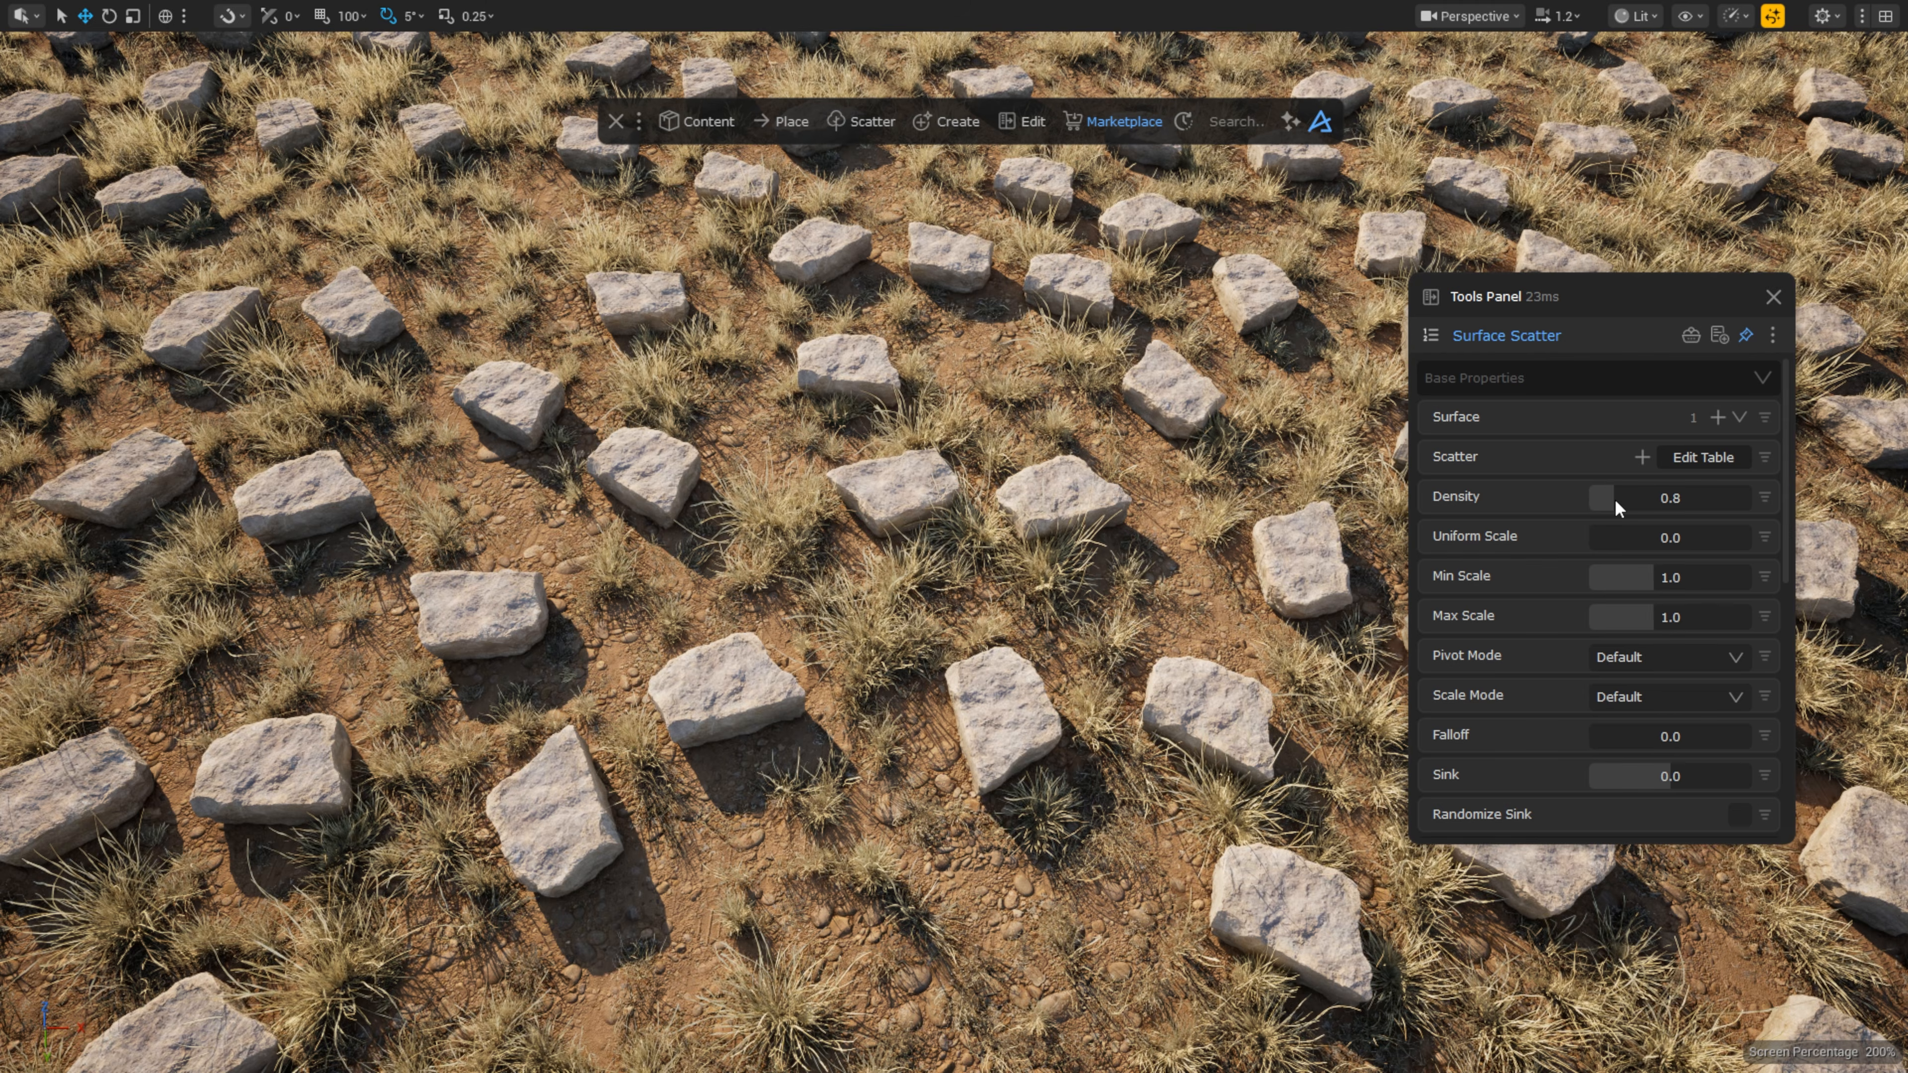
pyautogui.moveTo(1615, 504); pyautogui.dragTo(1604, 498)
pyautogui.moveTo(1649, 579); pyautogui.dragTo(1669, 615)
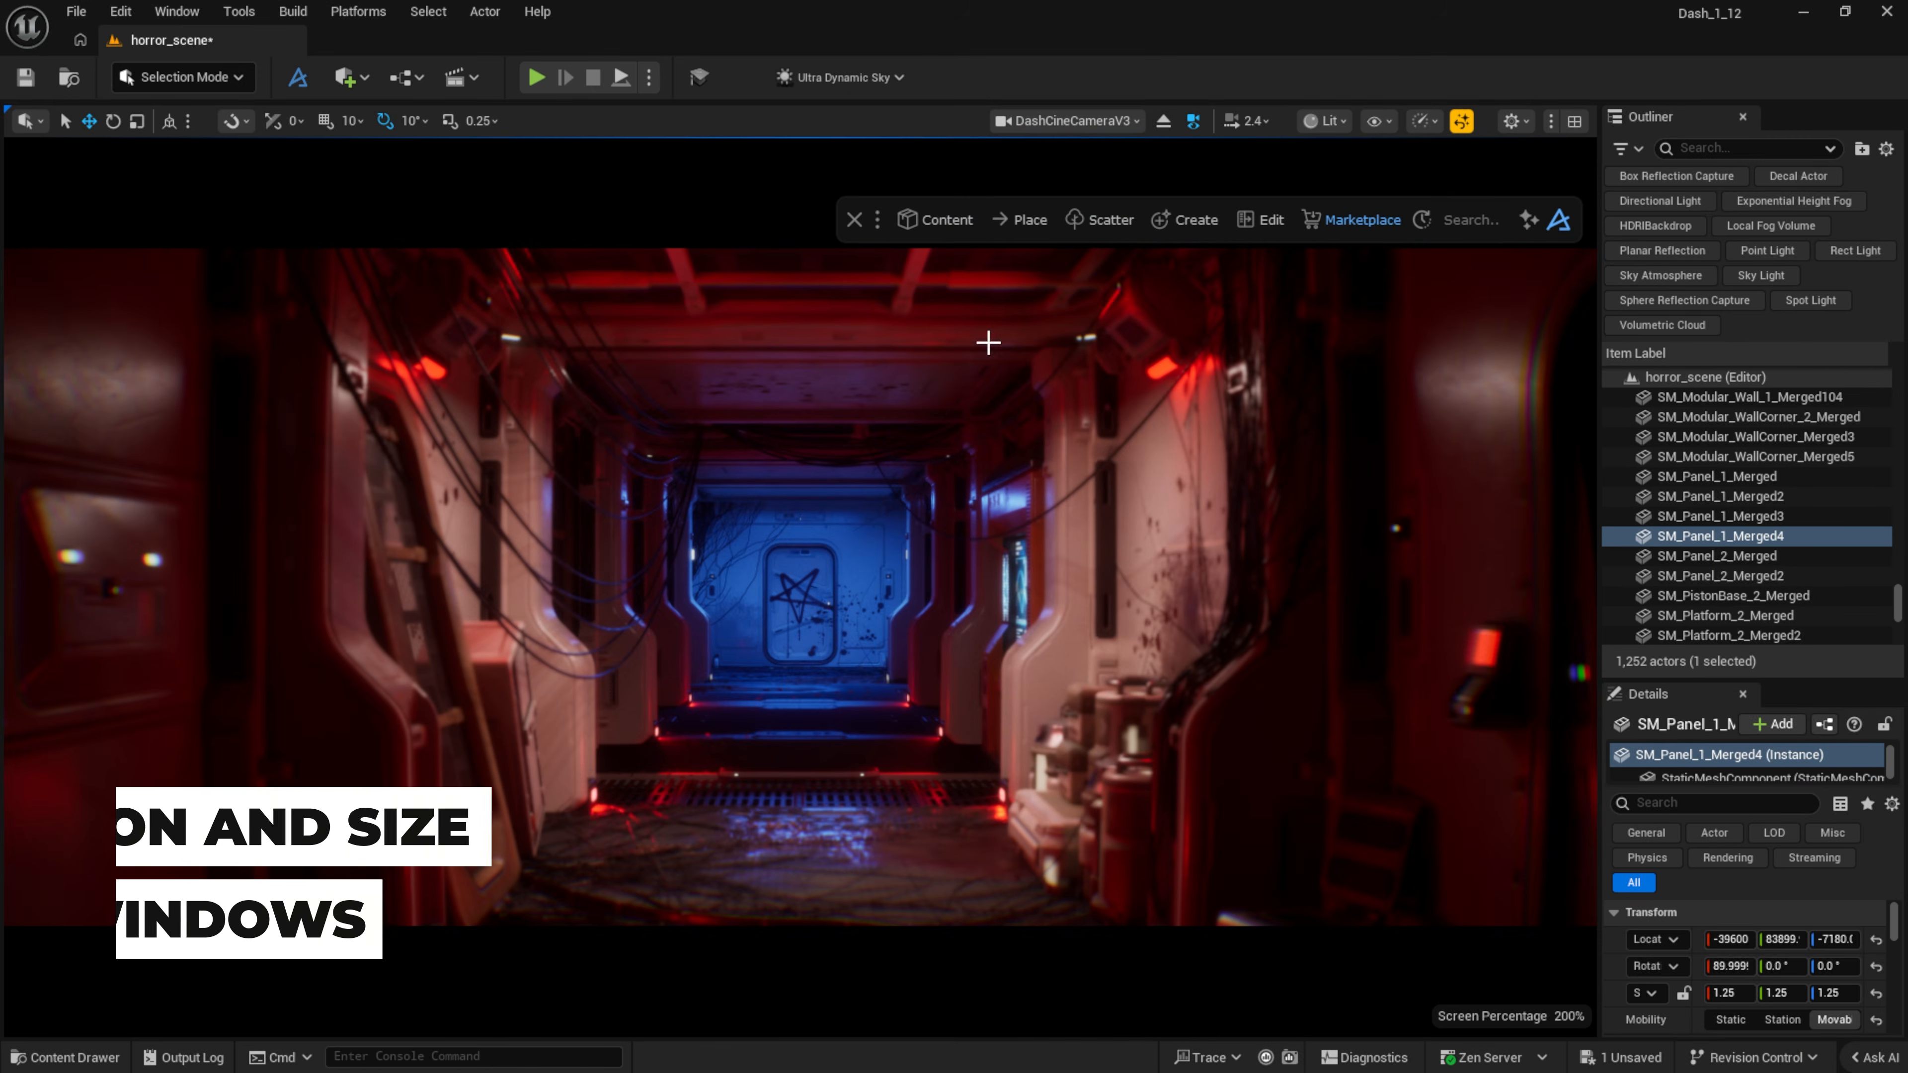
# Step: Open the Dash Content Browser, shorten it, and move the widened Tools Panel to the viewport's top-left
pyautogui.click(943, 225)
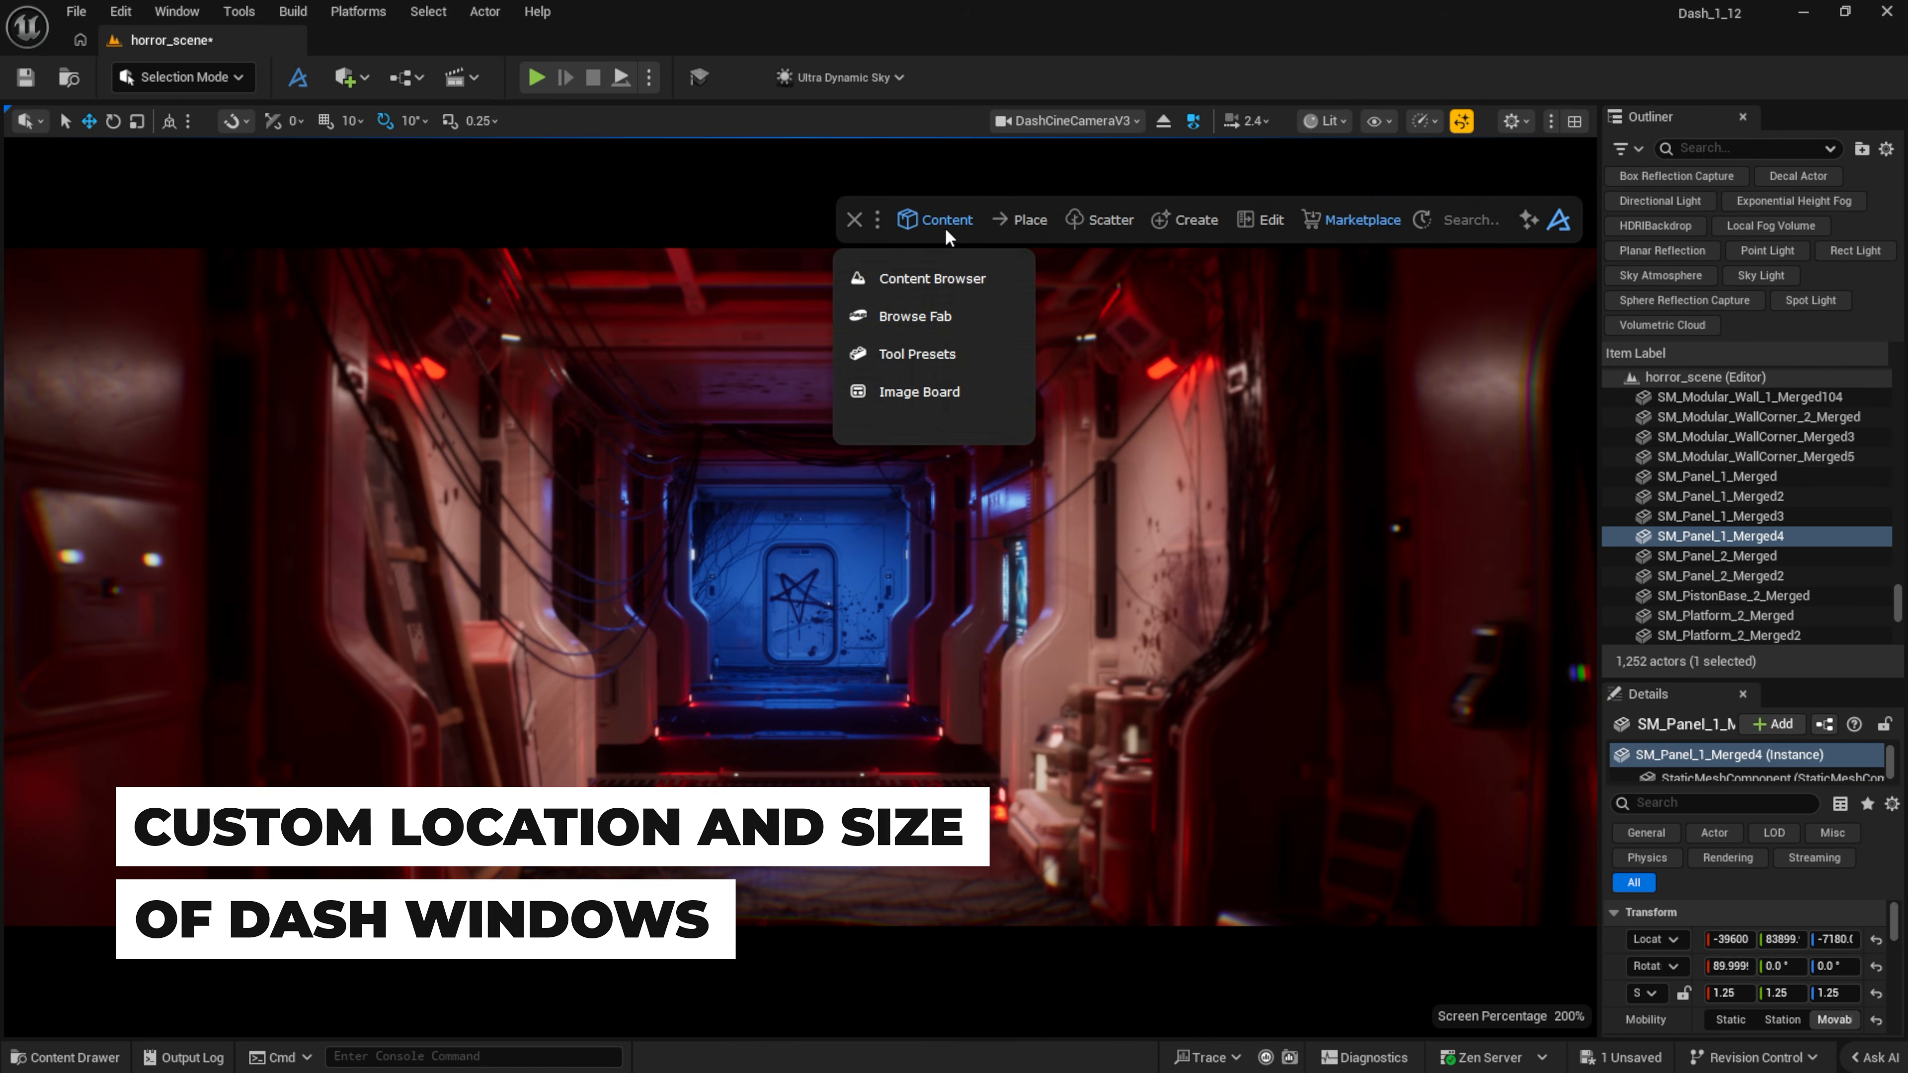
pyautogui.click(932, 278)
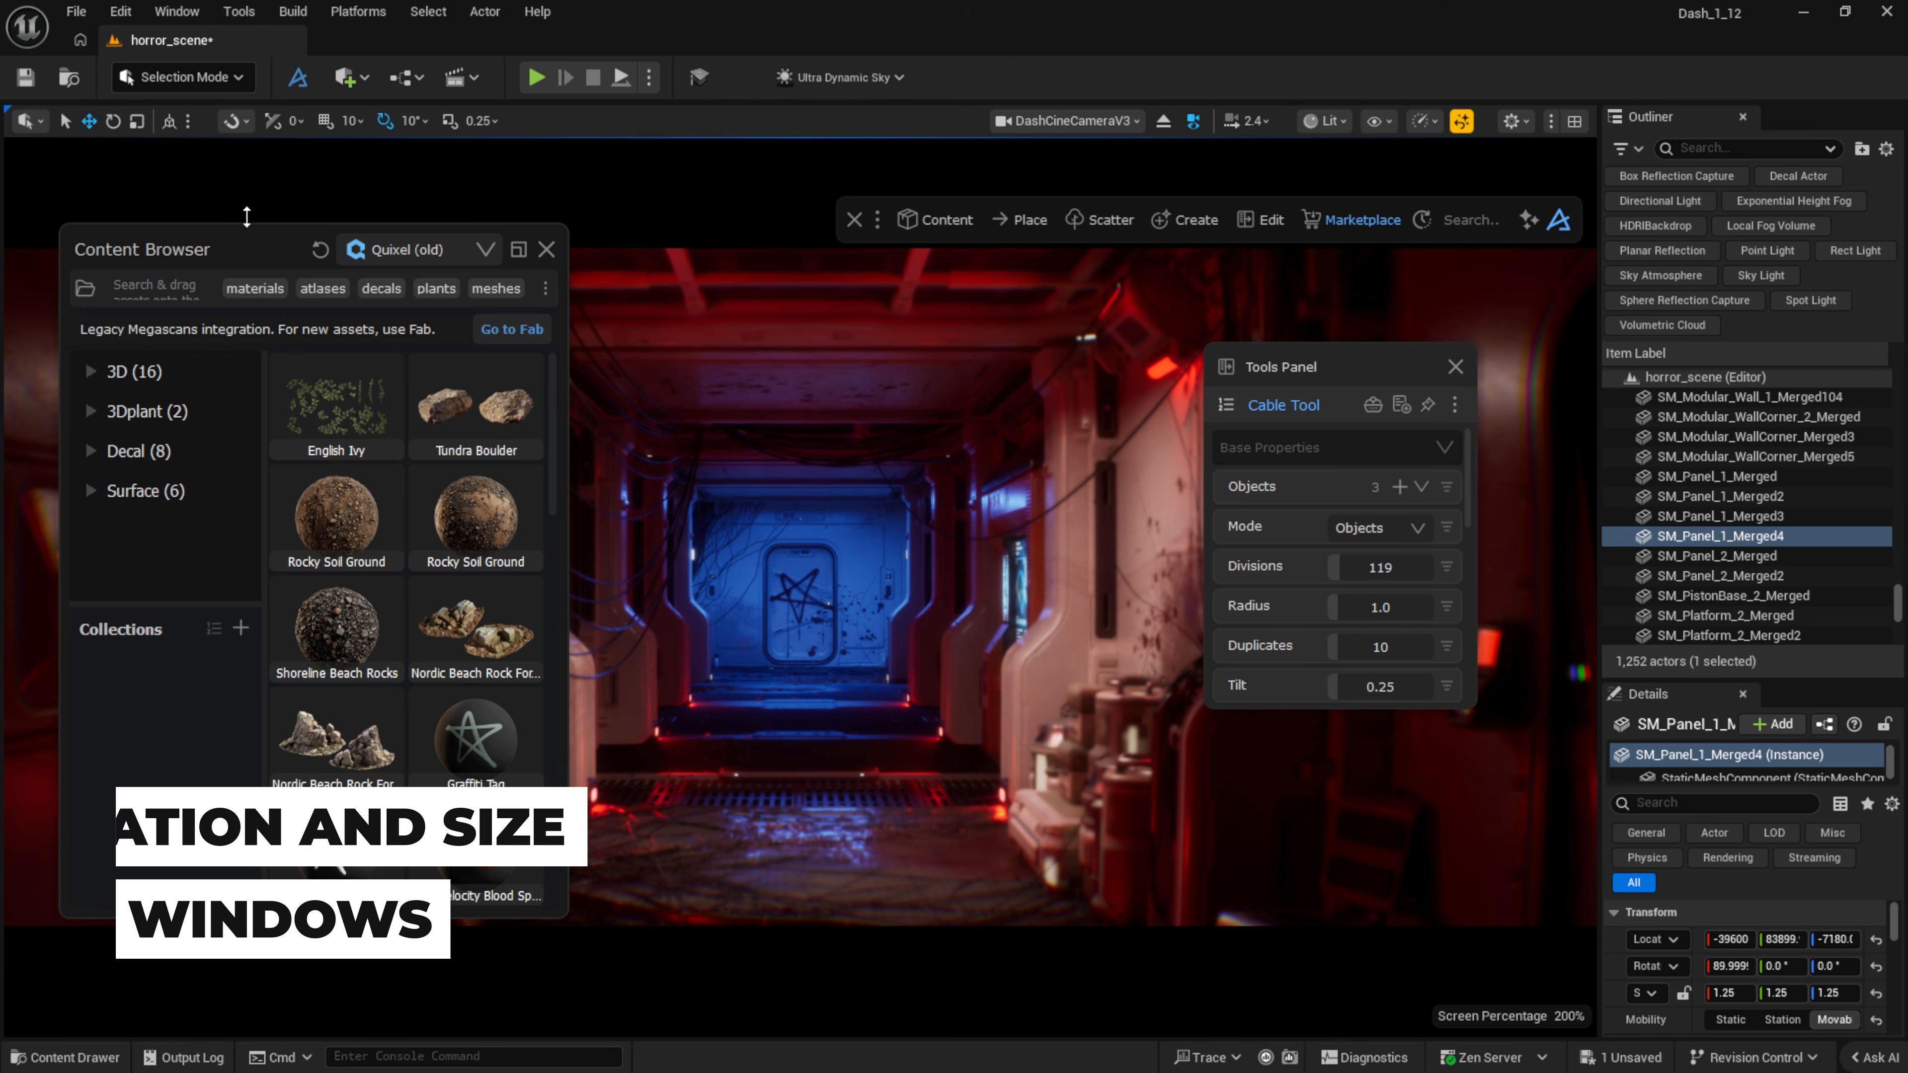
pyautogui.moveTo(246, 216); pyautogui.dragTo(246, 414)
pyautogui.scroll(-3, 406, 676)
pyautogui.moveTo(568, 743); pyautogui.dragTo(1170, 739)
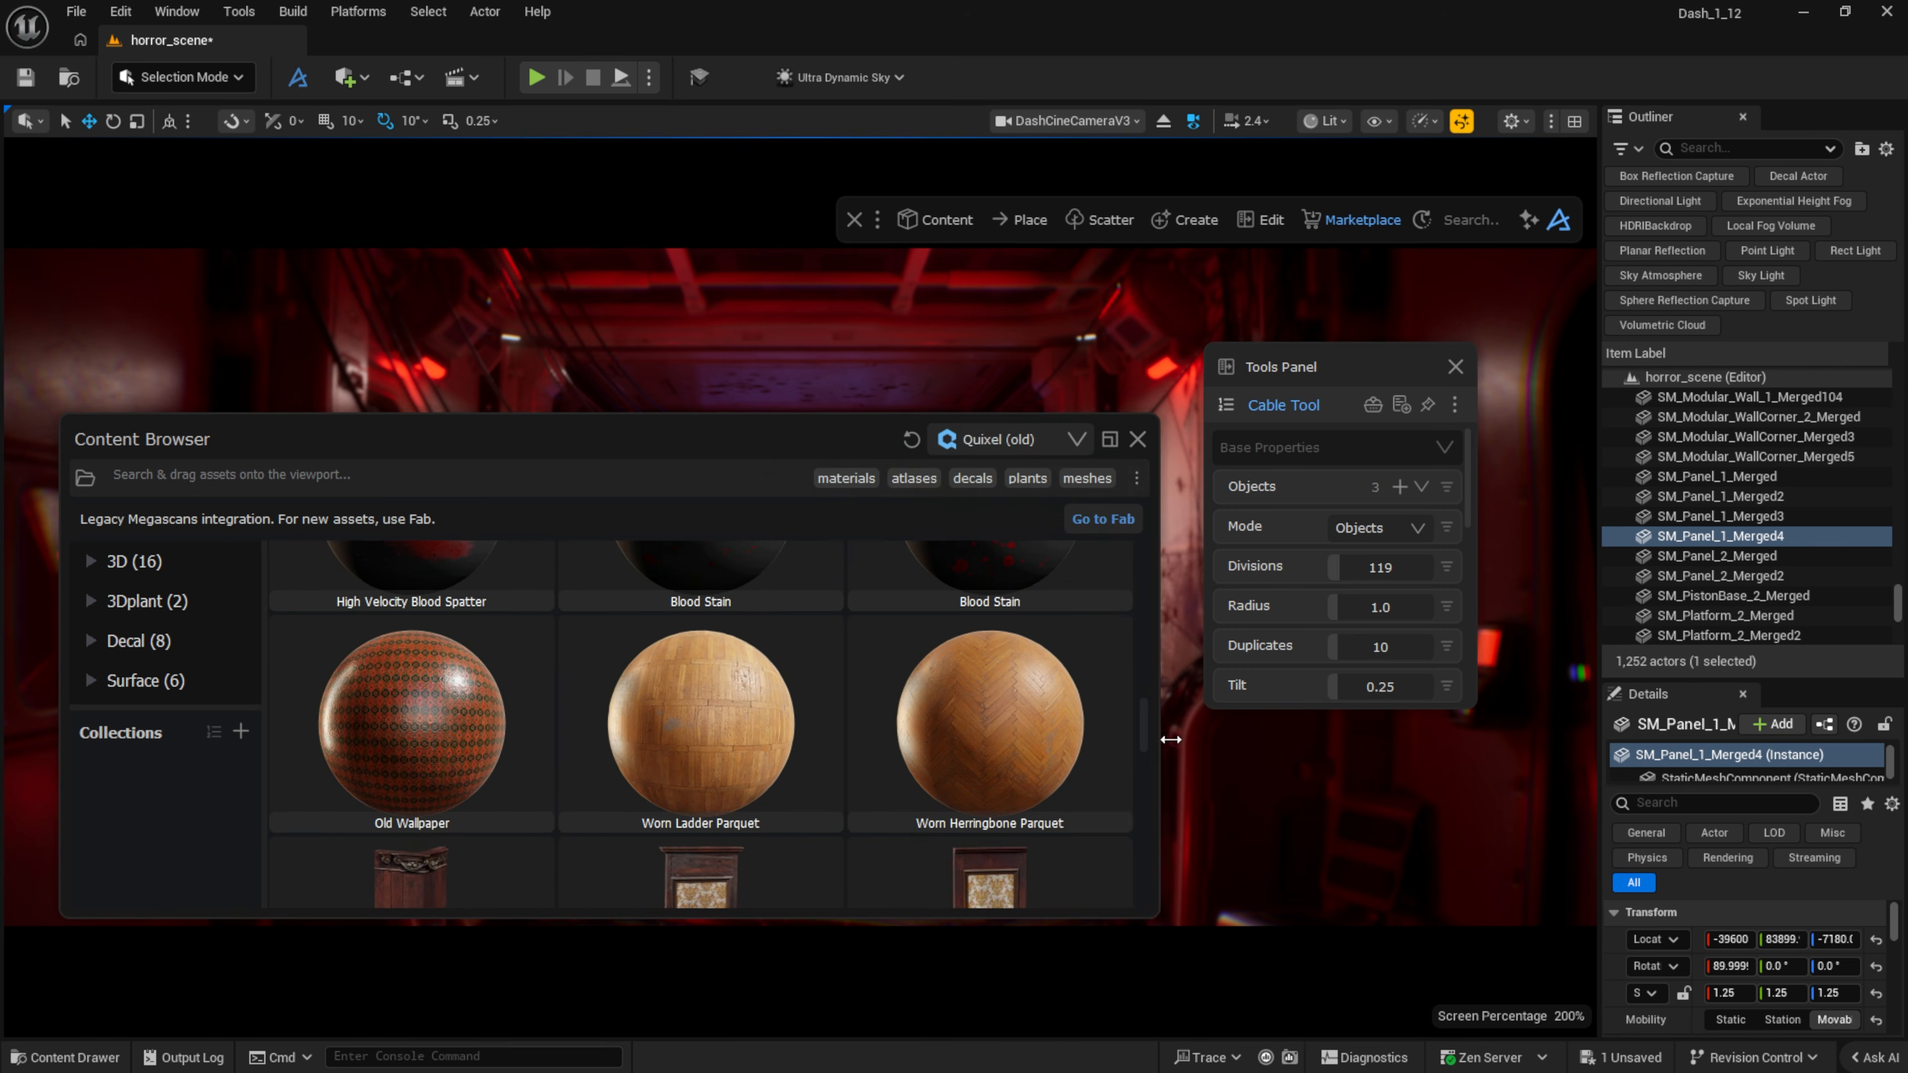
pyautogui.moveTo(644, 416); pyautogui.dragTo(624, 514)
pyautogui.moveTo(1329, 342); pyautogui.dragTo(191, 320)
pyautogui.moveTo(341, 410); pyautogui.dragTo(669, 413)
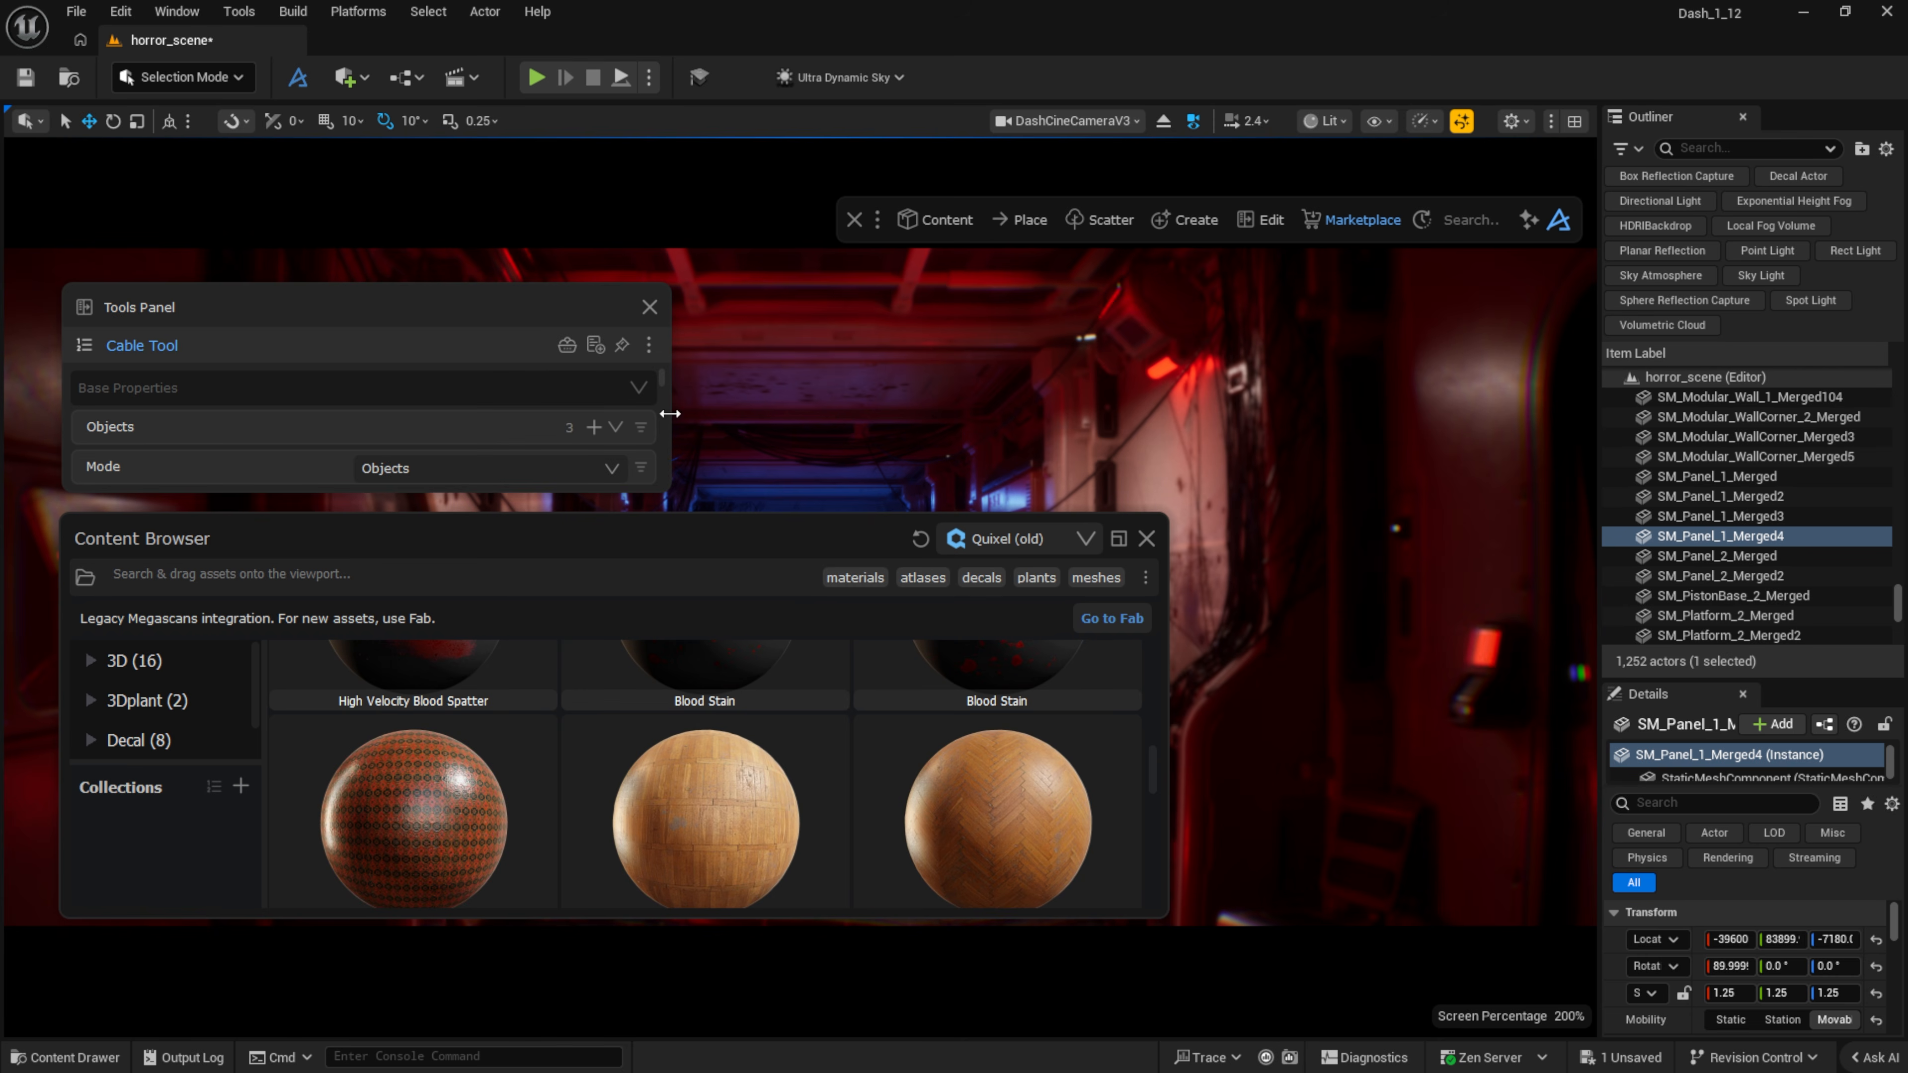
# Step: Close the Dash windows, start a new Basic level without saving, and reopen the Content Browser
pyautogui.click(853, 221)
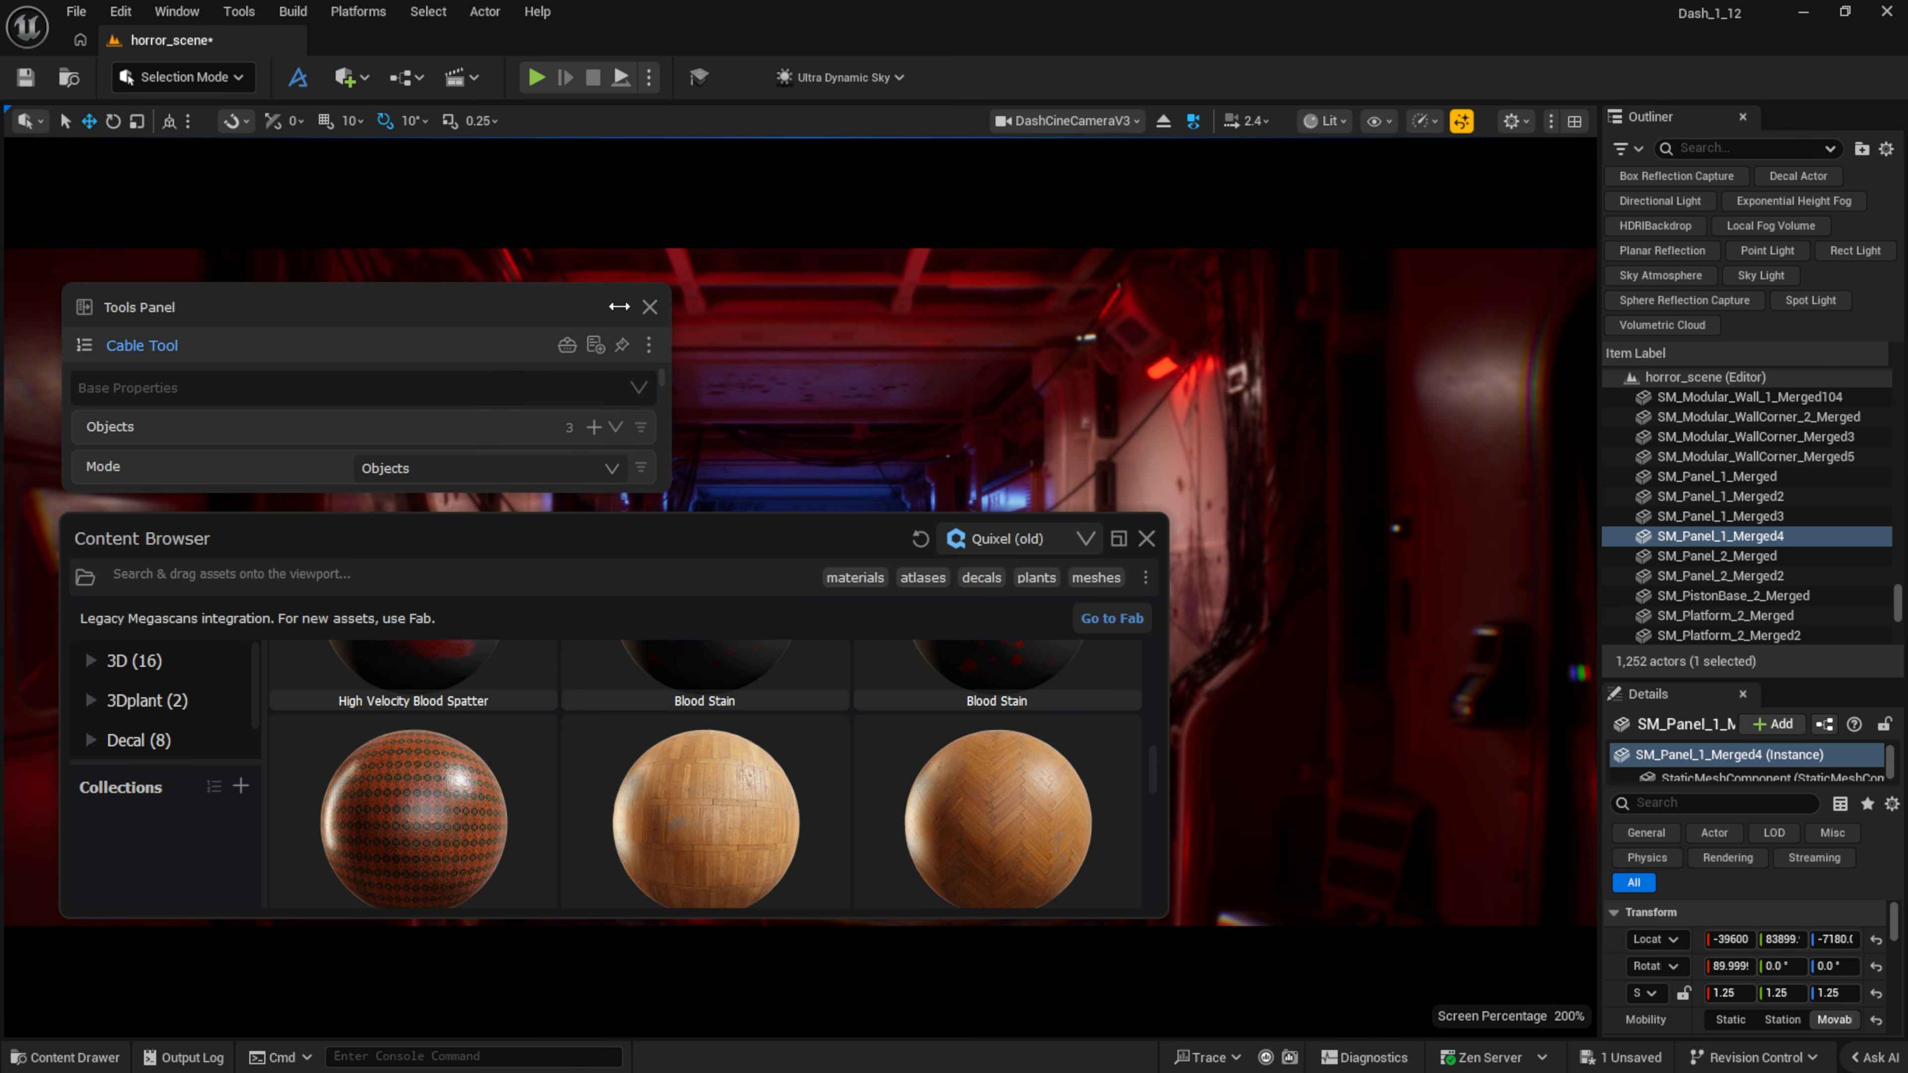
pyautogui.click(650, 307)
pyautogui.click(1146, 538)
pyautogui.click(76, 11)
pyautogui.click(135, 85)
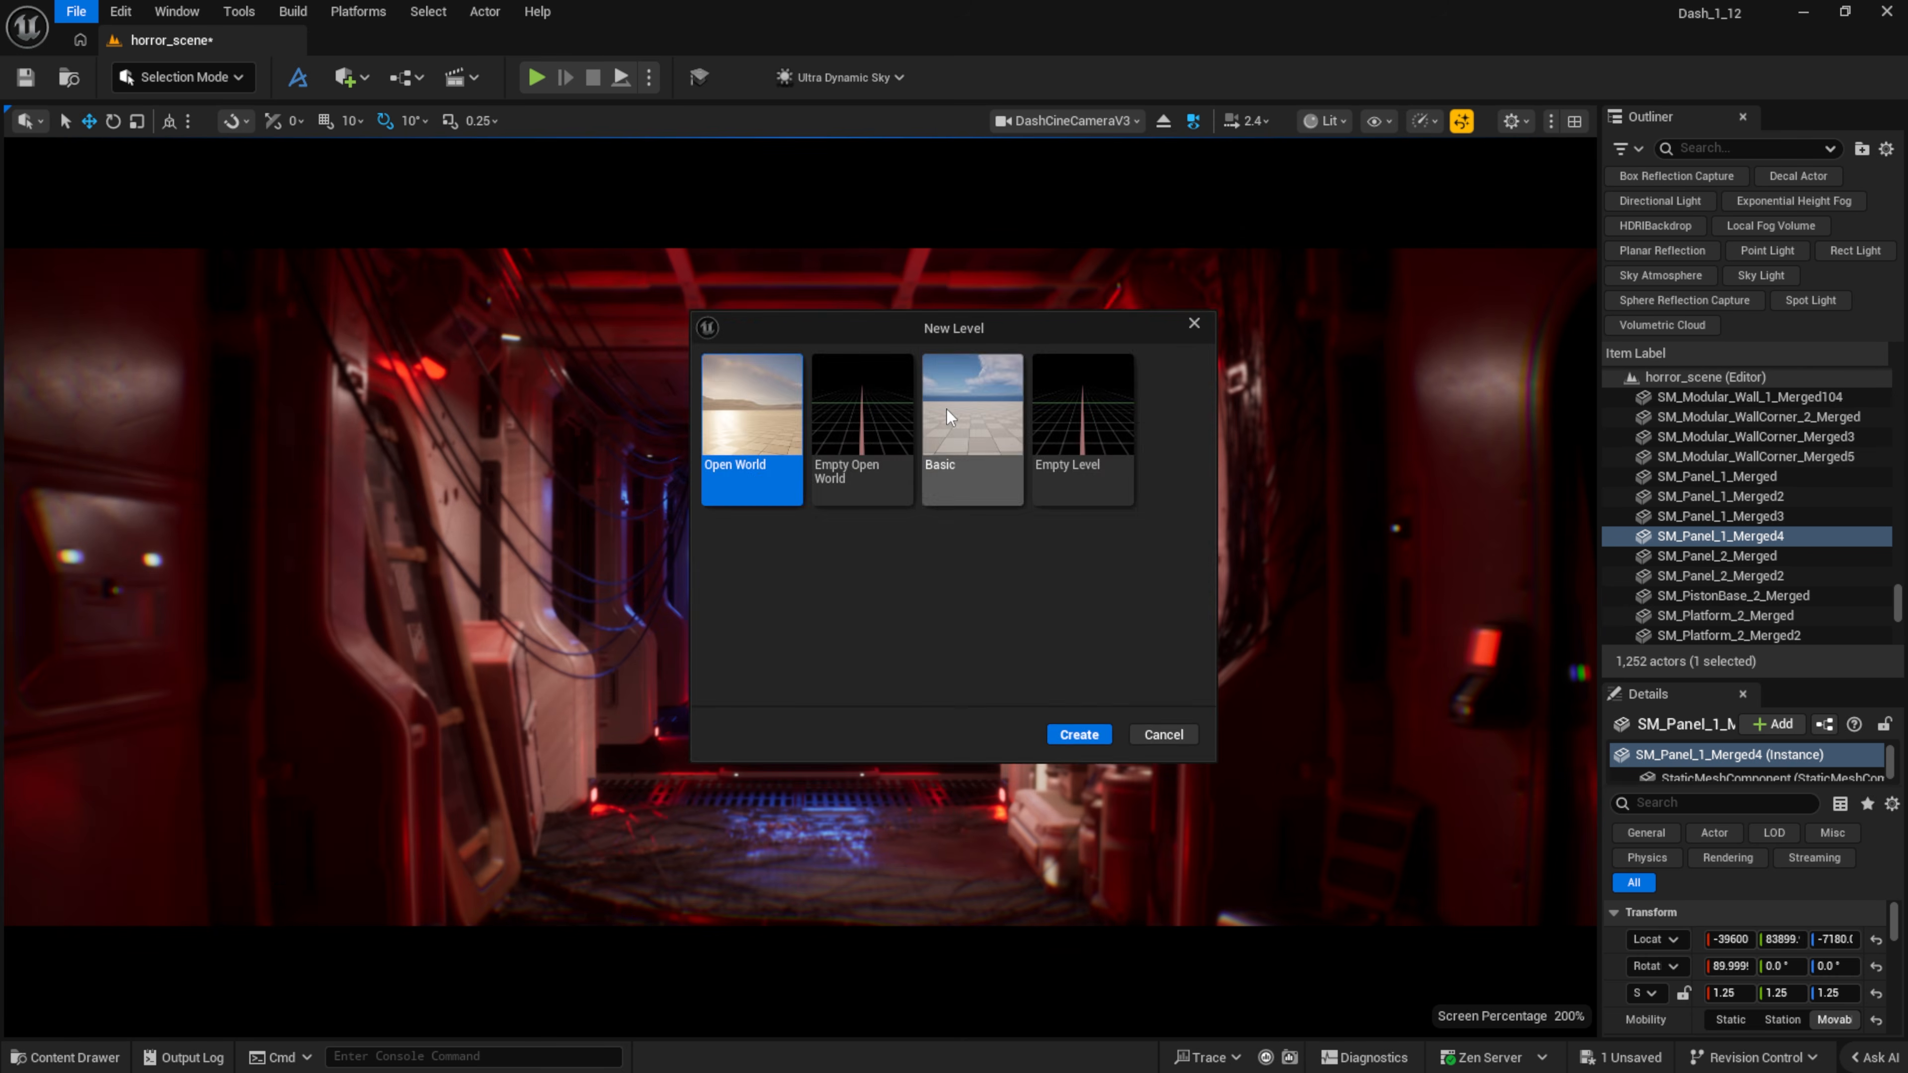
pyautogui.doubleClick(949, 417)
pyautogui.click(1124, 778)
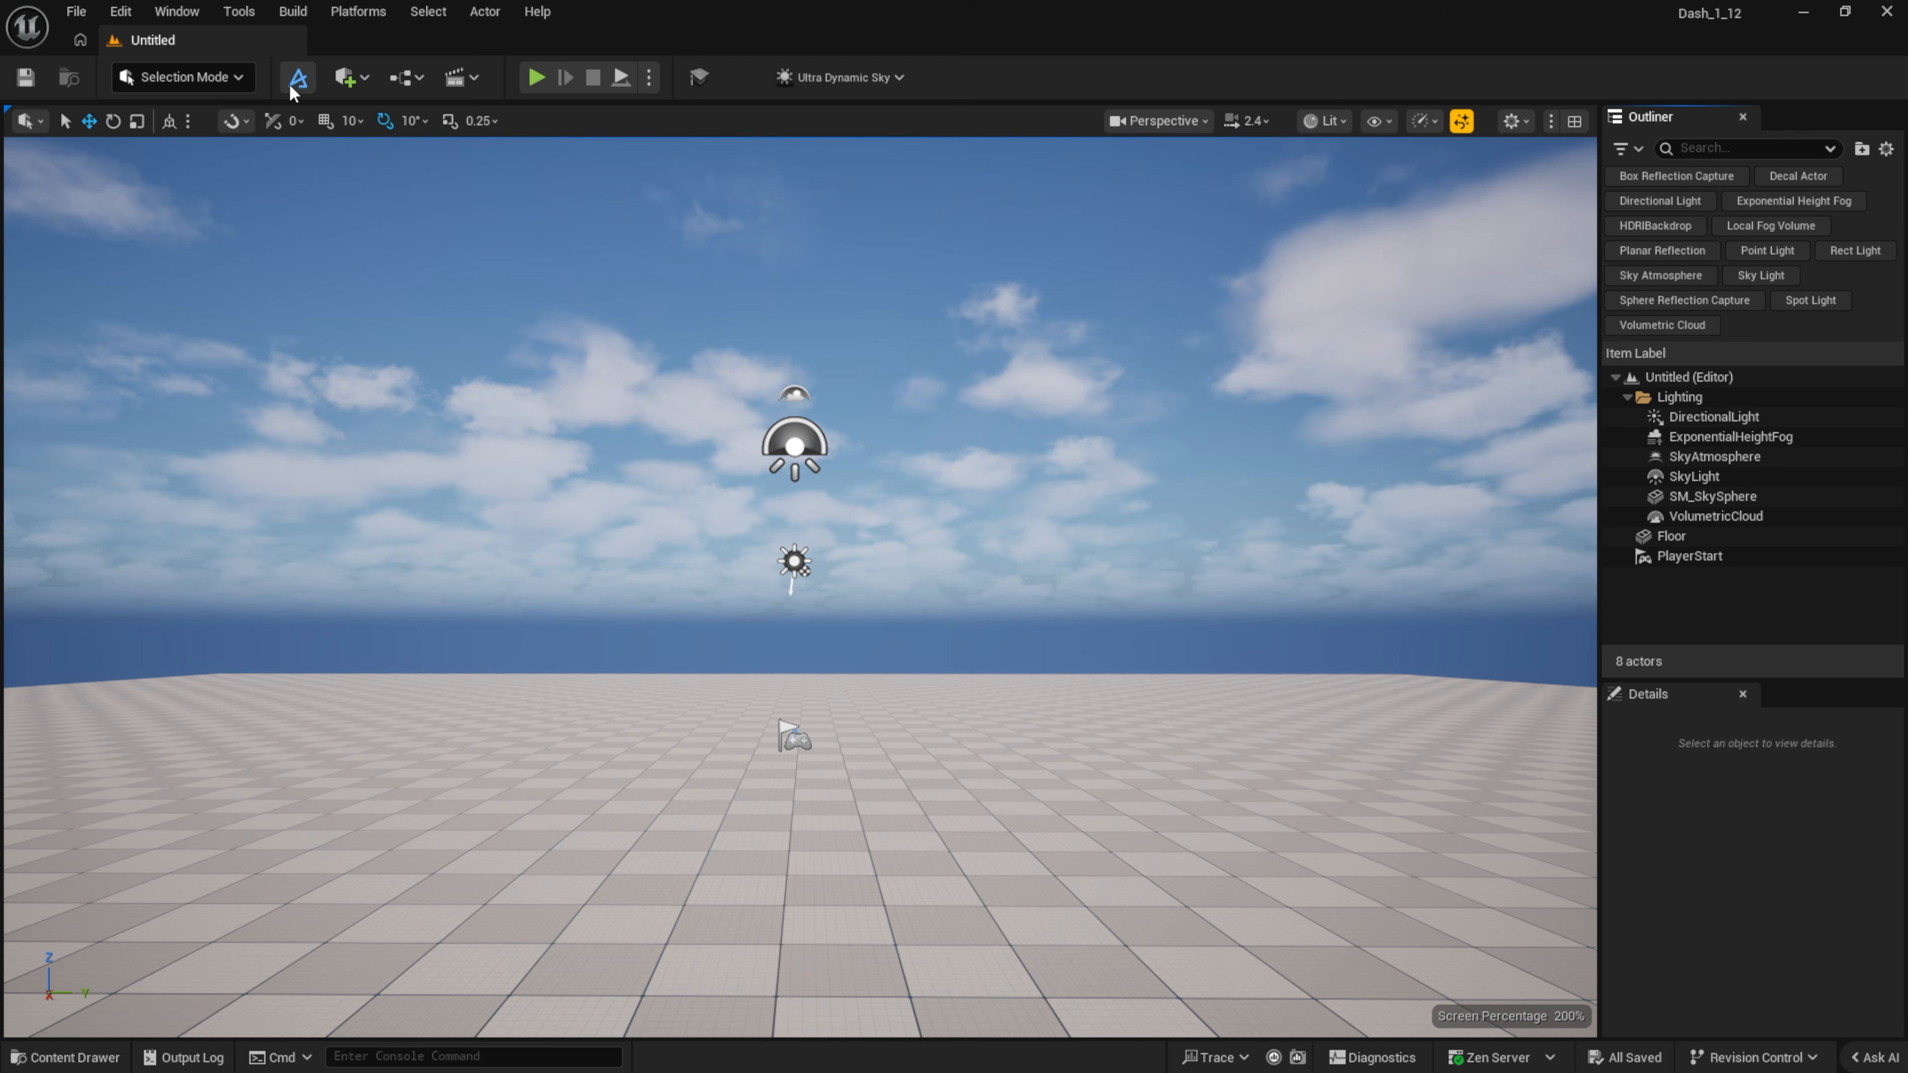
pyautogui.click(298, 77)
pyautogui.click(942, 220)
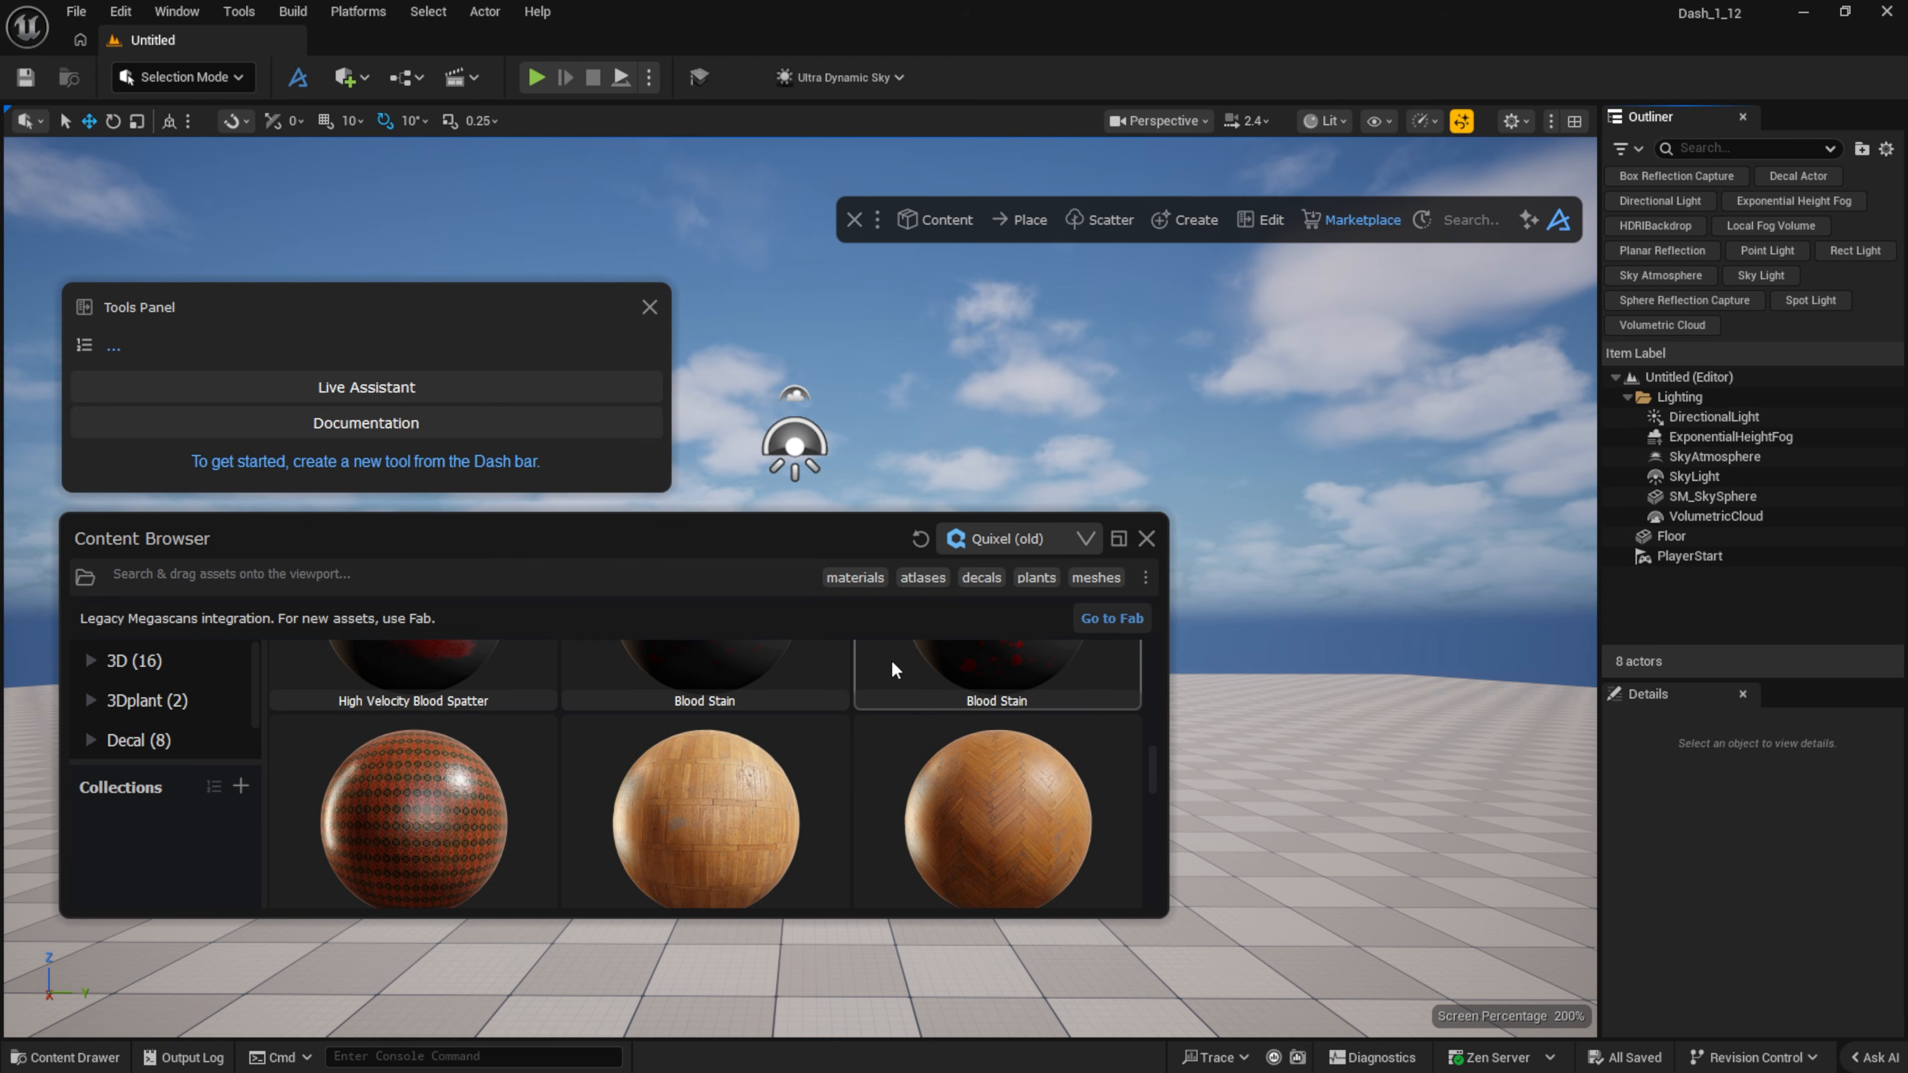